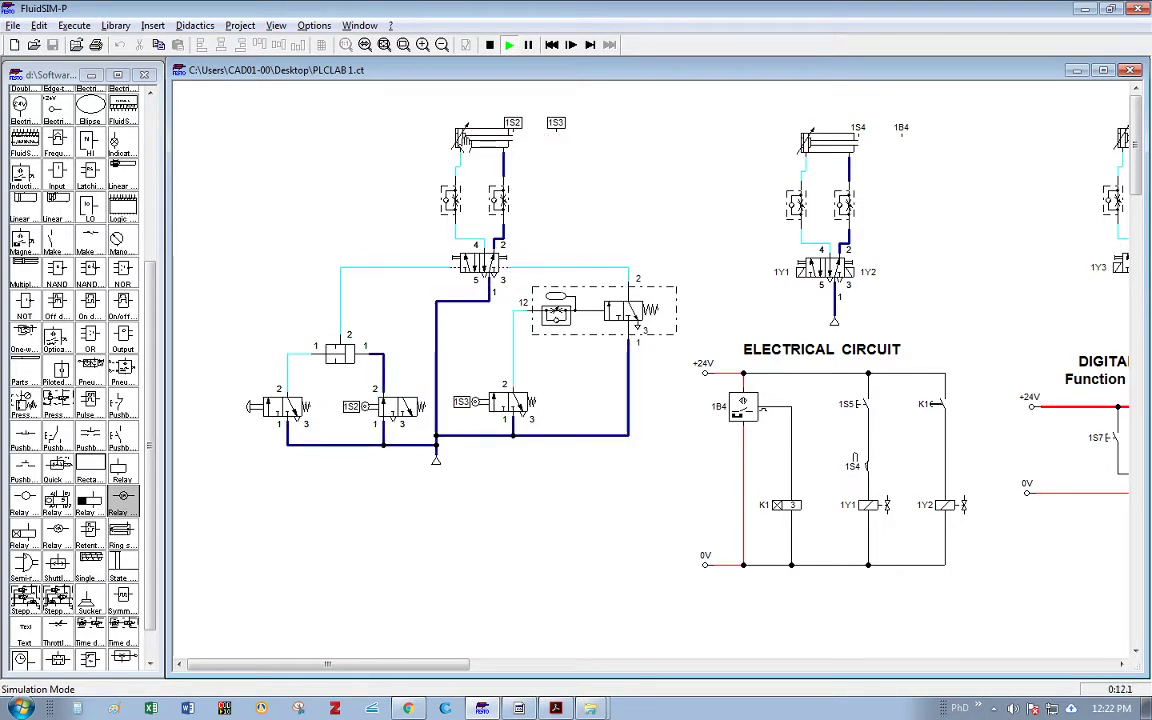
Step: Operate the manually actuated start valve in the running pneumatic circuit and inspect switch 1S4 in the electrical circuit
left_click(250, 406)
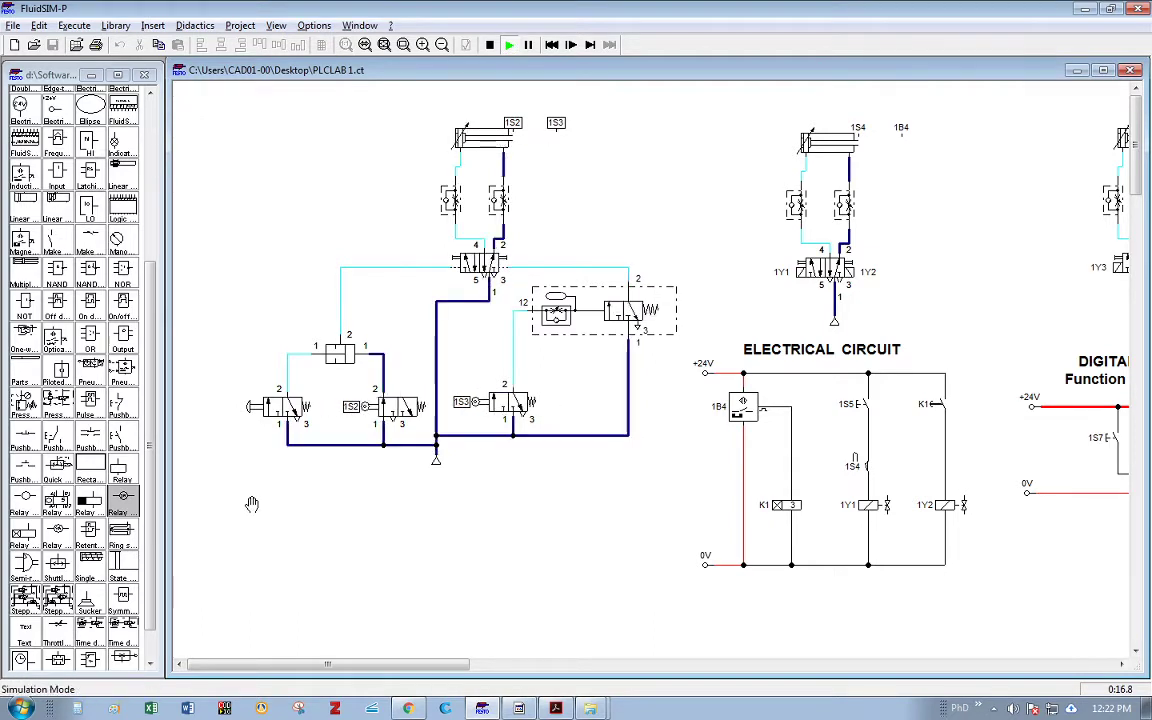
left_click(252, 405)
left_click_drag(470, 664, 538, 674)
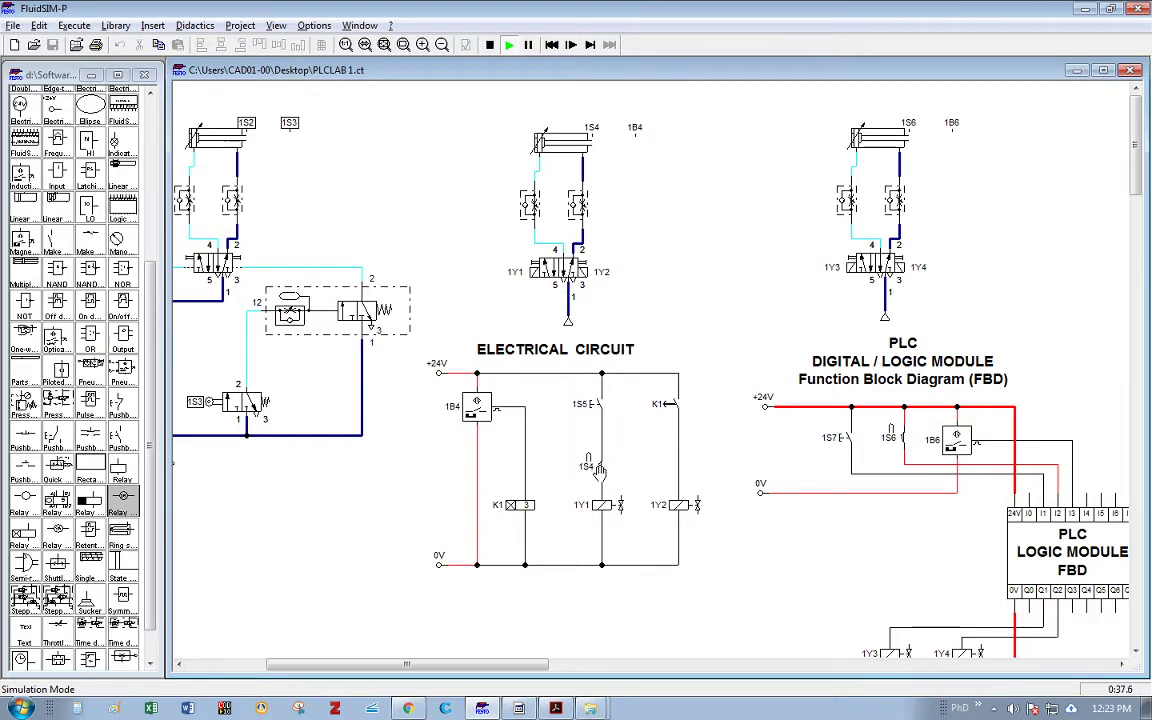
left_click(592, 467)
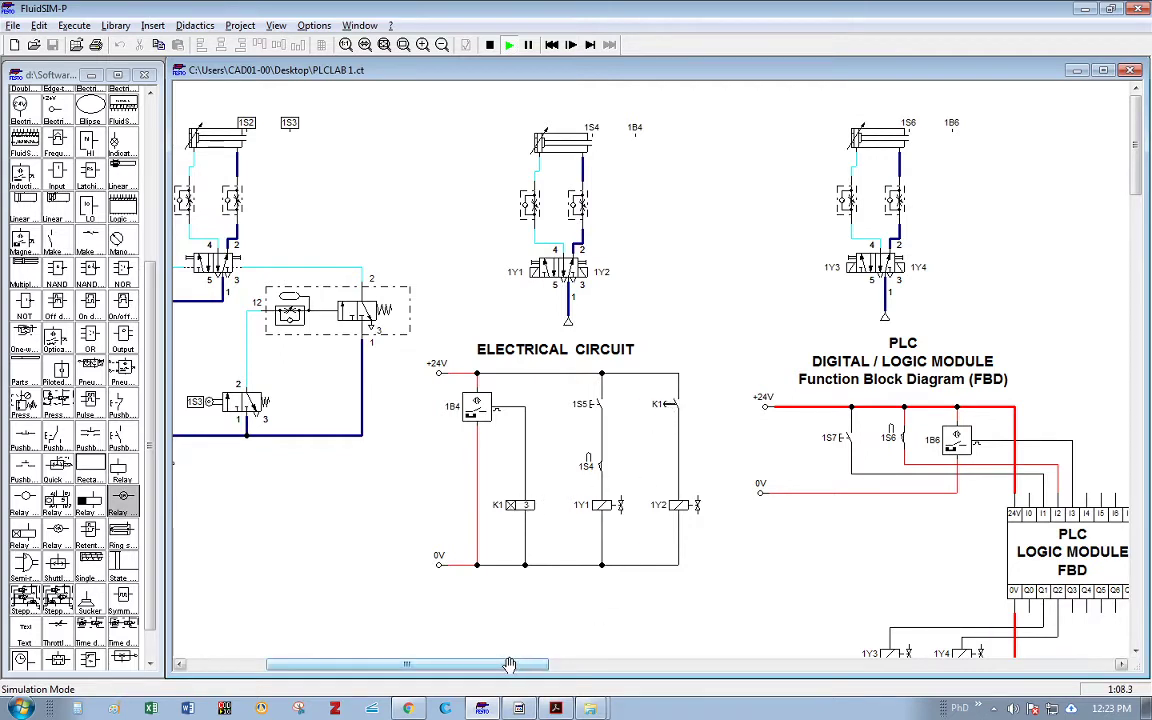
Step: Operate pushbutton 1S9 in the running ladder diagram to test the cylinder
left_click_drag(509, 664, 694, 665)
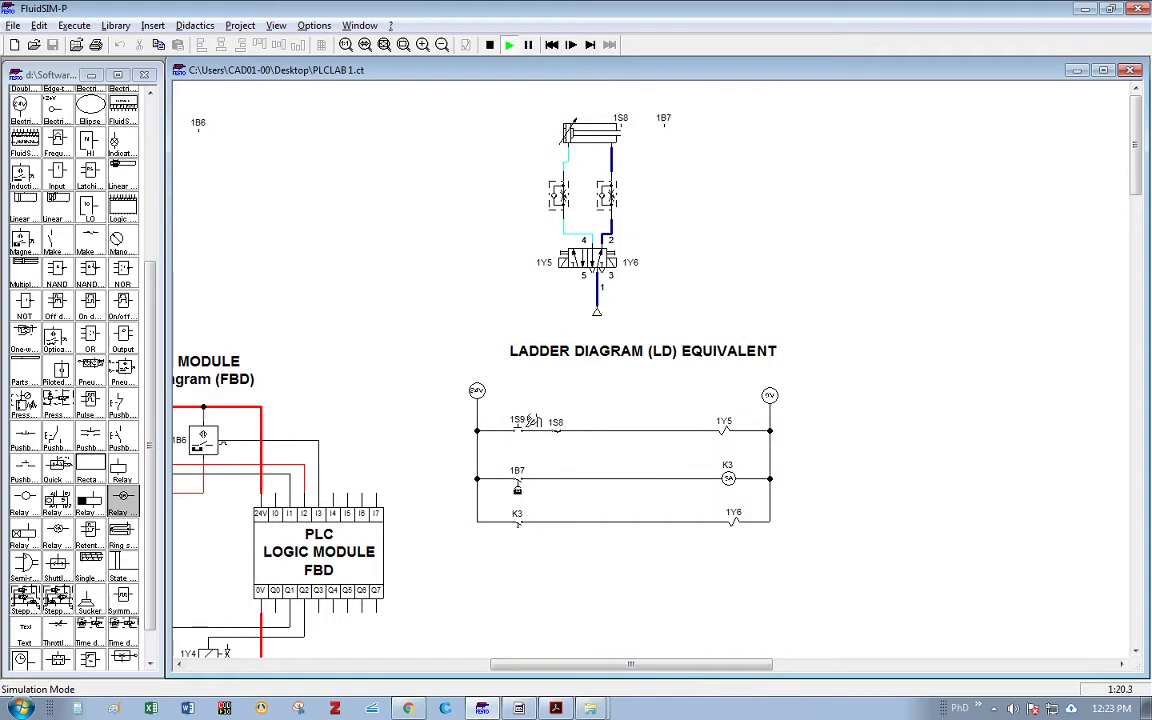
left_click(521, 421)
left_click(521, 421)
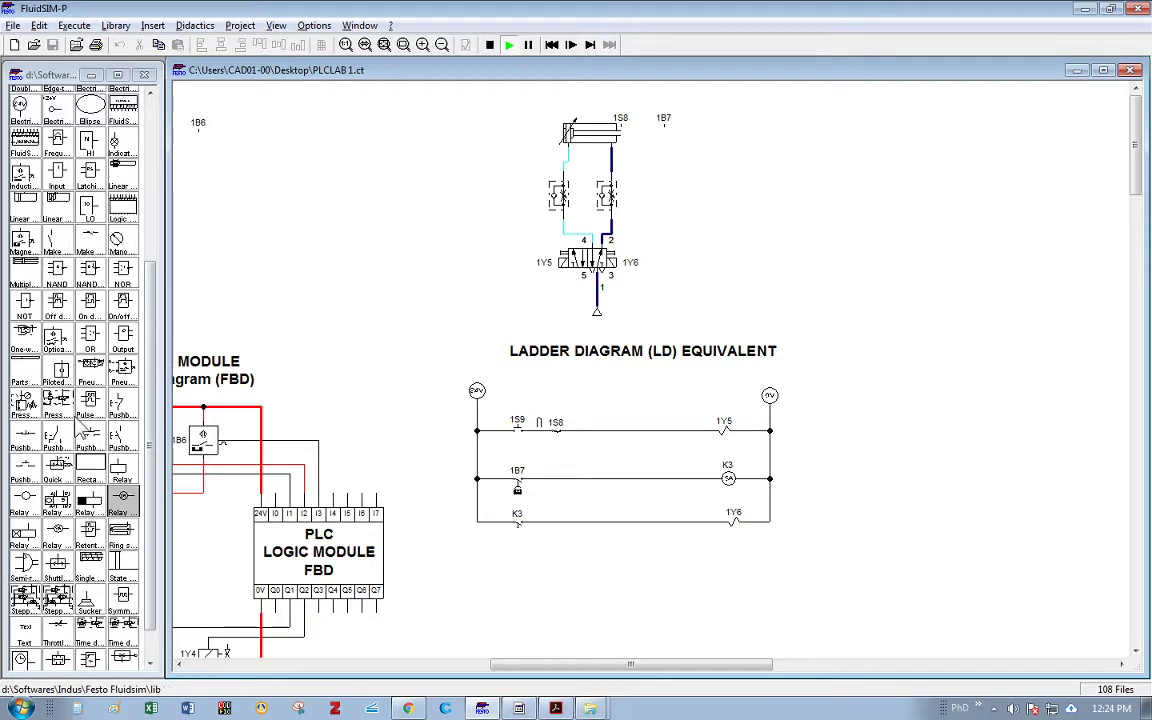
Step: Stop the simulation and place a magnetic proximity switch between the ladder diagram title and its first rung
left_click_drag(149, 381, 150, 365)
left_click_drag(30, 280, 399, 433)
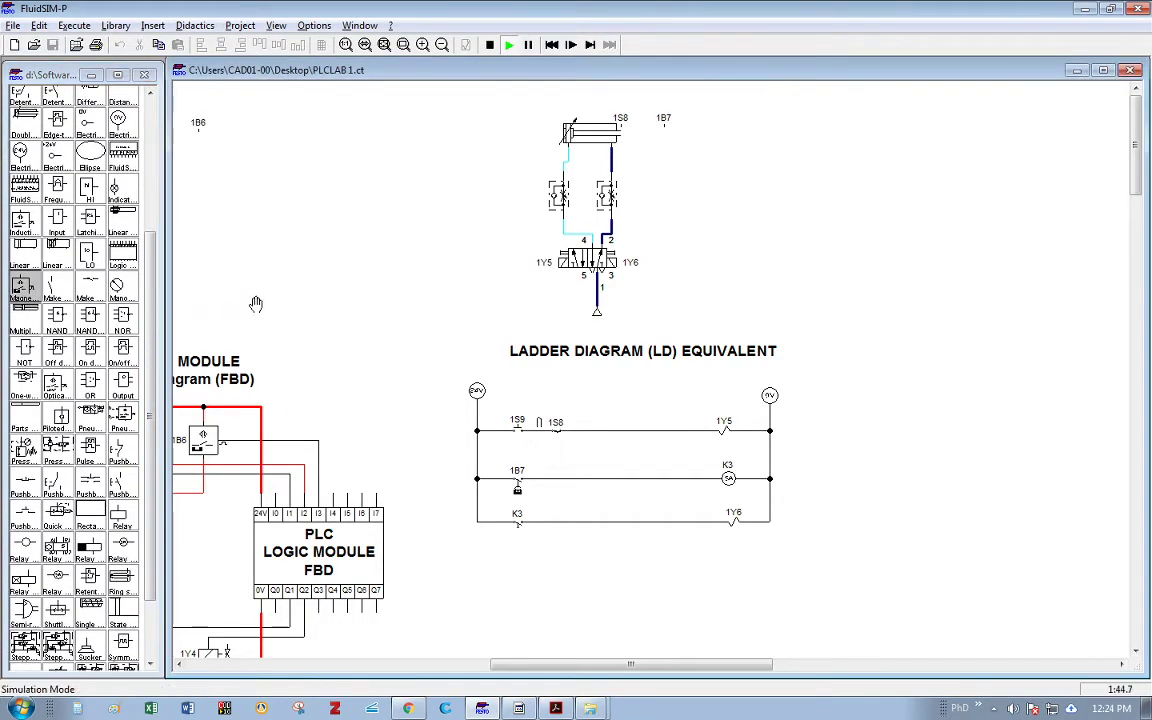
left_click(489, 44)
left_click_drag(30, 290, 620, 430)
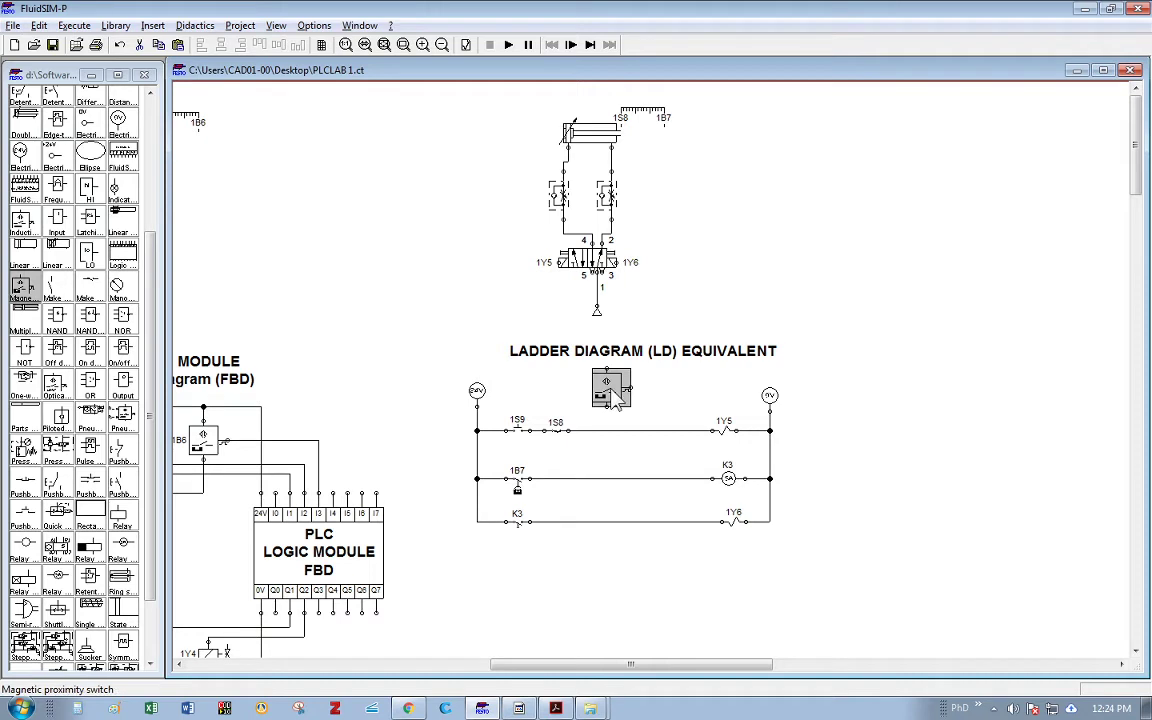
left_click(518, 360)
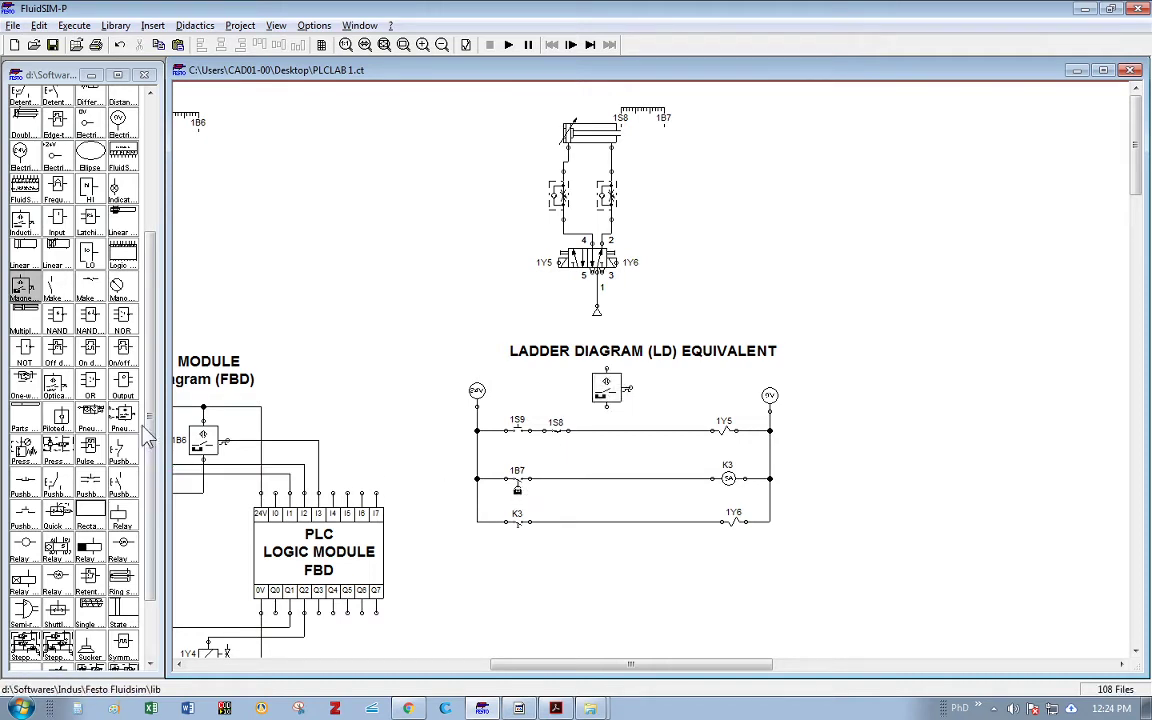
Step: Place a ladder make switch below contact 1S8, set it to be triggered by reed contact, and label it 1B7
left_click_drag(149, 432, 149, 295)
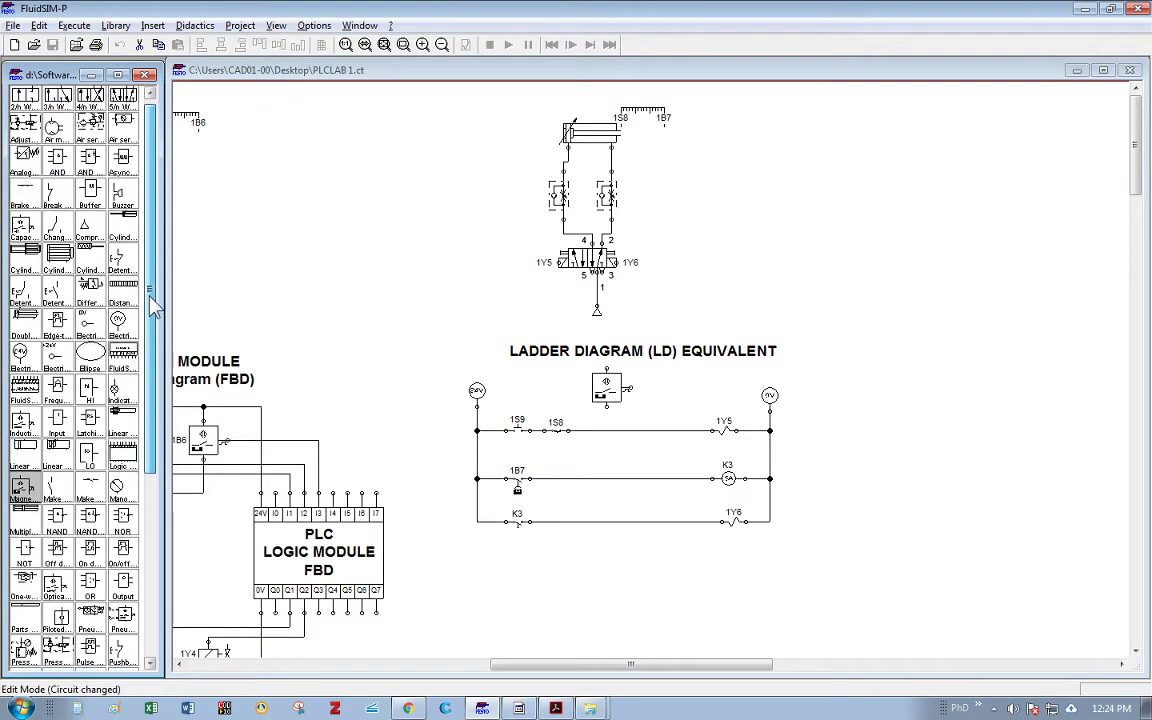
left_click_drag(90, 490, 575, 452)
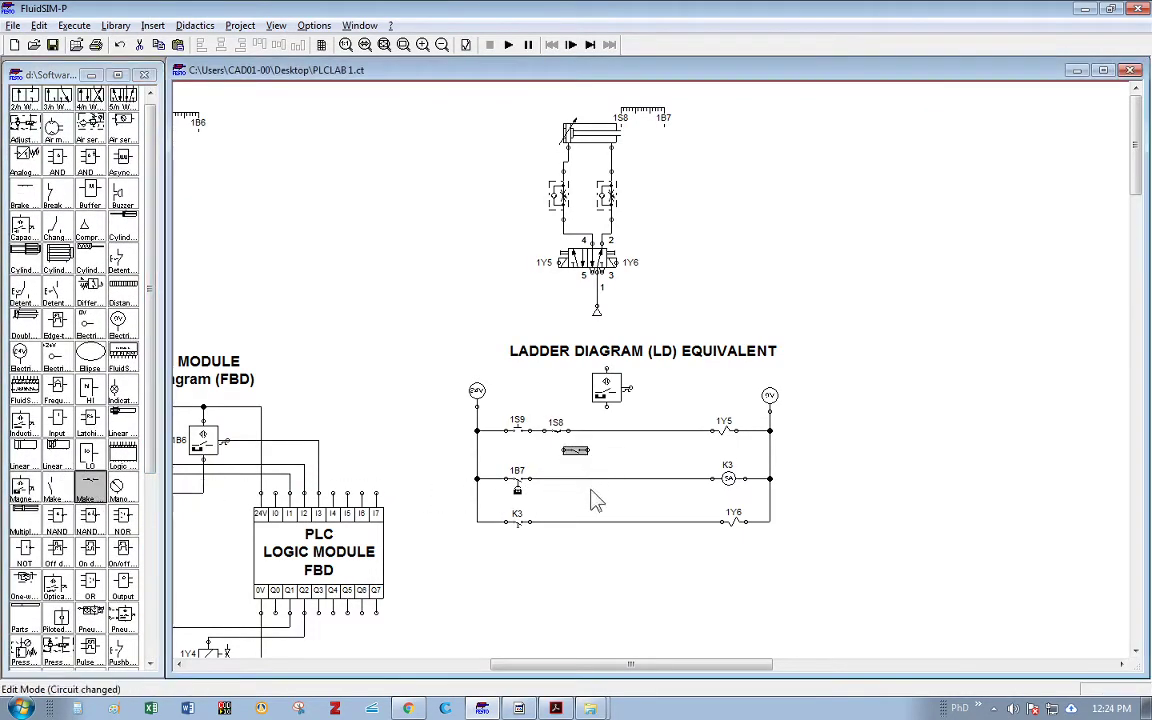
double_click(578, 455)
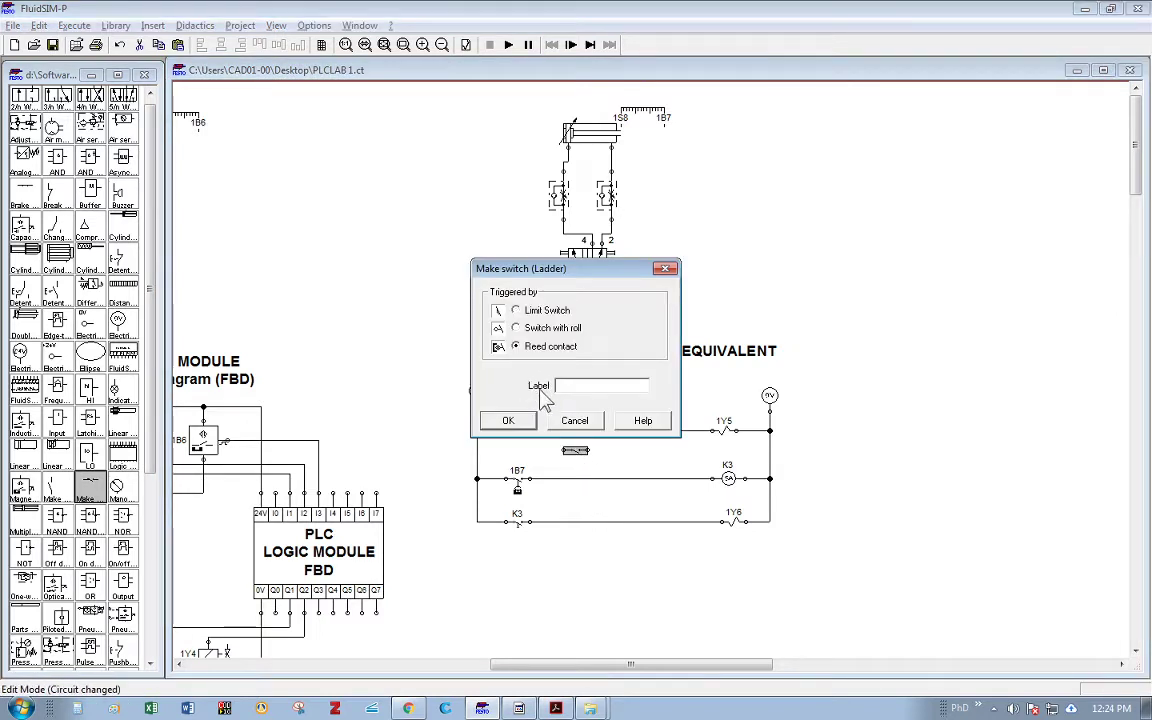
left_click(576, 421)
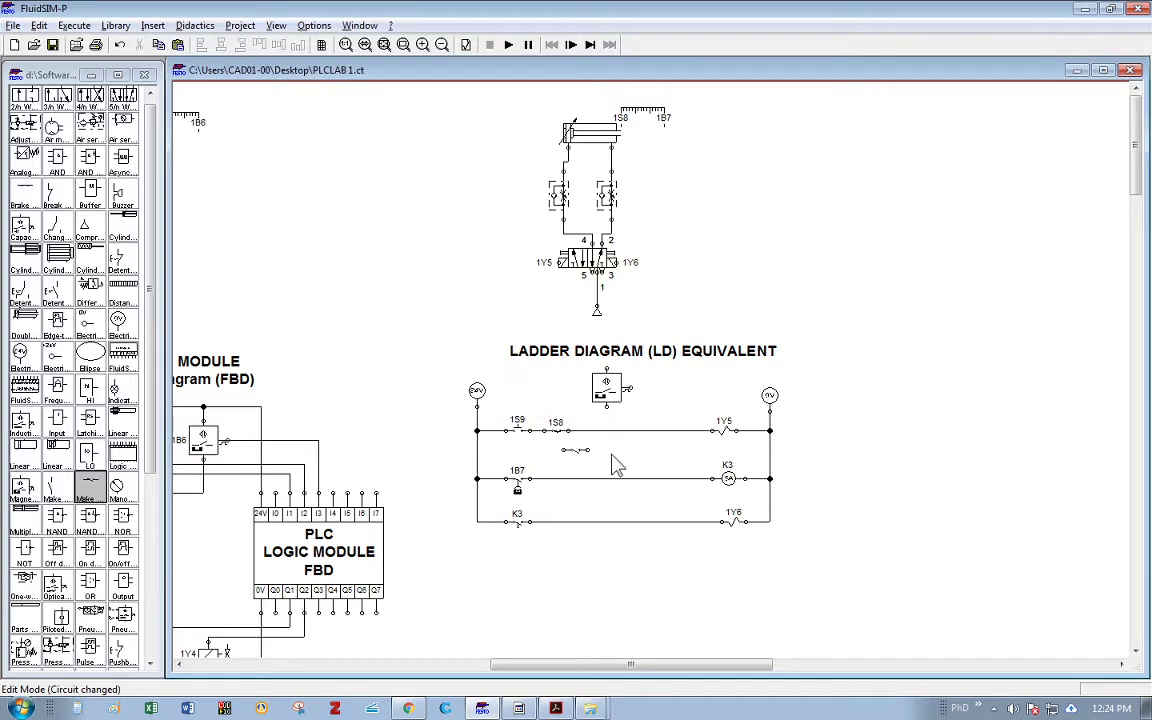
double_click(577, 455)
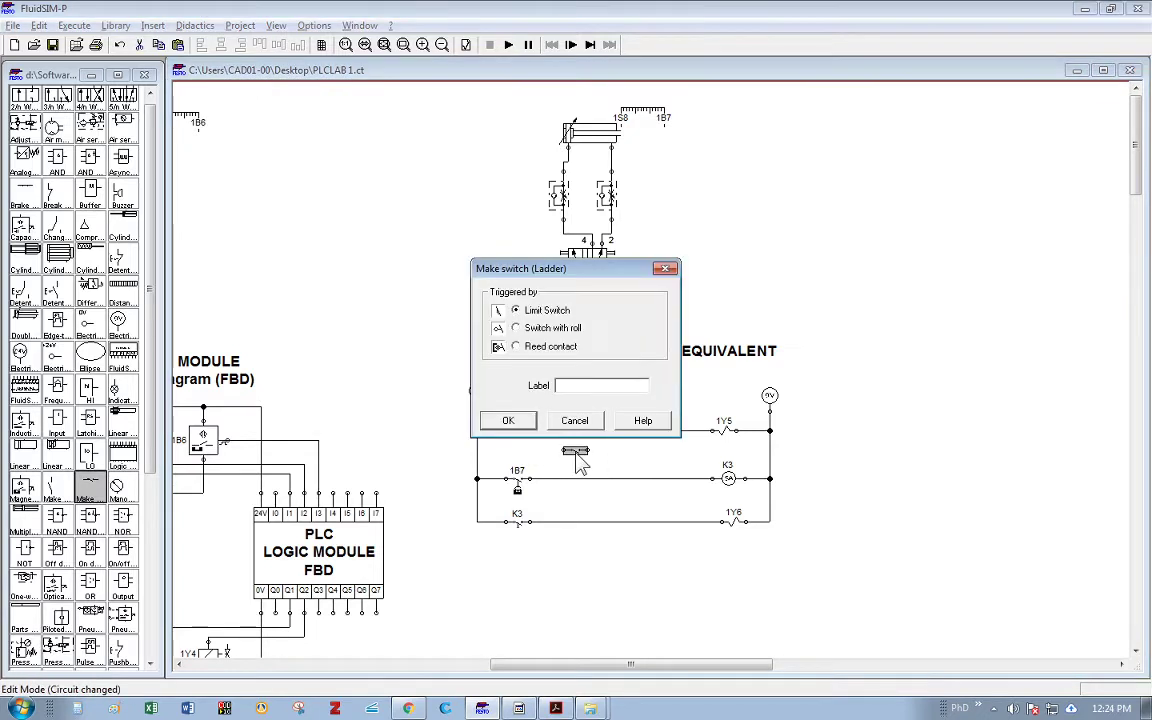
left_click(515, 346)
left_click(563, 388)
type("1b7")
key("Return")
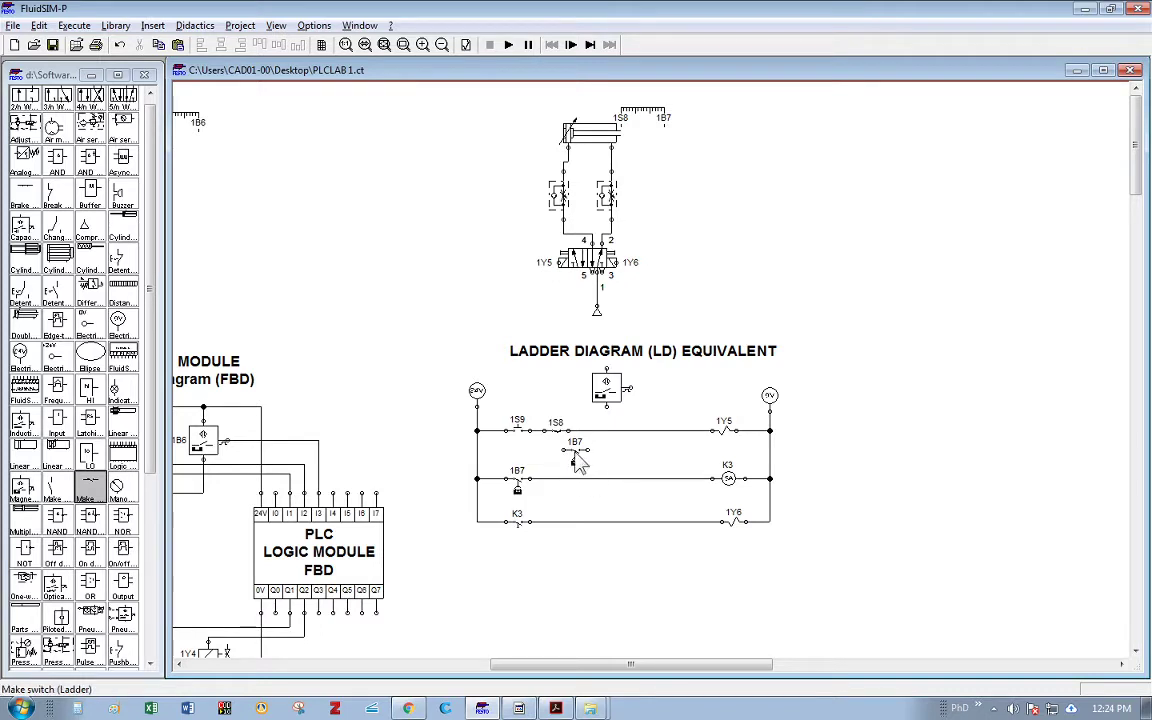
Step: Switch to the open DRRN lab 4.ct circuit and bring its ladder diagram into view
key("ctrl+Tab")
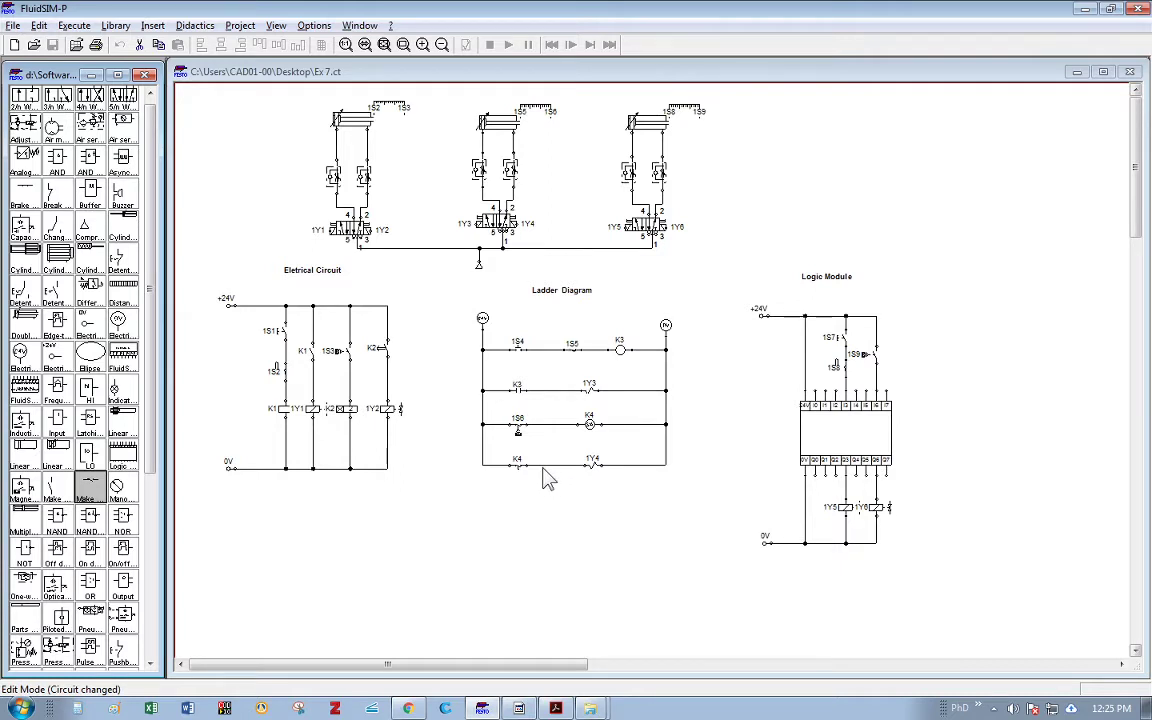
key("ctrl+Tab")
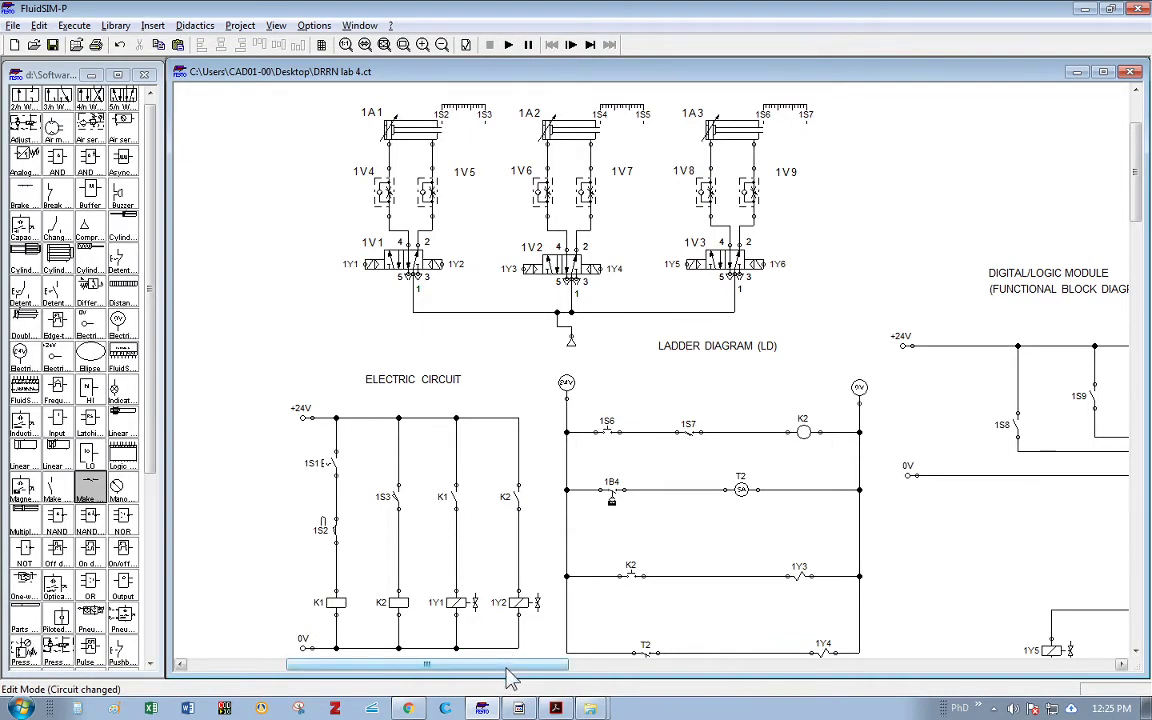
left_click_drag(507, 671, 524, 625)
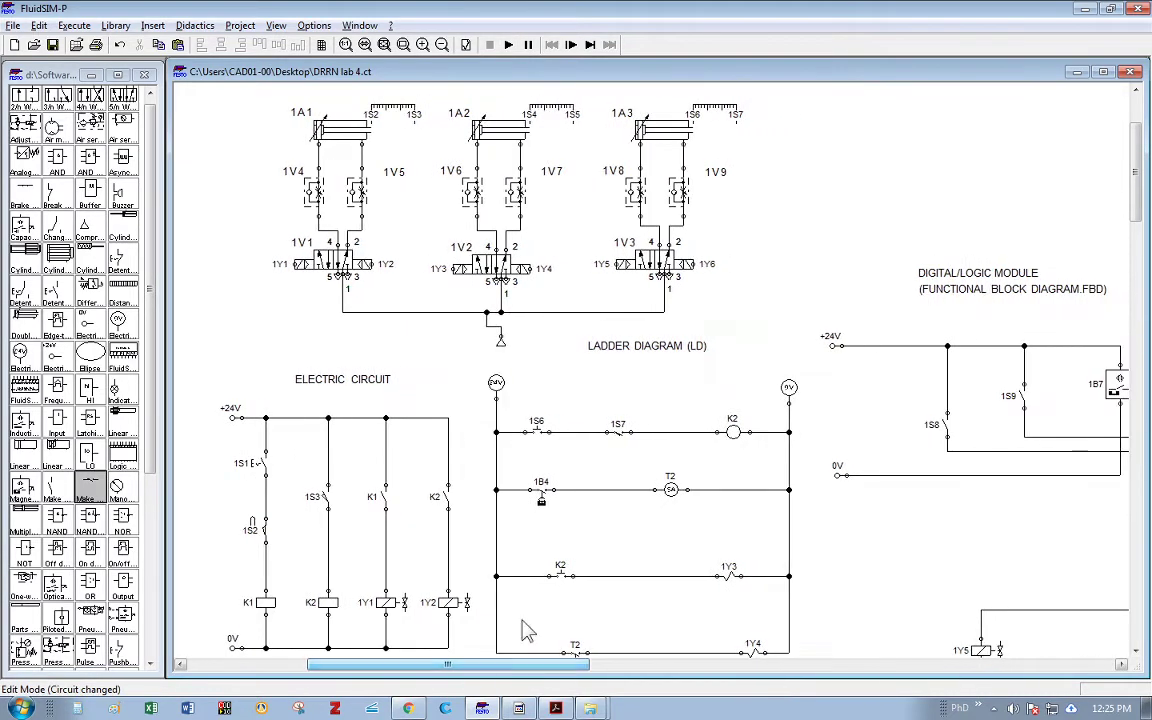
Step: Try to start the simulation of DRRN lab 4.ct to check the circuit
left_click(508, 45)
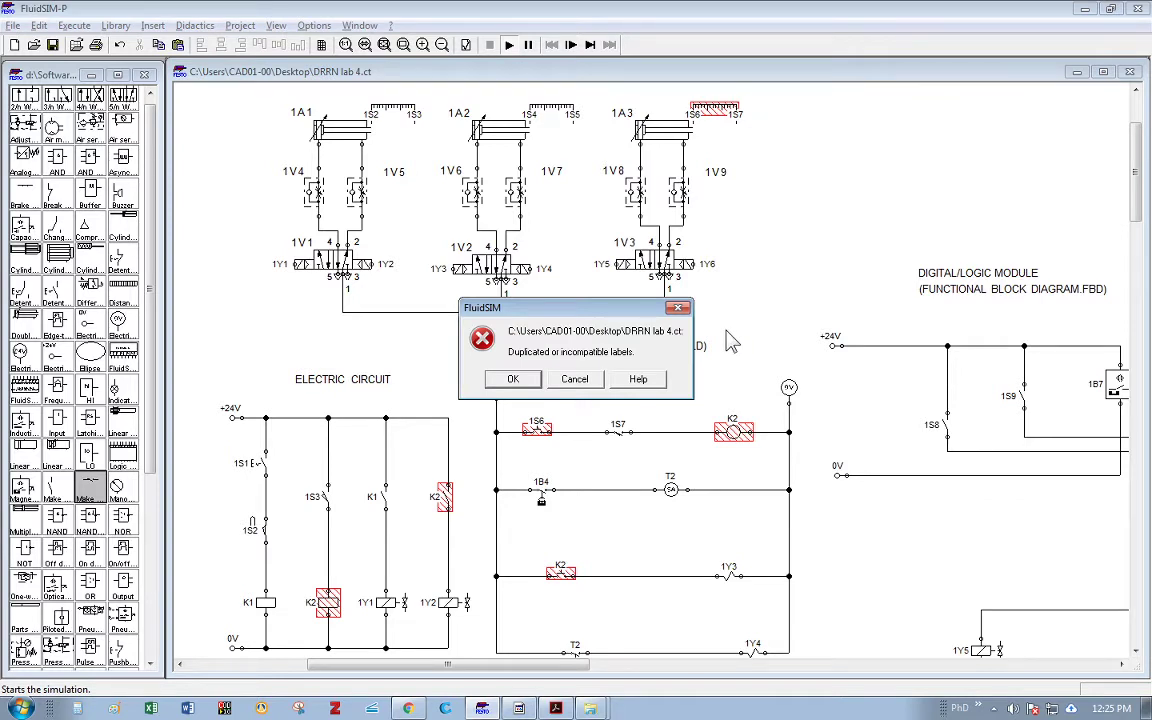
left_click_drag(535, 306, 559, 289)
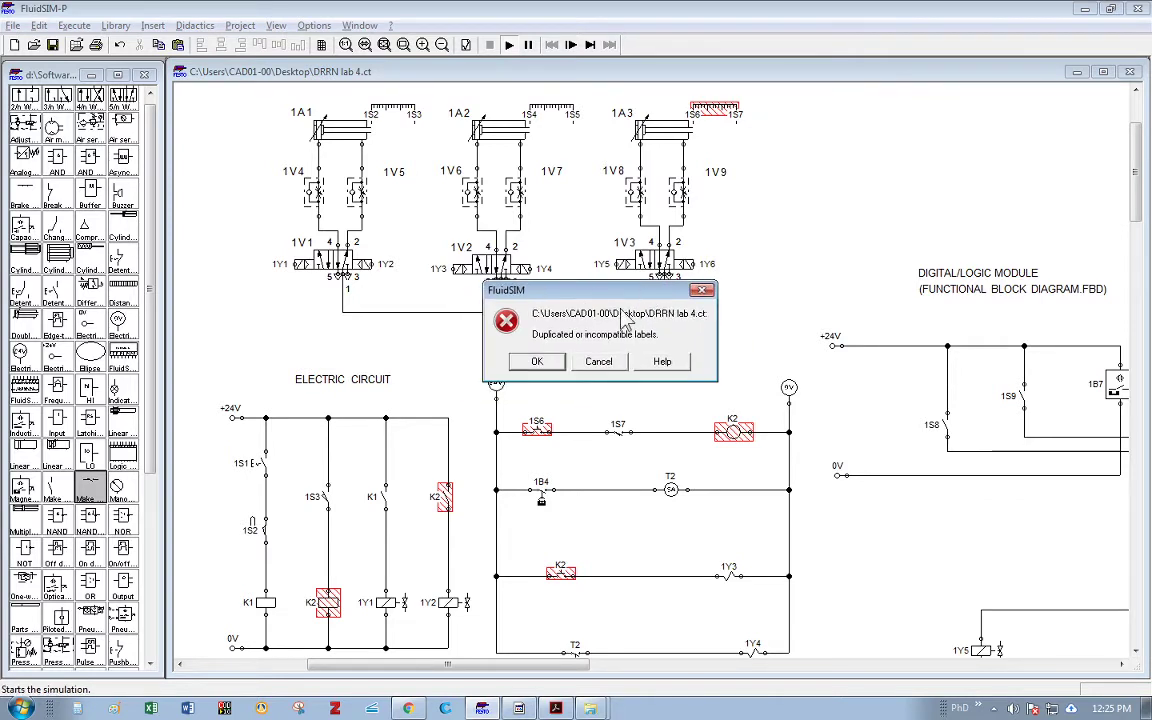
left_click(598, 361)
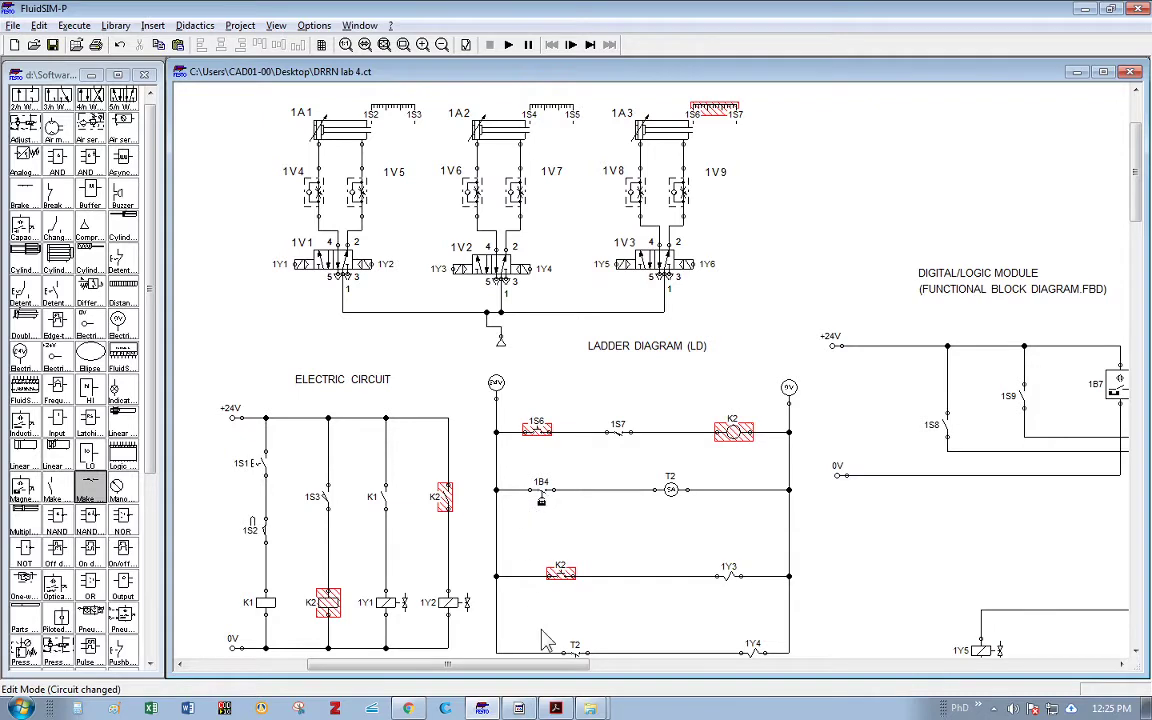
Step: Change the label of the relay coil on the ladder diagram's first rung to K3
left_click_drag(530, 666, 500, 666)
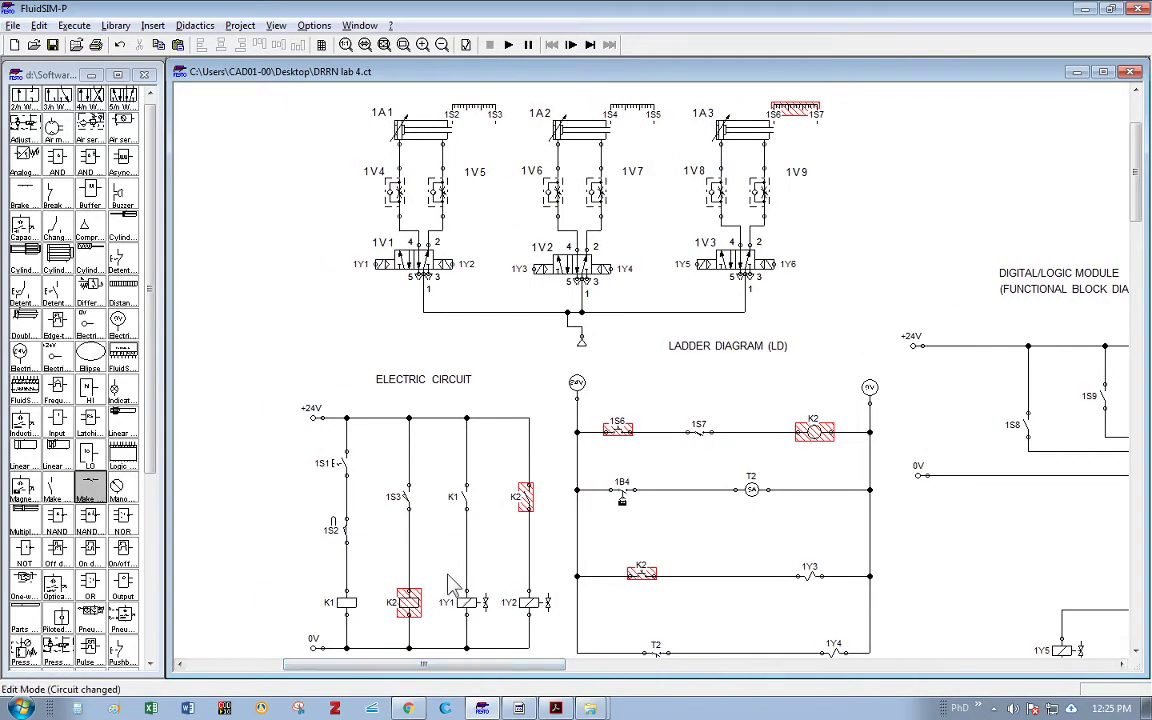
scroll(451, 578, "down", 1)
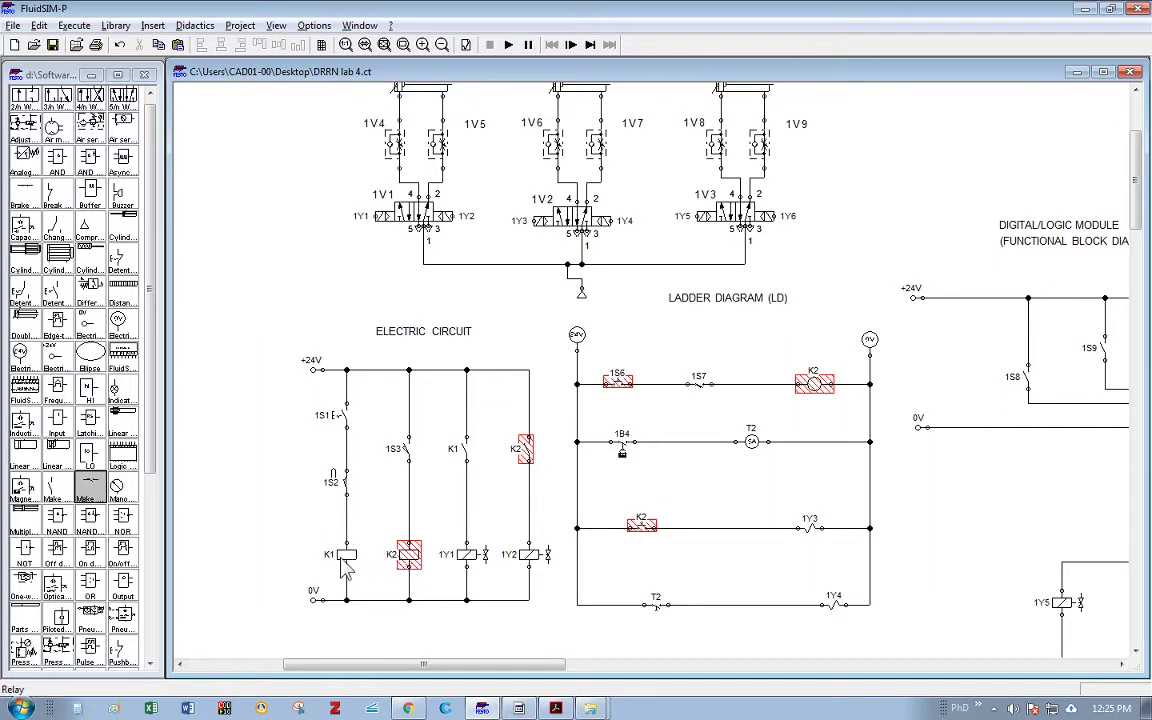
left_click(407, 560)
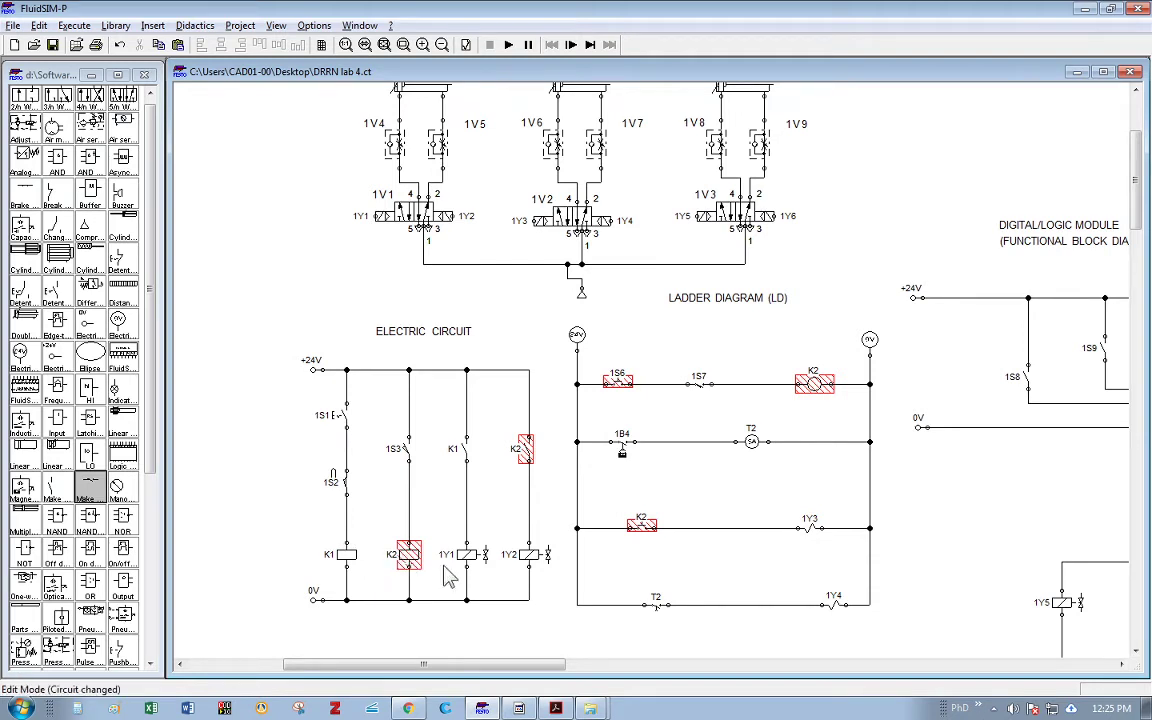
double_click(816, 389)
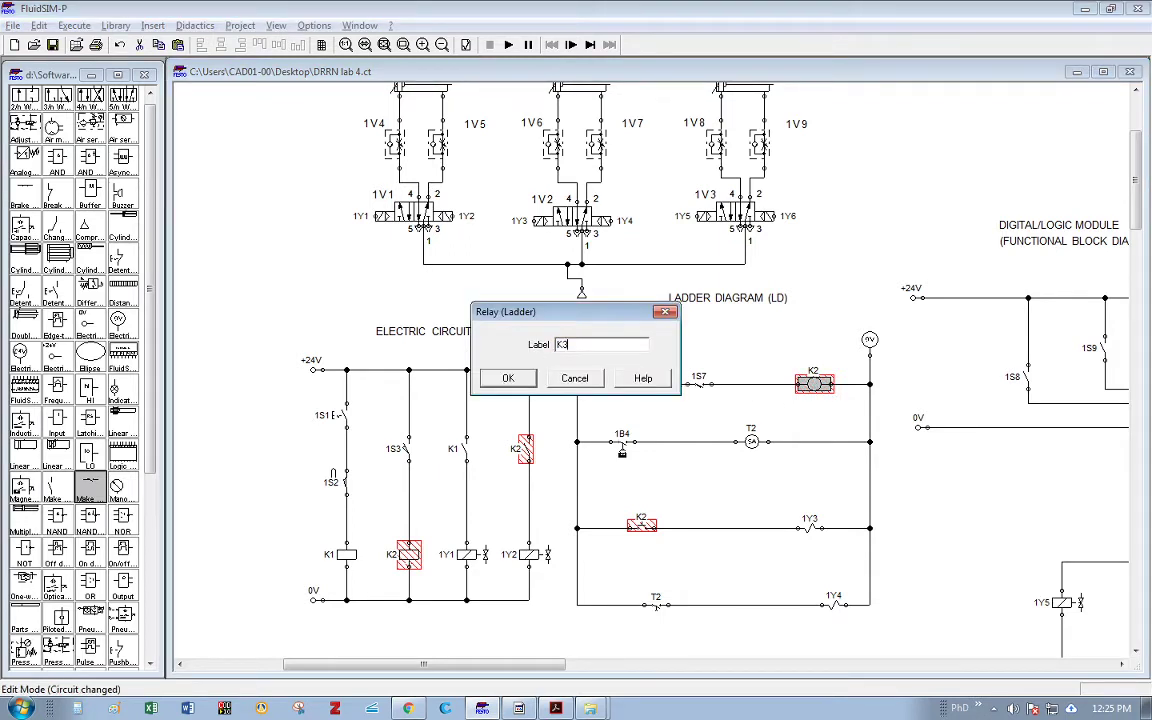
left_click(508, 378)
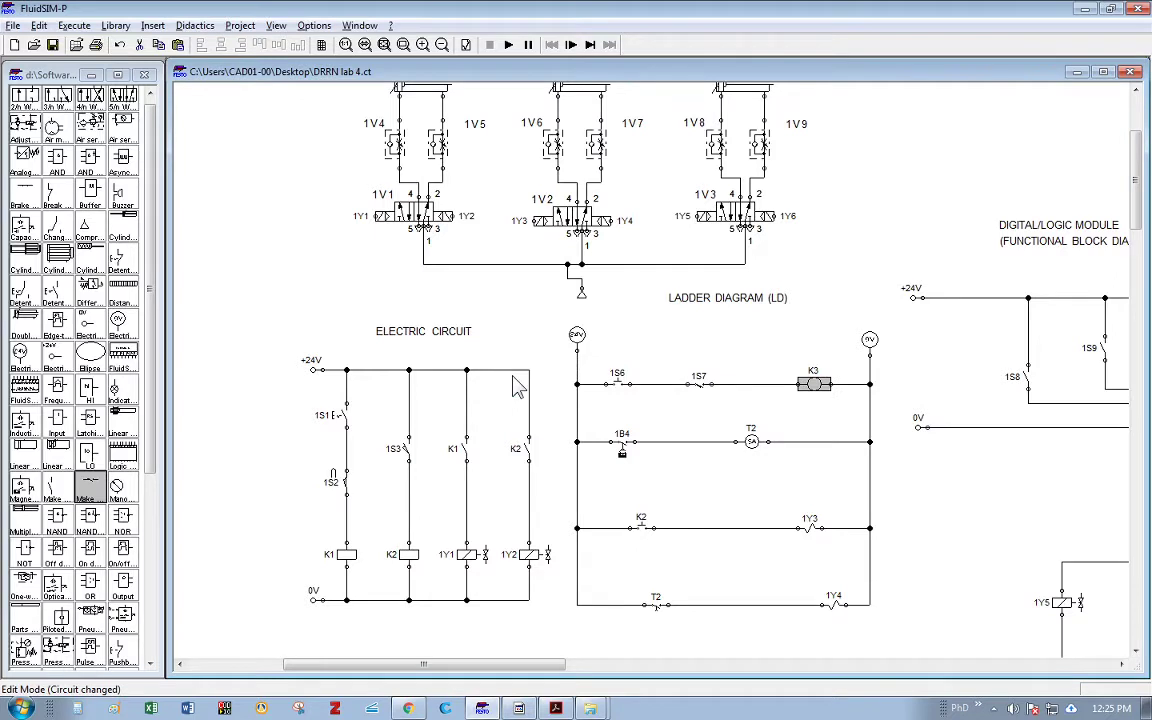
Step: Change the label of the pushbutton on the ladder rung with solenoid 1Y3 to K3
double_click(641, 525)
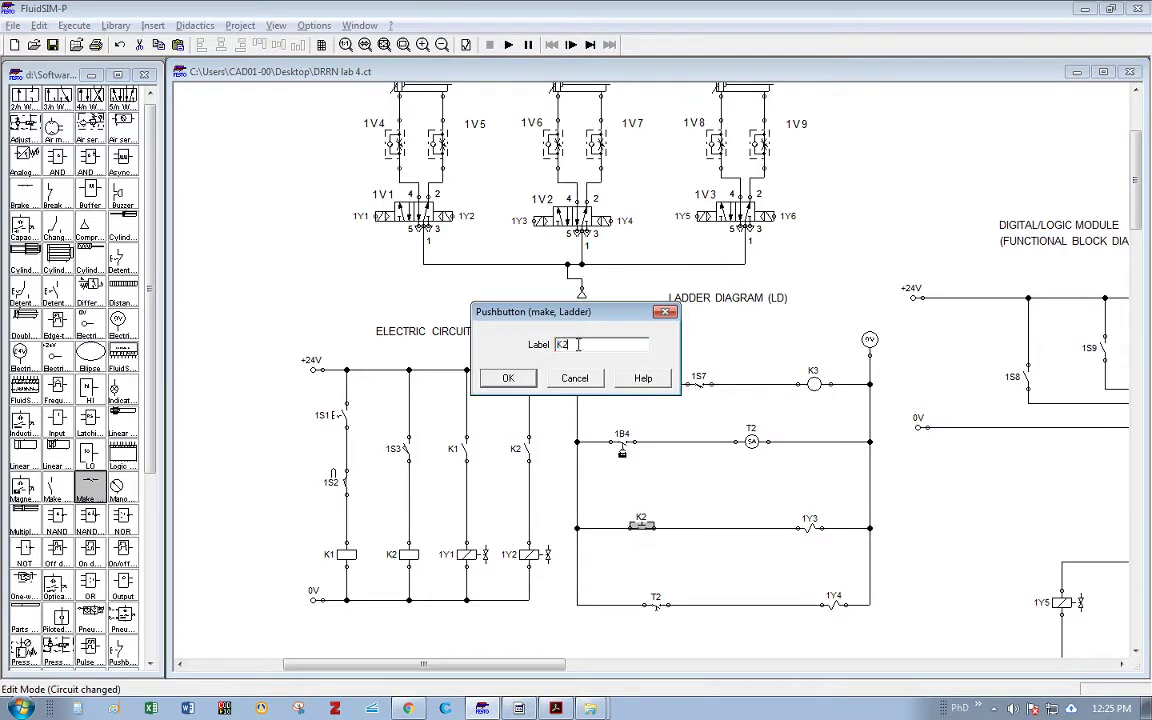
type("K3")
left_click(508, 378)
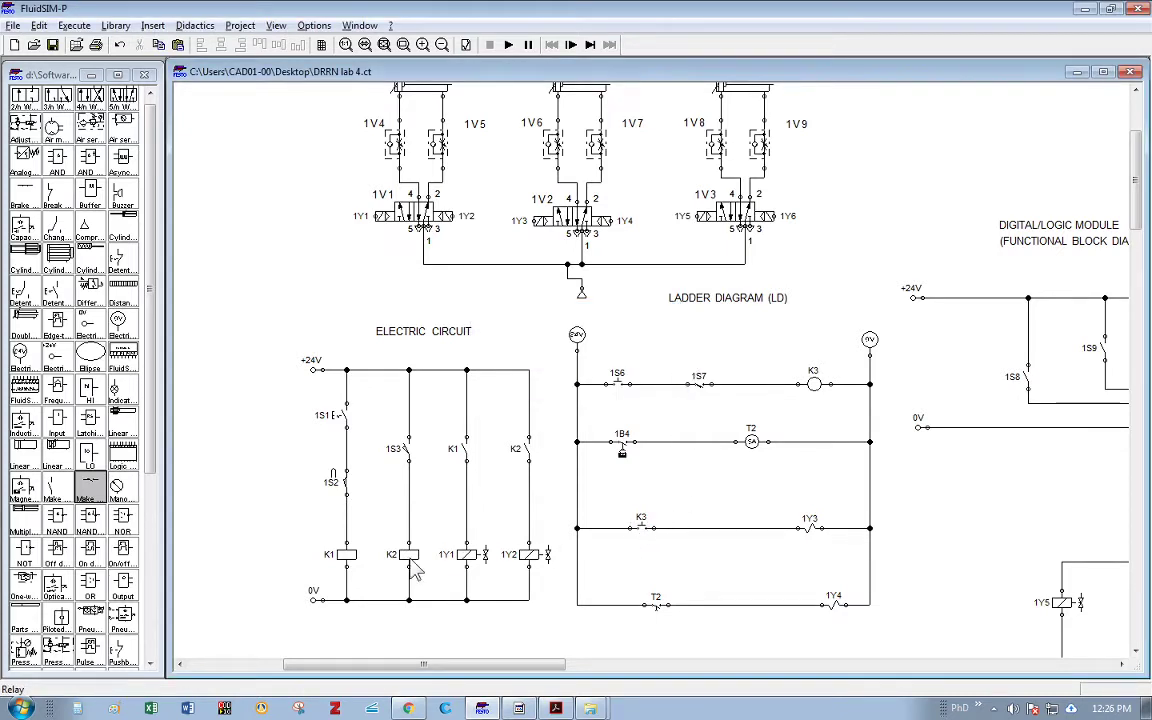
Step: Relabel the switch-on delay relay on the ladder diagram's second rung as K4
left_click(347, 562)
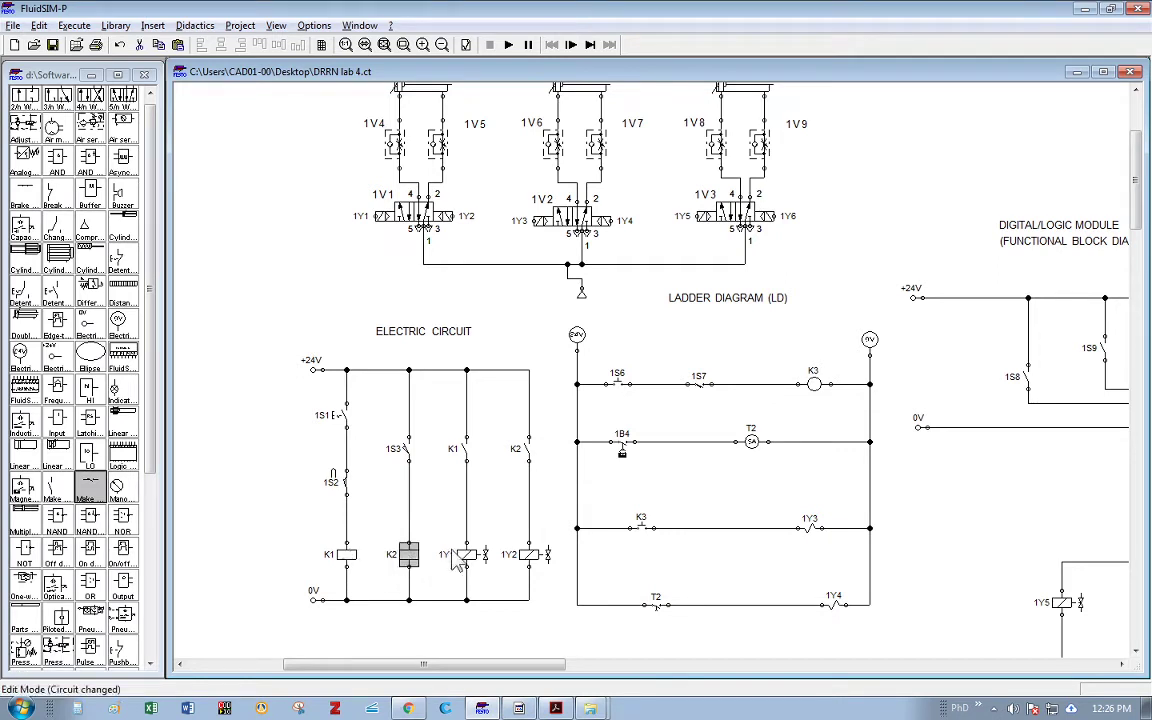
left_click(815, 388)
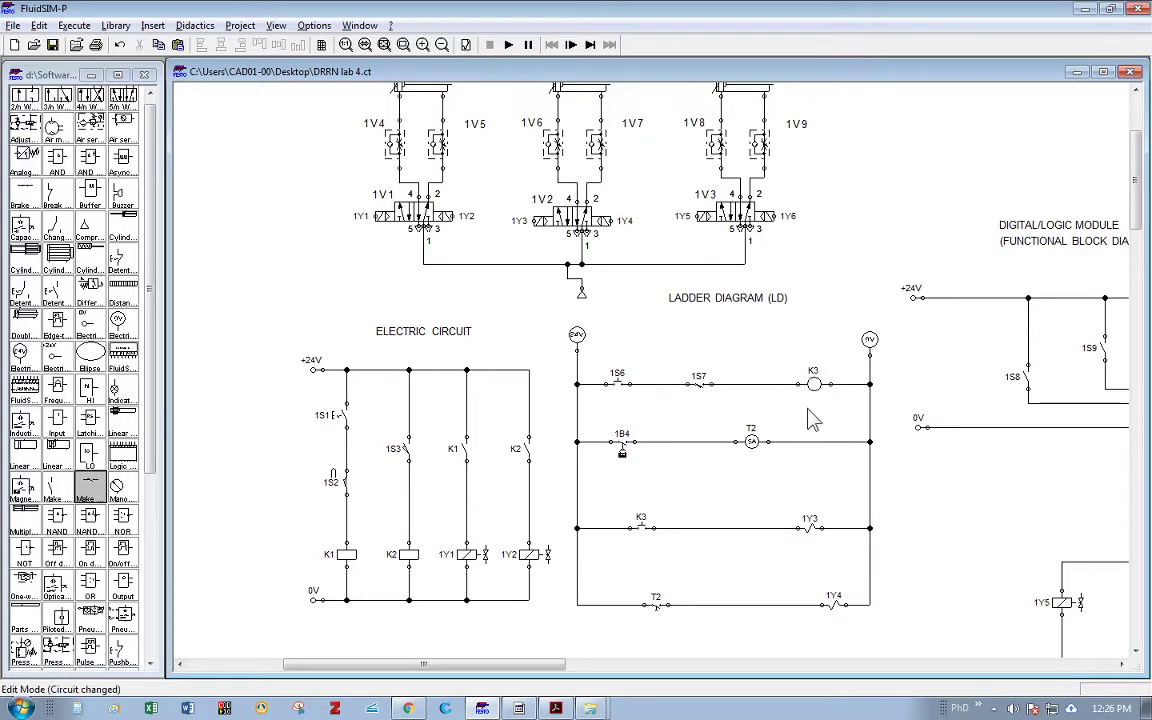
left_click(752, 443)
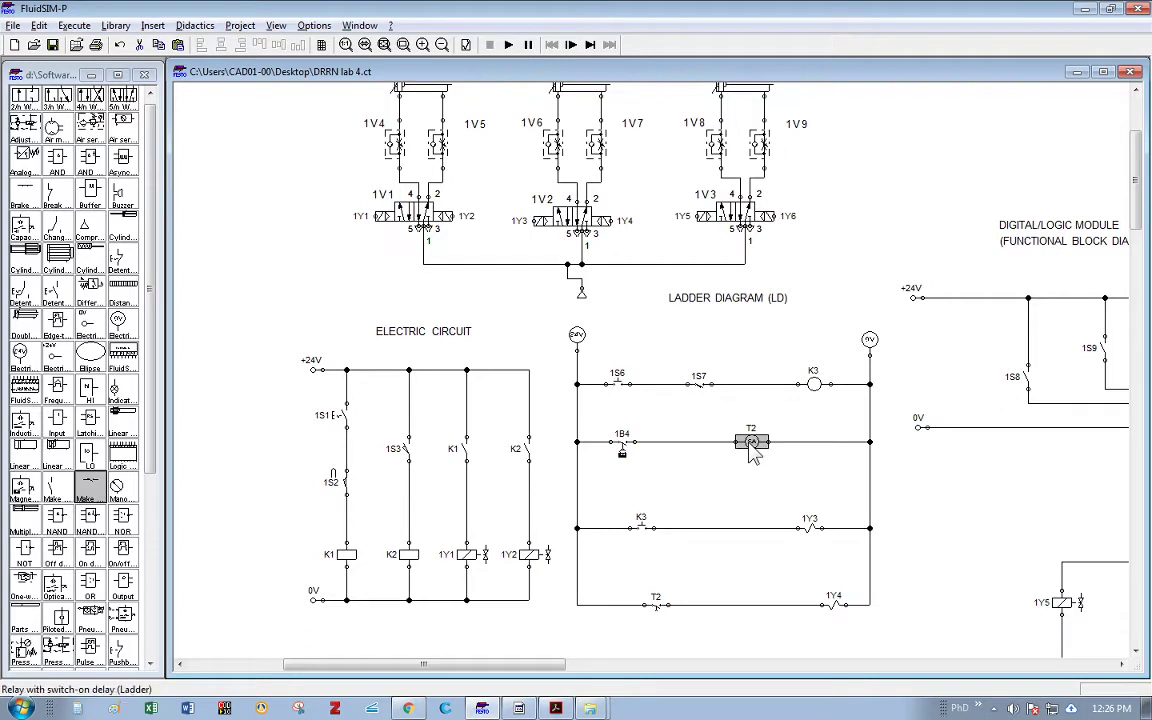
double_click(752, 444)
key("Tab")
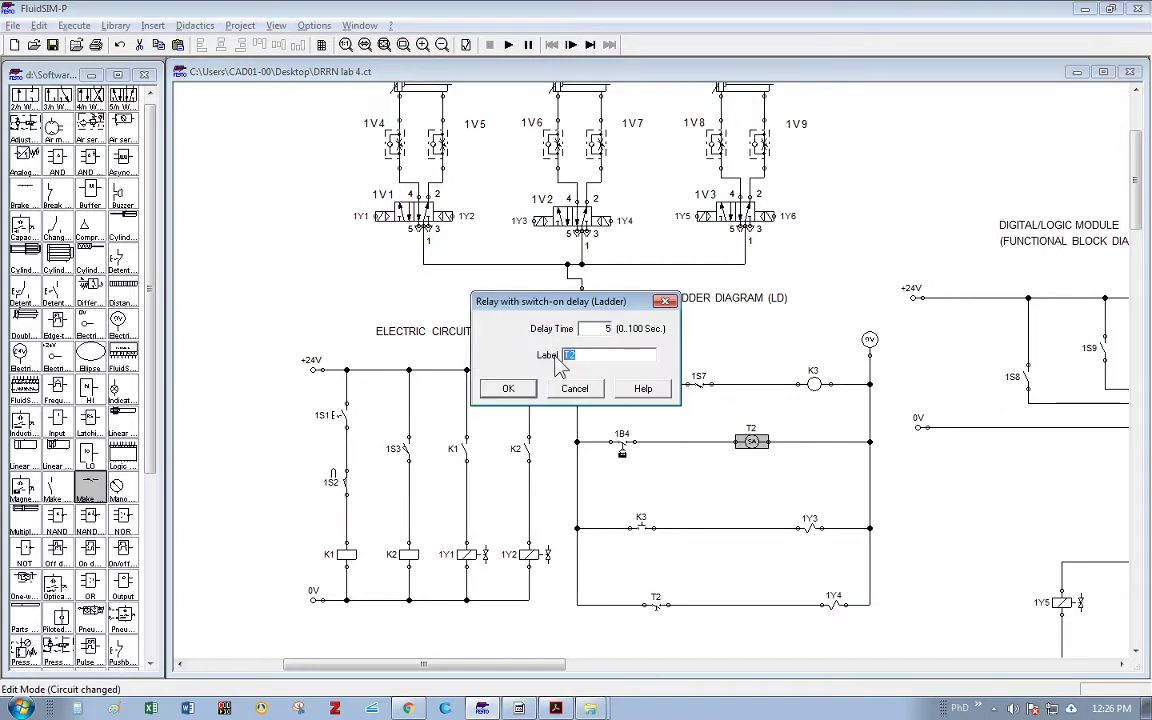
type("K")
type("4")
left_click(507, 388)
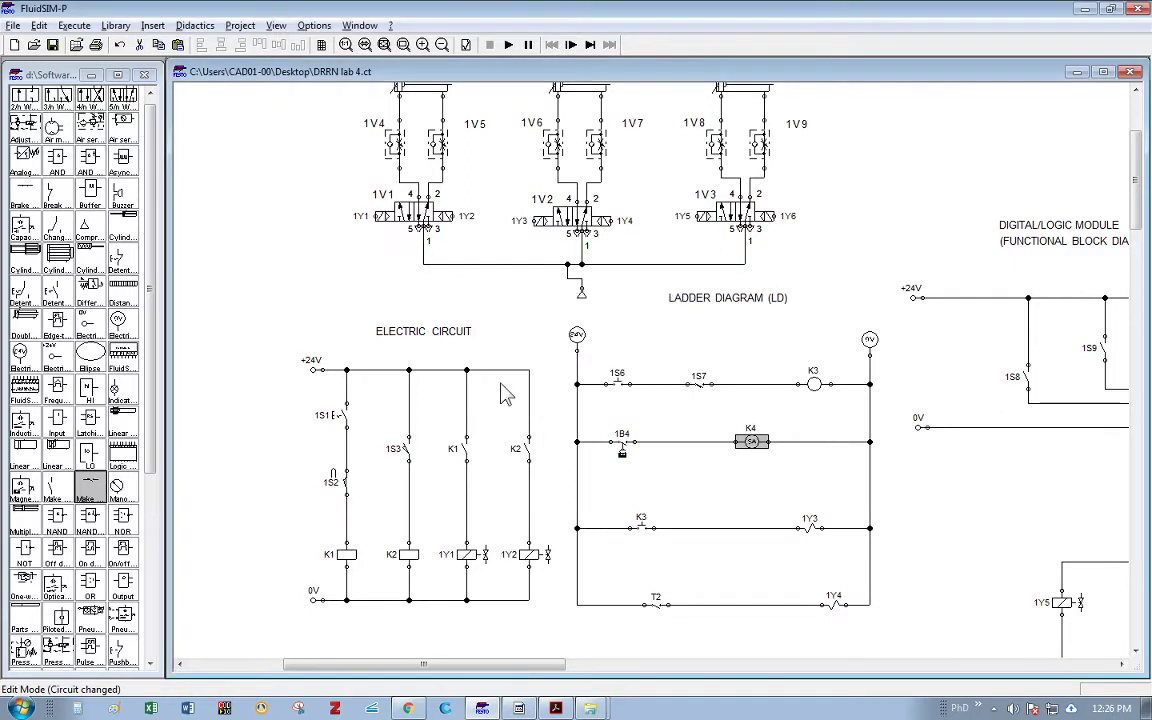
Step: Relabel the make switch on the ladder rung with solenoid 1Y4 as K4
double_click(657, 606)
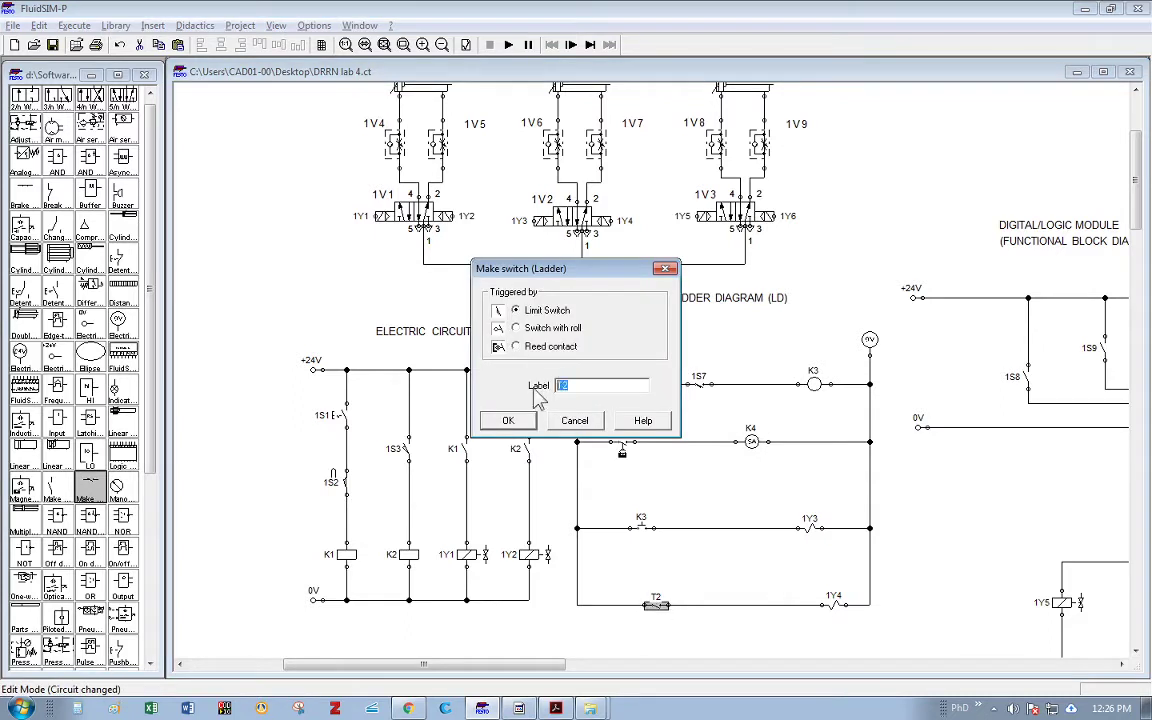
type("K4")
left_click(508, 420)
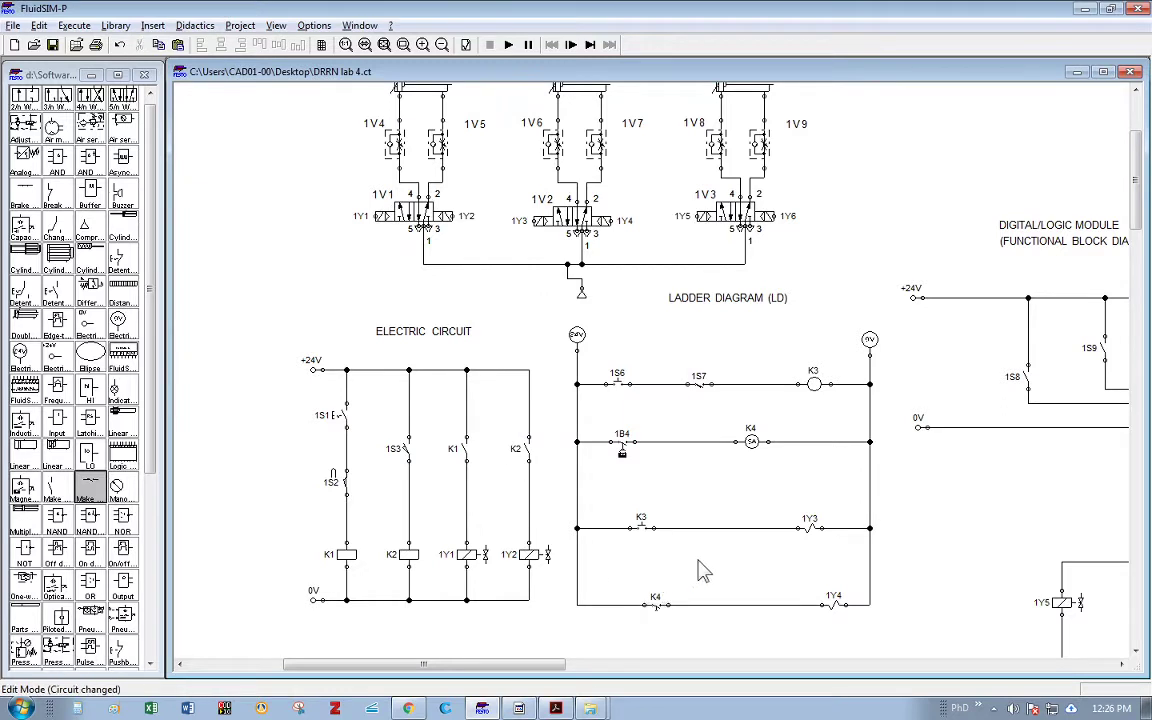
Step: Review the K3 and K4 components in the ladder diagram and try to start the simulation again
left_click(813, 385)
left_click(752, 442)
left_click(655, 606)
left_click(508, 45)
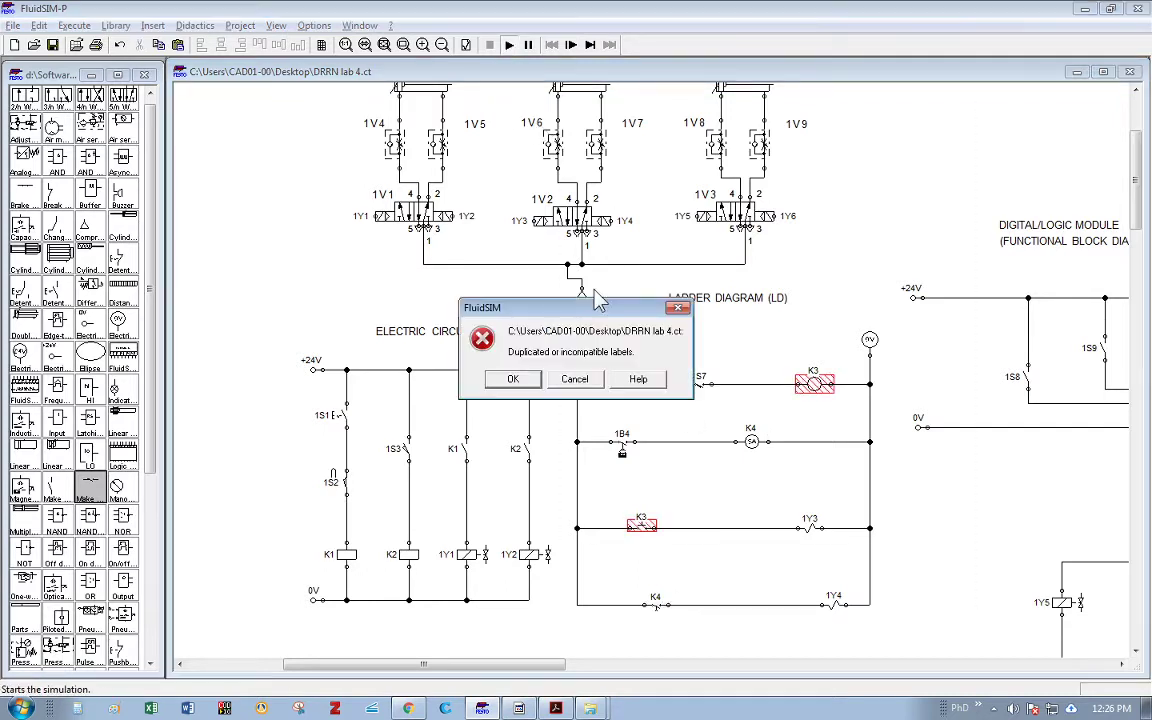
Step: Add a ladder make switch just below the rung with solenoid 1Y3 and label it K3
mouse_move(613, 316)
left_mouse_down()
mouse_move(573, 204)
mouse_move(706, 291)
left_mouse_up()
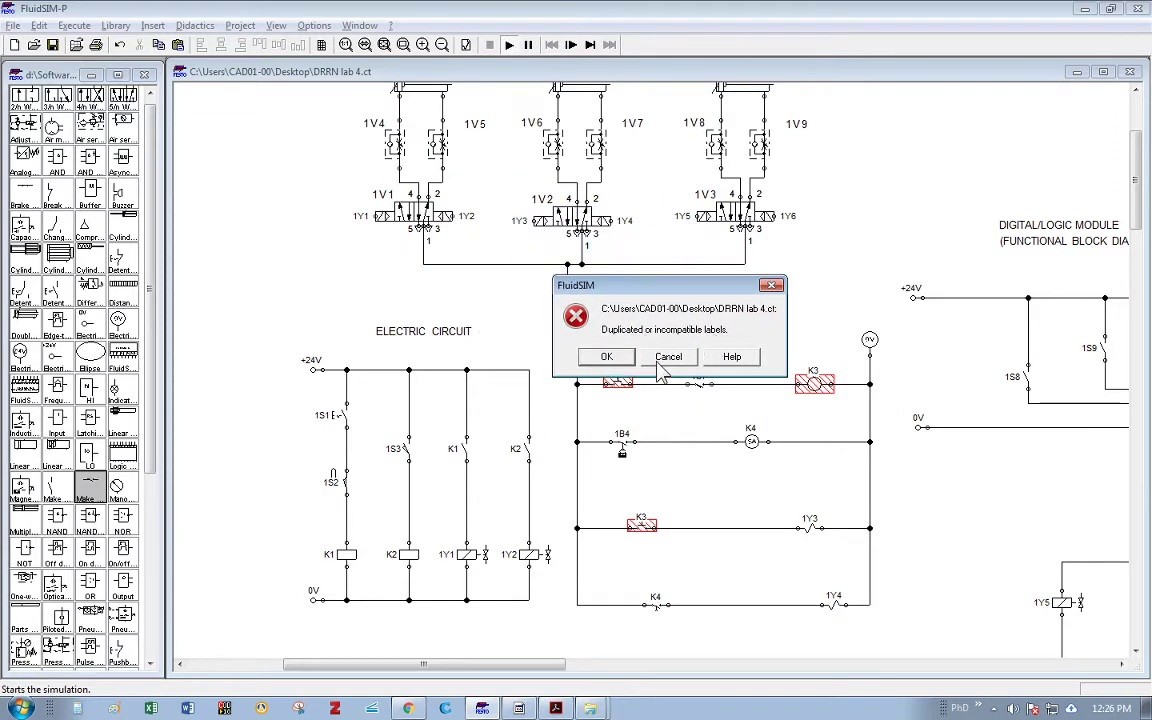
left_click(660, 360)
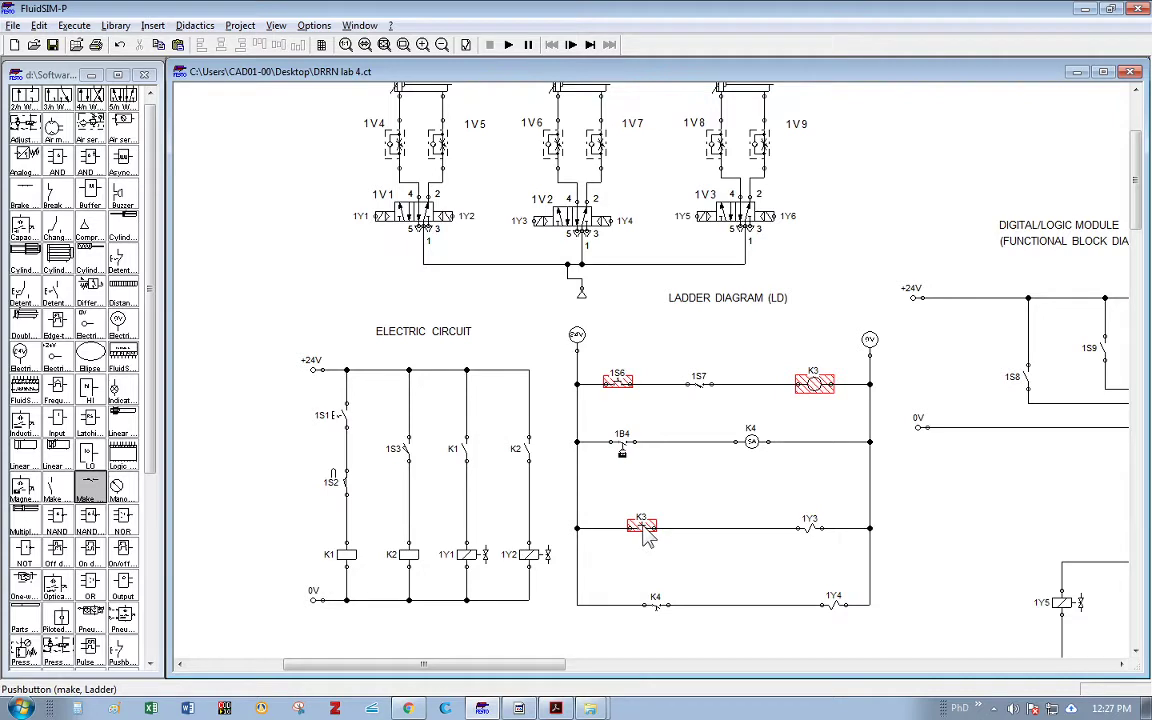
left_click(150, 360)
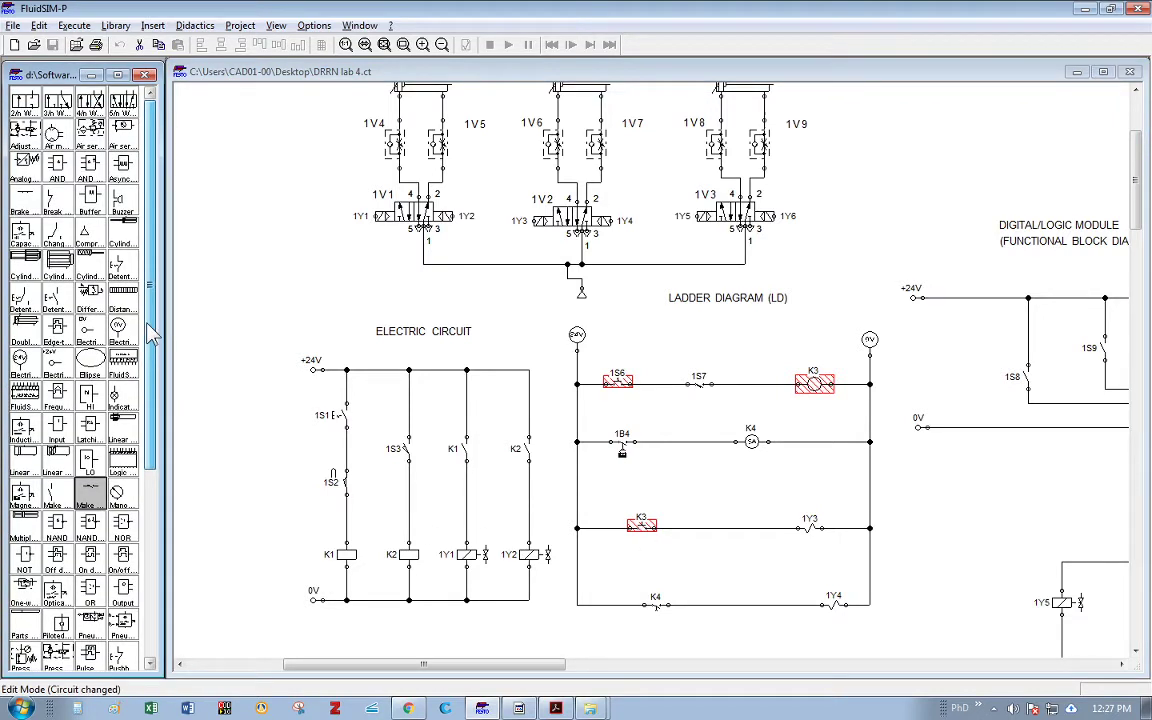
mouse_move(90, 452)
left_mouse_down()
mouse_move(265, 510)
mouse_move(636, 551)
left_mouse_up()
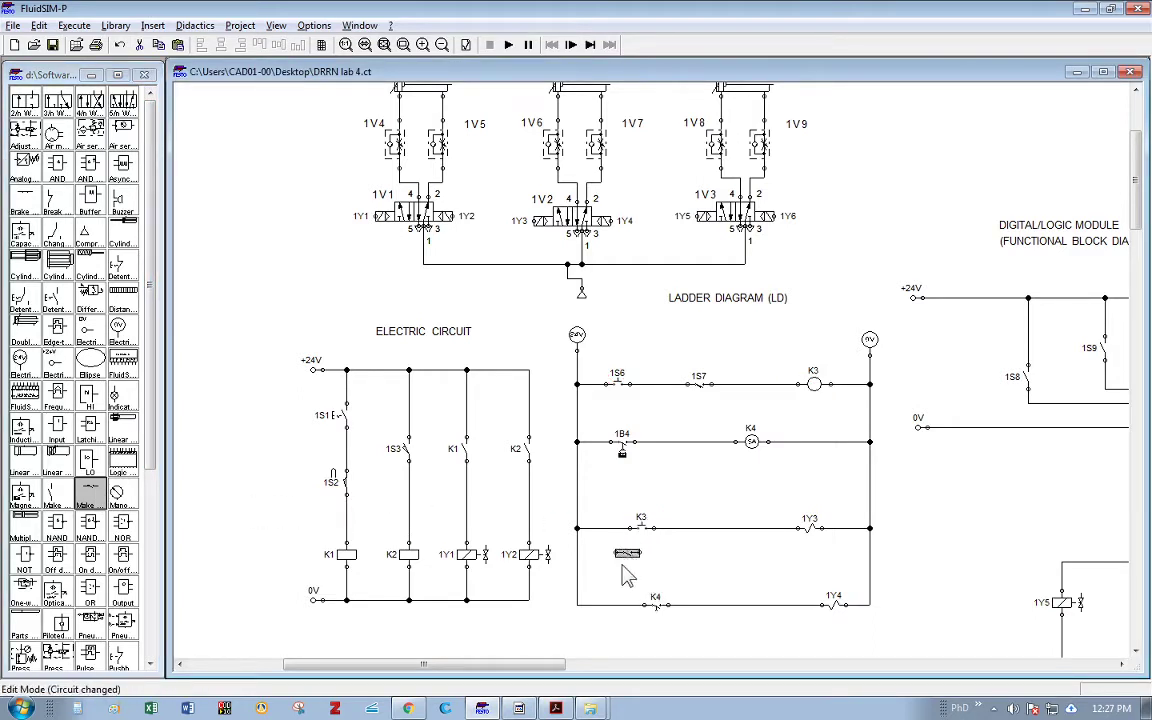
double_click(629, 557)
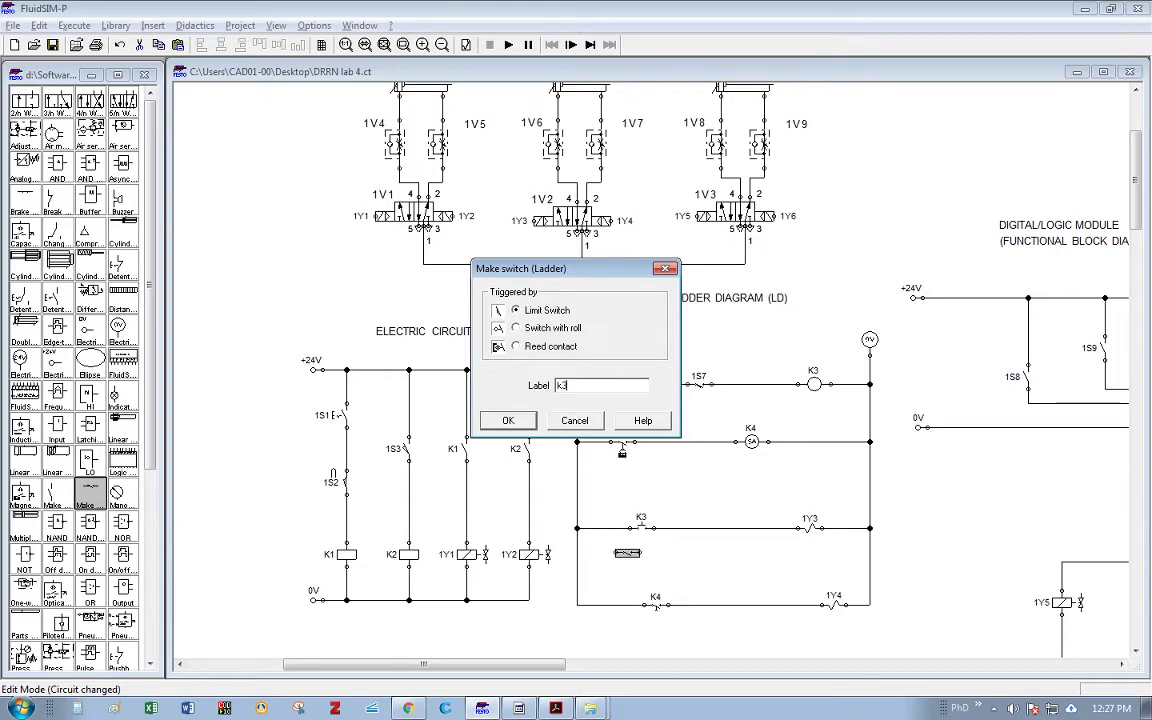
type("k3")
key("Return")
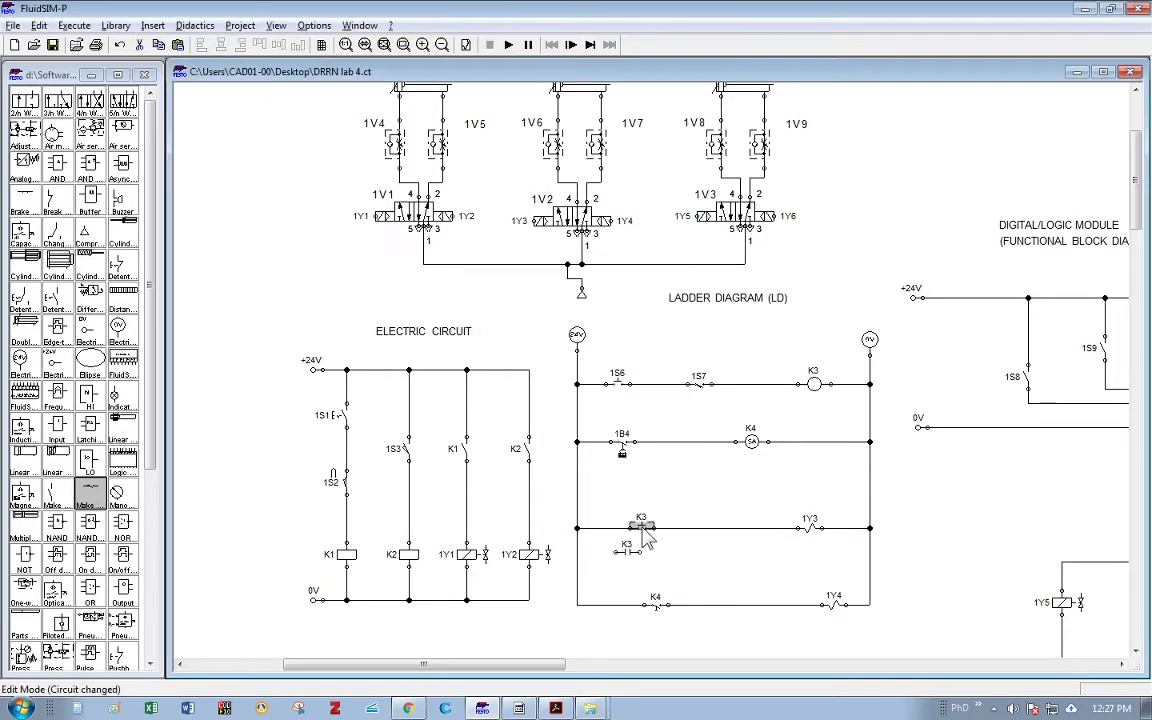
Step: Replace the K3 pushbutton on the rung with solenoid 1Y3 with the new K3 make switch and wire it to 1Y3
key("Delete")
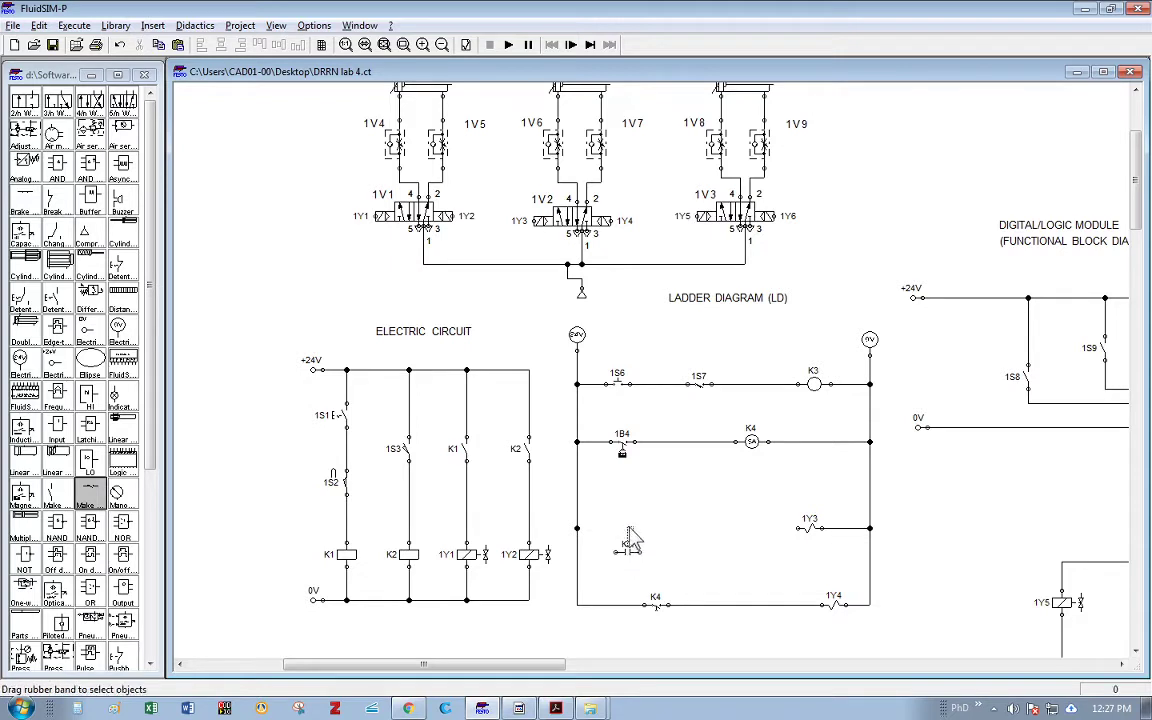
left_click_drag(630, 540, 632, 520)
left_click_drag(797, 527, 645, 527)
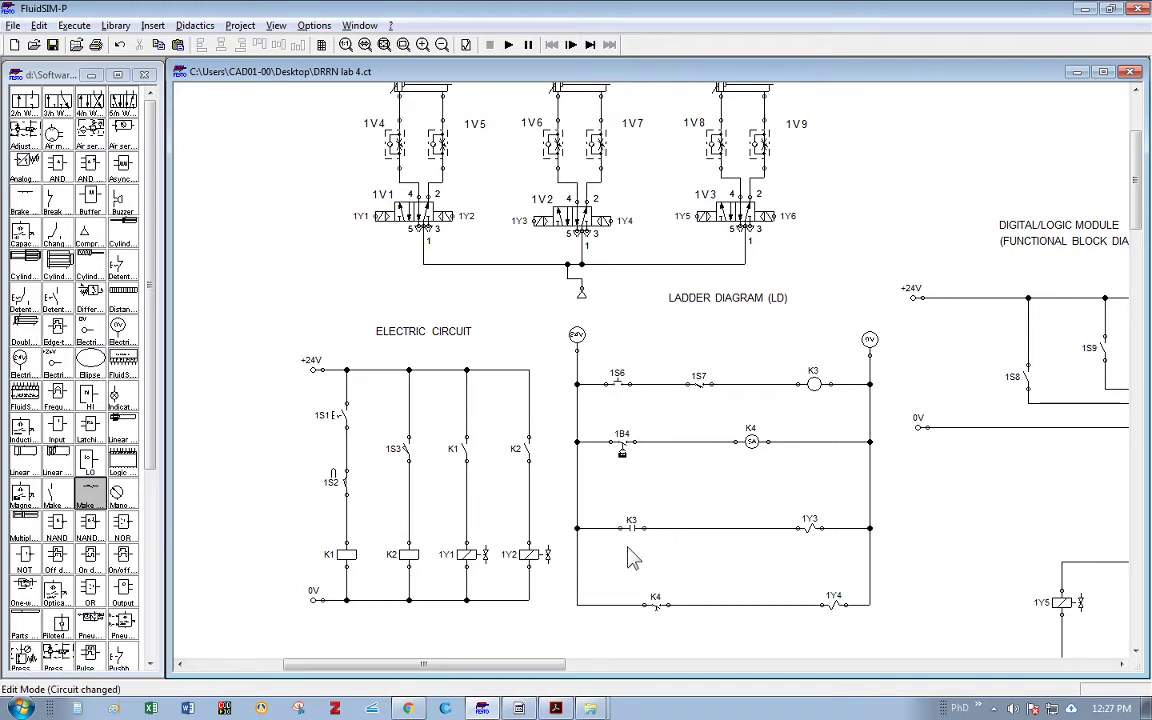
Step: Try to start the simulation to check the ladder diagram's labels with the new K3 contact
left_click(750, 442)
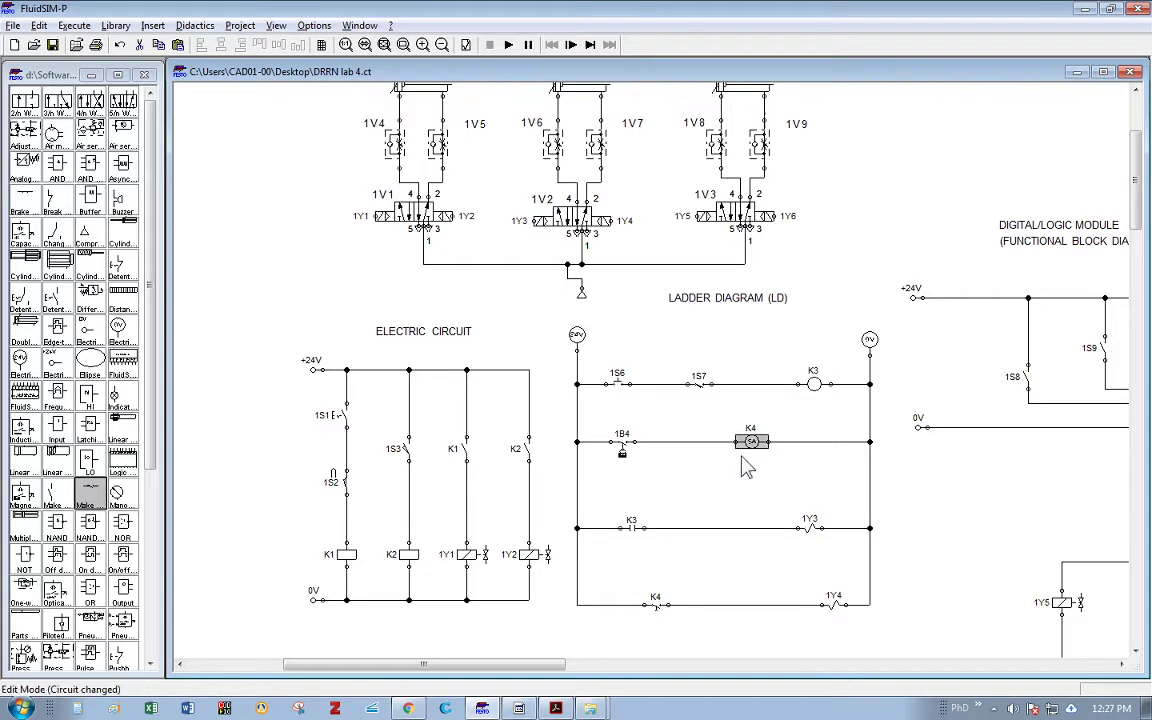
left_click(636, 558)
left_click(508, 45)
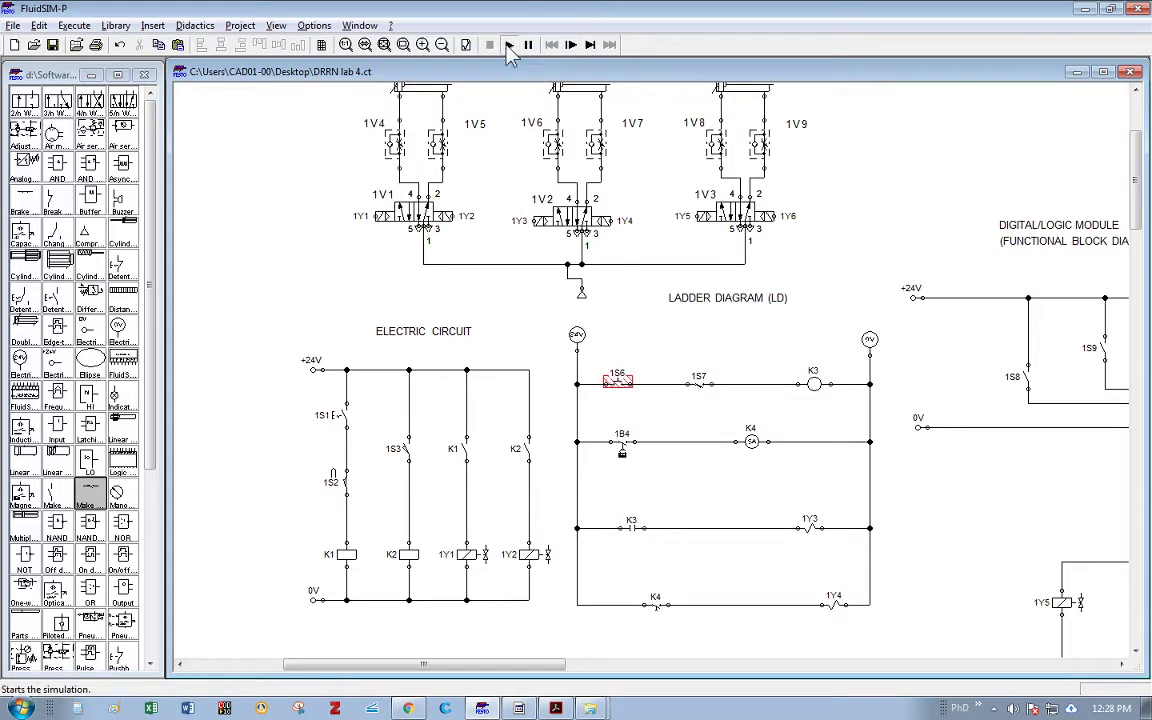
left_click_drag(530, 307, 410, 222)
left_click(470, 295)
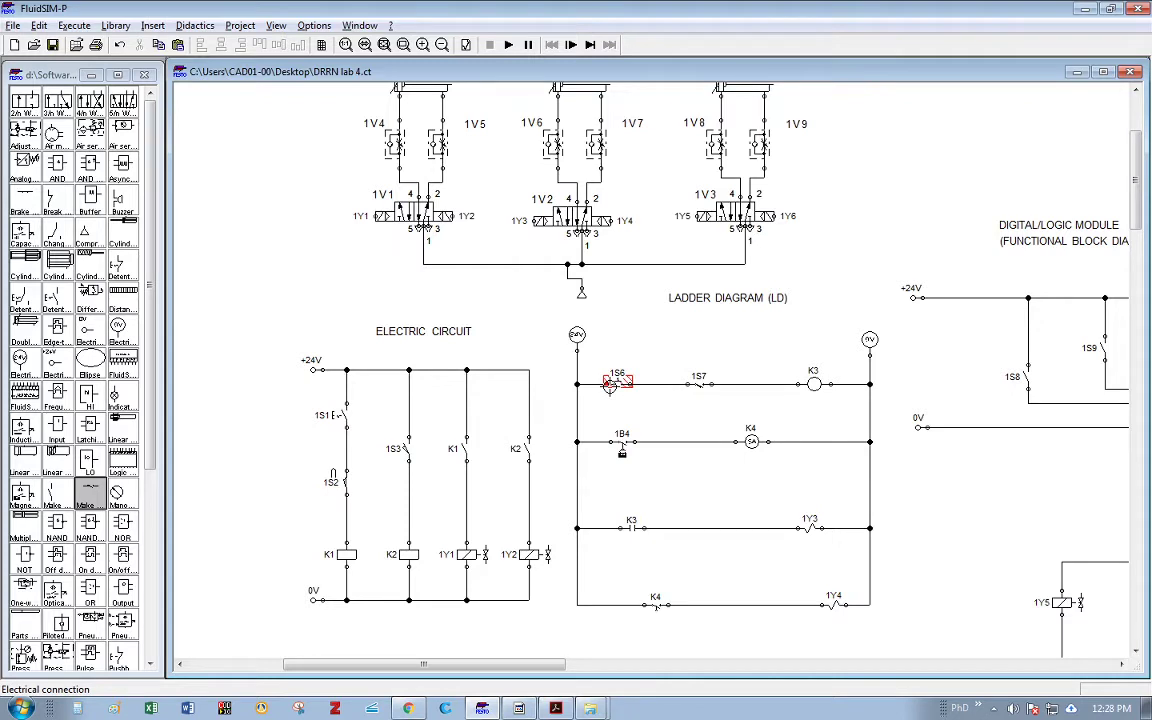
Step: Examine where the label 1S6 is used on cylinder 1A3, the ladder diagram's first rung and the neighbouring circuits
scroll(612, 390, "up", 1)
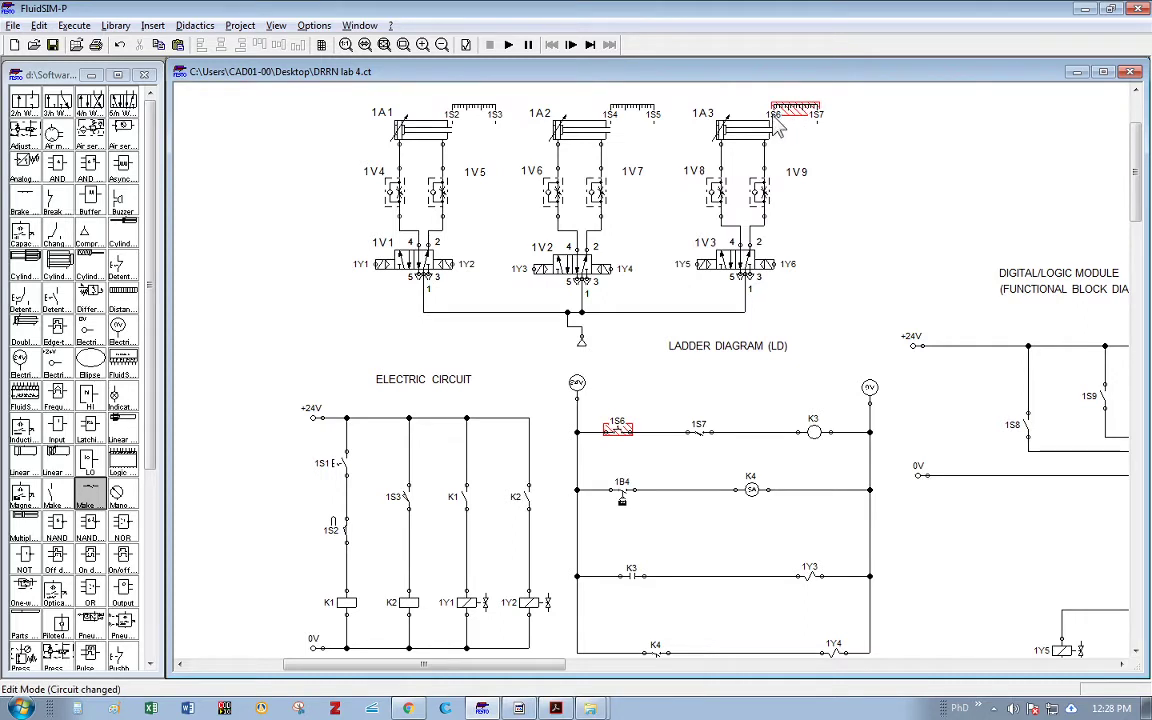
left_click_drag(597, 407, 645, 461)
scroll(740, 258, "down", 2)
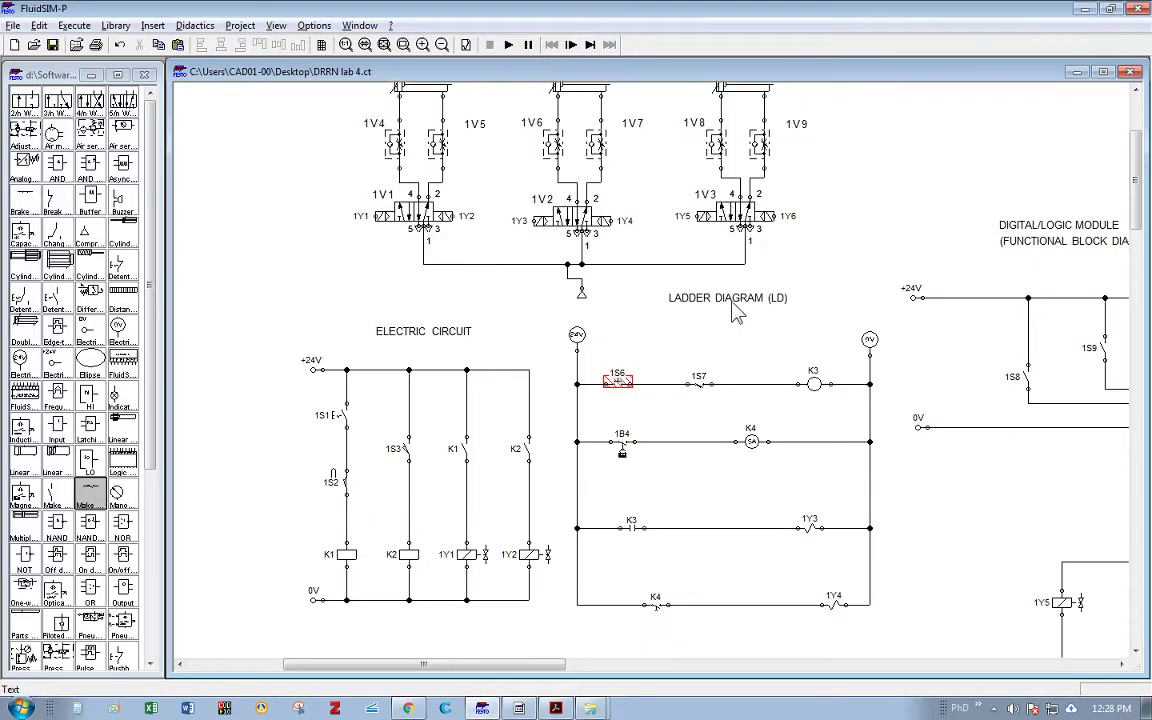
scroll(733, 312, "up", 2)
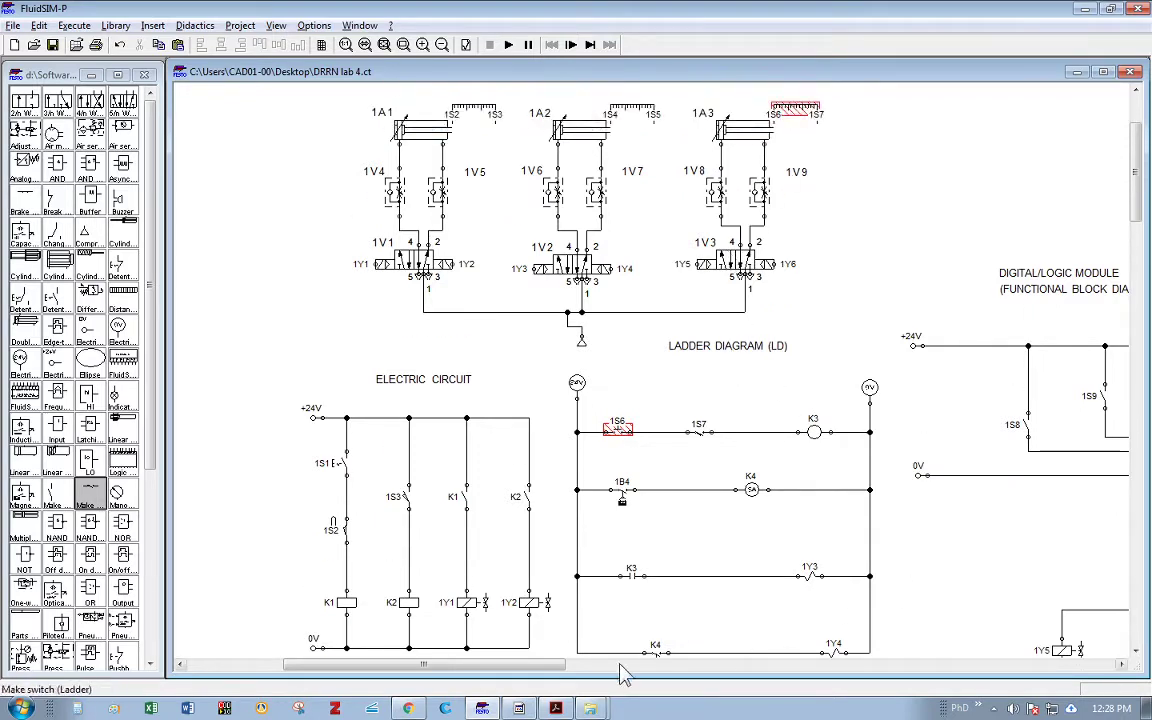
left_click_drag(540, 665, 696, 665)
left_click_drag(420, 237, 757, 500)
left_click_drag(643, 665, 514, 665)
scroll(630, 416, "up", 2)
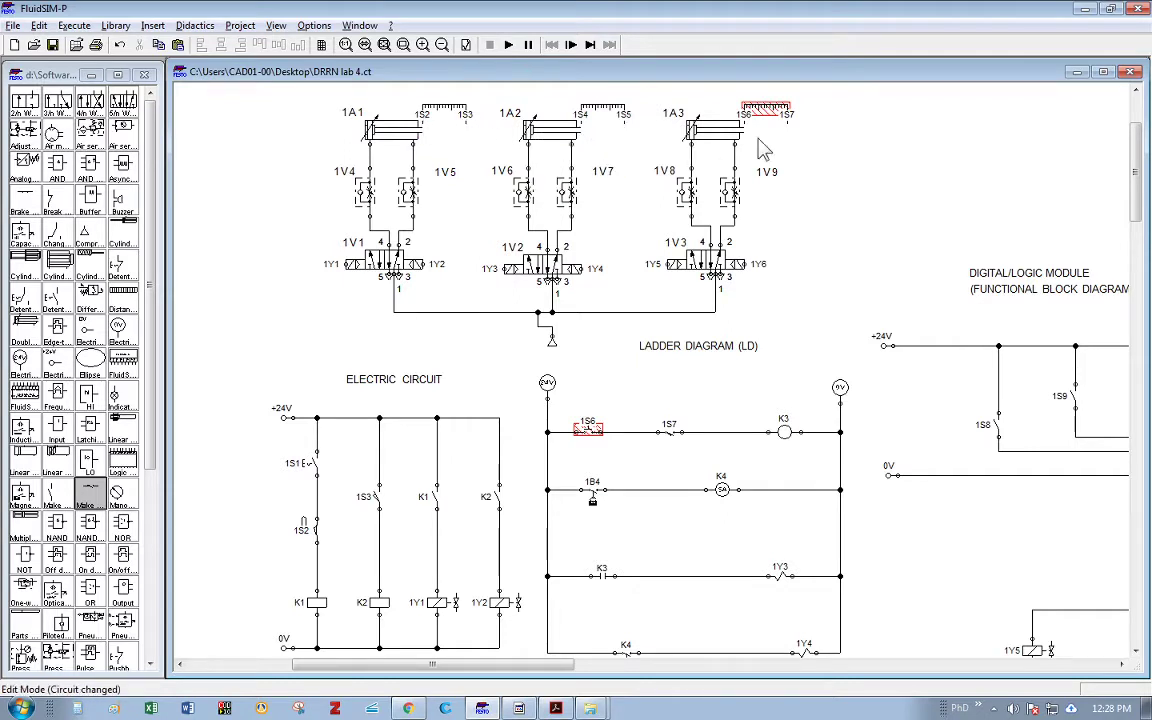
Step: Relabel the pushbutton on the ladder diagram's first rung as 1S8 and try to start the simulation
double_click(588, 428)
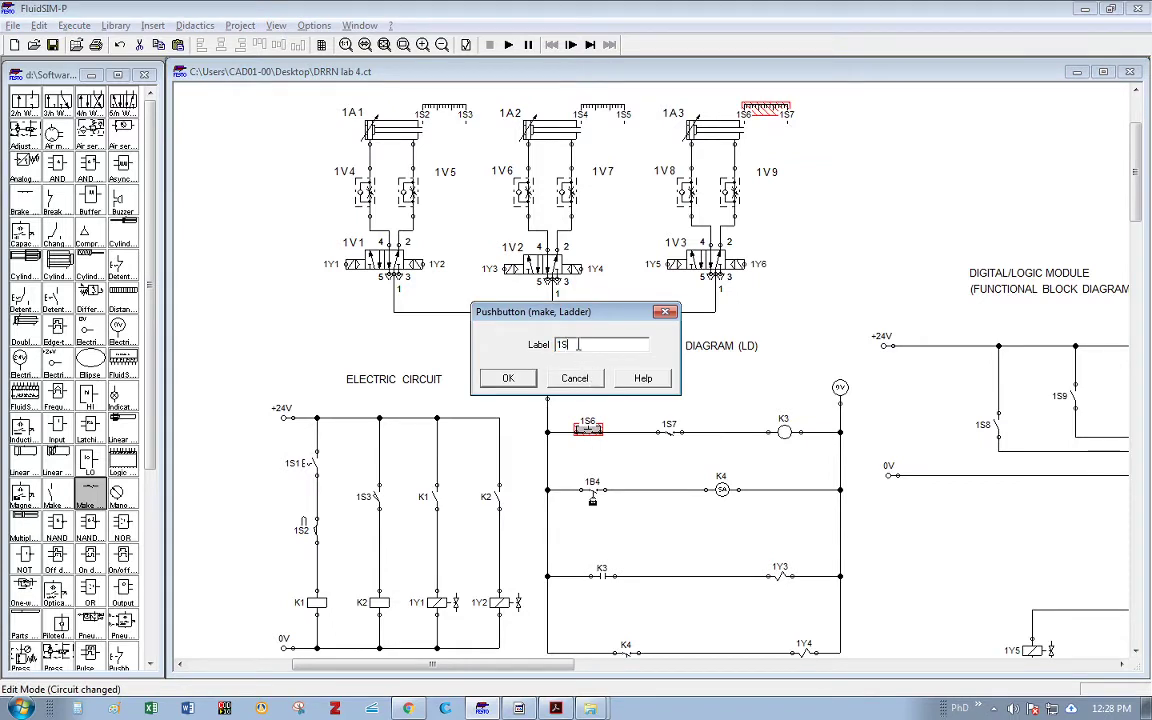
left_click(508, 380)
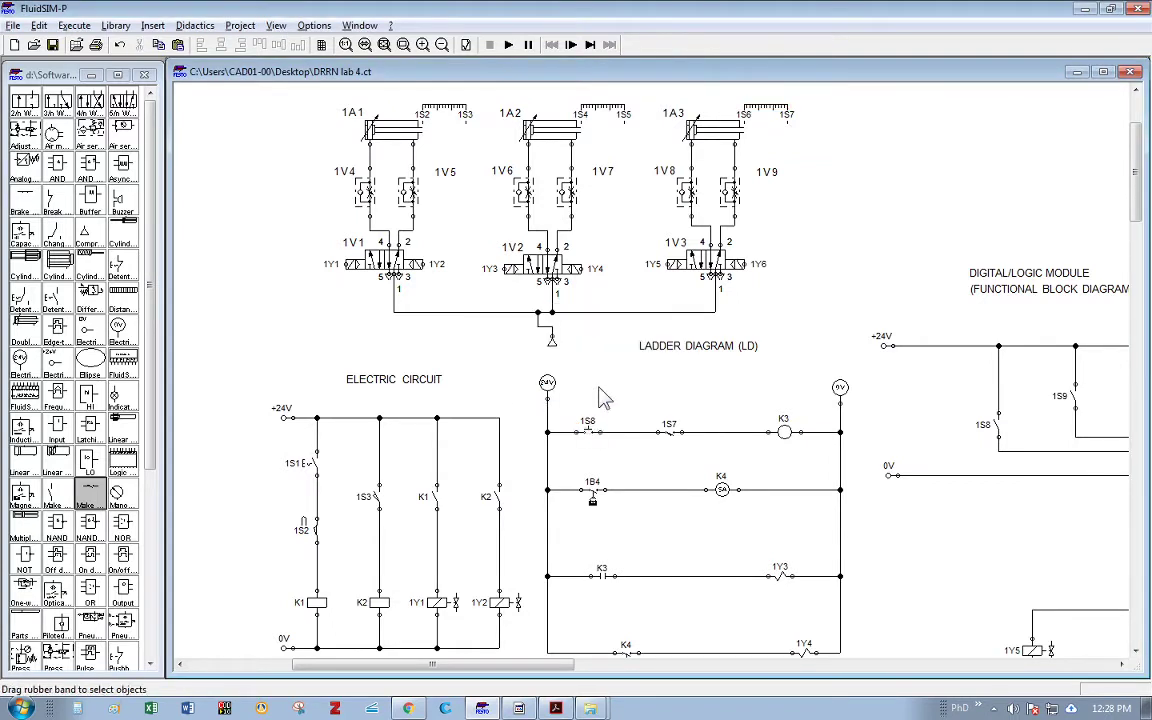
left_click(508, 48)
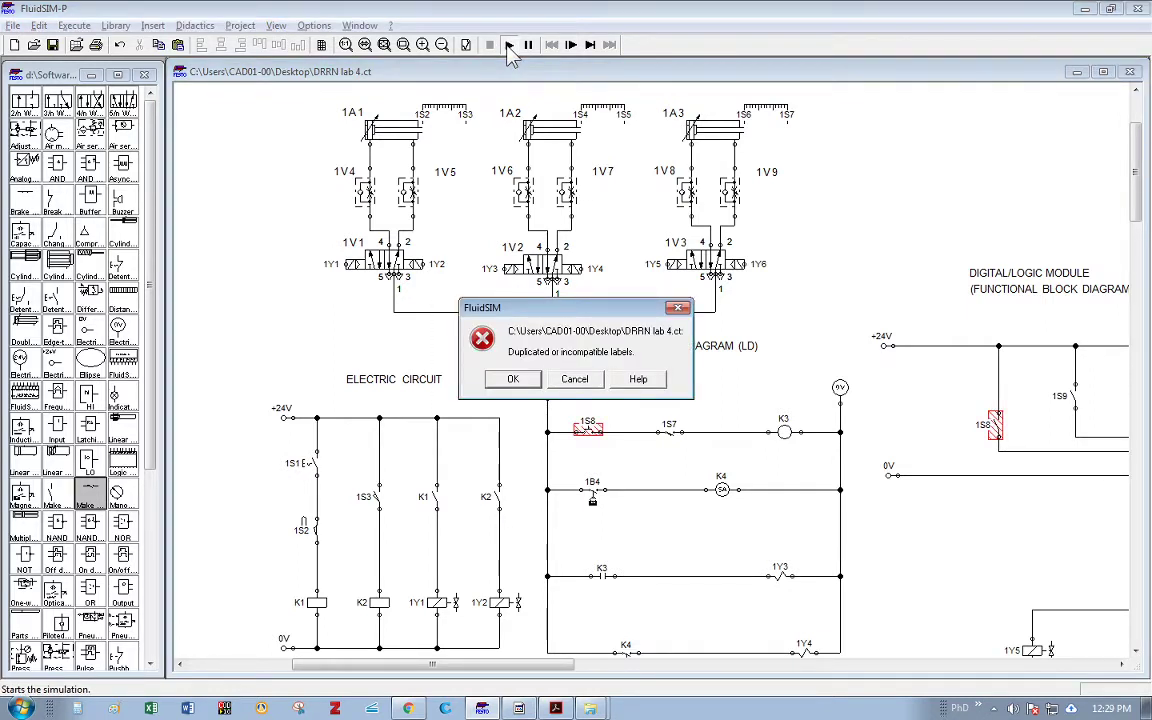
left_click(574, 379)
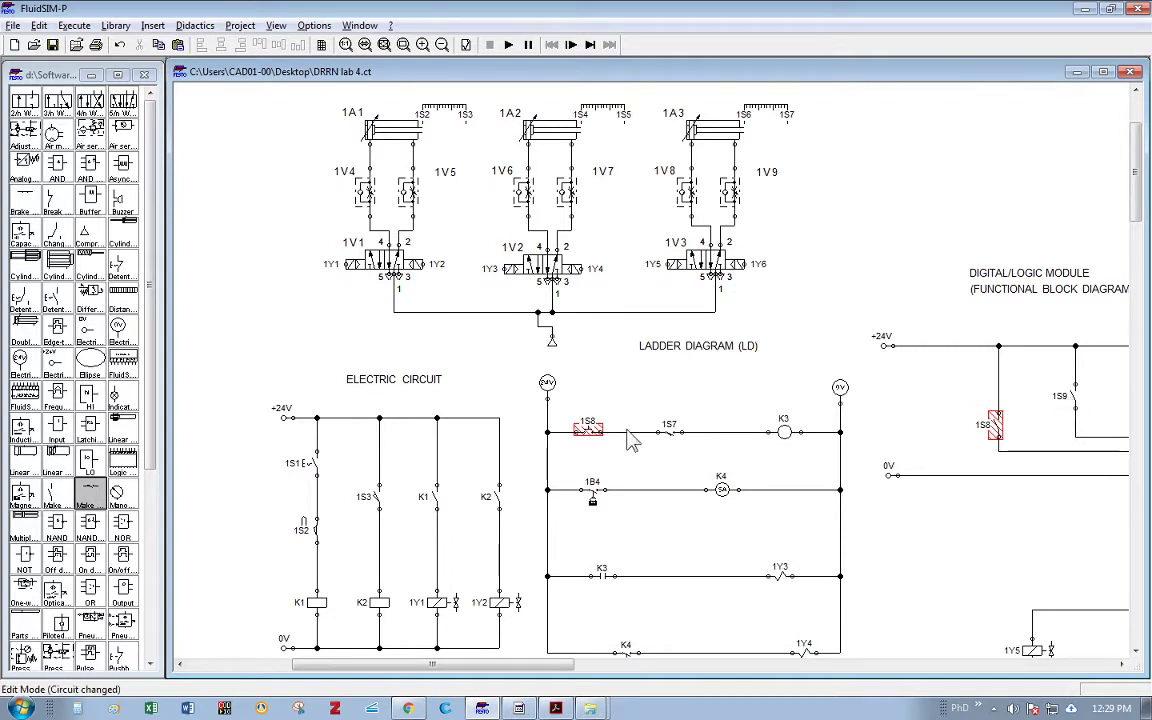
Step: Change the label of the pushbutton on the ladder diagram's first rung to 1S10
double_click(588, 428)
left_click(578, 345)
key("BackSpace")
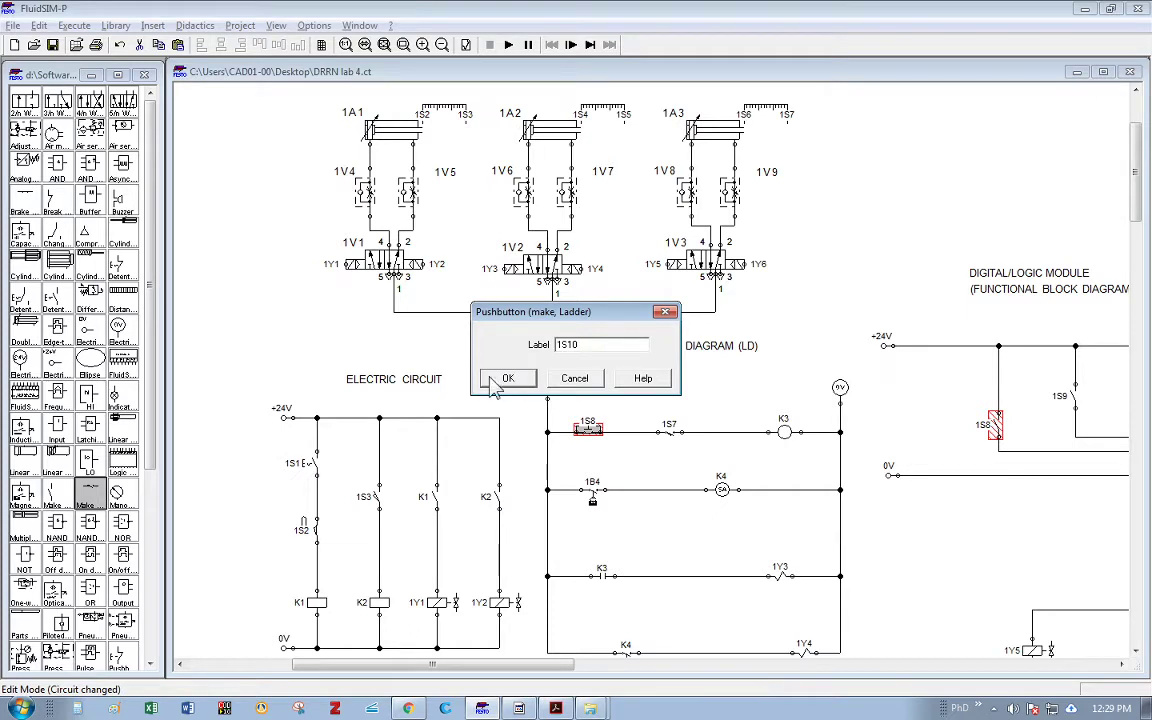
left_click(506, 379)
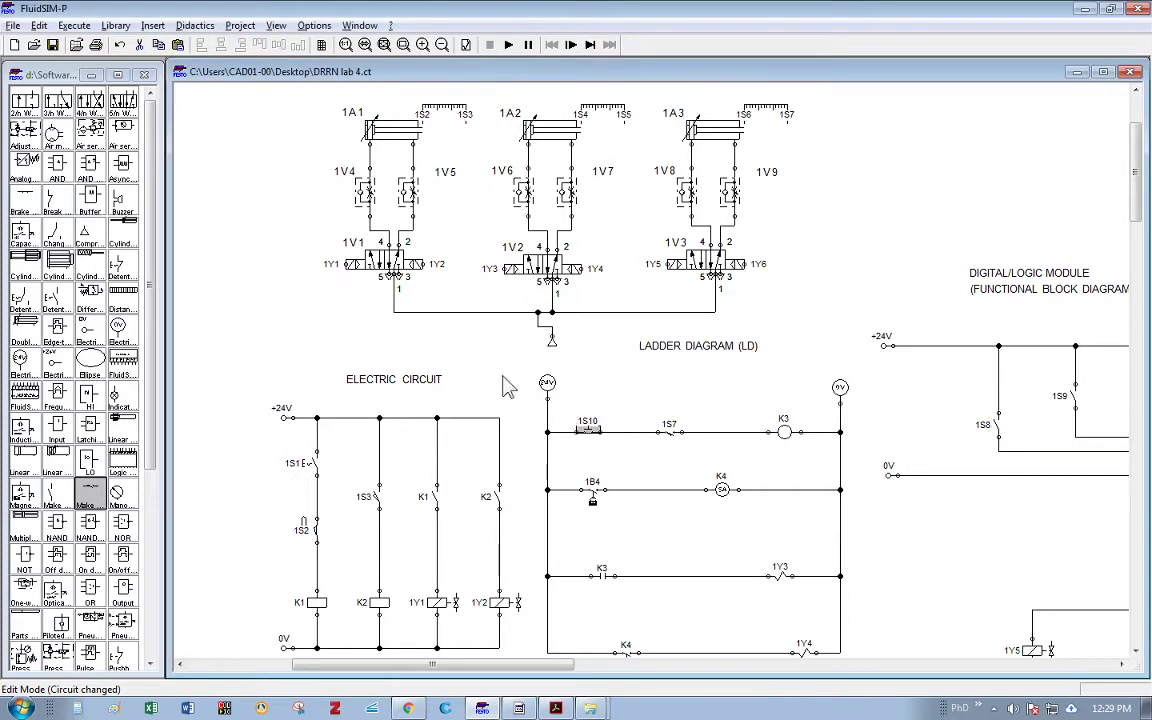
Step: Run the simulation twice, operating switch 1S1 of the electric circuit each time, and stop it after each run
left_click(508, 44)
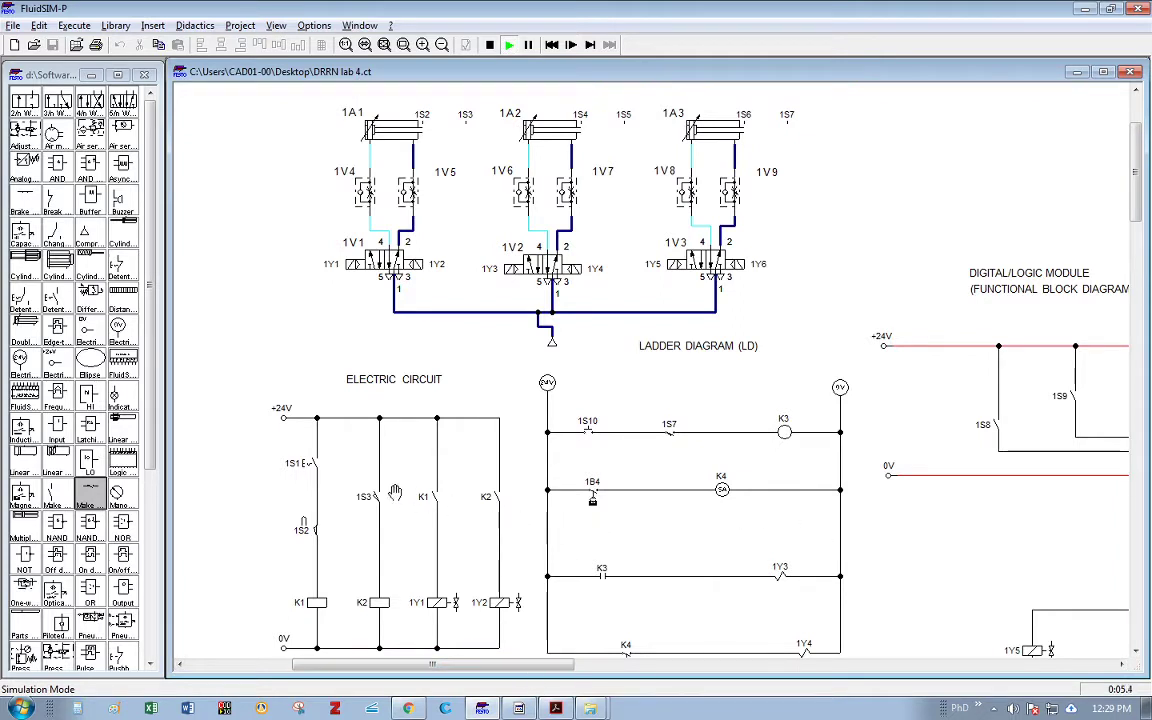
left_click(320, 453)
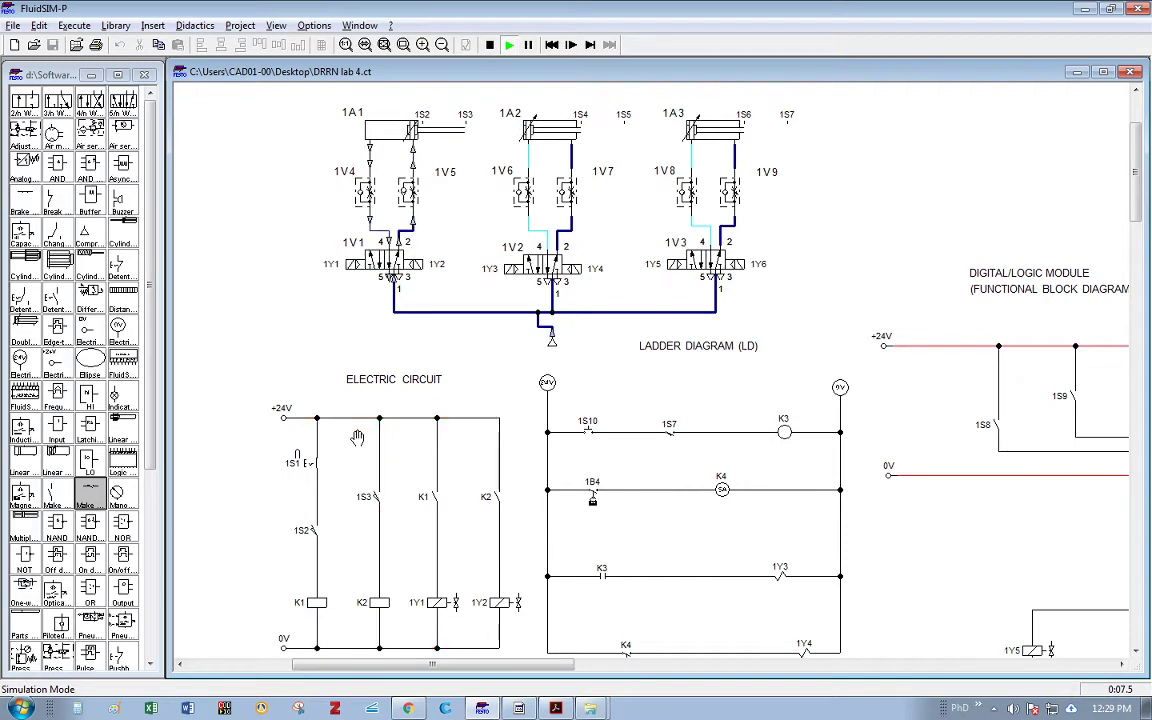
left_click(489, 44)
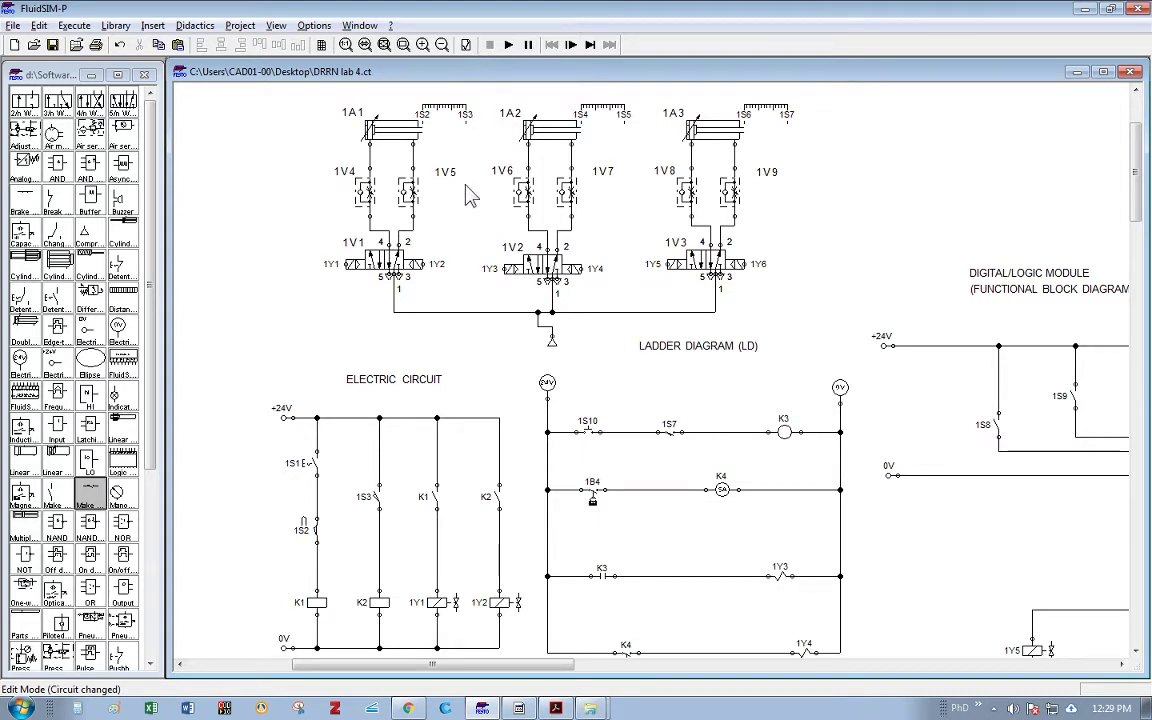
left_click(508, 44)
left_click(303, 462)
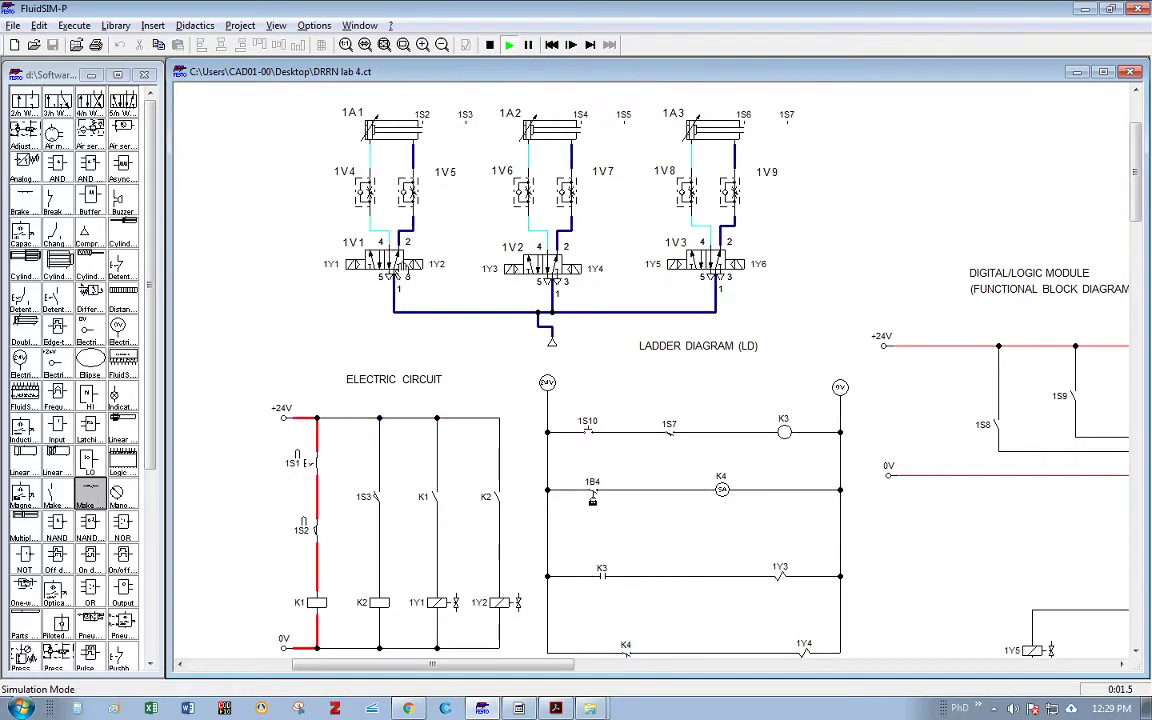
left_click(489, 44)
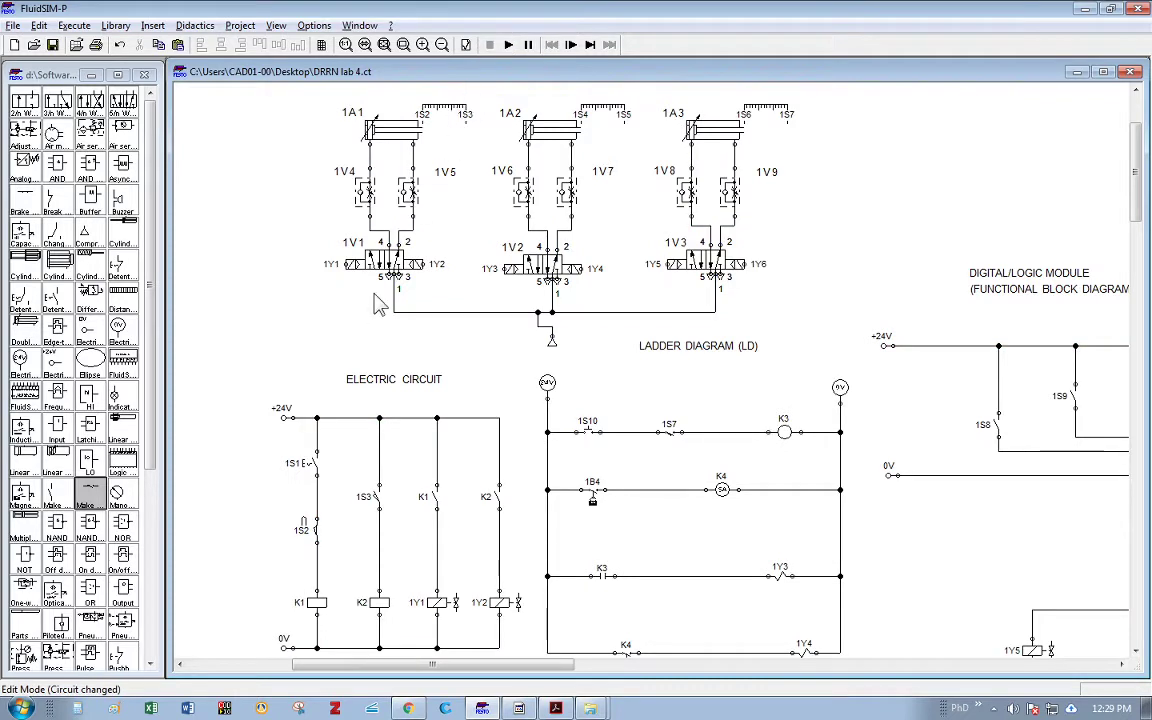
Step: Add a make pushbutton beside switch 1S1 in the electric circuit and label it 1S1
left_click(312, 465)
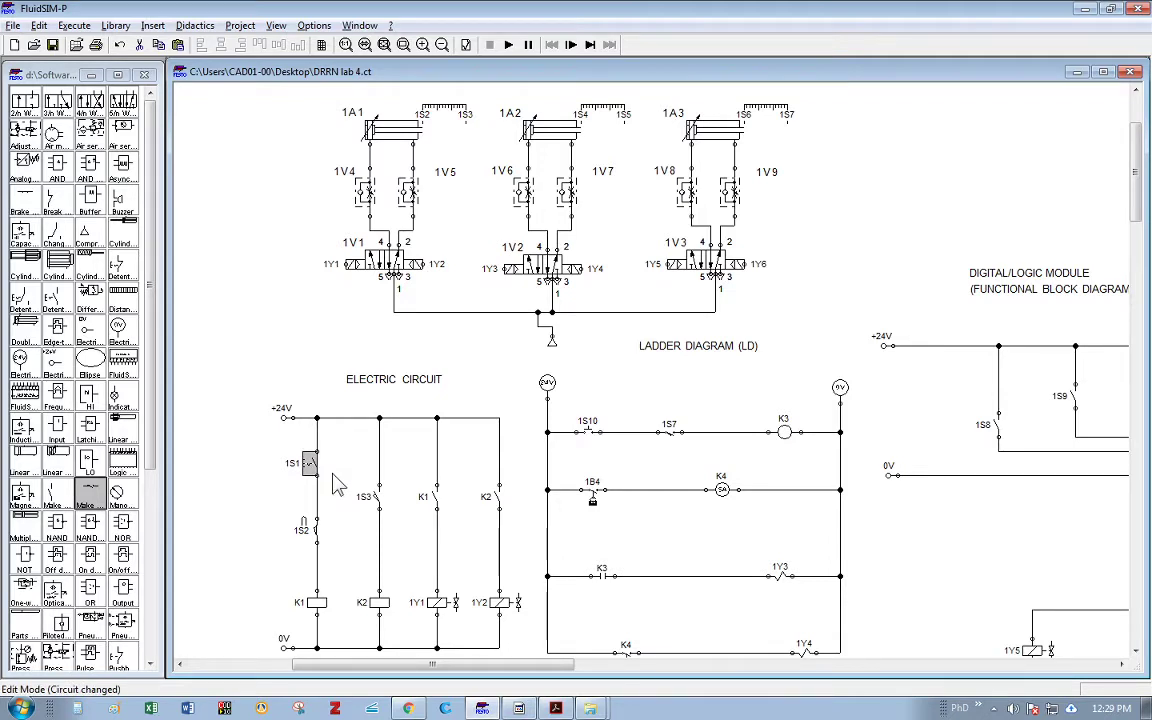
left_click(148, 420)
left_click_drag(152, 462, 152, 535)
left_click_drag(122, 595, 255, 462)
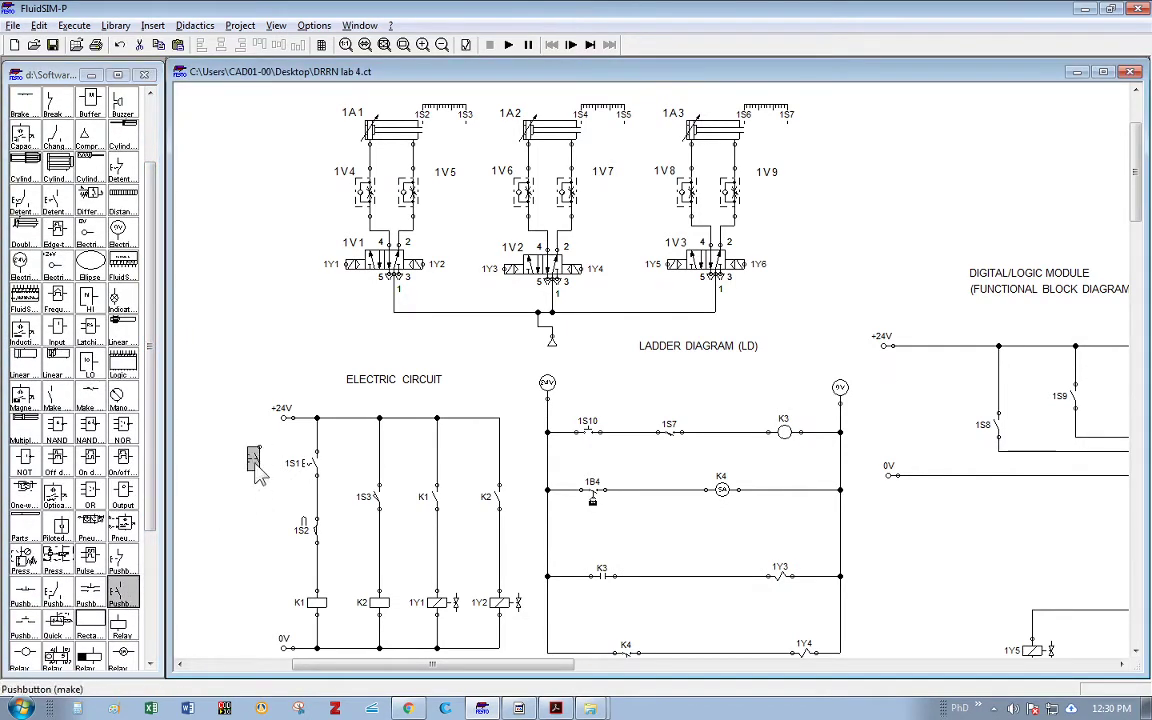
double_click(255, 462)
type("1s")
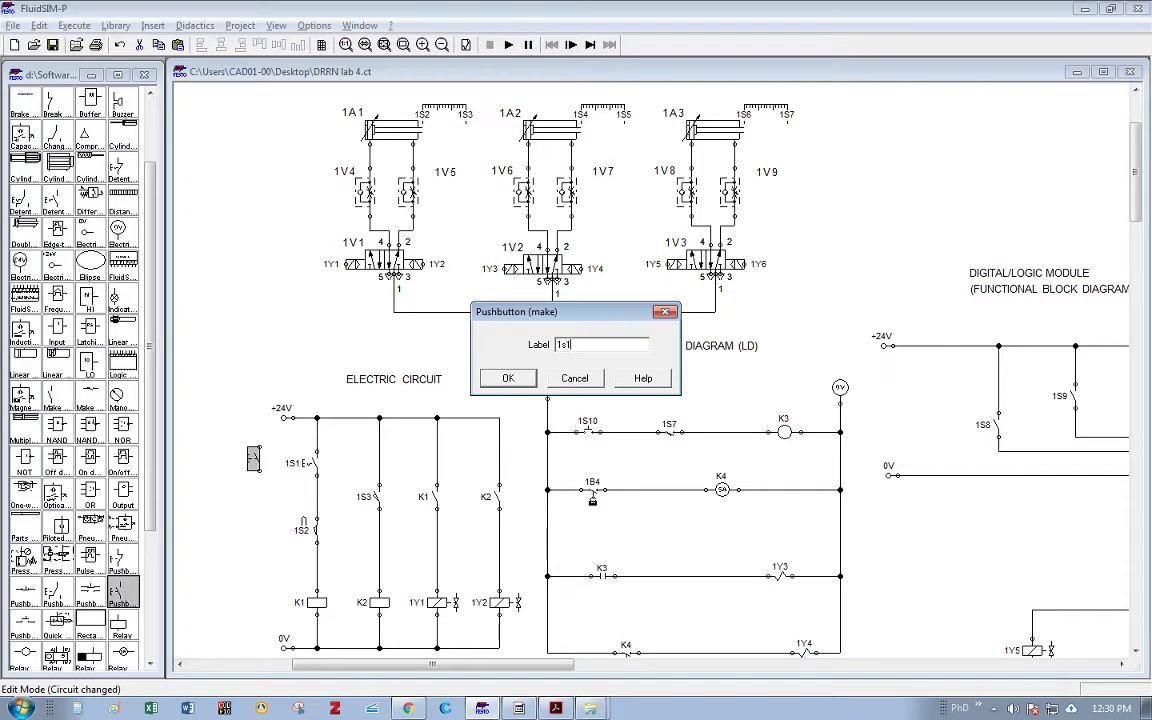
type("1")
key("Return")
Step: Replace the old 1S1 switch with the new pushbutton and wire it into the branch between the +24V line and 1S2
left_click(316, 468)
key("Delete")
left_click_drag(256, 460, 316, 463)
left_click(285, 425)
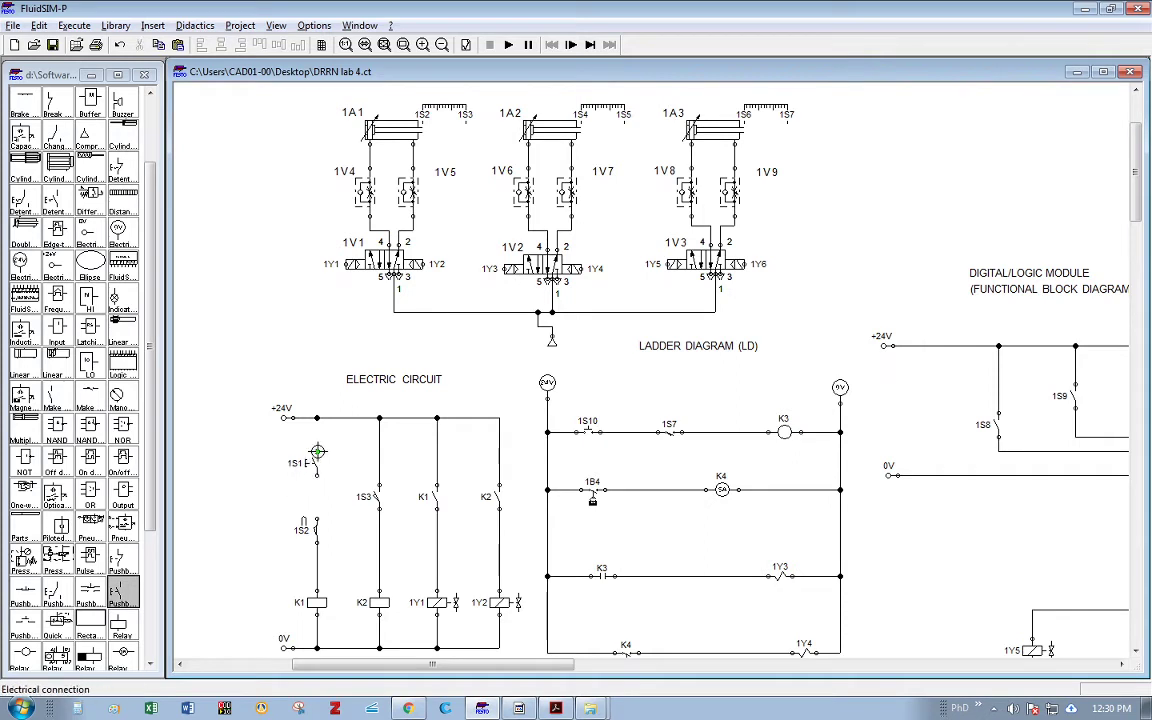
left_click_drag(316, 452, 316, 420)
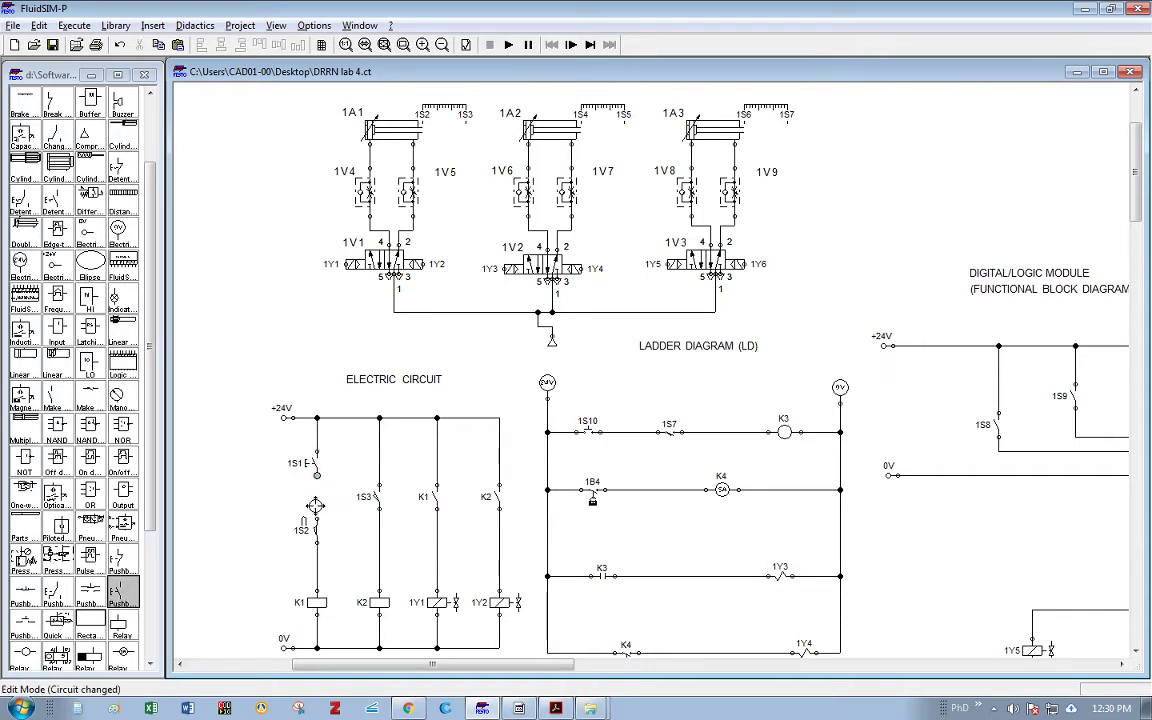
Step: Run the simulation, operate the new 1S1 pushbutton and stop the simulation
left_click(507, 44)
left_click(318, 454)
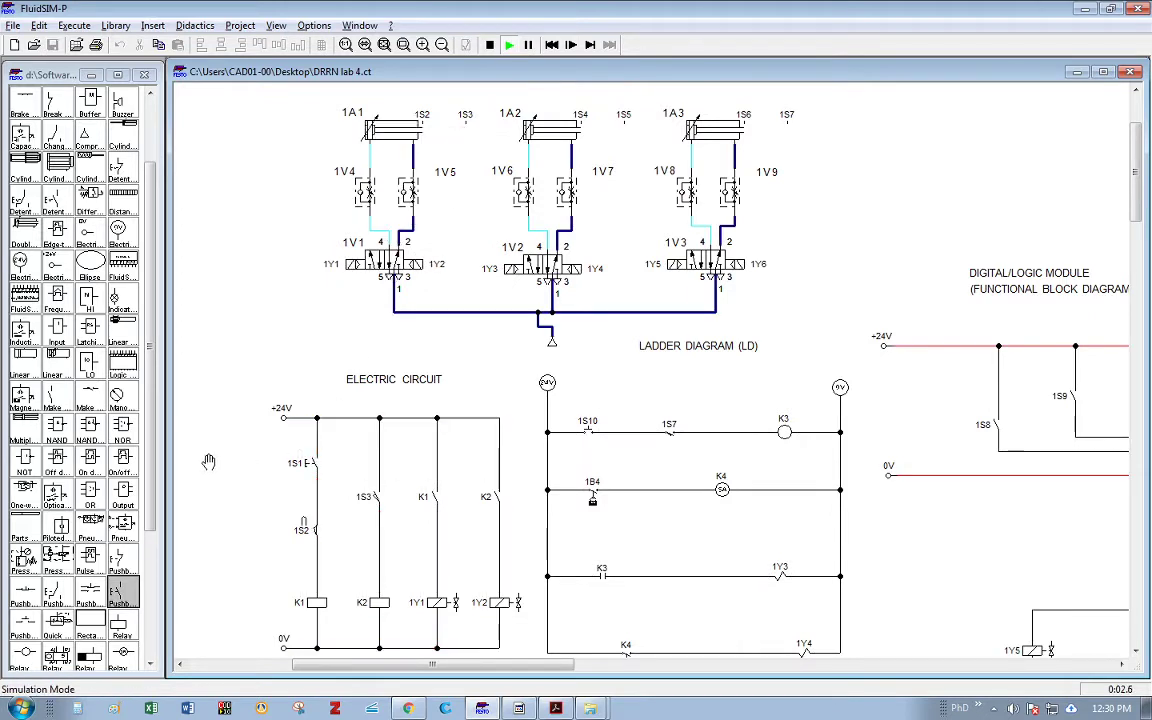
left_click(489, 44)
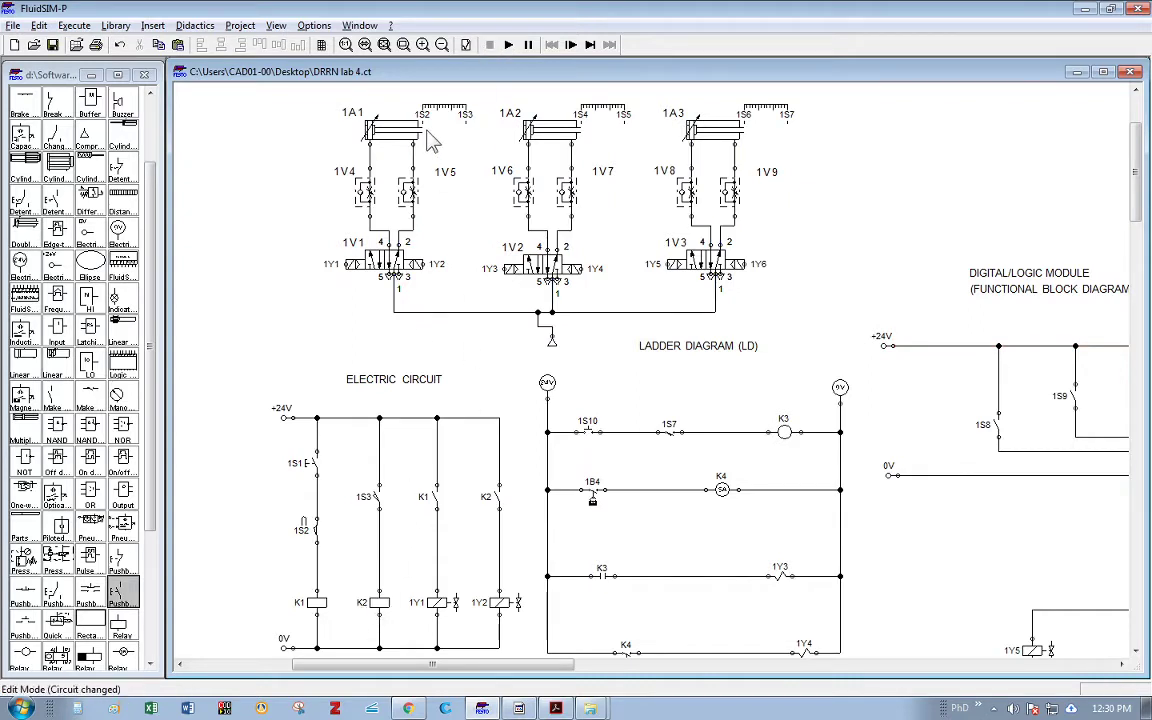
Step: Replace relay K2 in the electric circuit with a relay with switch-on delay, wired between 1S3 and the 0V line
mouse_move(380, 140)
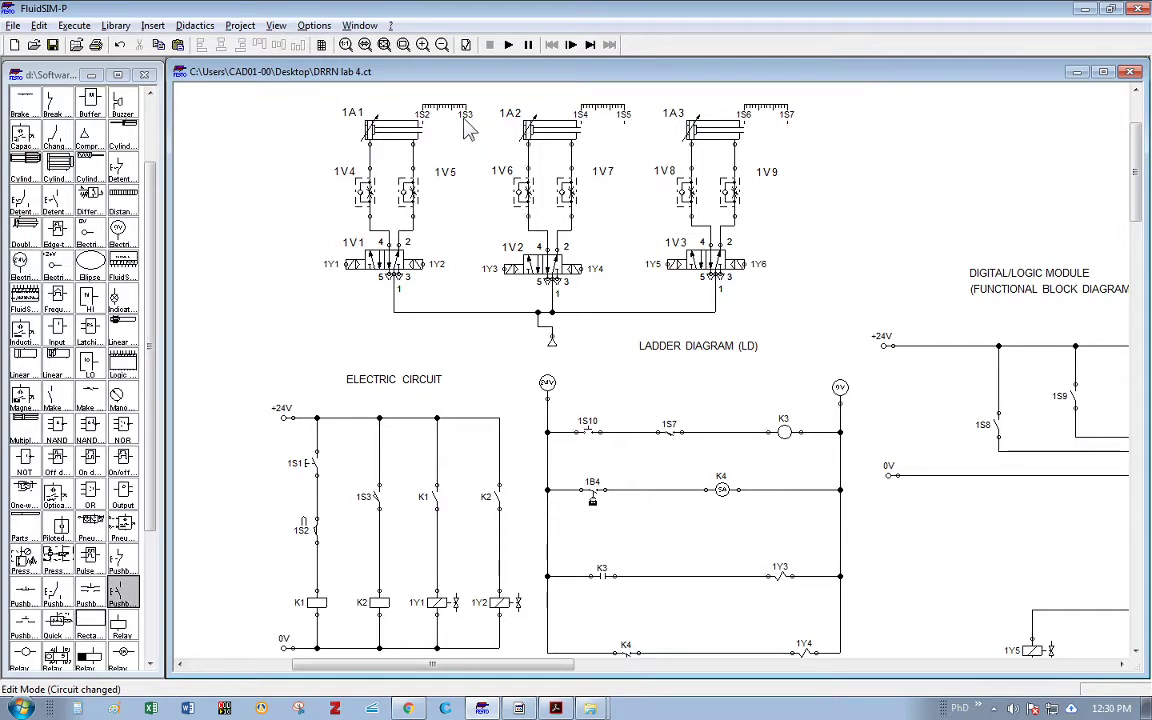
left_click(375, 496)
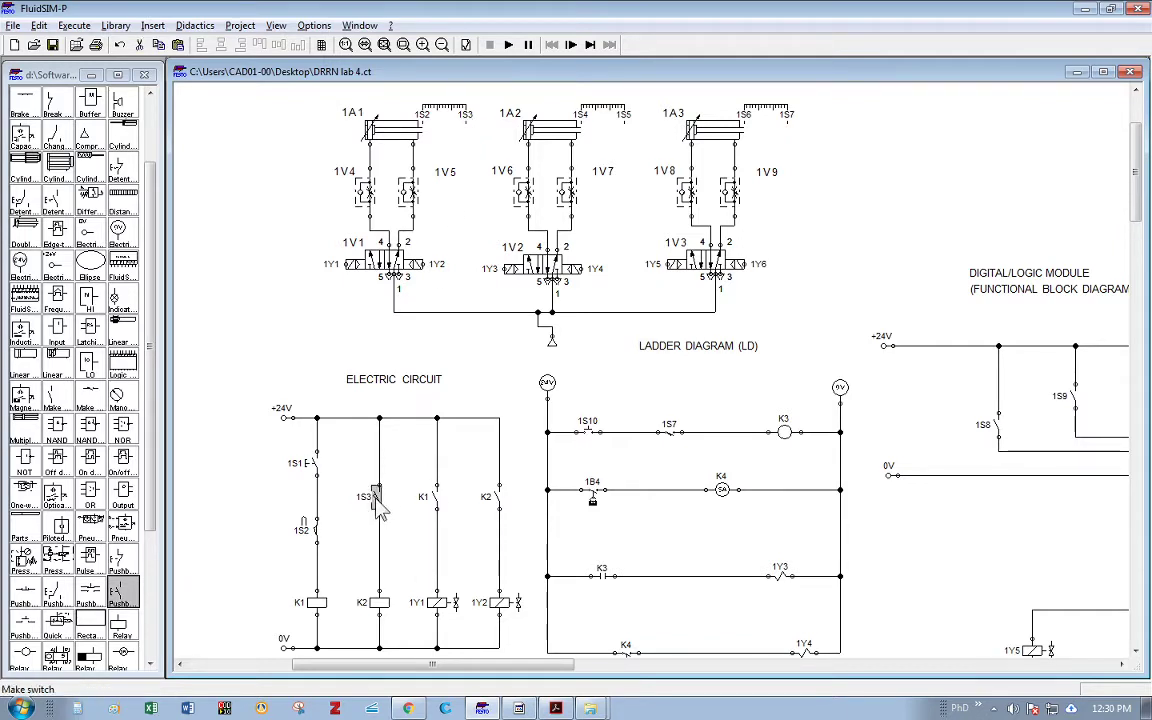
left_click(380, 604)
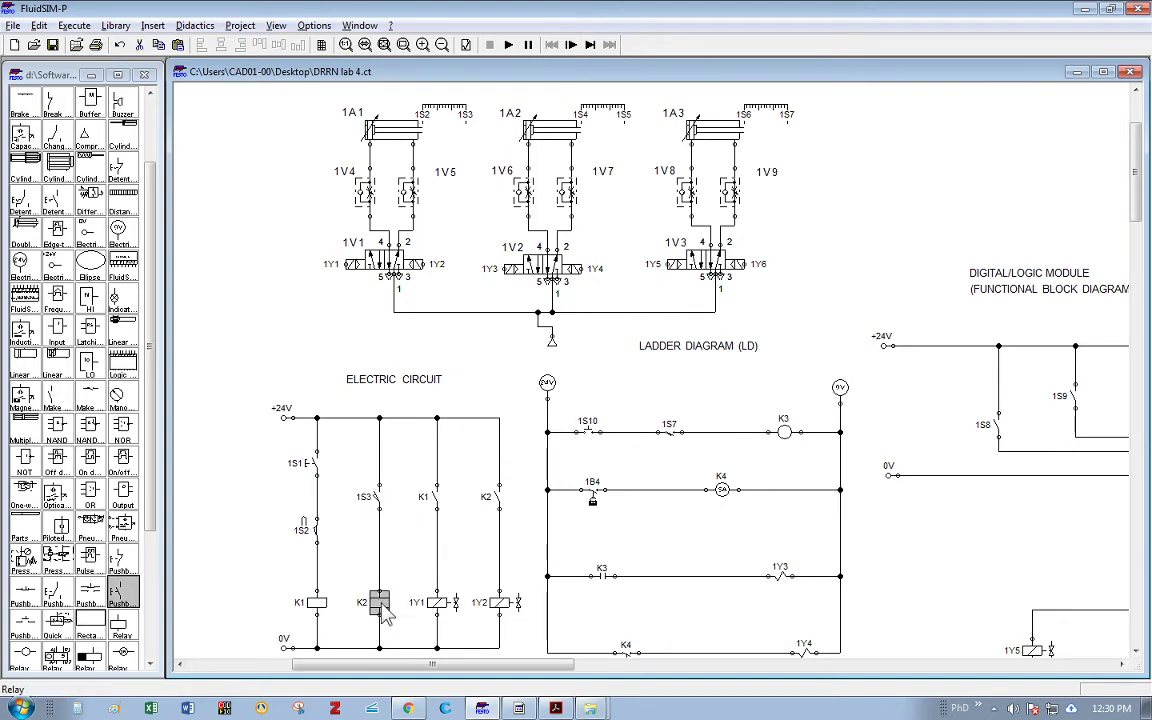
key("Delete")
left_click(148, 470)
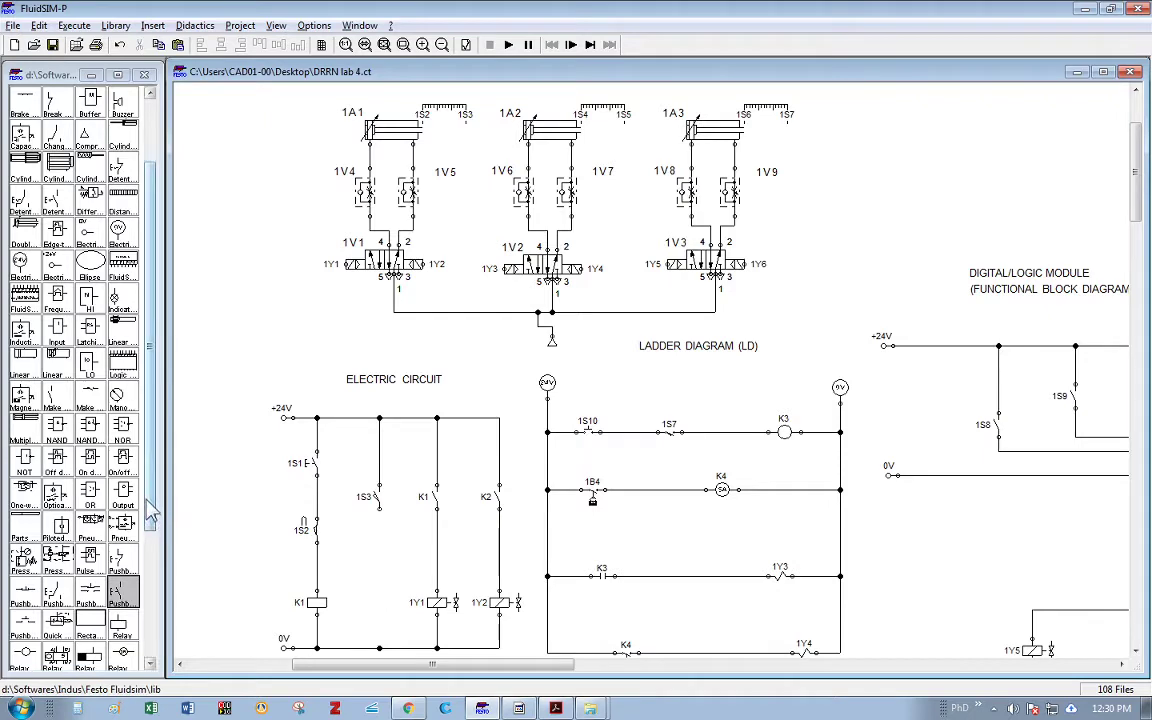
left_click_drag(153, 505, 150, 560)
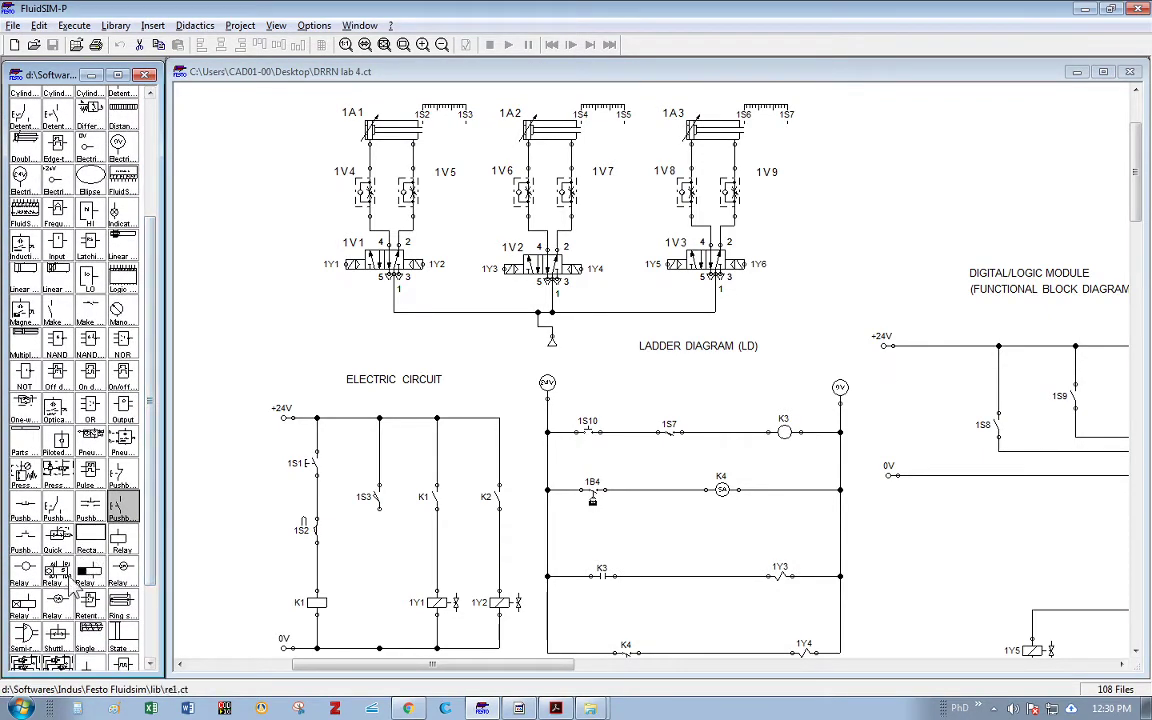
left_click_drag(24, 600, 368, 584)
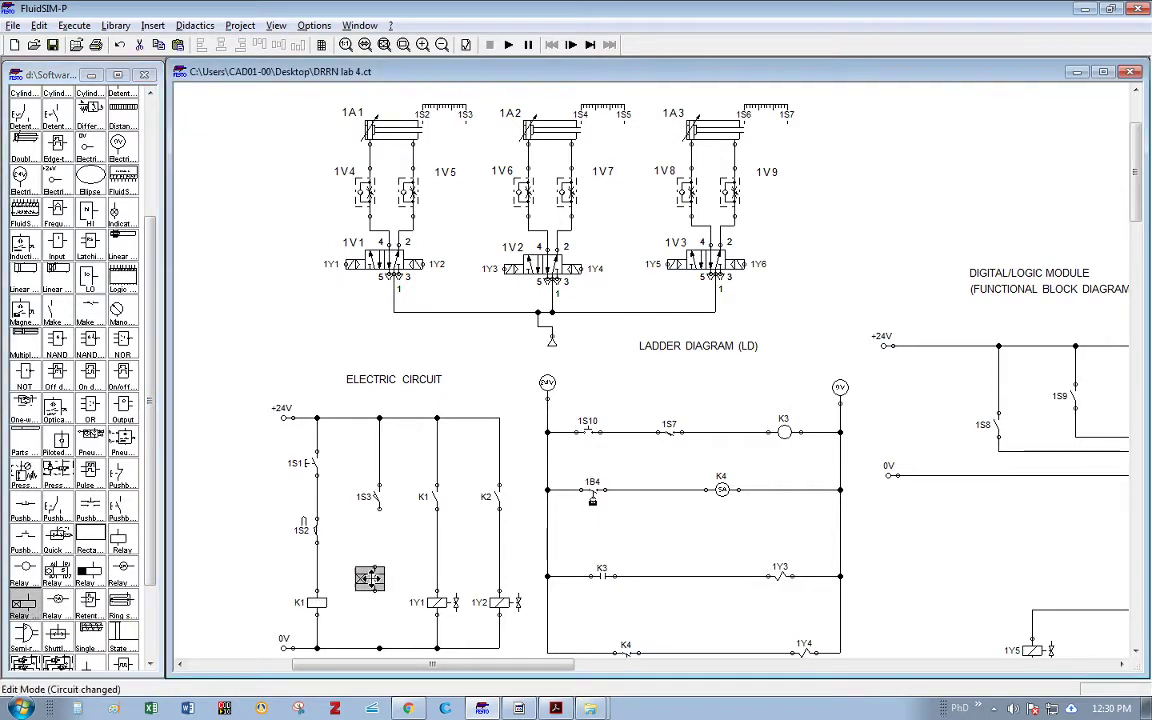
left_click(340, 525)
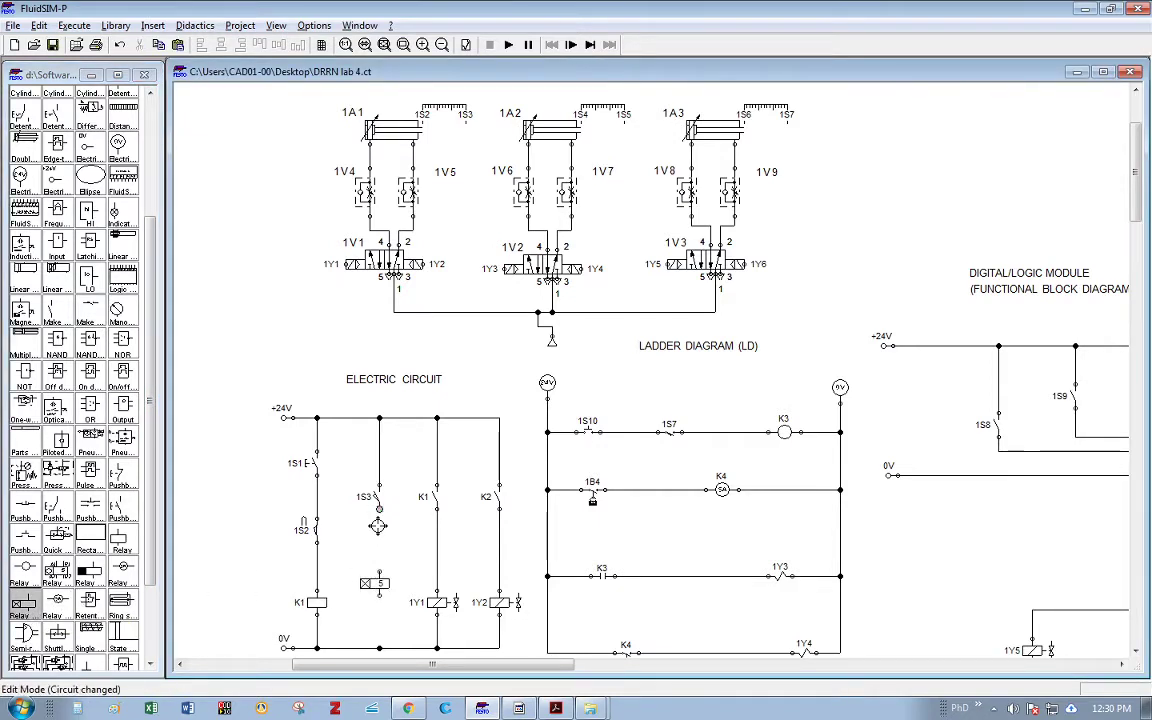
left_click_drag(380, 576, 379, 509)
left_click_drag(380, 597, 381, 646)
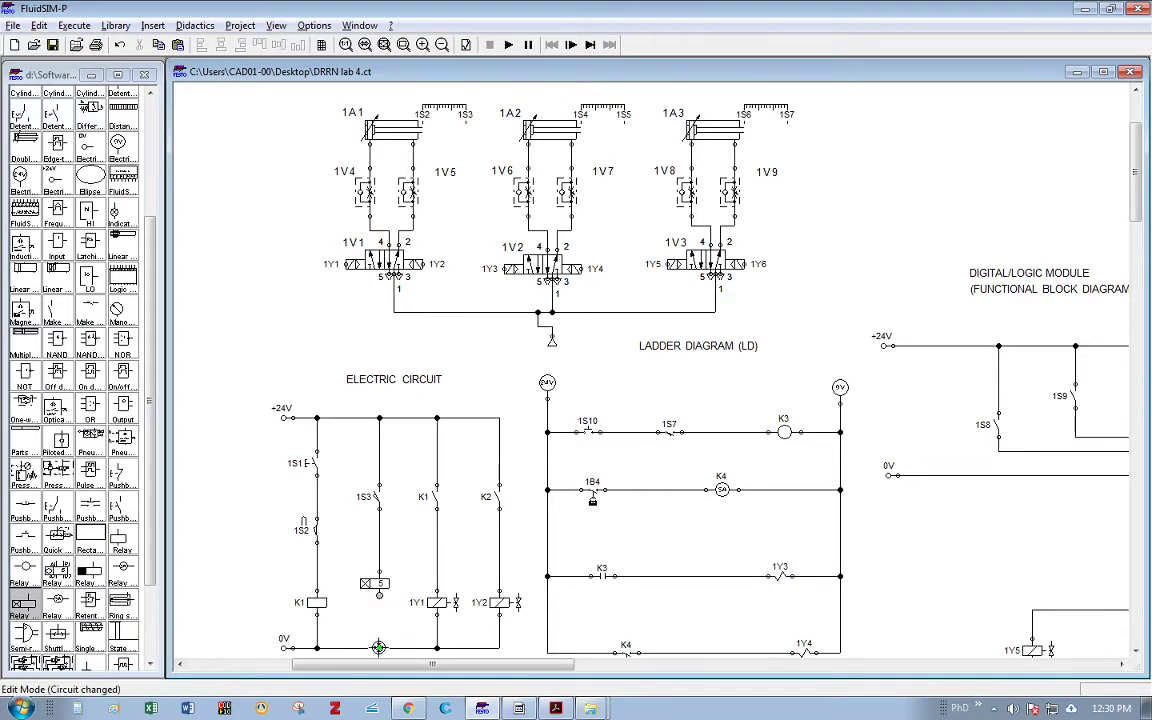
Step: Give the new switch-on delay relay a delay time of 2 seconds and the label K2
double_click(374, 583)
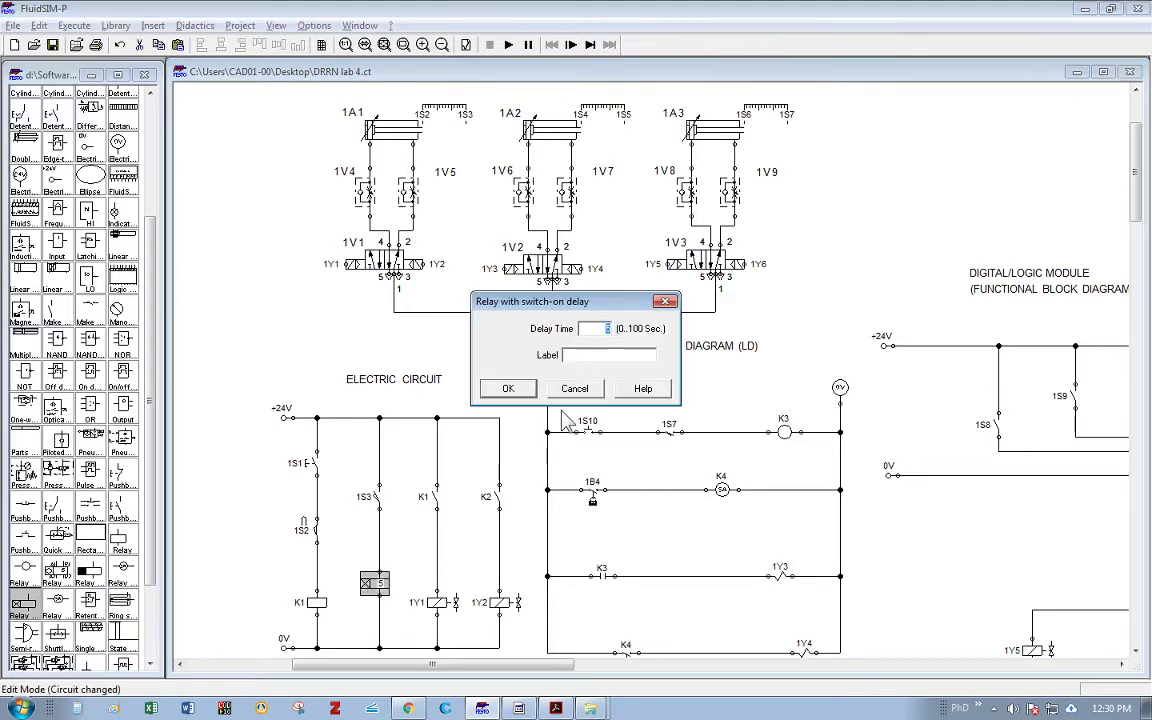
double_click(611, 328)
type("3")
left_click(508, 388)
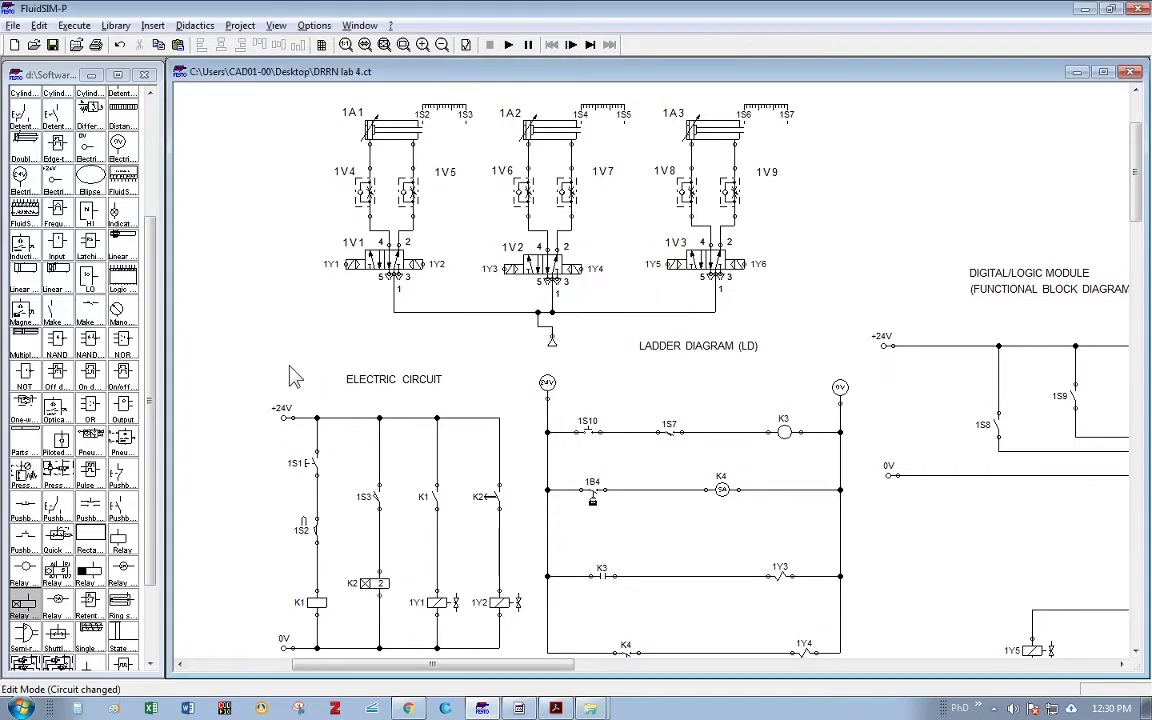
Step: Run the simulation, operate pushbutton 1S1 to test the delayed K2 relay, and stop the simulation
left_click(508, 44)
left_click(303, 463)
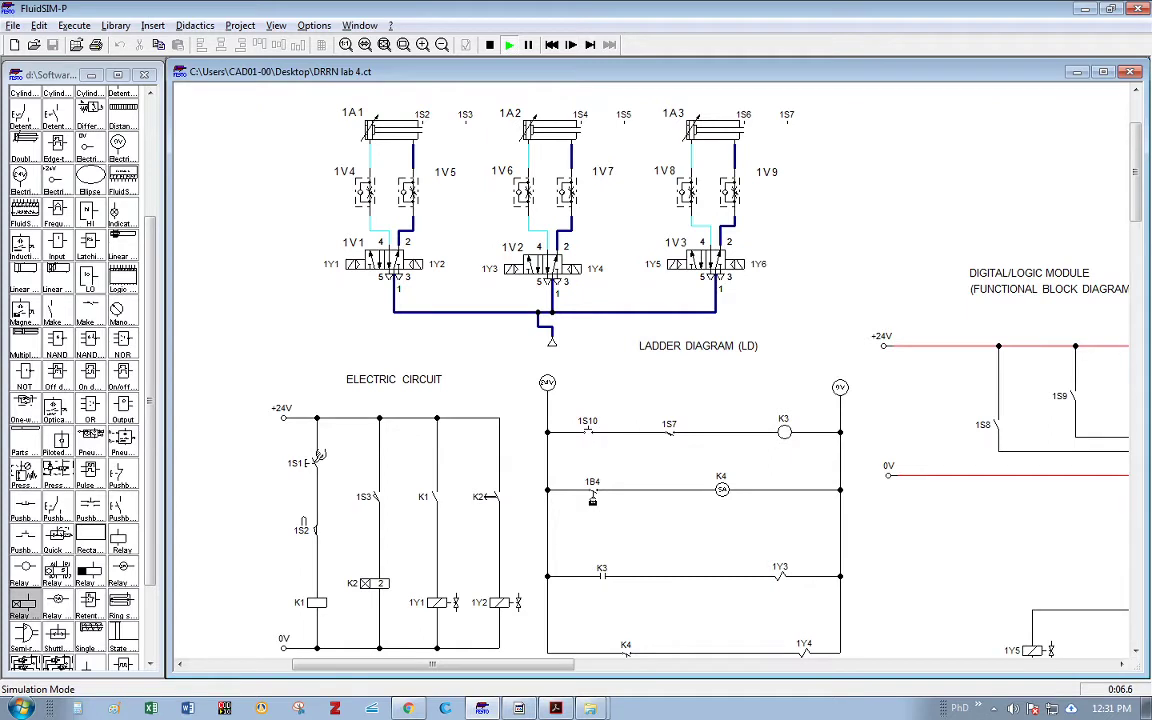
left_click(319, 457)
left_click(489, 44)
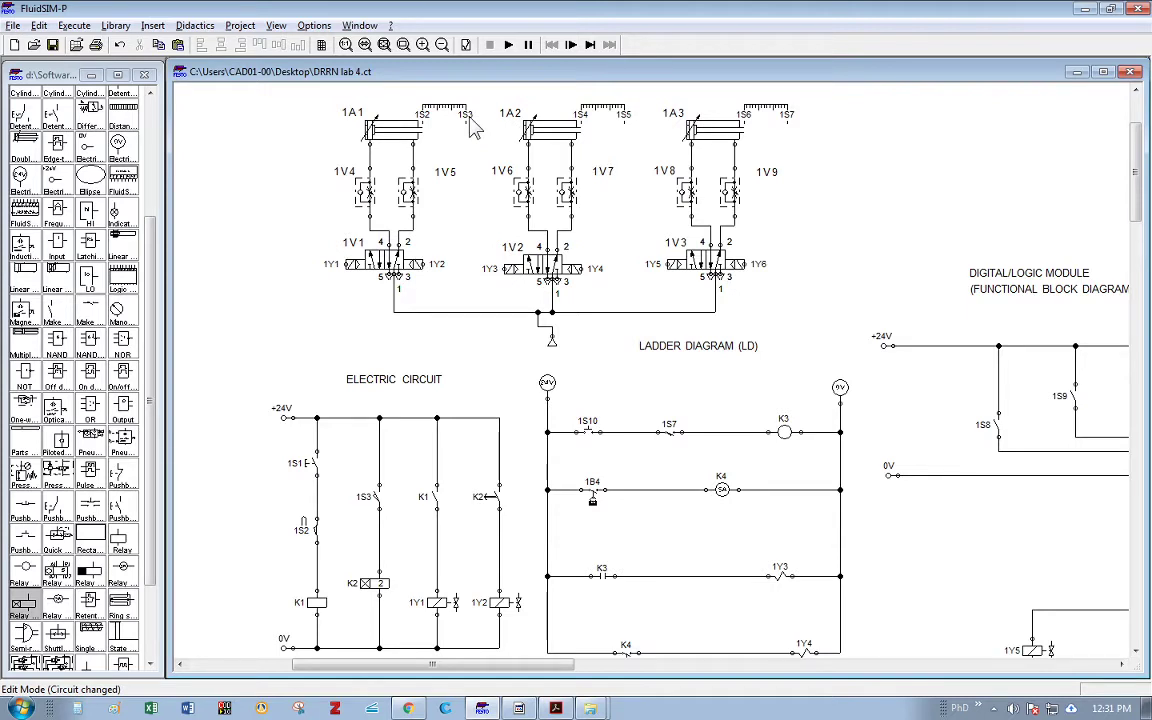
Step: Relabel the 100 mm position of cylinder 1A1's distance rule as 1B3
double_click(392, 130)
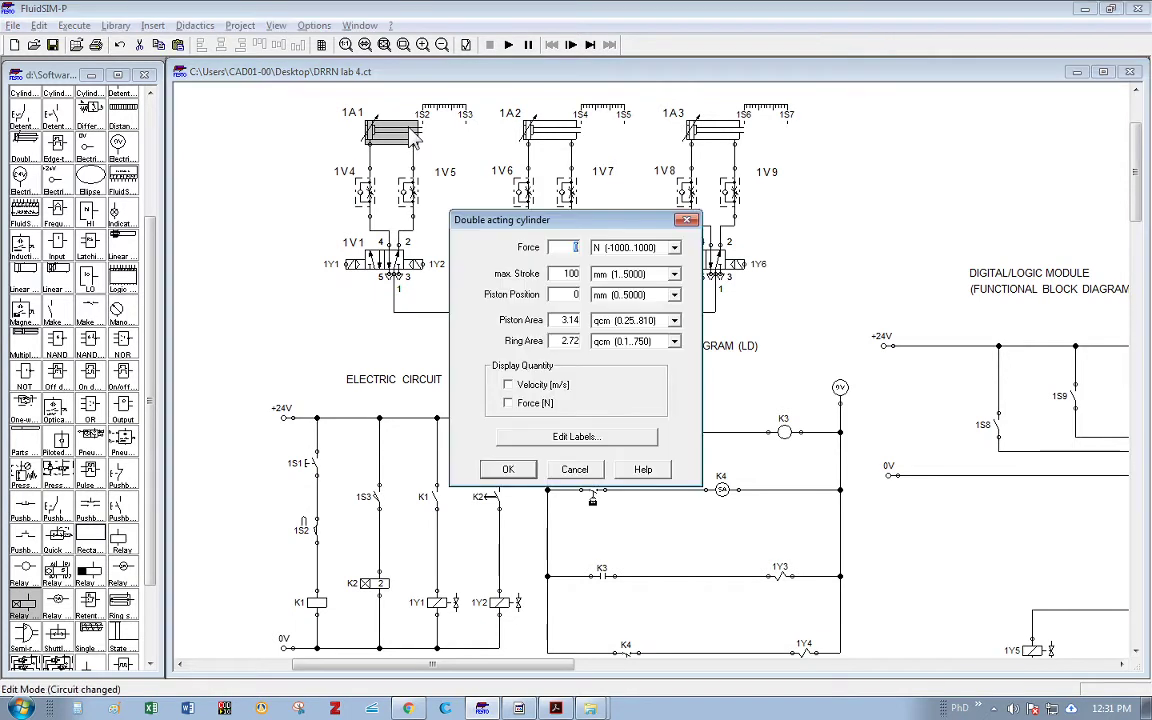
left_click(549, 438)
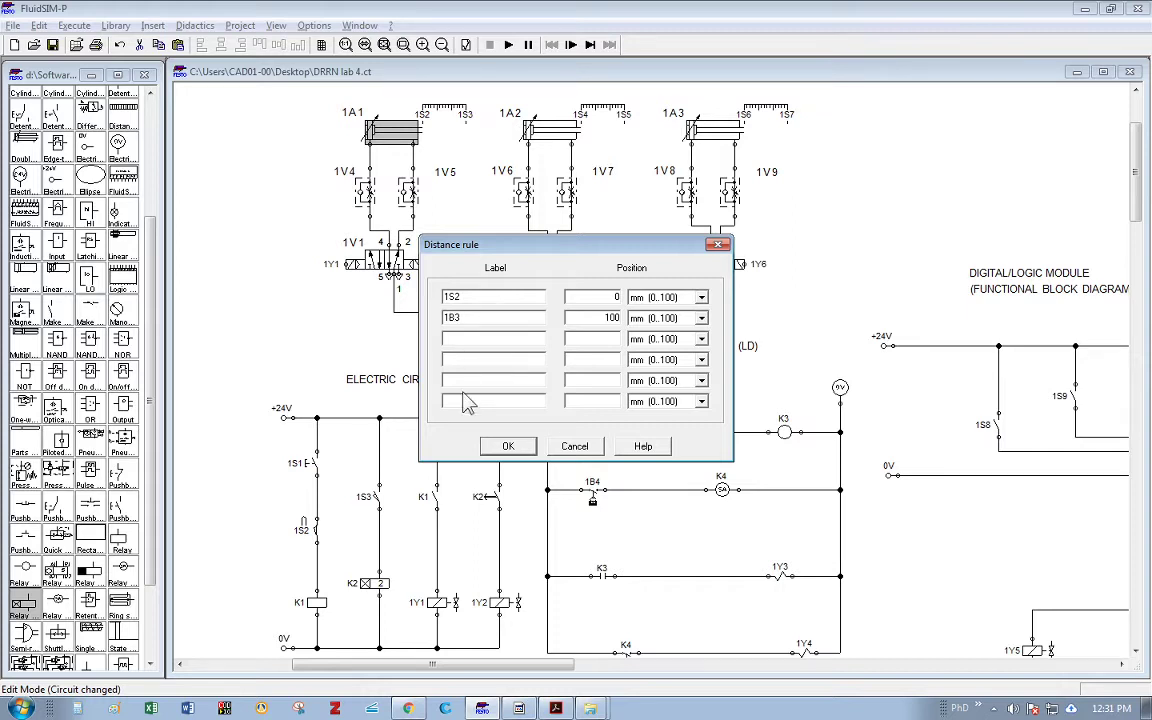
left_click(508, 446)
left_click(509, 470)
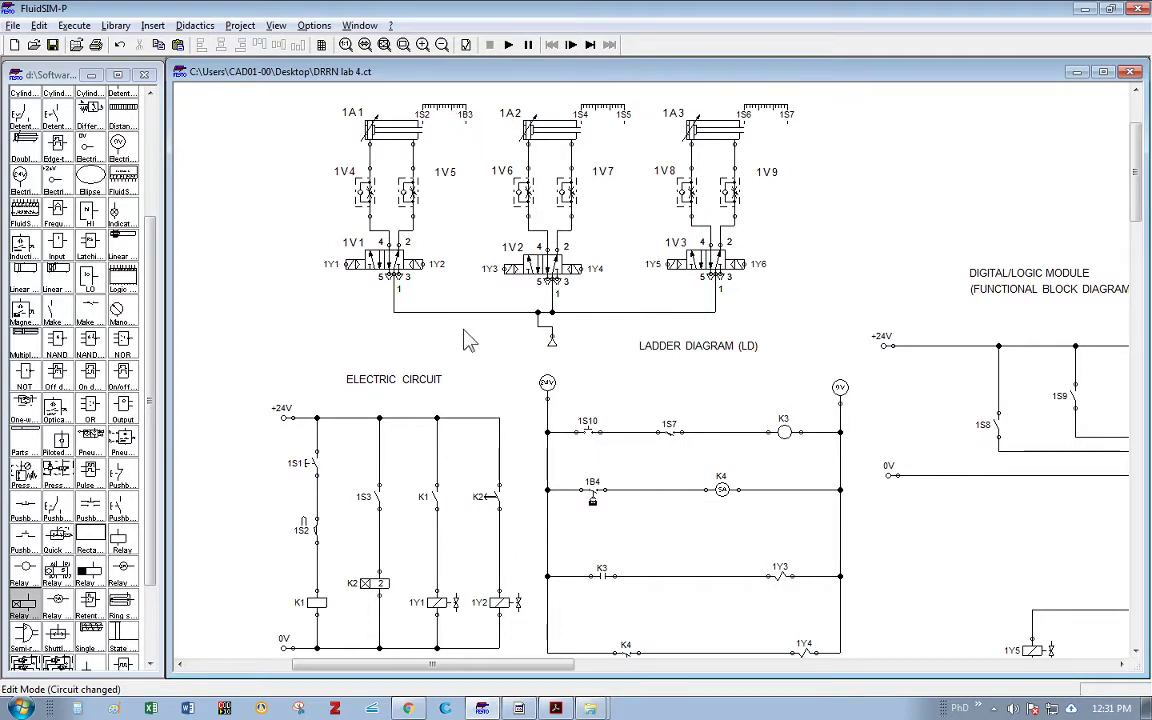
Step: Relabel make switch 1S3 in the electric circuit as 1B3 and set it to be triggered by a reed contact
double_click(380, 500)
left_click_drag(560, 386, 566, 386)
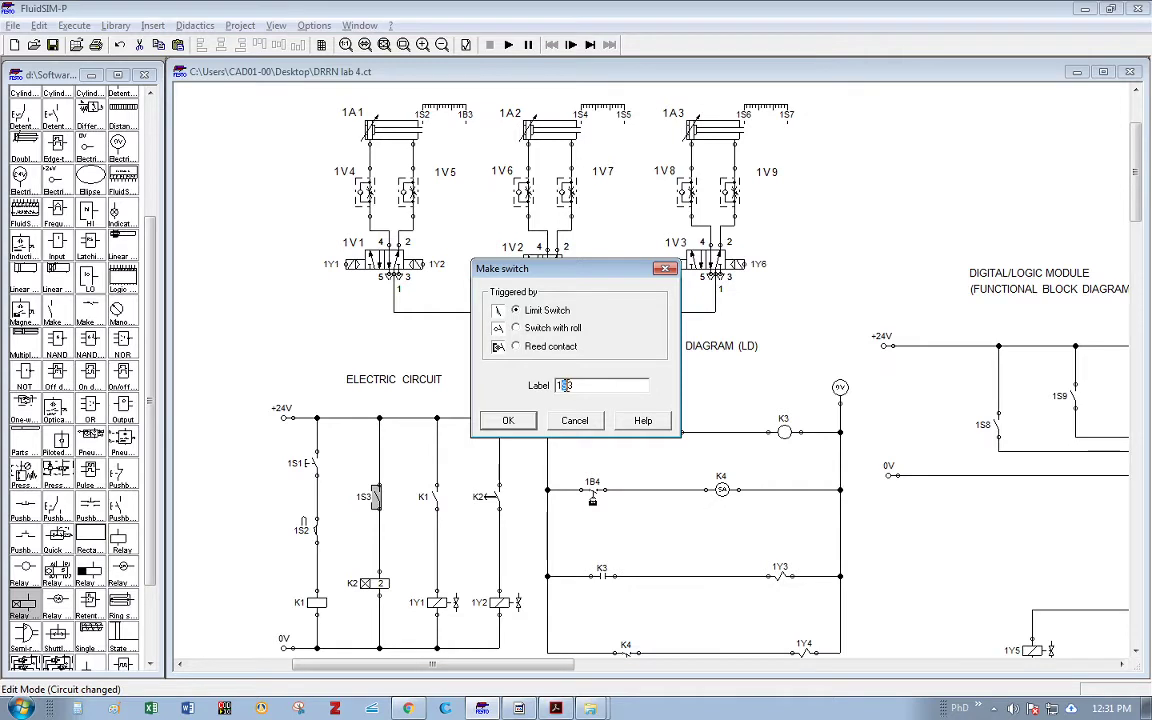
type("B")
key("Return")
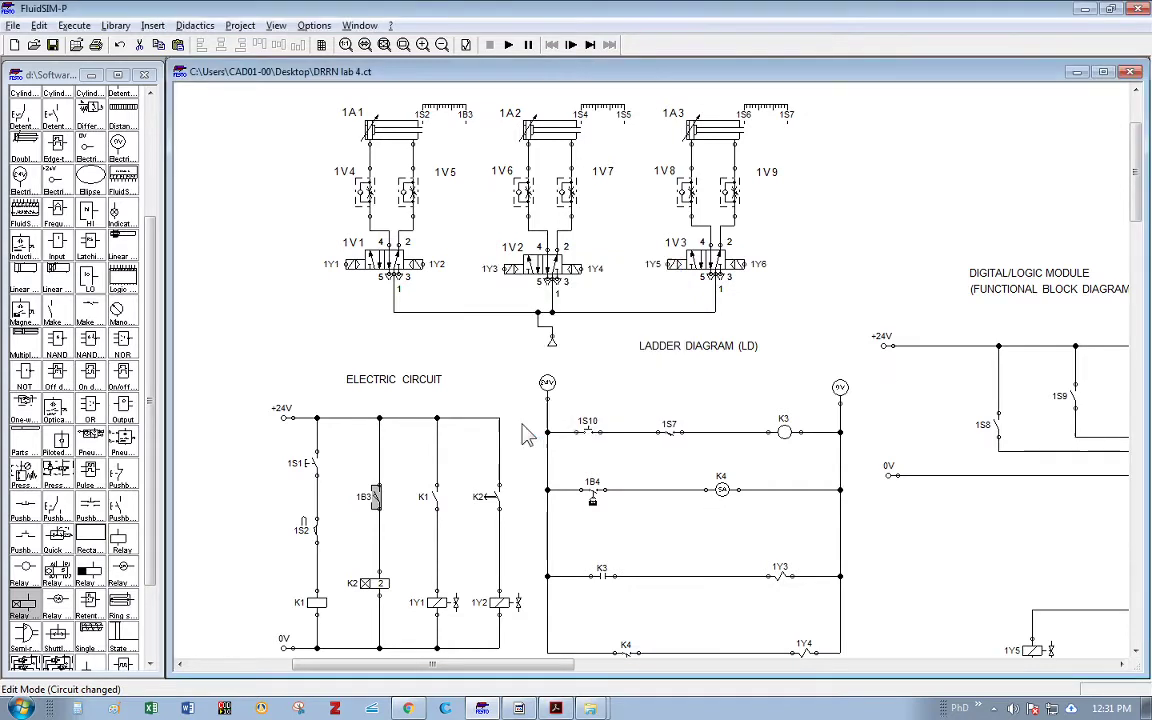
double_click(380, 498)
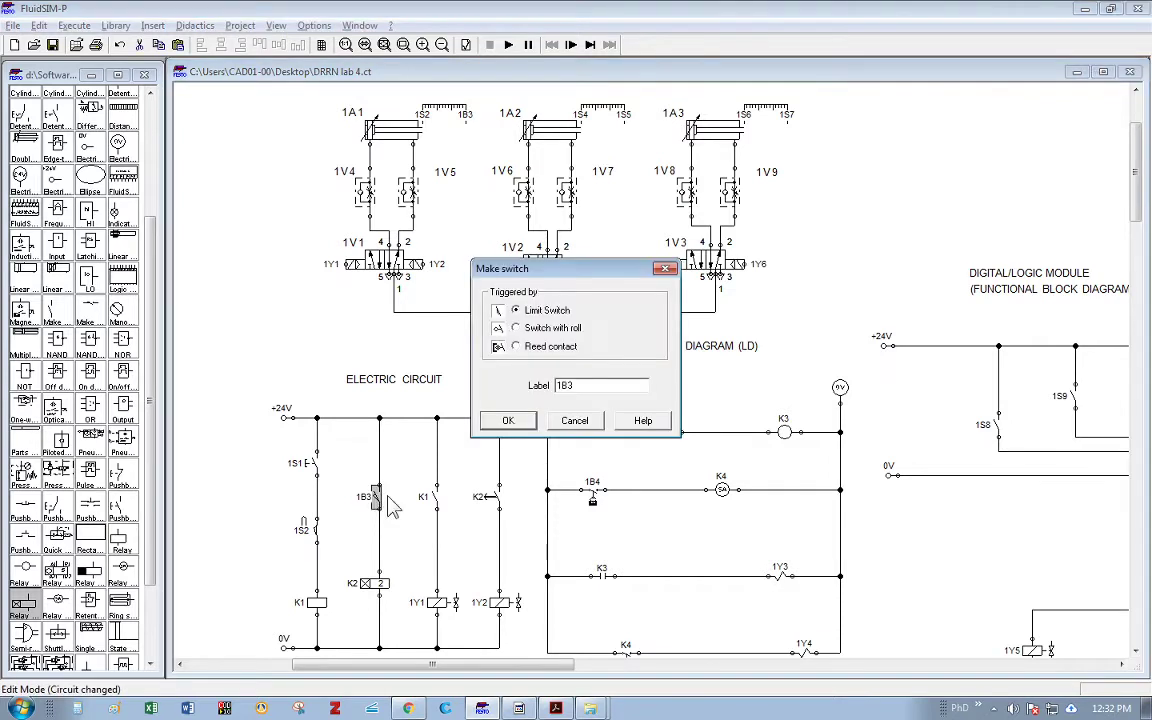
left_click(516, 347)
left_click(509, 421)
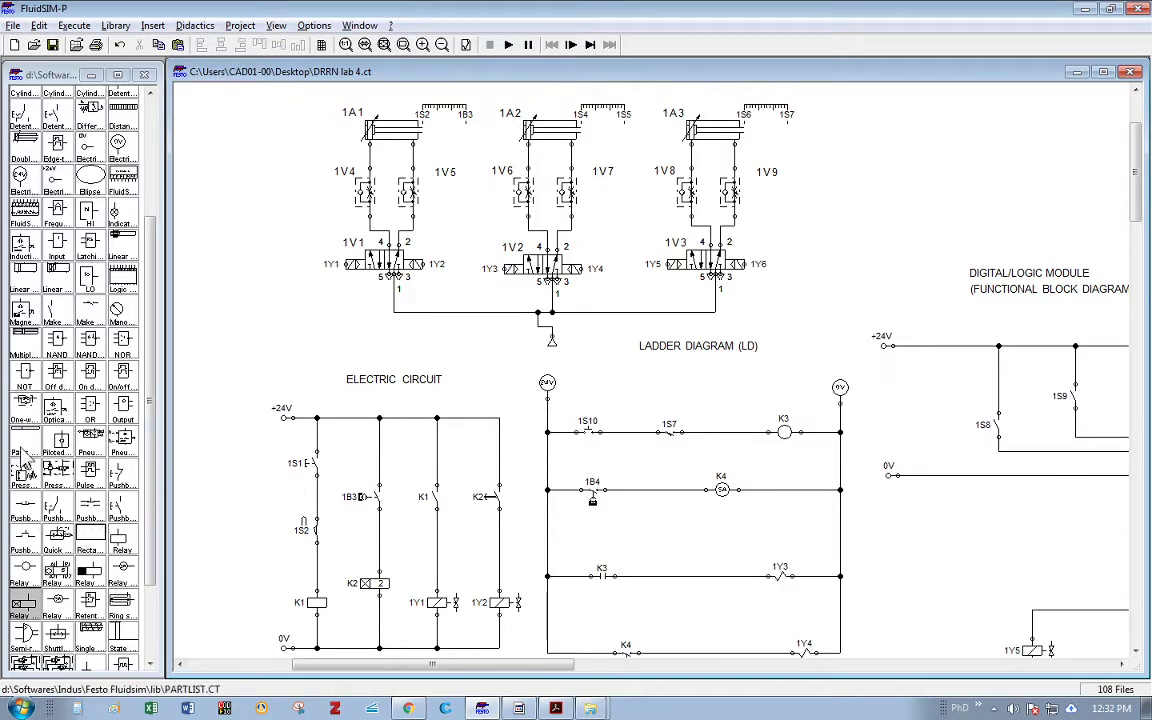
Step: Try placing a magnetic proximity switch above the electric circuit, delete it, and briefly run the simulation with the reed contact
left_click_drag(22, 313, 312, 377)
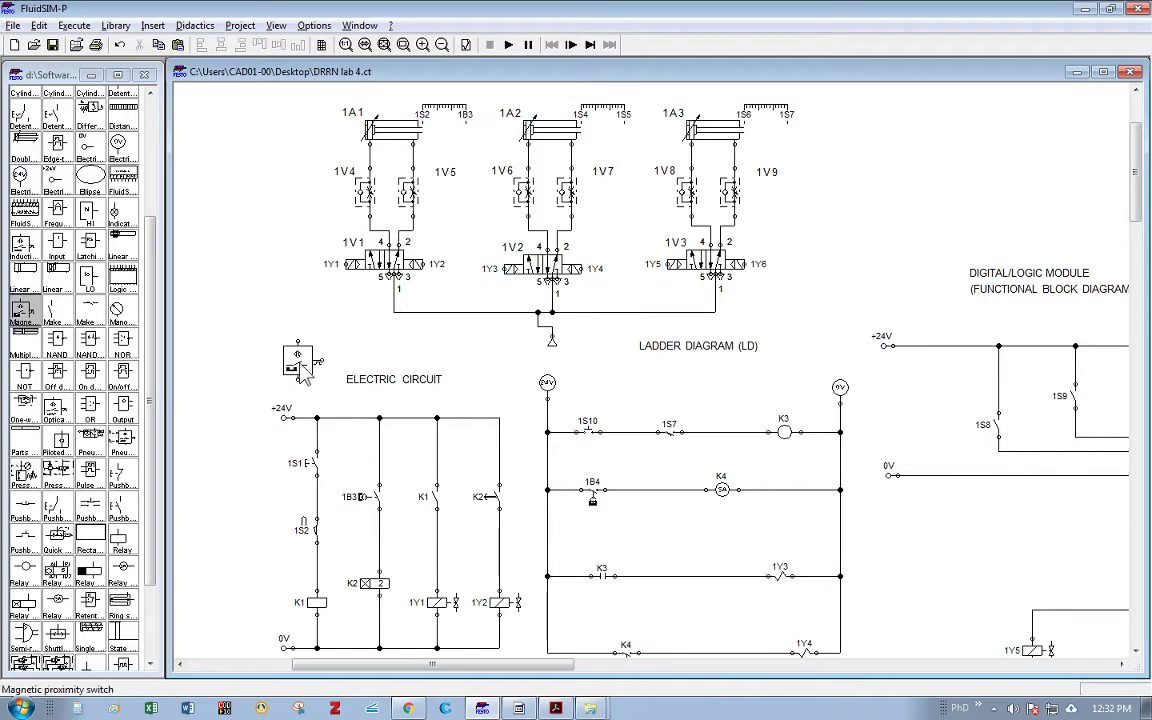
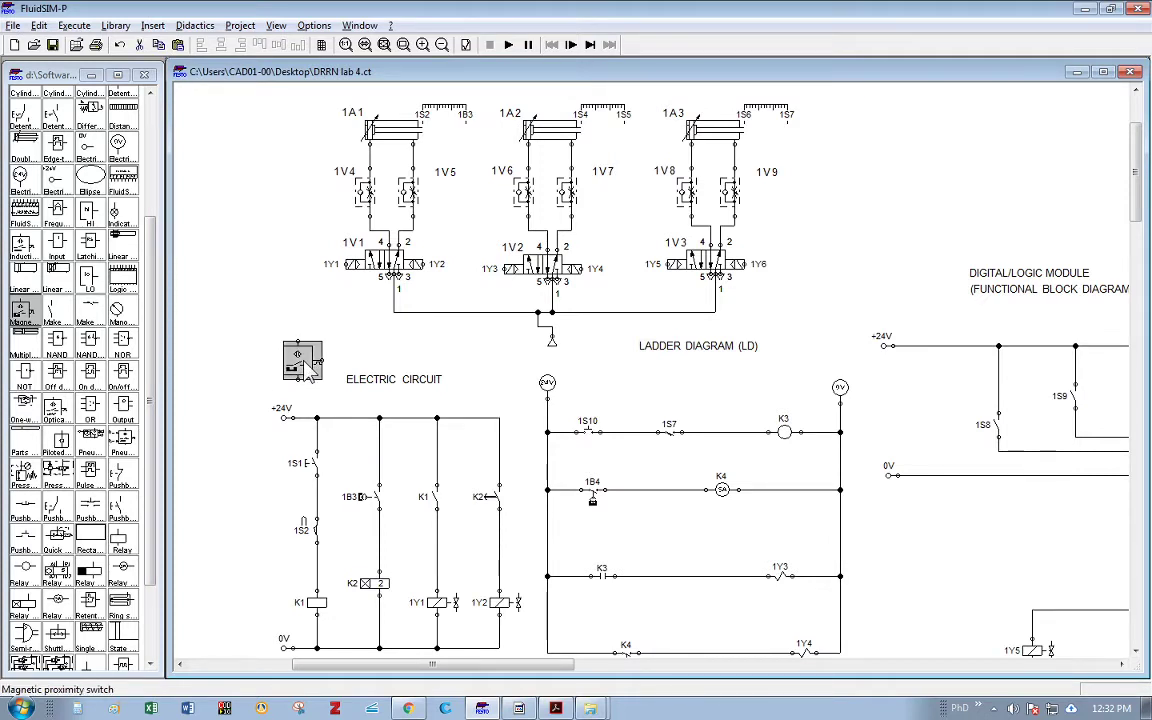
key("Delete")
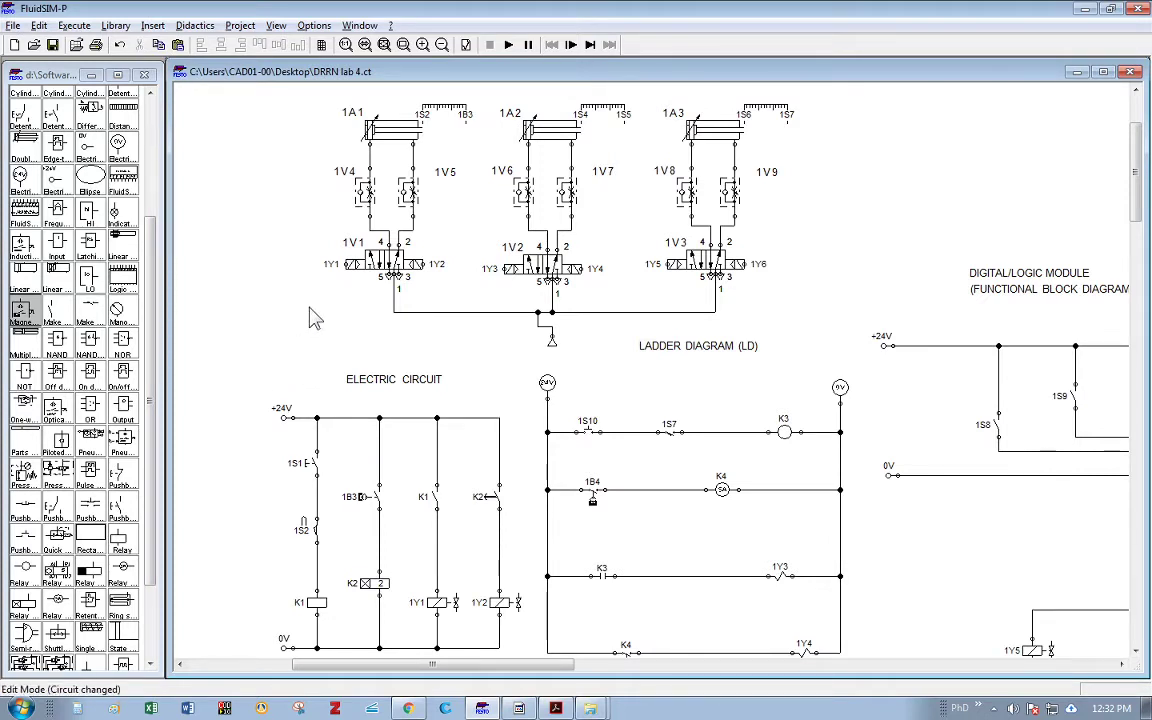
left_click(508, 44)
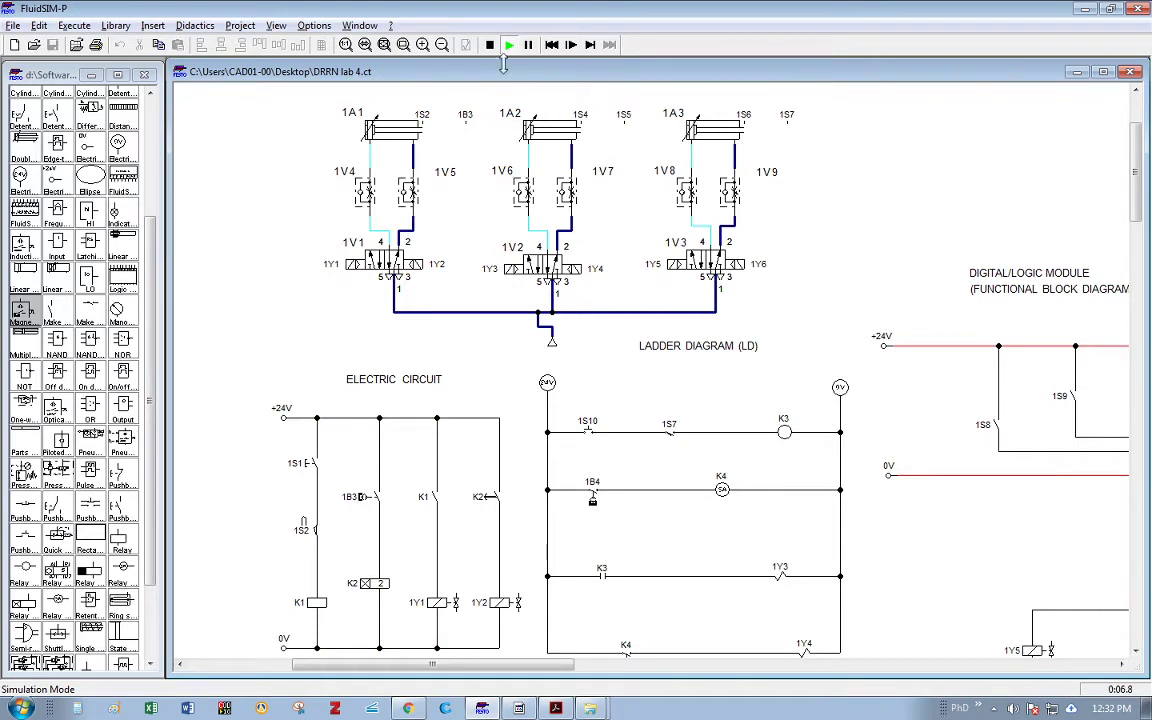
left_click(489, 44)
Step: Replace the 1B3 reed switch with a magnetic proximity switch wired to the +24V line, the 0V line and relay K2
left_click_drag(22, 315, 280, 350)
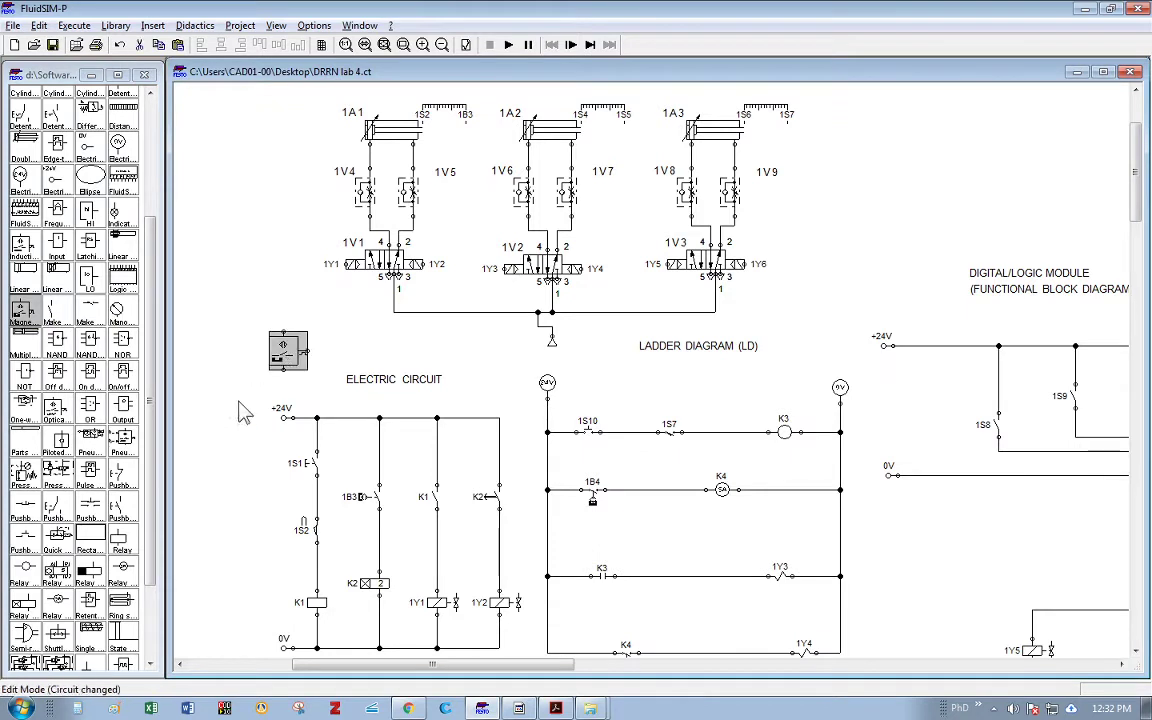
left_click(378, 505)
key("Delete")
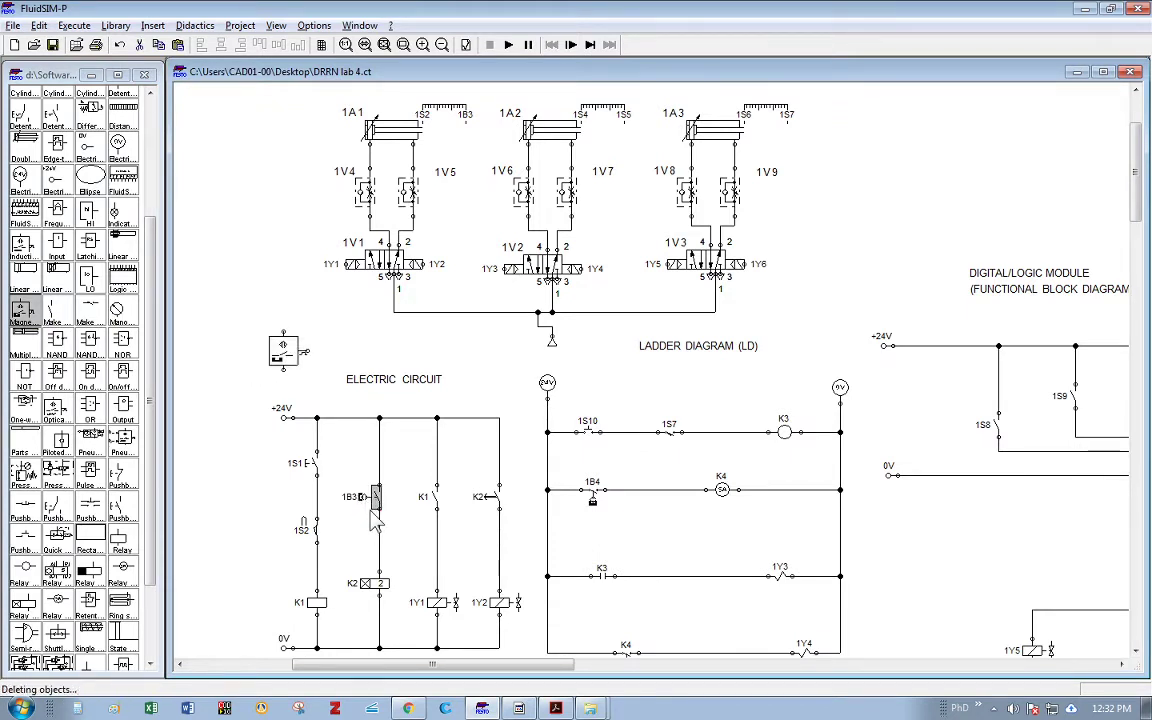
left_click_drag(277, 347, 379, 576)
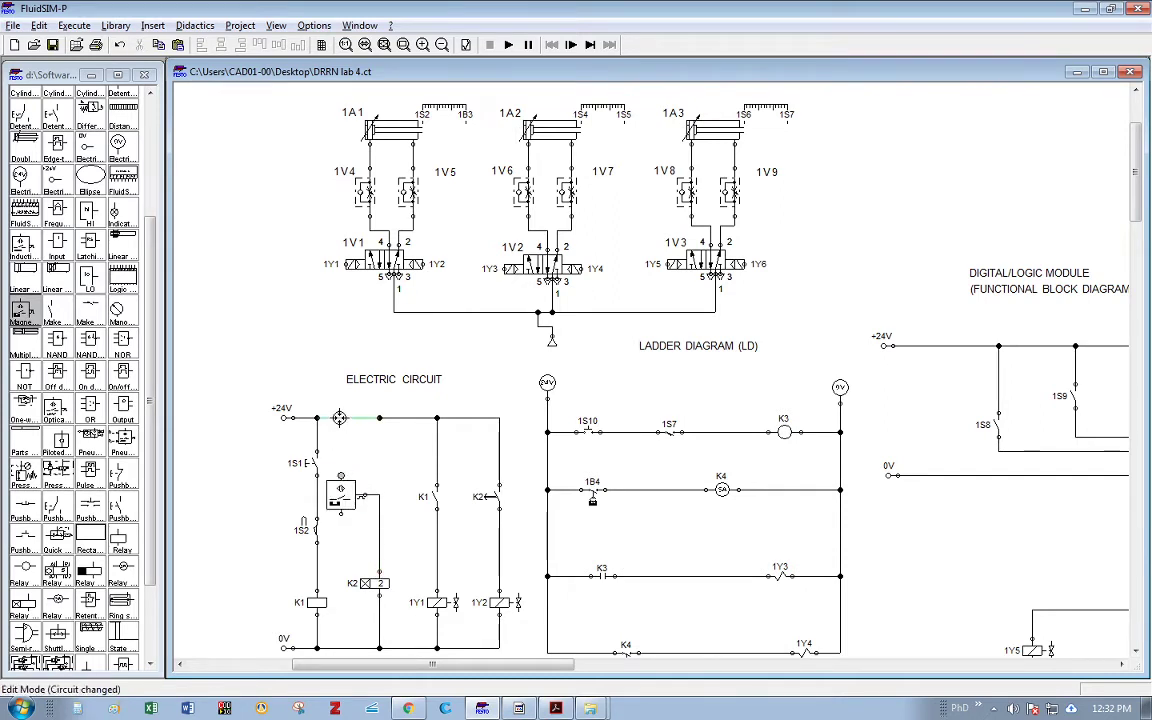
left_click_drag(340, 418, 341, 478)
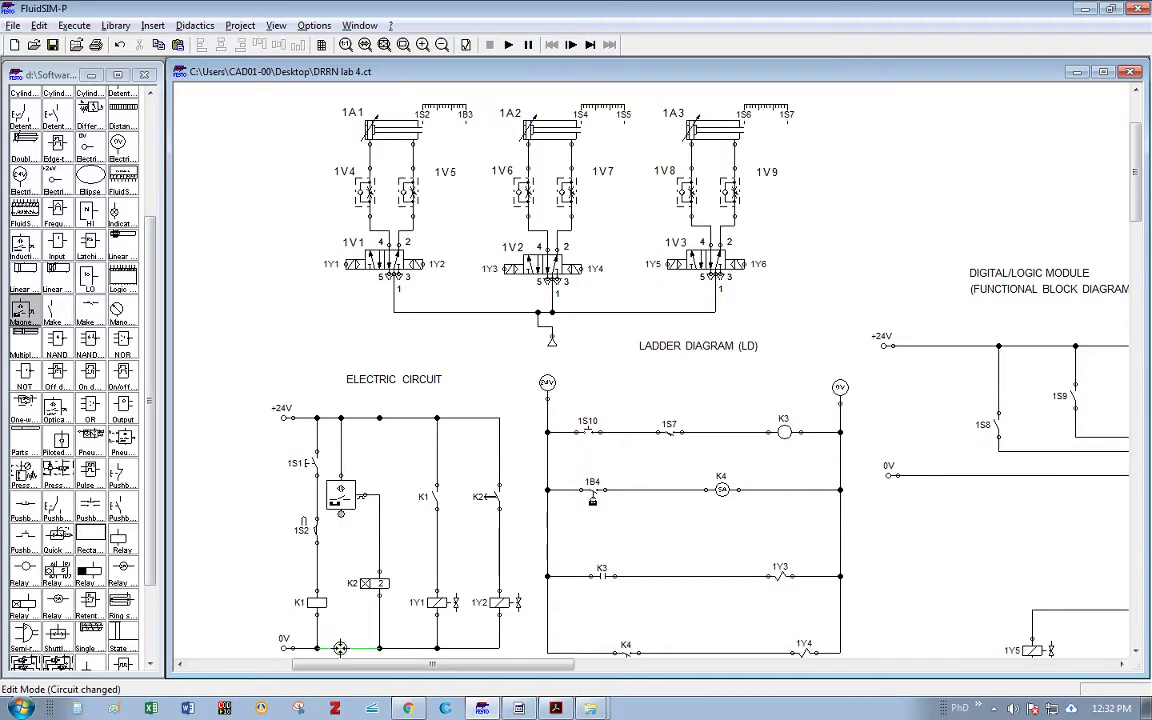
Step: Label the magnetic proximity switch 1B3 and shift the 1S1, 1S2 and K1 branch with its supply terminals outward, clear of the label
double_click(336, 492)
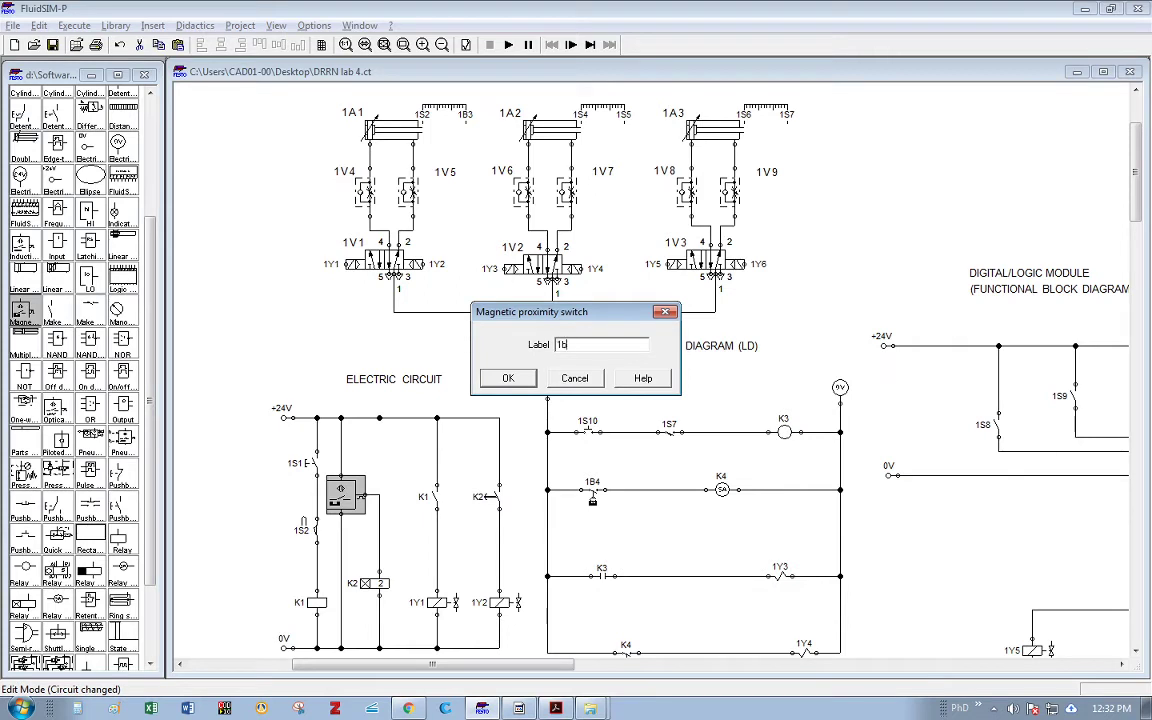
key("Return")
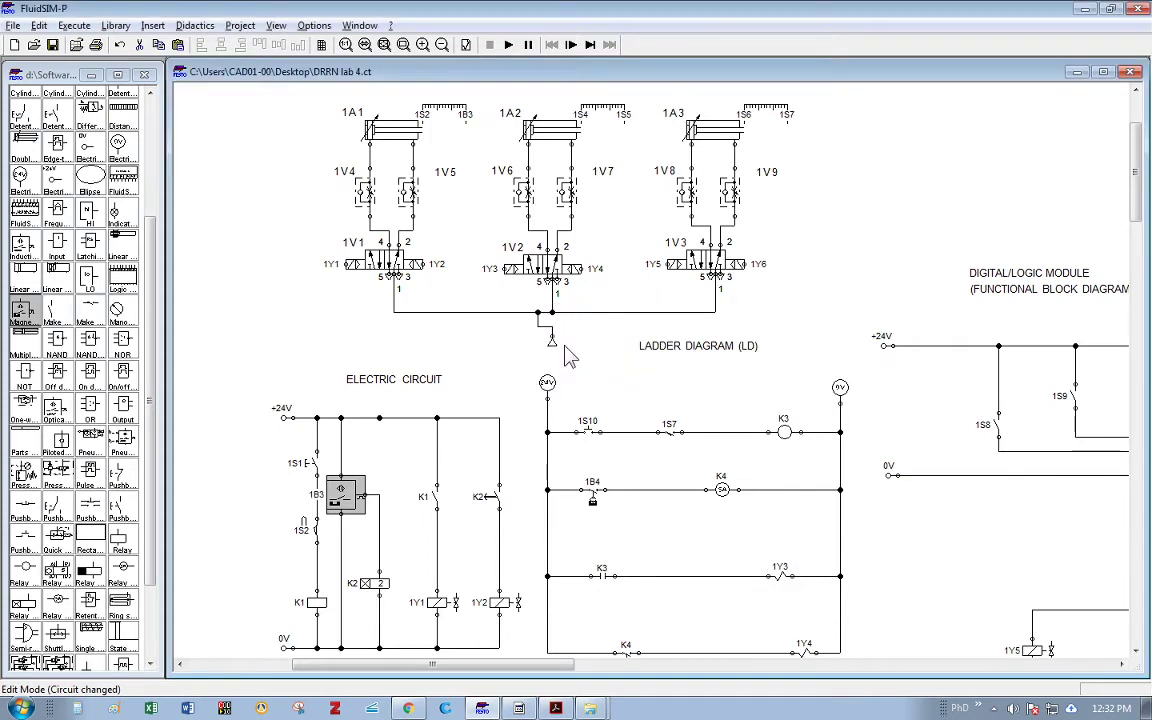
left_click(462, 388)
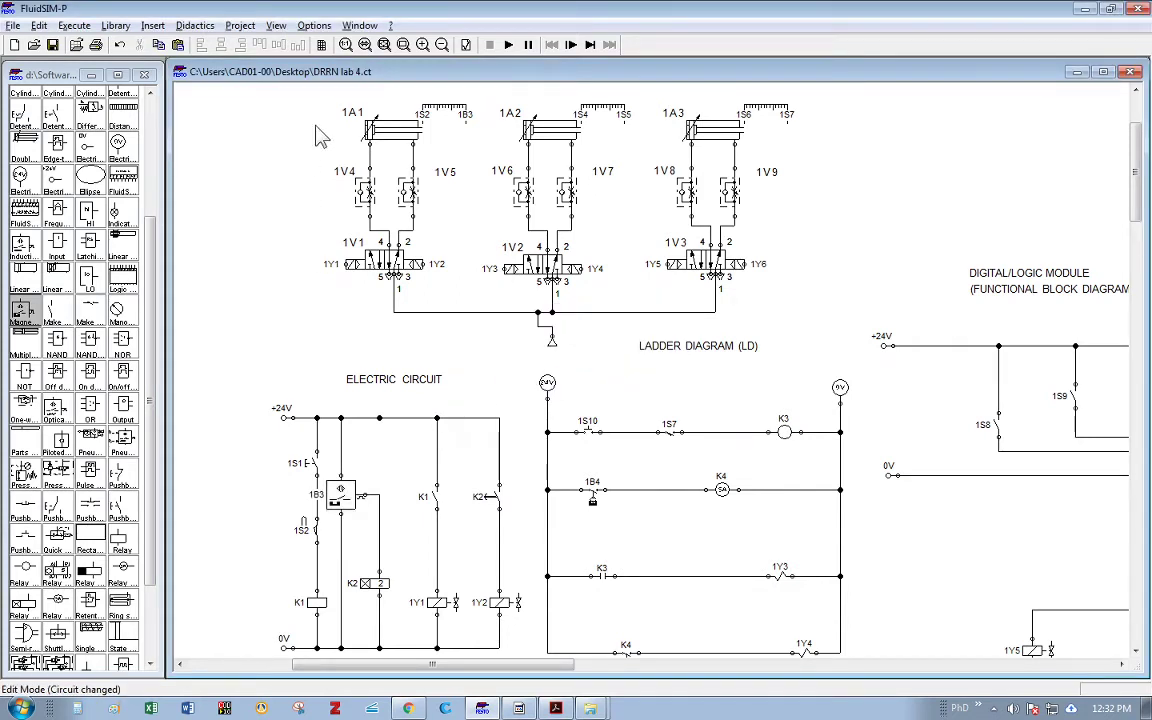
left_click_drag(258, 393, 320, 662)
left_click_drag(237, 401, 248, 527)
Step: Run the simulation with the wired proximity switch, operate pushbutton 1S1, and stop the simulation
left_click(508, 44)
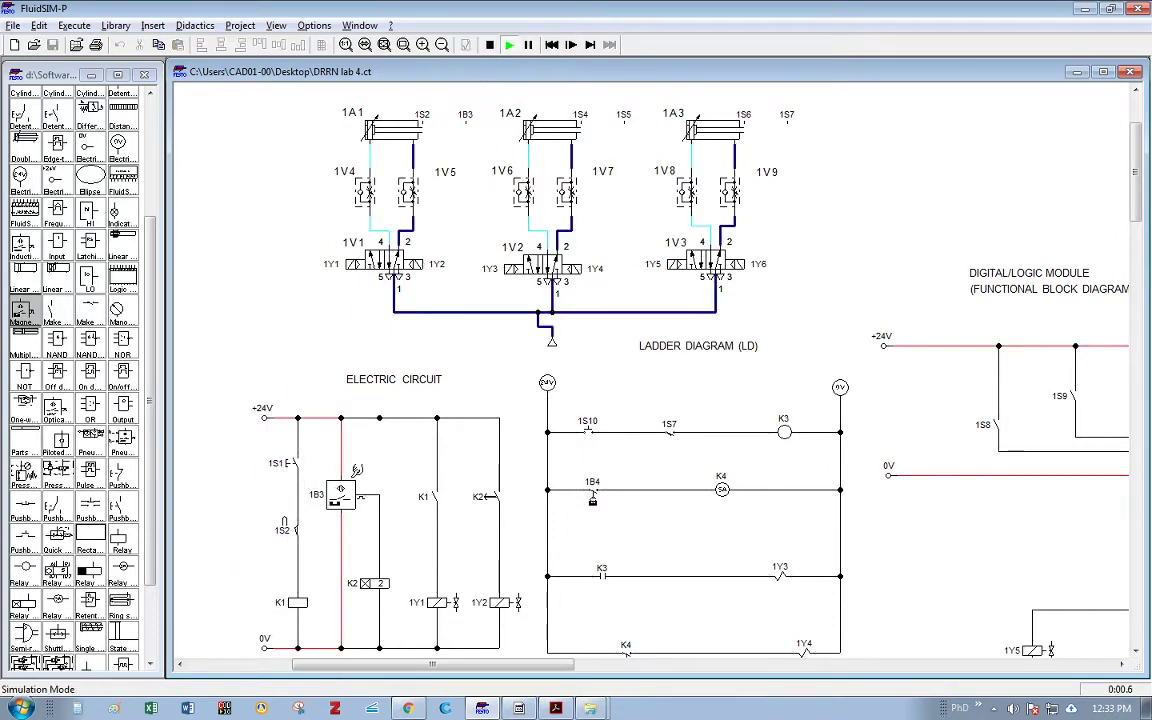
left_click(297, 457)
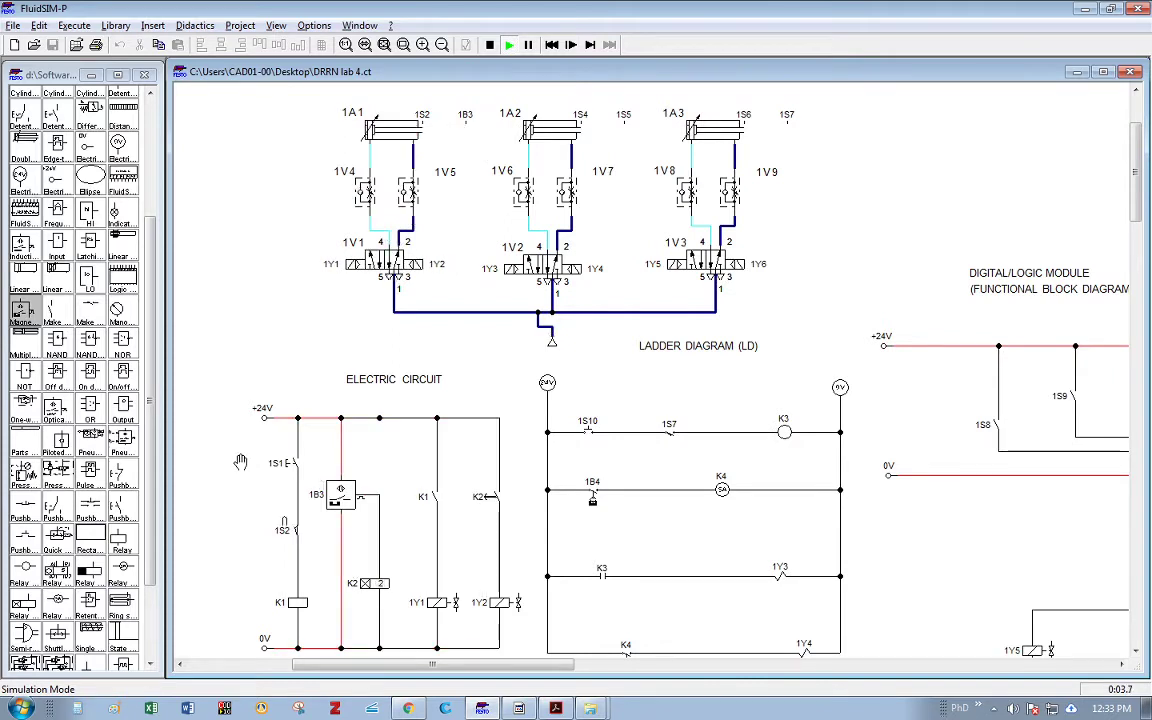
left_click(489, 44)
left_click_drag(215, 380, 525, 655)
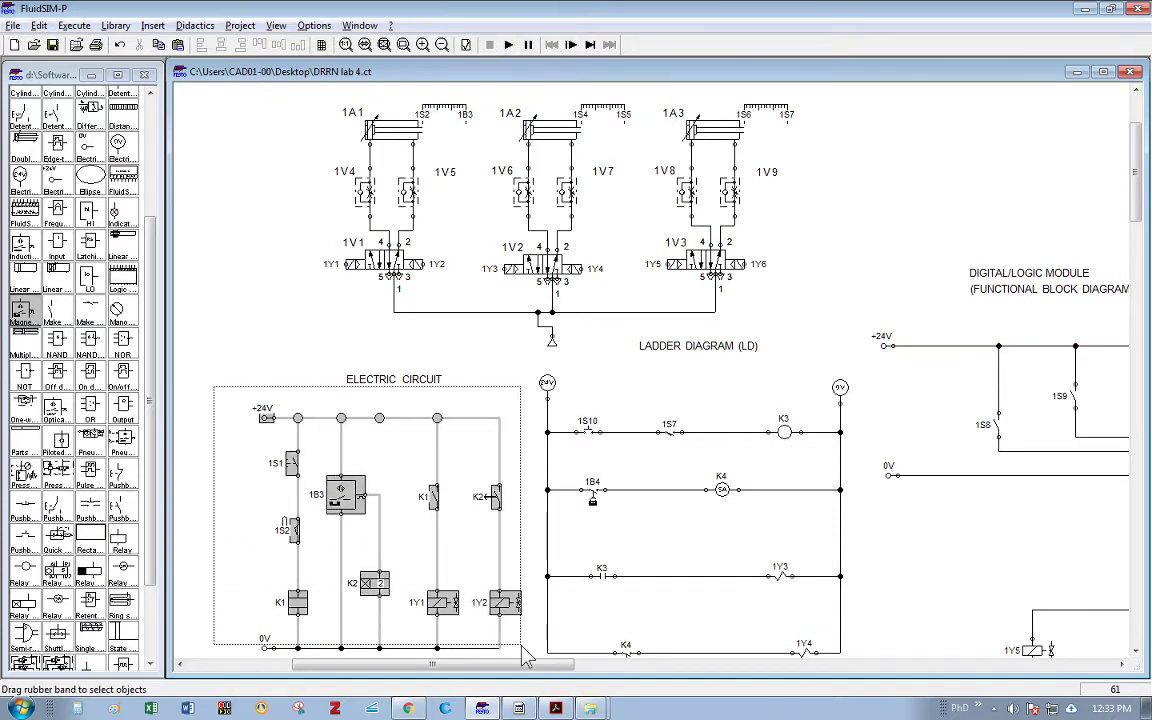
left_click(398, 527)
left_click_drag(342, 490, 345, 495)
left_click(382, 466)
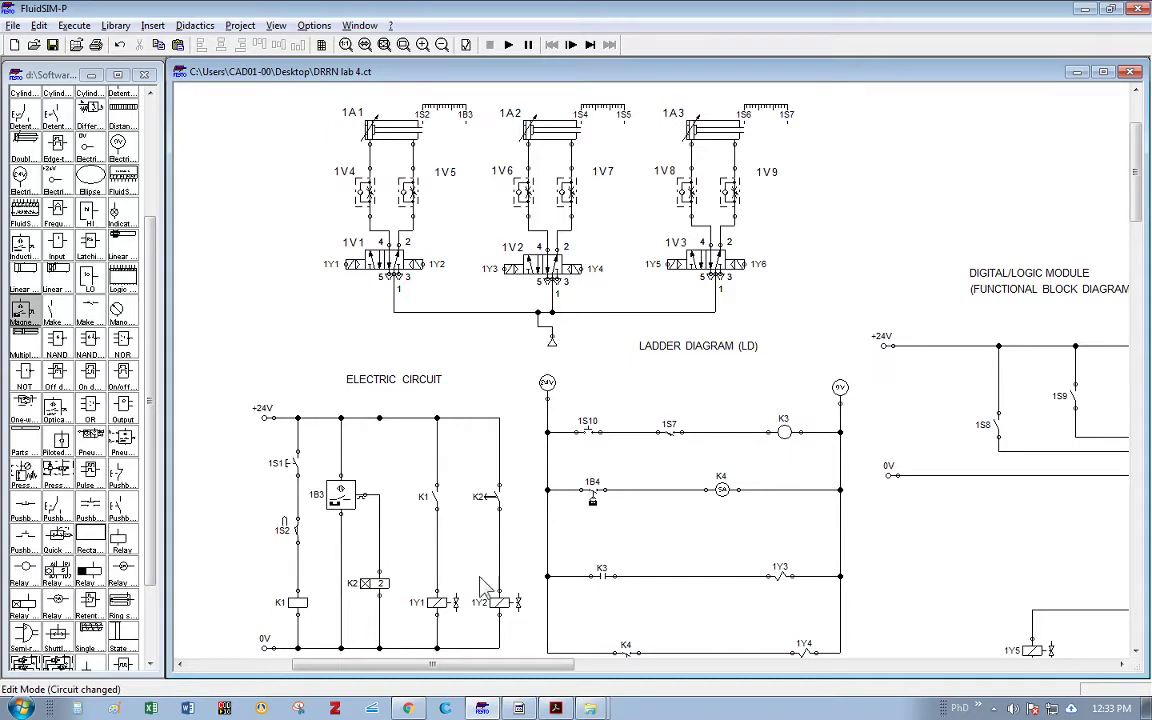
left_click_drag(522, 666, 581, 665)
scroll(605, 530, "down", 1)
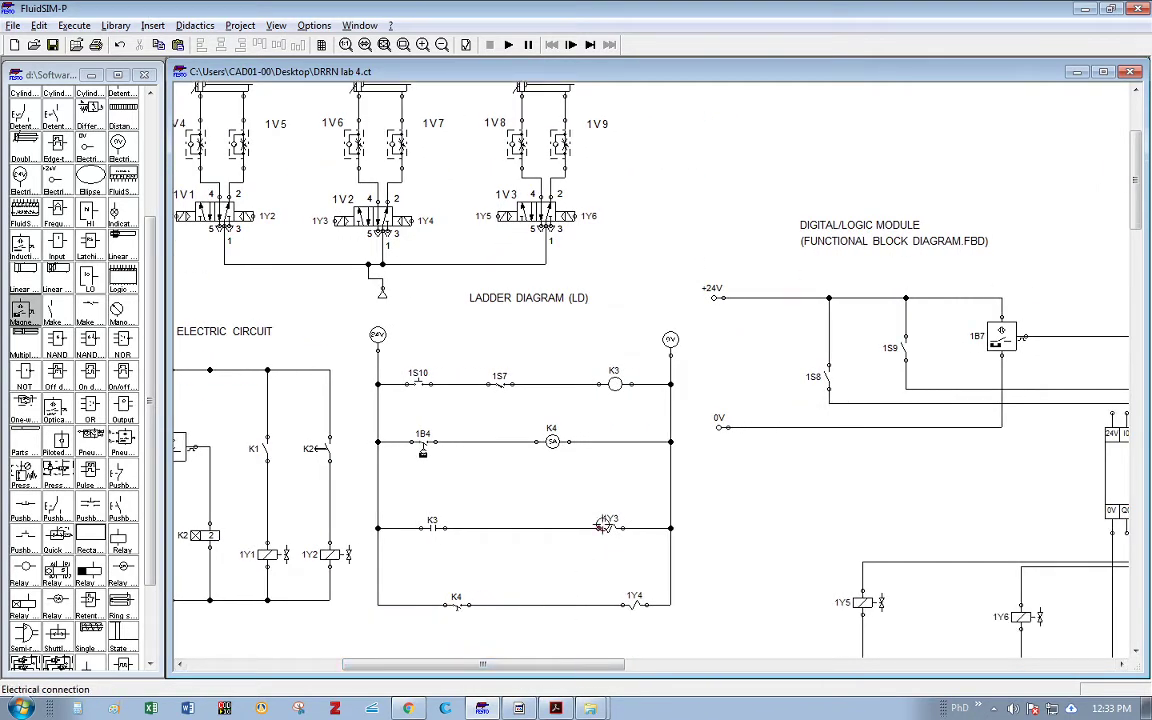
Step: Run the simulation to check the ladder circuit and its cylinders, then stop it
left_click(509, 46)
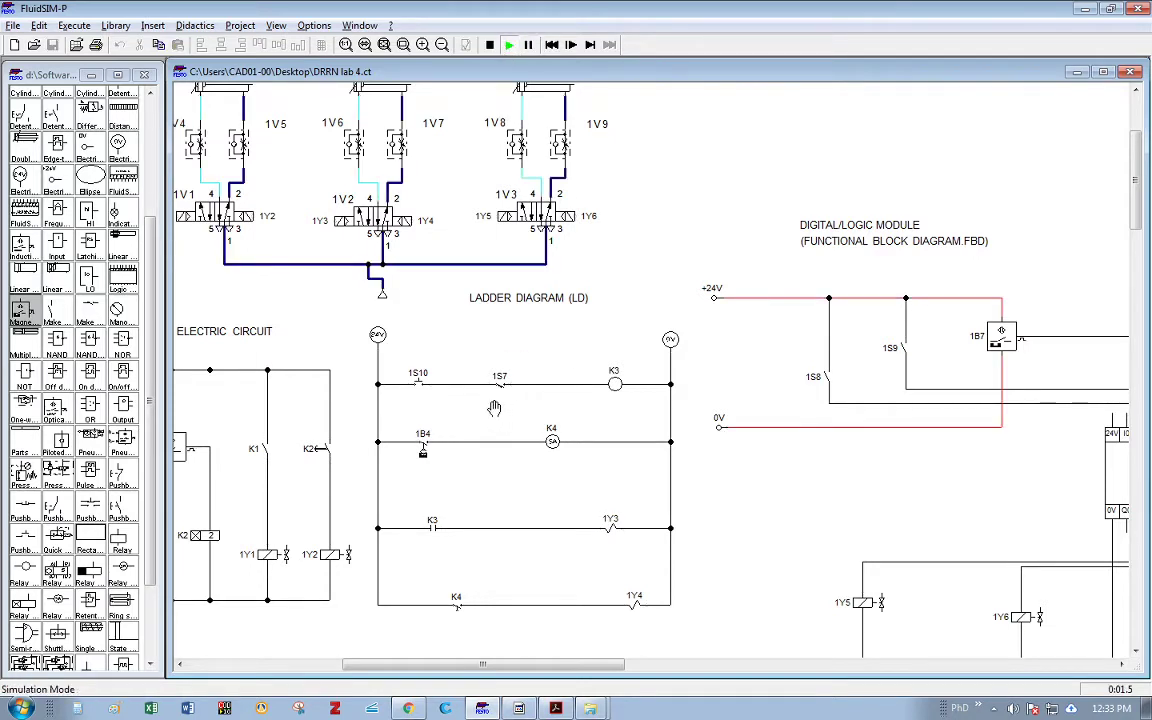
scroll(458, 390, "up", 1)
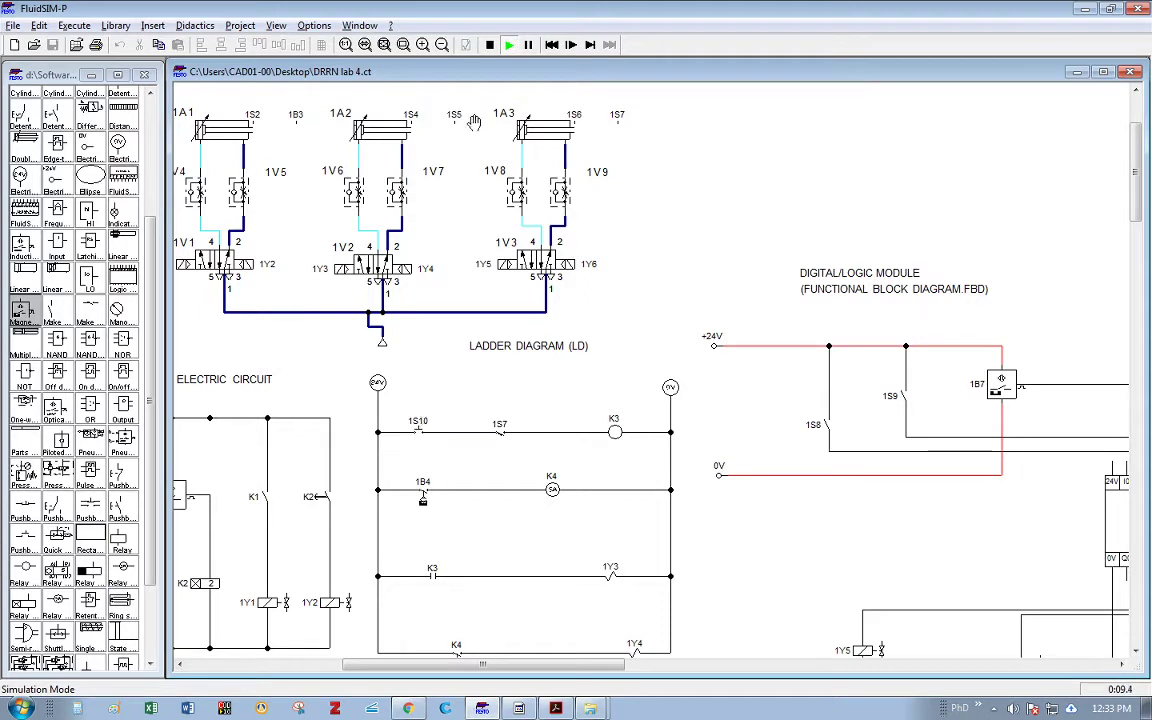
left_click(489, 44)
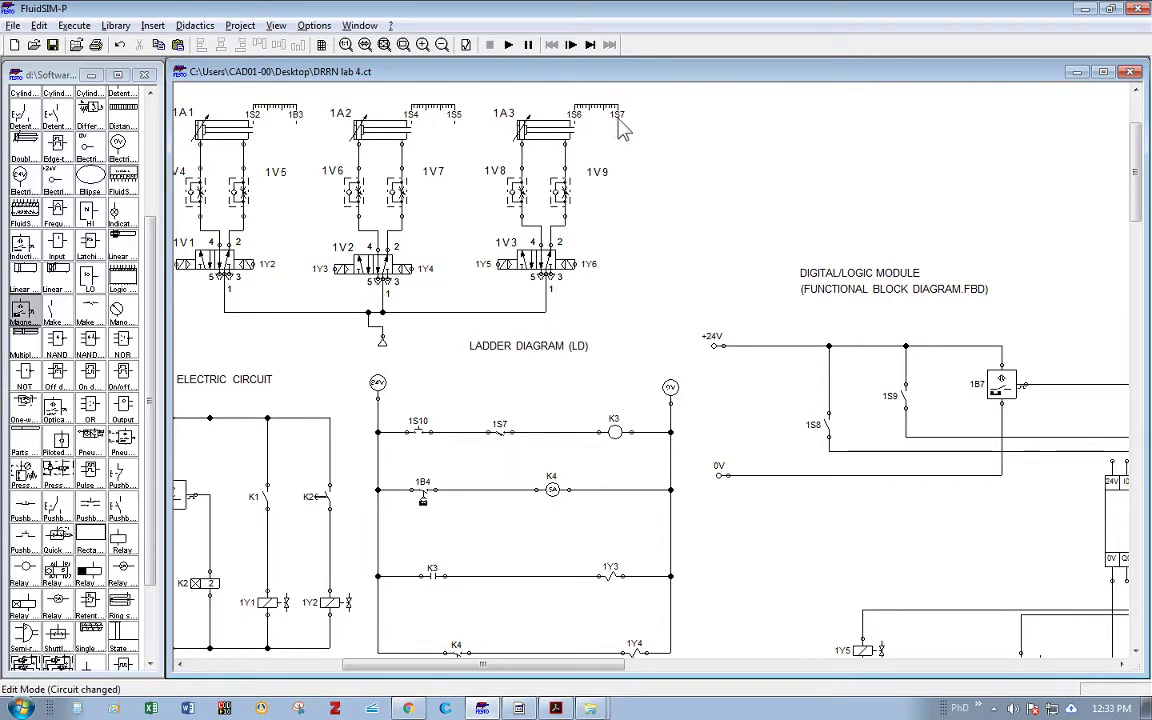
left_click_drag(310, 103, 468, 320)
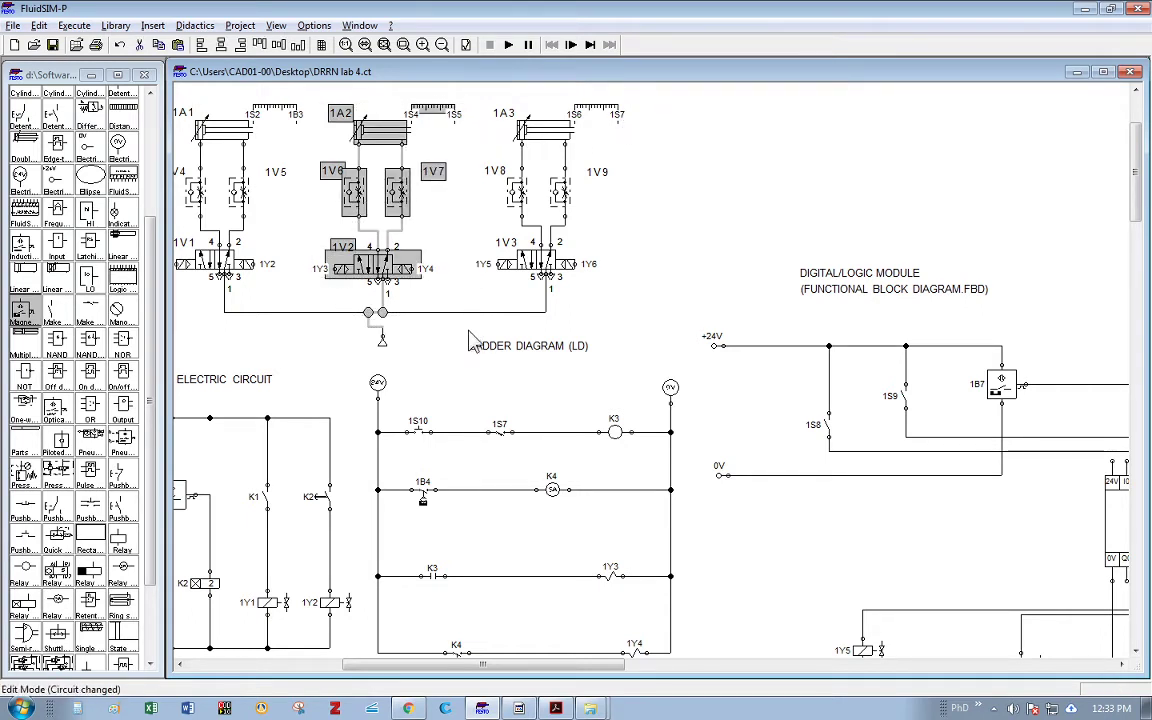
left_click(473, 379)
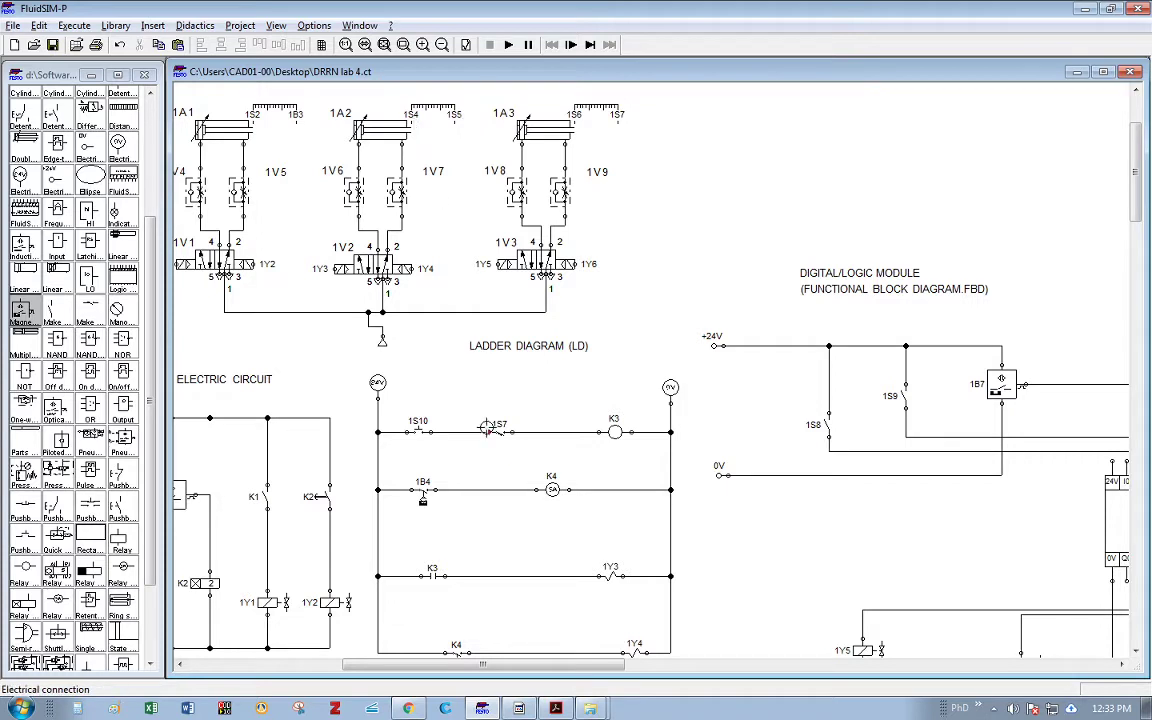
left_click_drag(355, 365, 466, 401)
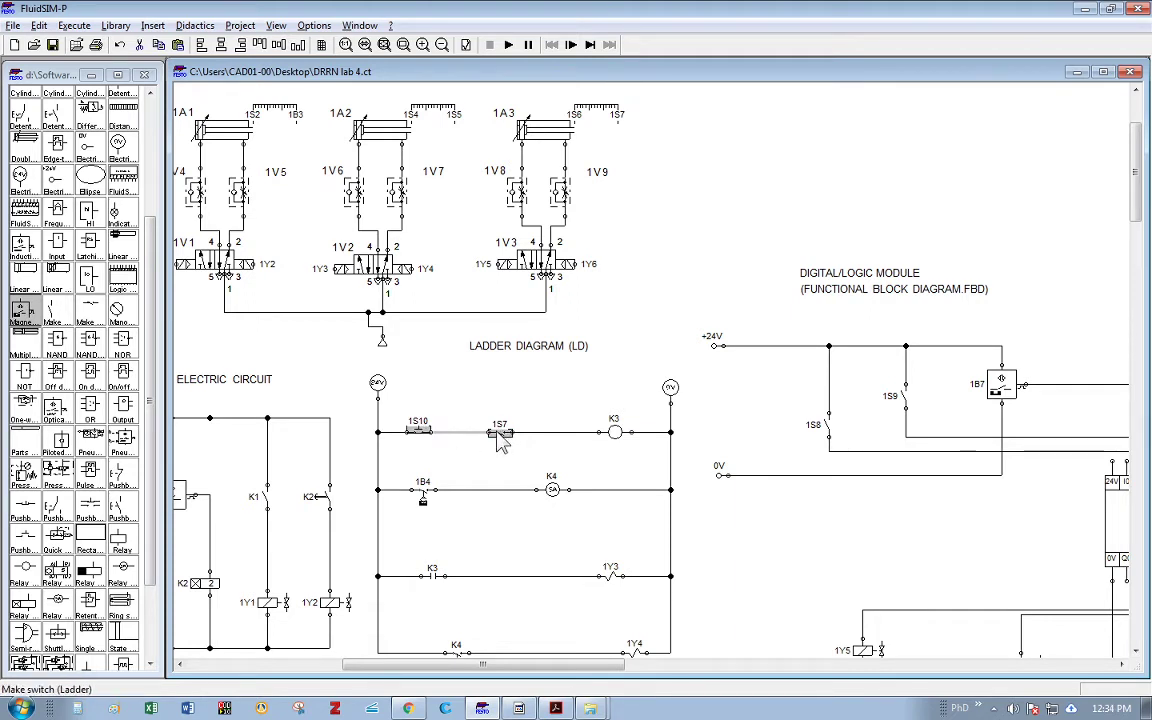
left_click(463, 270)
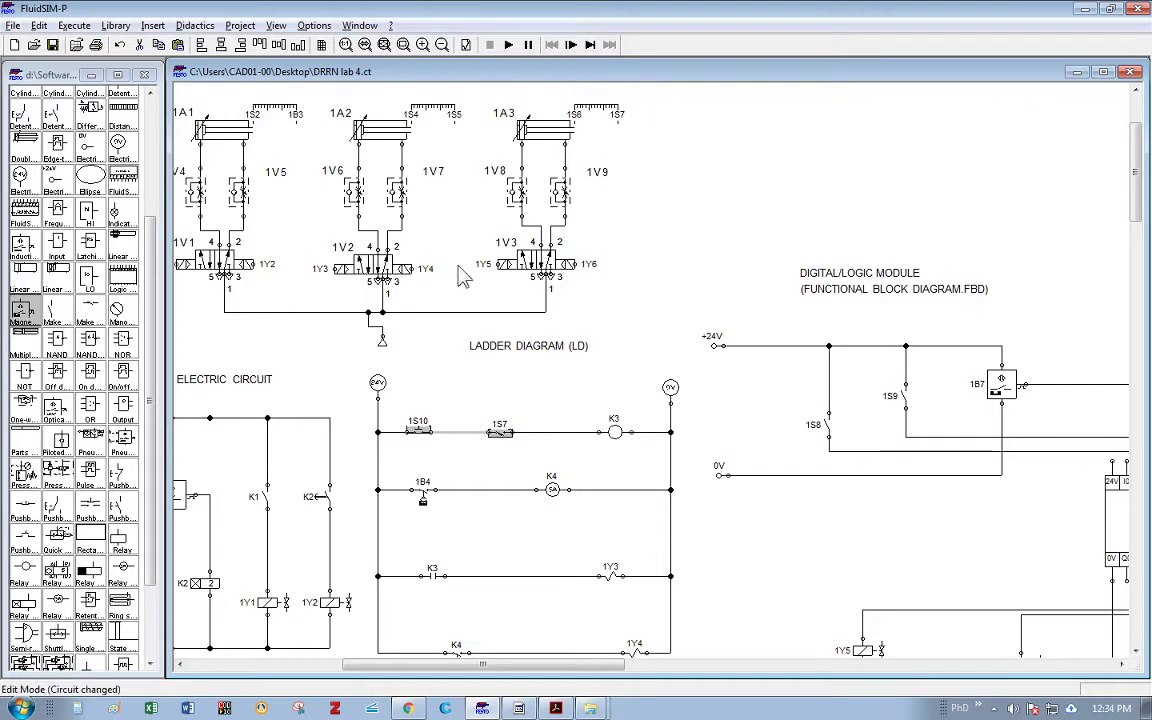
left_click(417, 434)
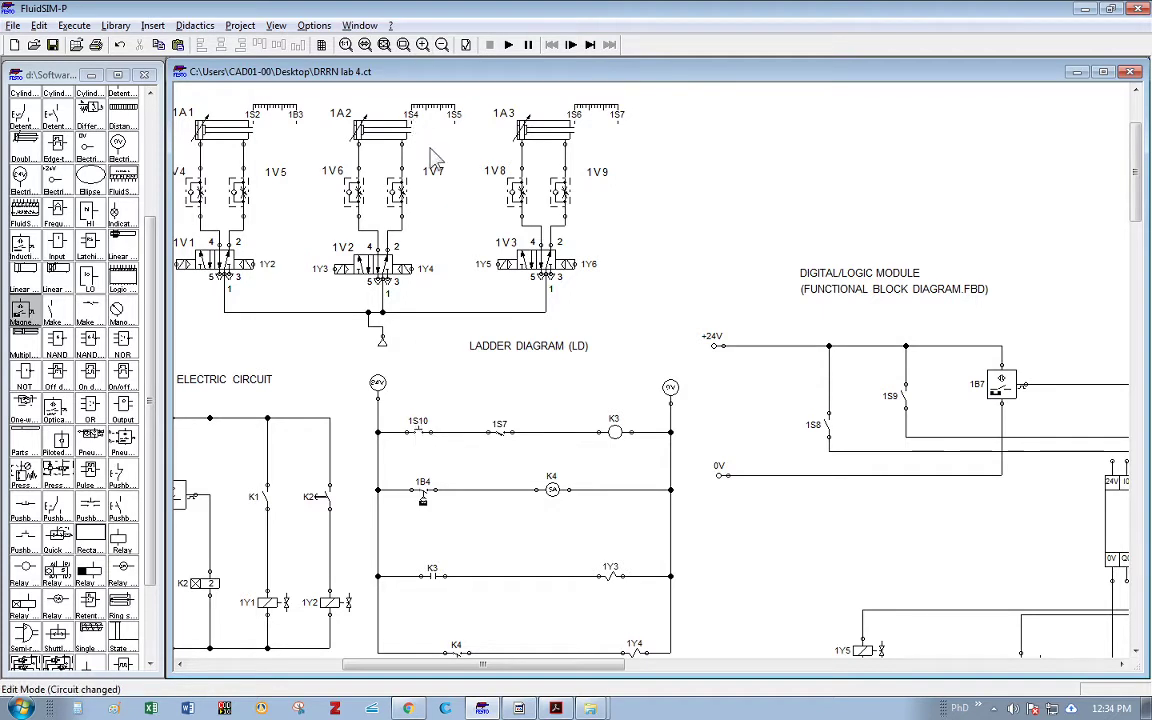
Step: Relabel the 1S7 limit switch in the first ladder rung as 1S4 and test it in simulation with pushbutton 1S10
double_click(507, 441)
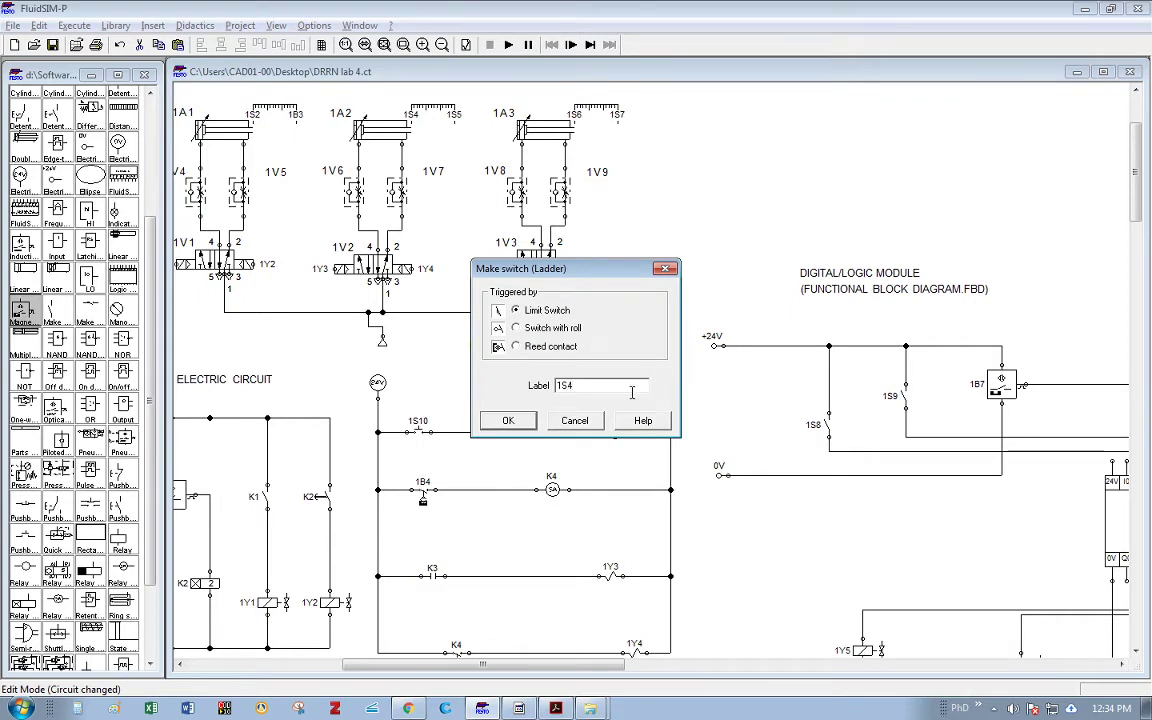
left_click(508, 421)
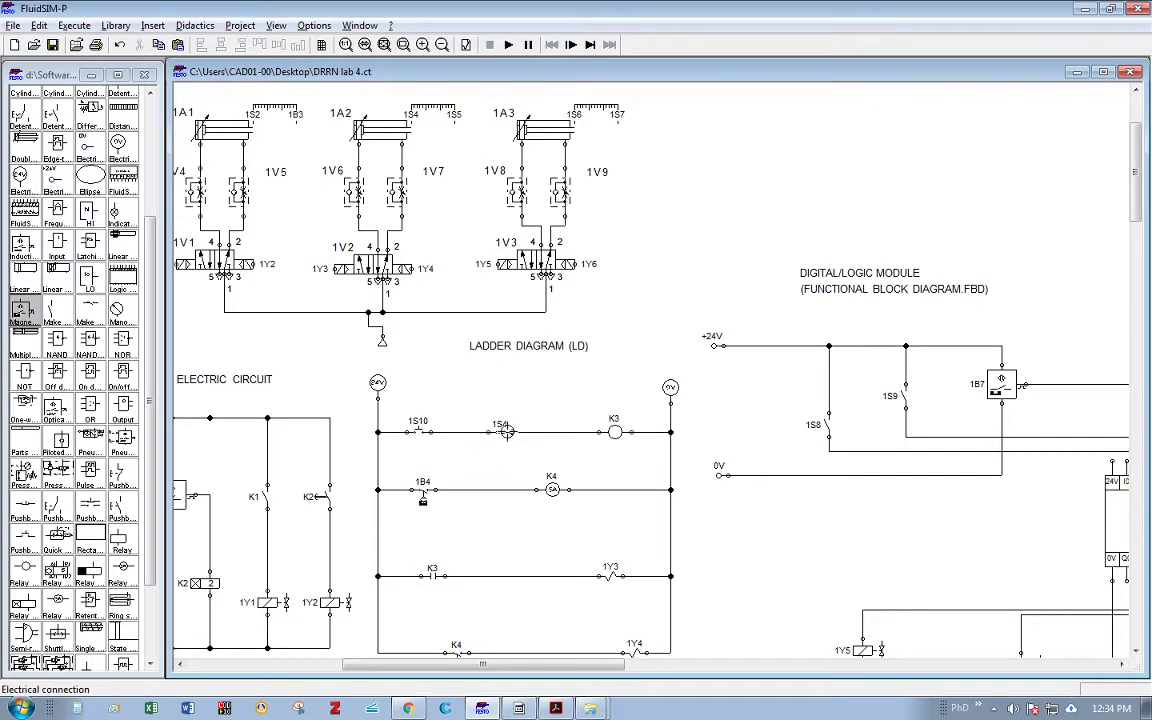
left_click(507, 45)
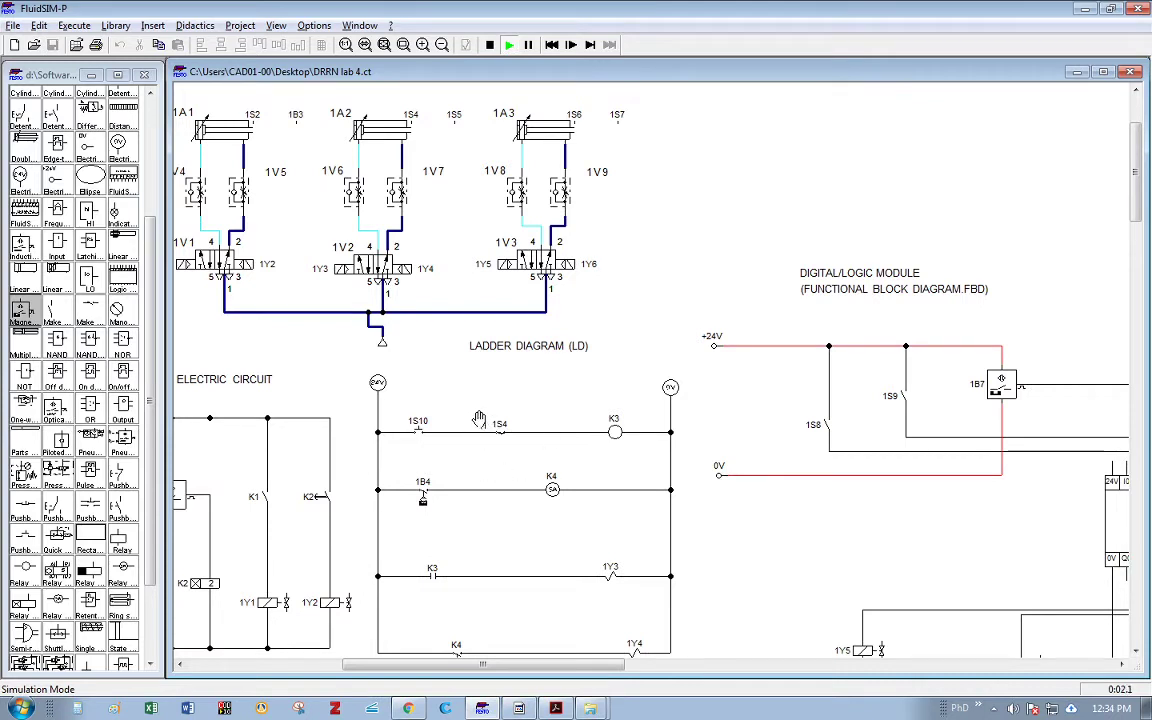
left_click(446, 428)
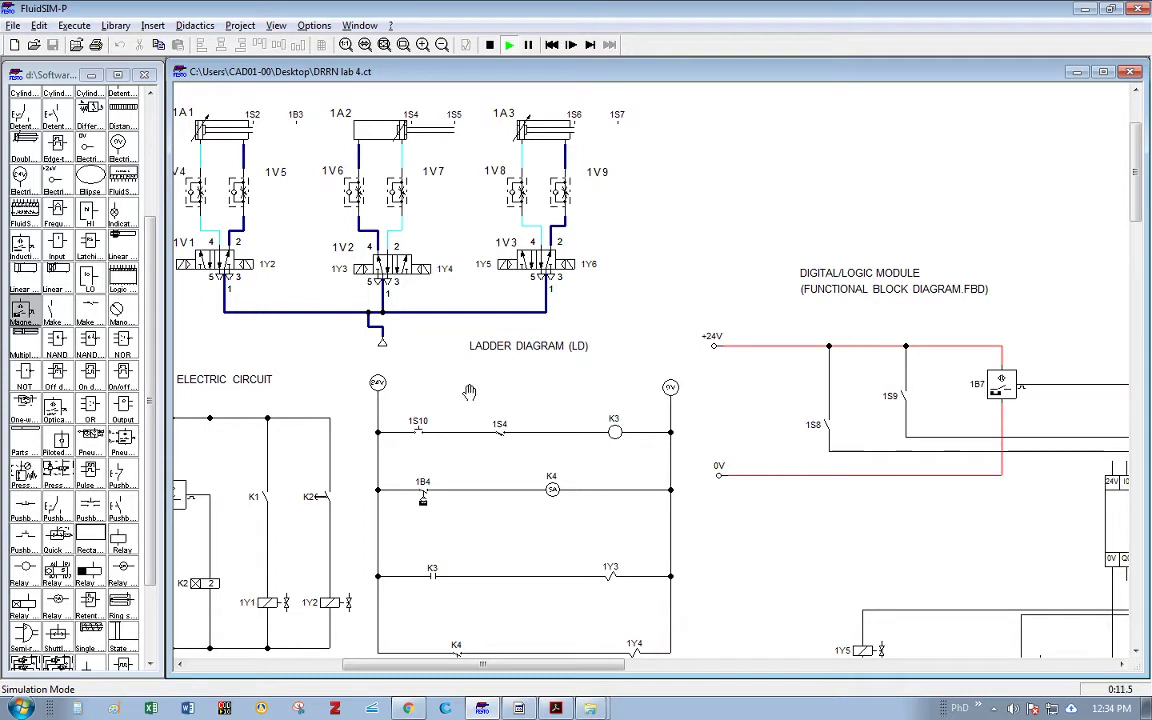
left_click(489, 44)
Step: Check the settings of switch-on delay relay K4 and rerun the ladder simulation with pushbutton 1S10, stopping it at the end
double_click(552, 490)
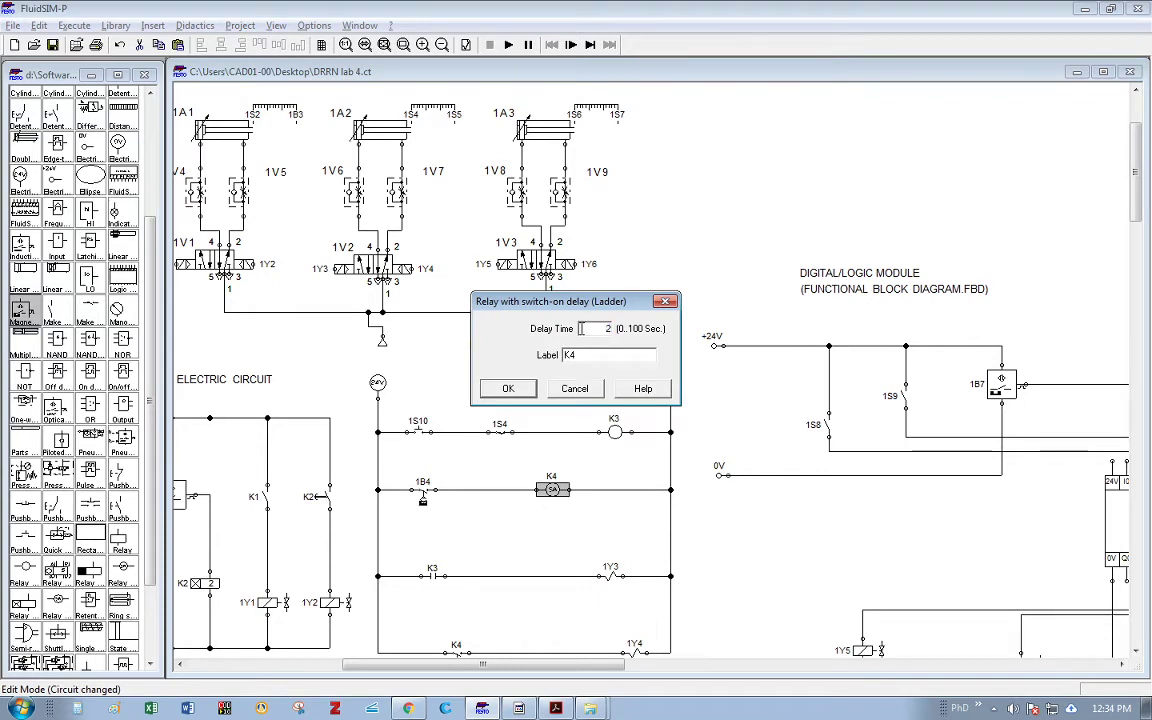
left_click(508, 388)
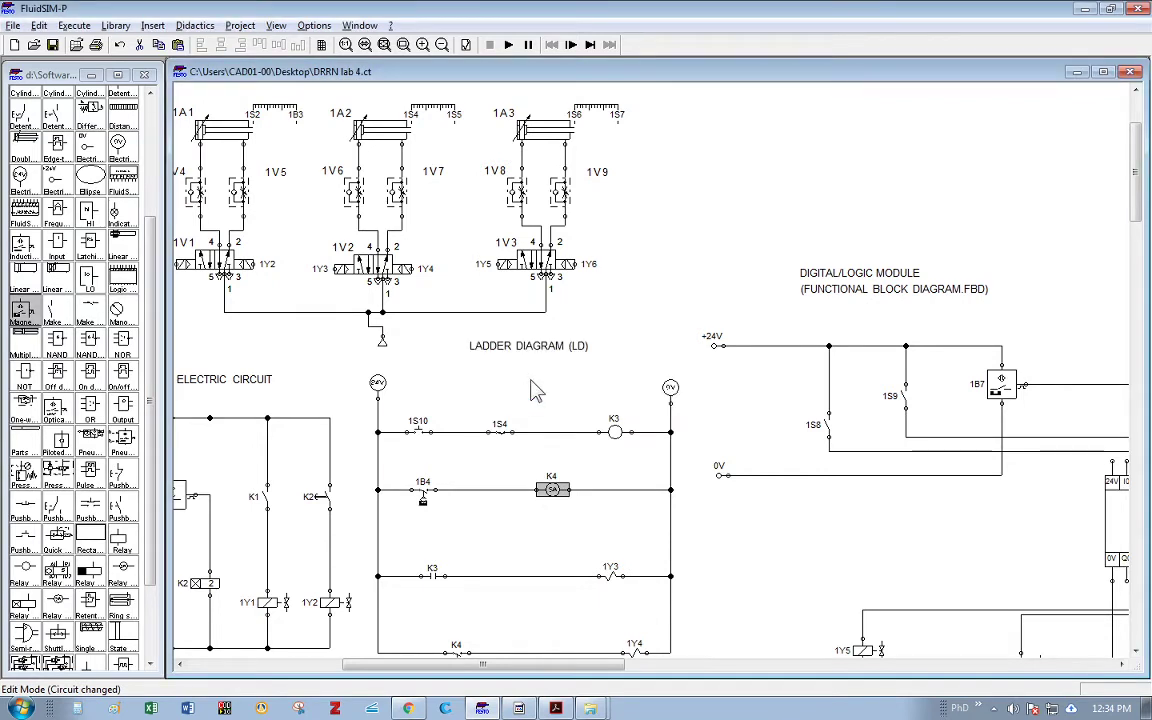
left_click(508, 46)
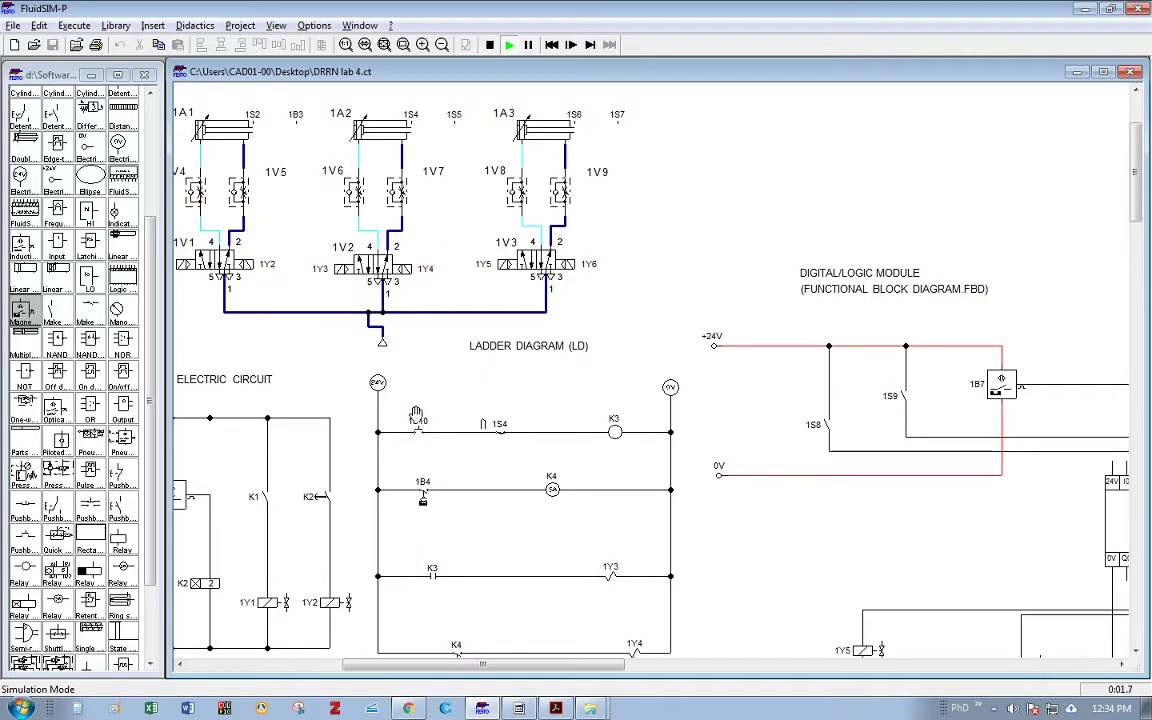
left_click(419, 421)
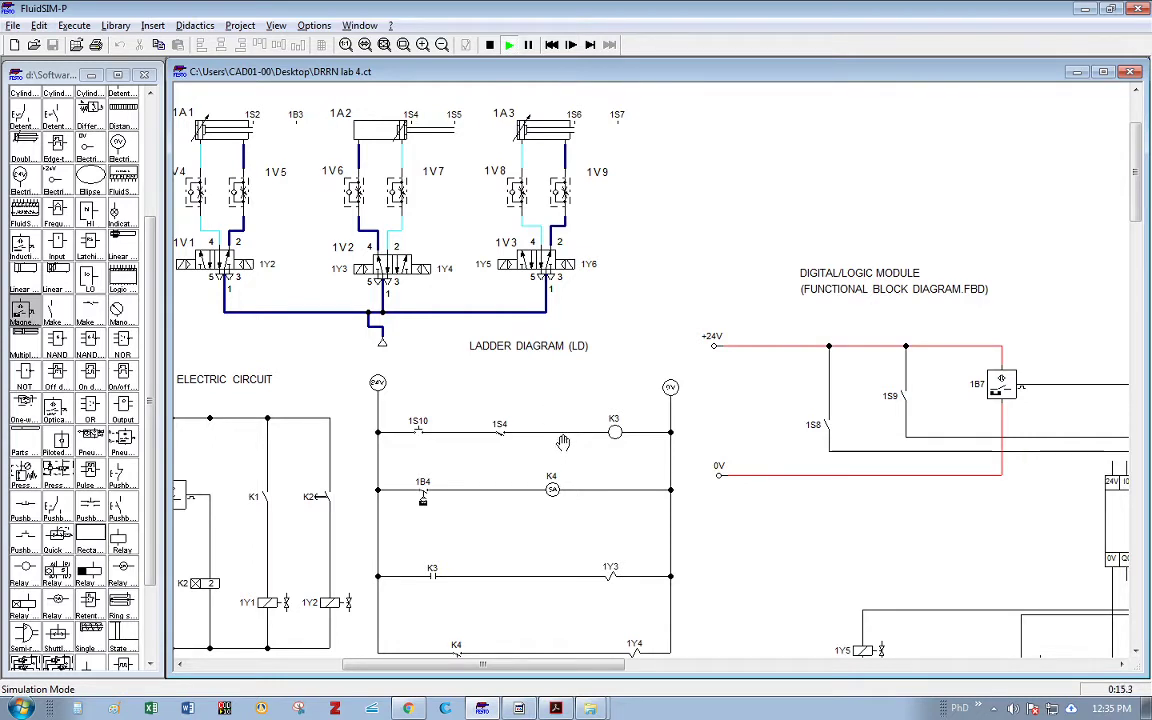
left_click(489, 44)
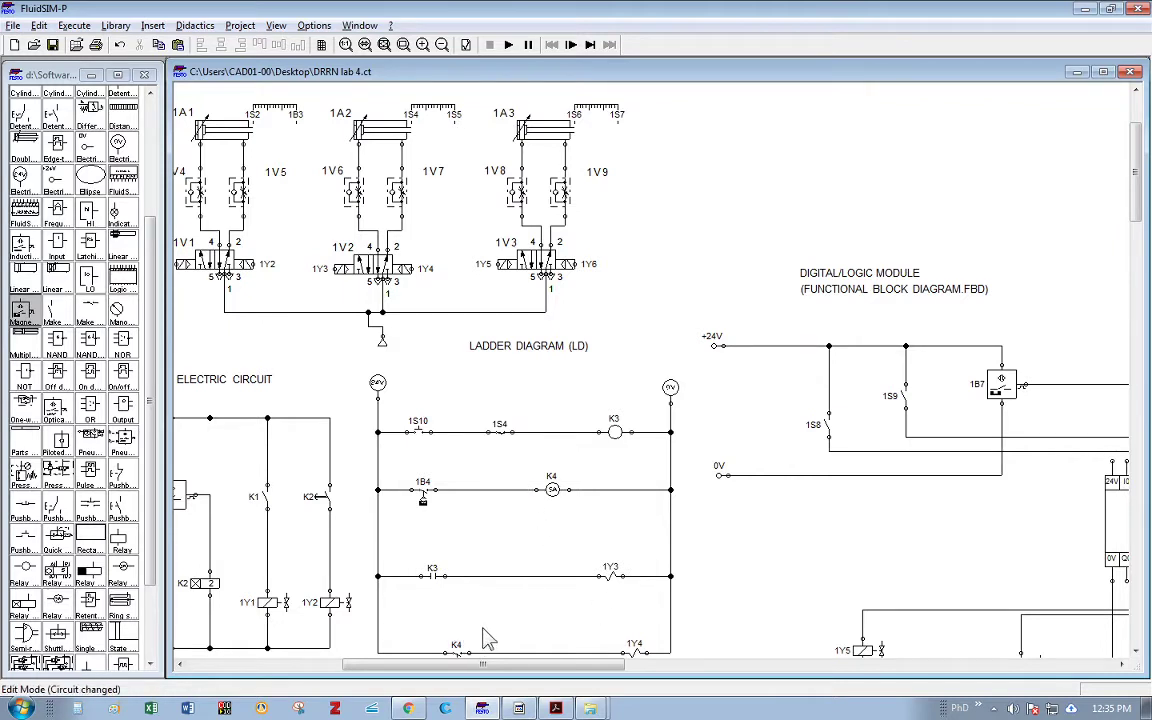
Step: Change label 1S5 to 1B5 on cylinder 1A2's distance rule and relabel the ladder's 1B4 reed contact as 1B5
scroll(487, 640, "down", 1)
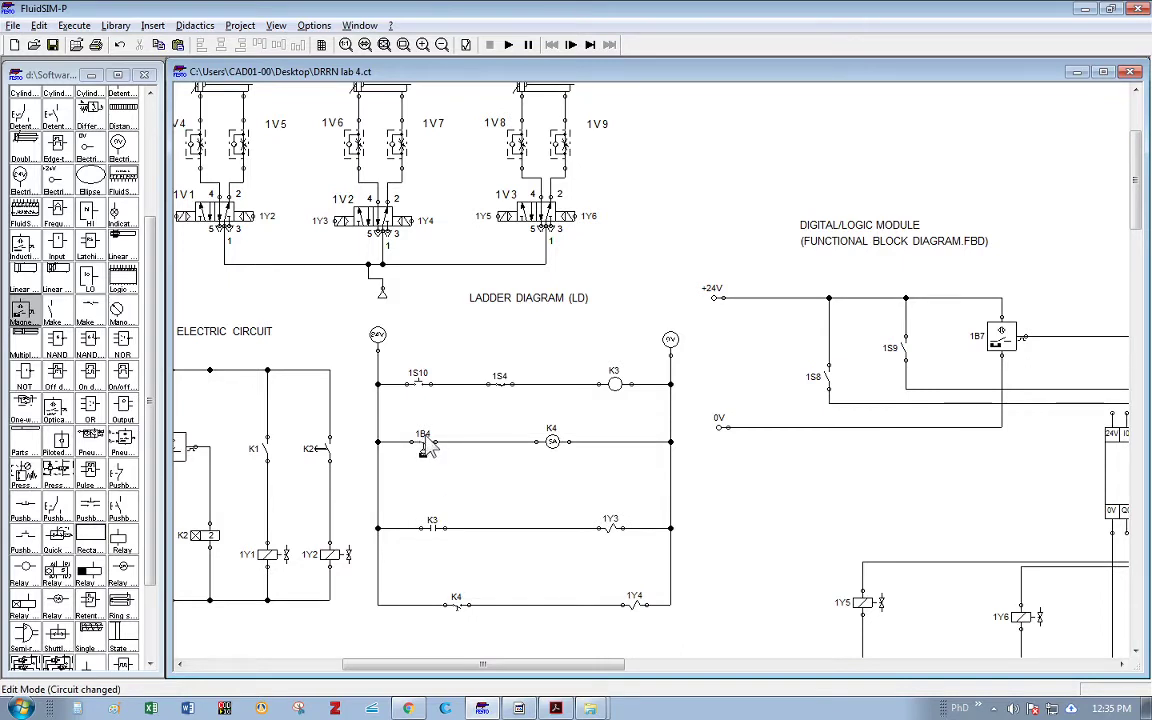
scroll(425, 448, "up", 1)
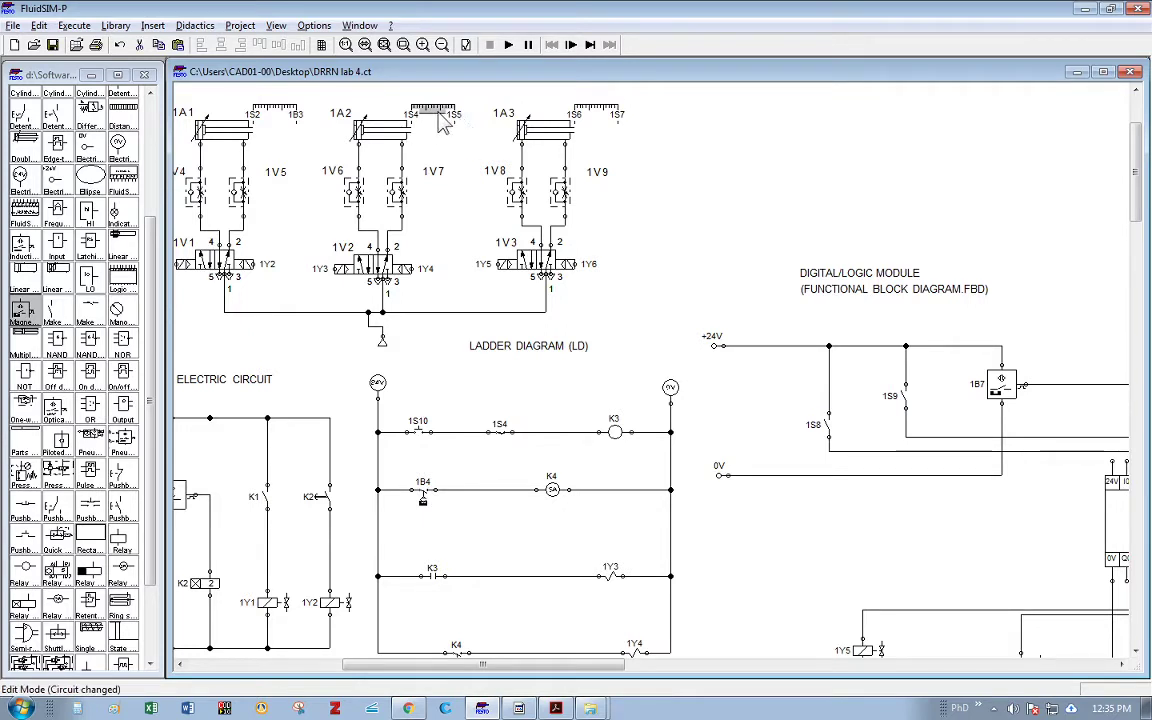
double_click(415, 106)
double_click(451, 318)
type("1b5")
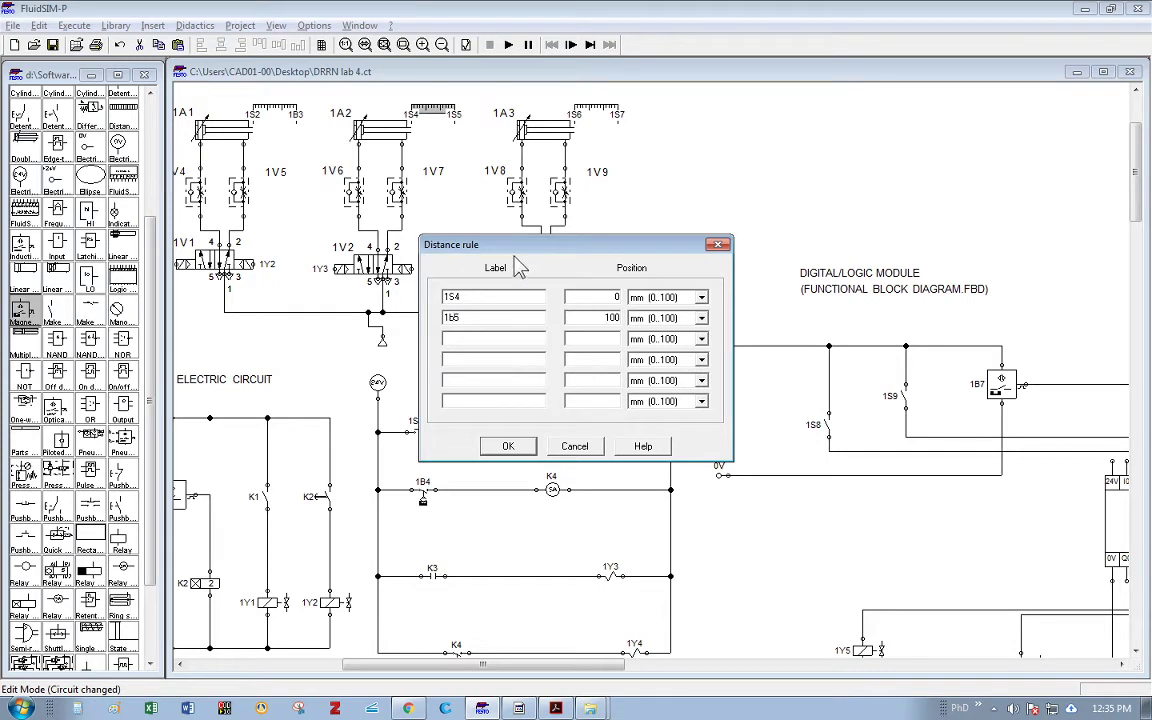
left_click(508, 446)
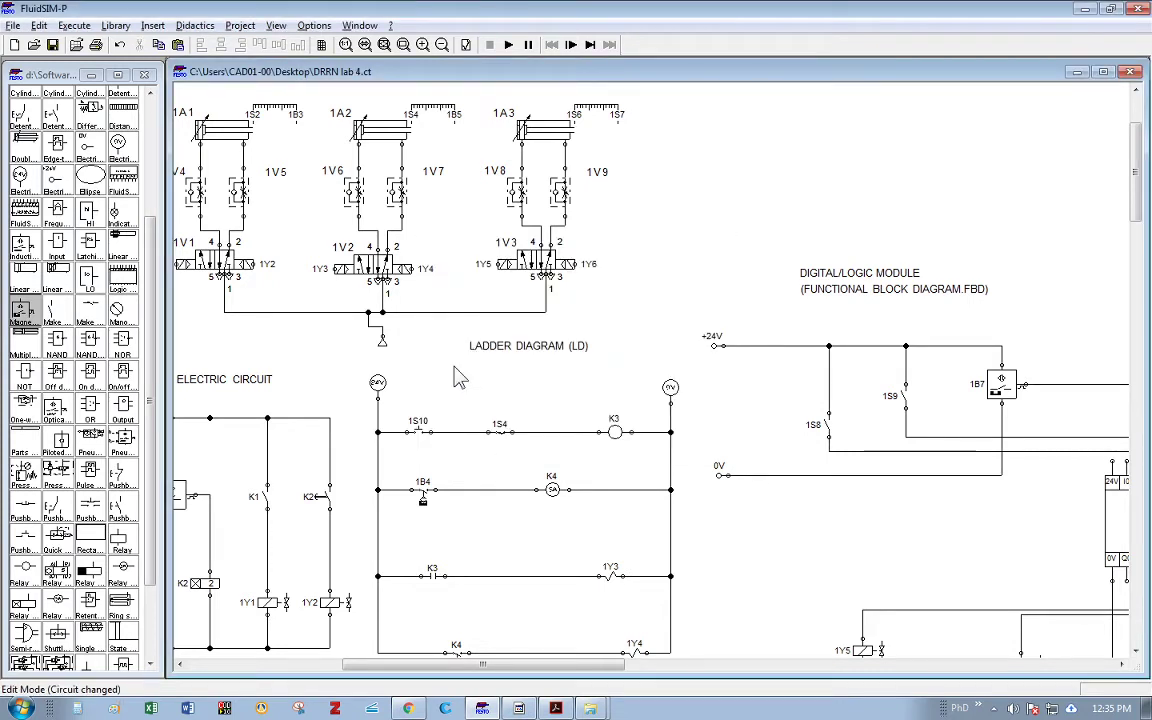
double_click(425, 493)
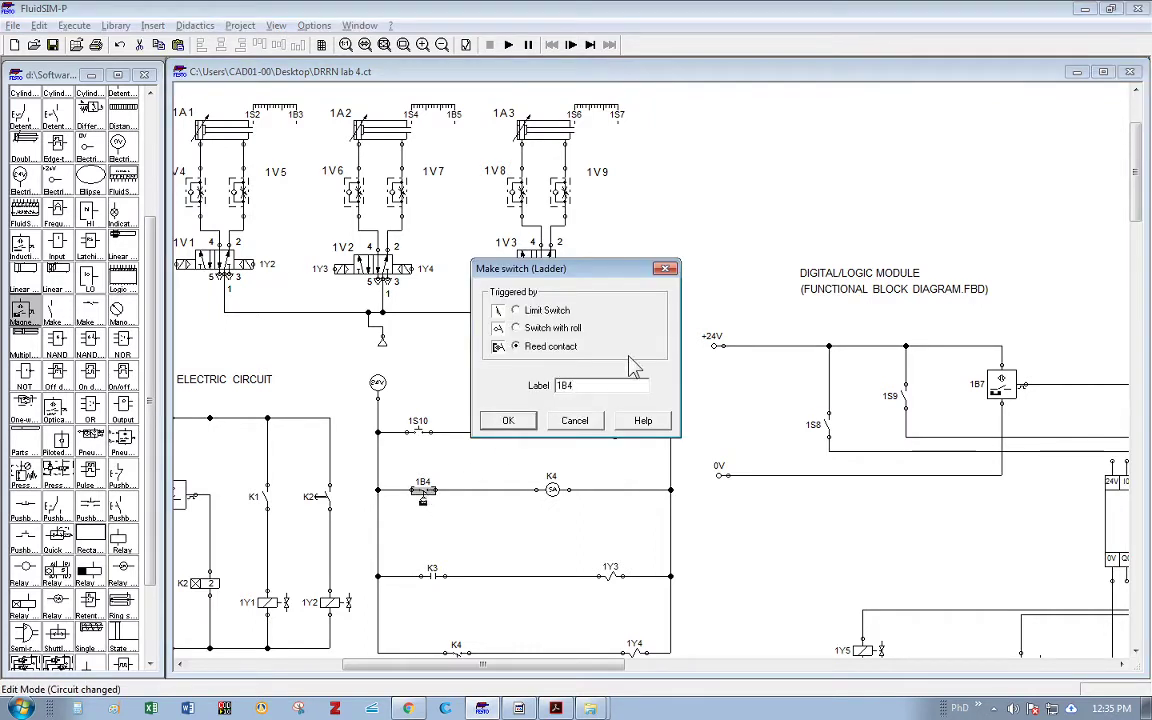
left_click(503, 424)
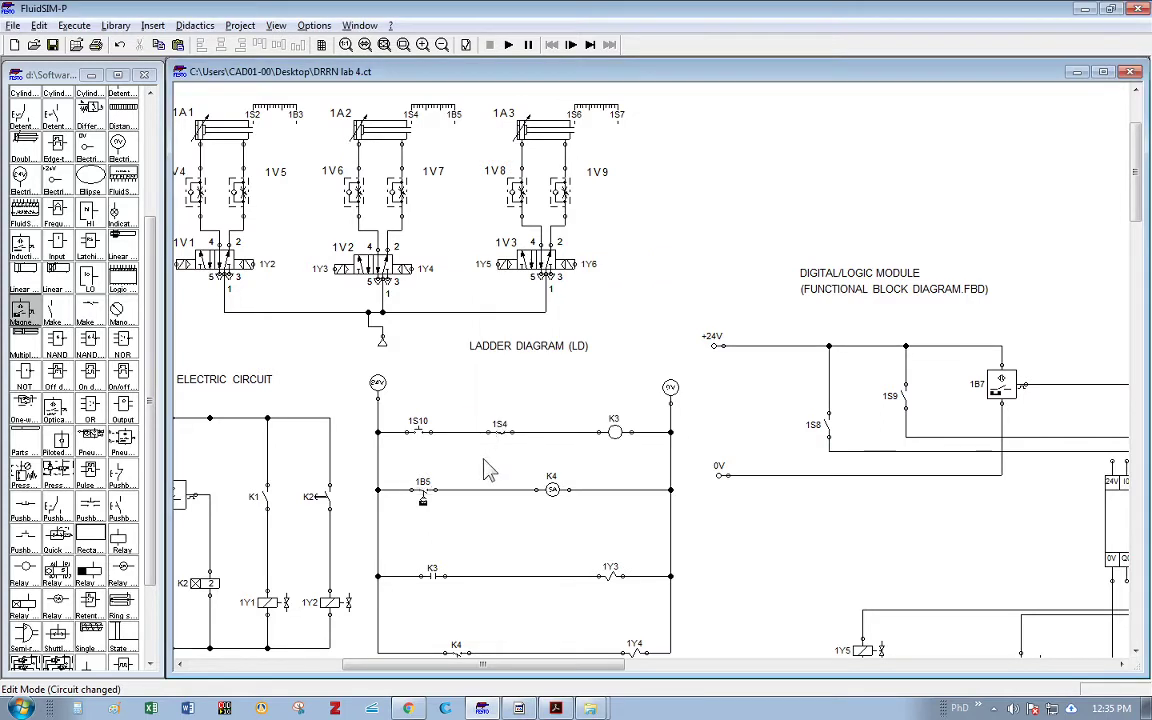
Step: Run the simulation, operate pushbutton 1S10 several times to cycle cylinder 1A2, and stop the simulation
left_click(509, 45)
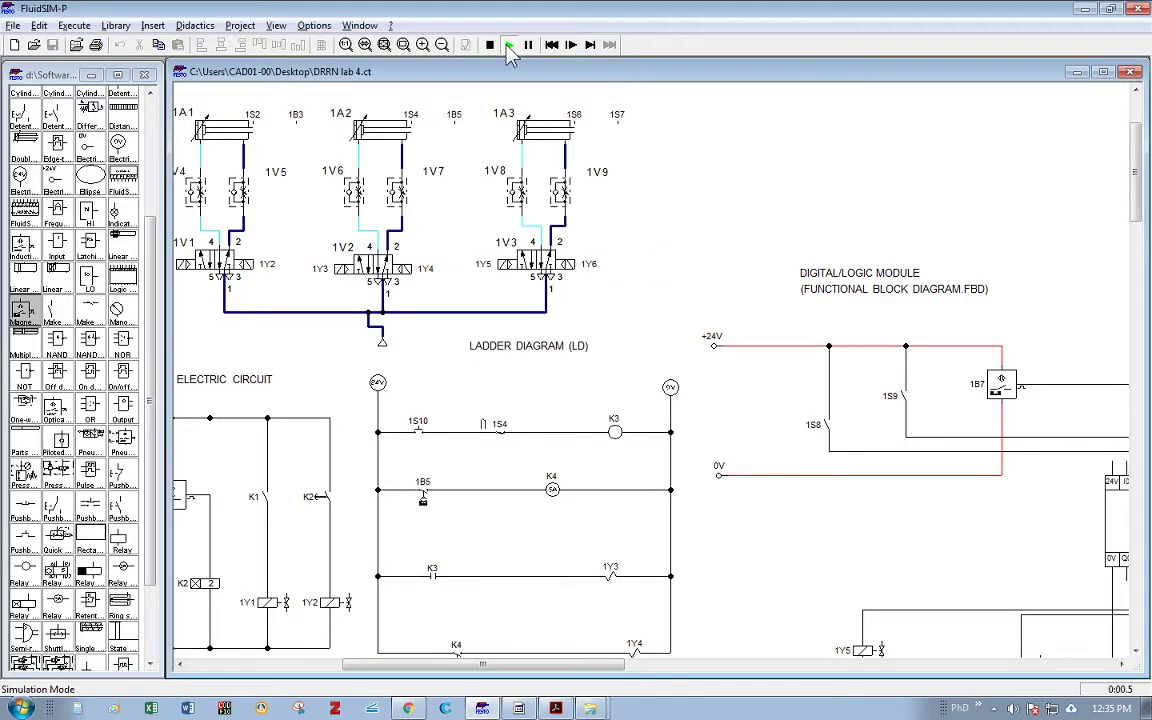
left_click(420, 422)
scroll(1025, 165, "down", 1)
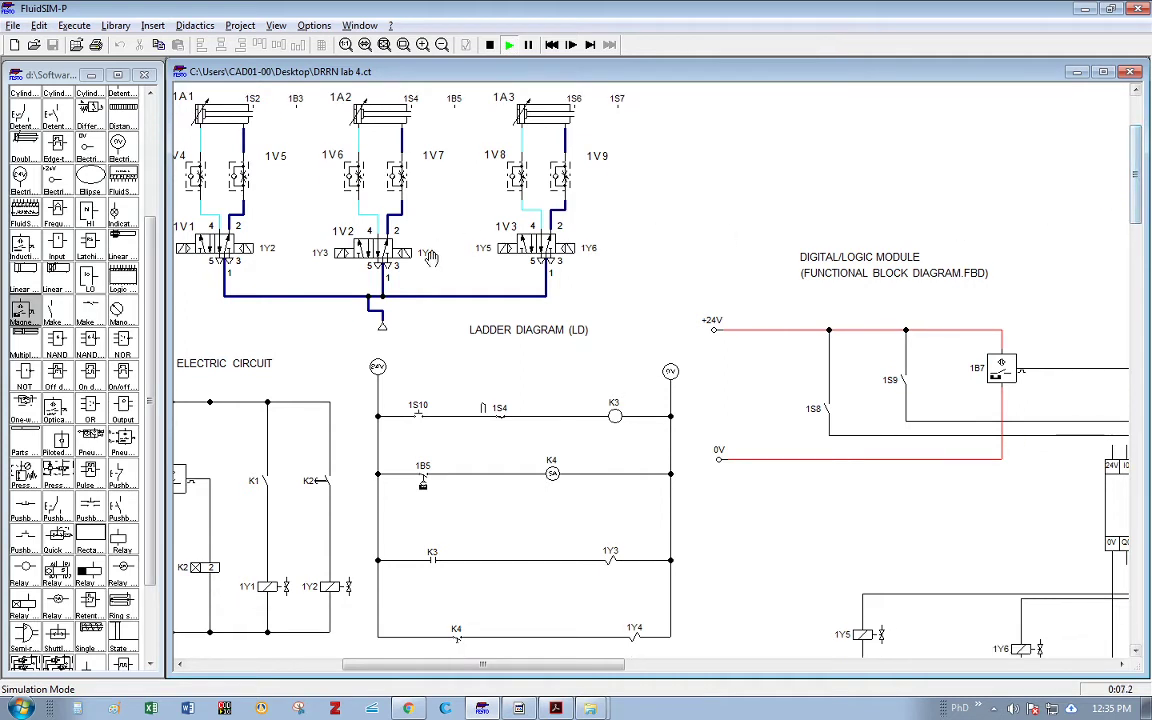
left_click(421, 405)
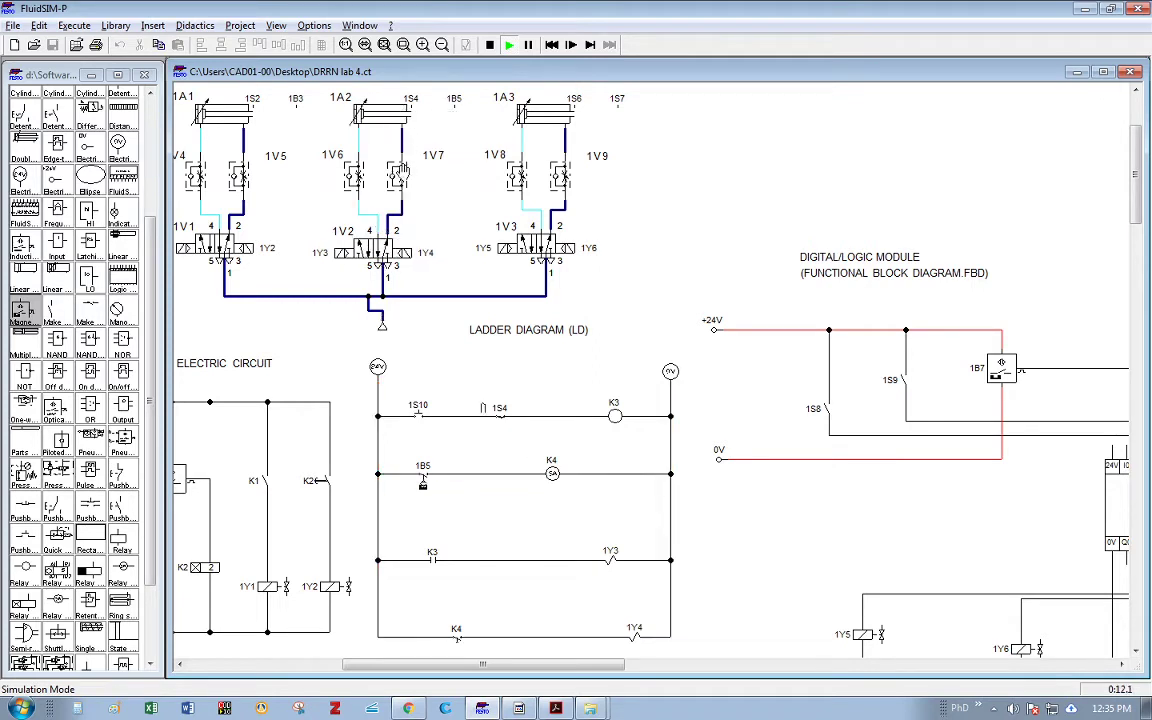
left_click(421, 407)
left_click_drag(524, 658, 570, 676)
left_click(489, 44)
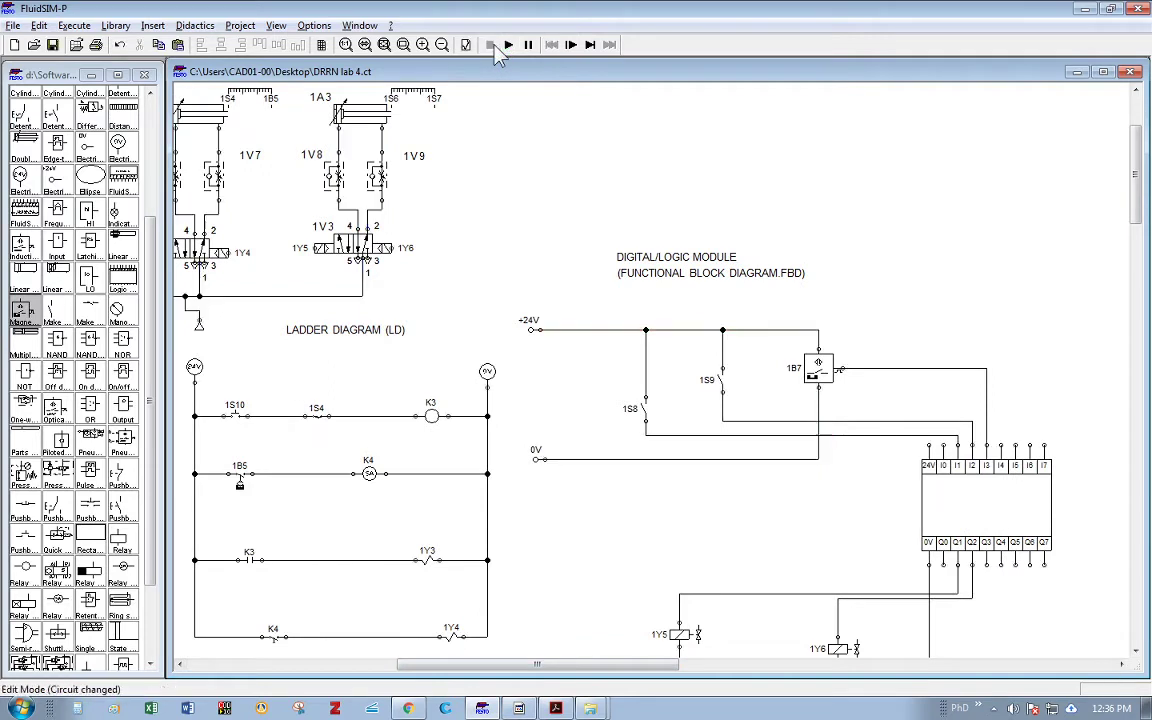
Step: Move cylinder 1A3 with its distance rule, flow control valves 1V8 and 1V9 and valve 1V3 above the digital/logic module circuit
left_click_drag(285, 87, 468, 312)
left_click_drag(354, 236, 873, 245)
left_click(690, 205)
scroll(760, 365, "down", 2)
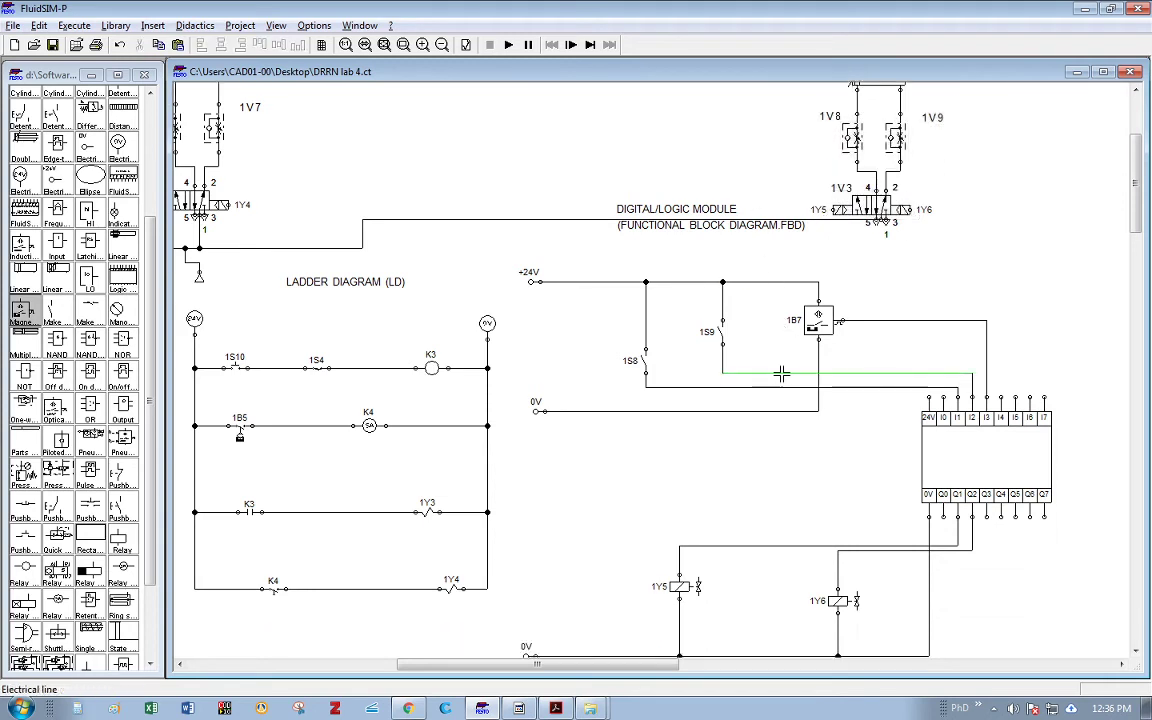
scroll(783, 378, "up", 2)
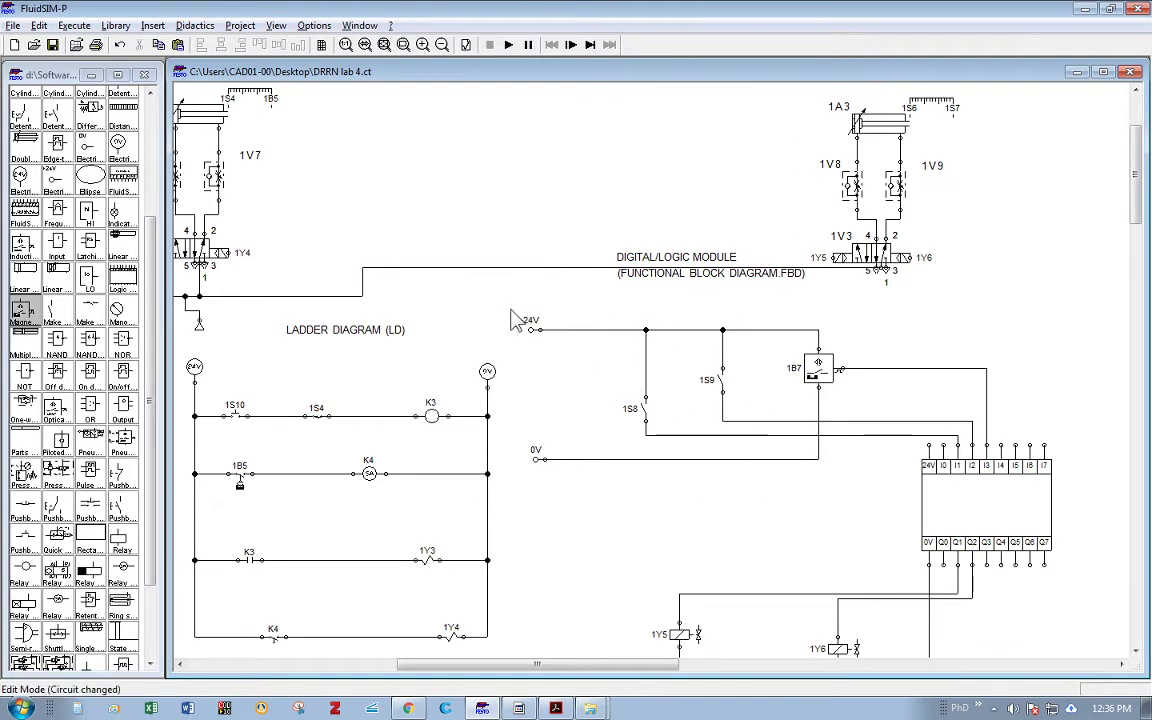
Step: Shift the whole digital/logic module circuit, including solenoids 1Y5 and 1Y6, slightly upward beneath its heading
scroll(610, 342, "down", 1)
left_click_drag(371, 209, 760, 540)
left_click_drag(760, 408, 774, 378)
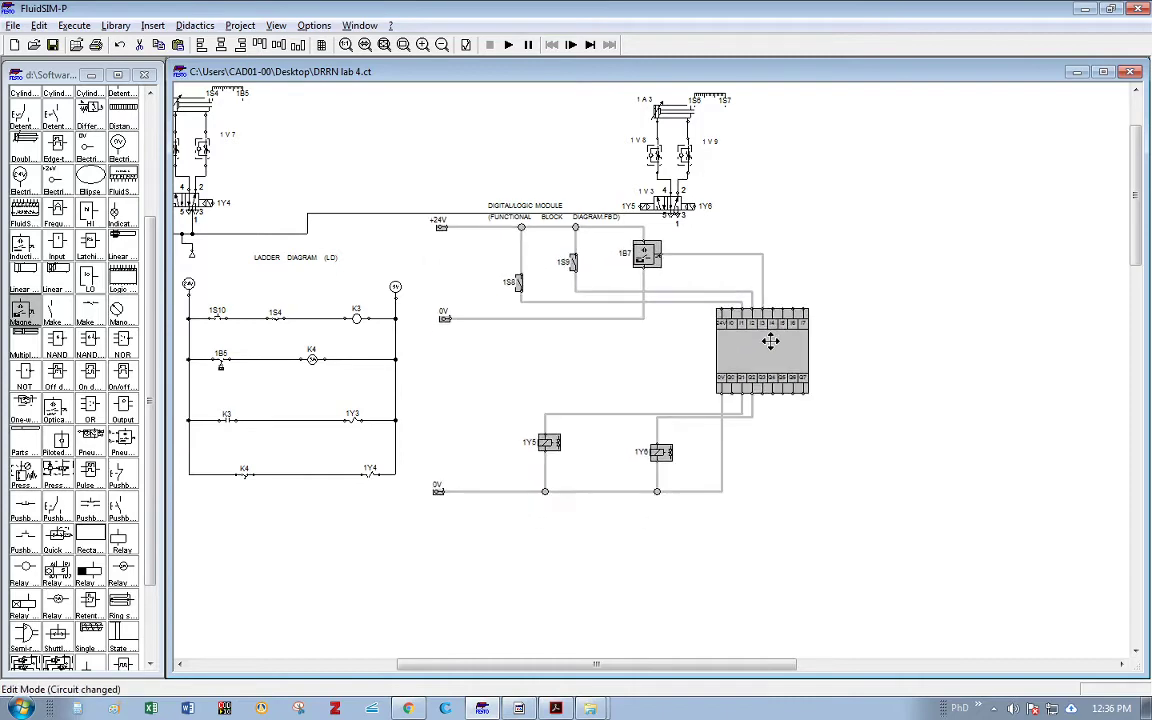
left_click(866, 244)
Step: Connect the logic module's 24V terminal to the +24V line above proximity switch 1B7
scroll(708, 237, "up", 1)
scroll(760, 255, "down", 1)
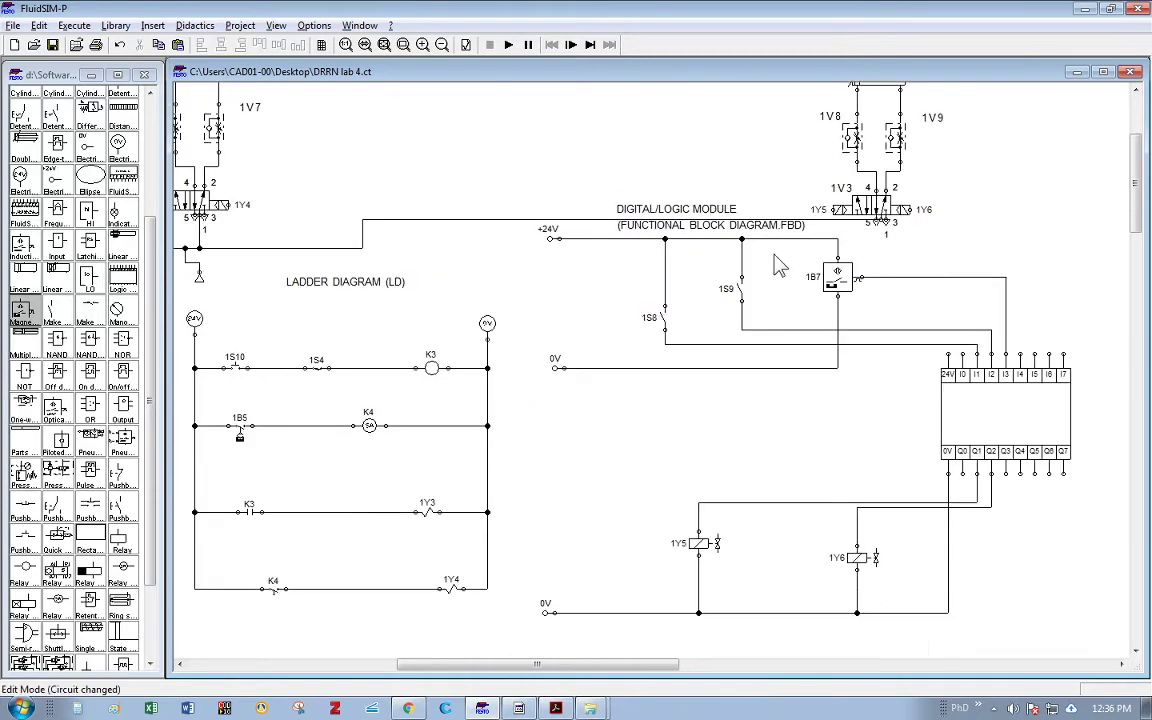
scroll(775, 265, "up", 1)
scroll(775, 265, "down", 1)
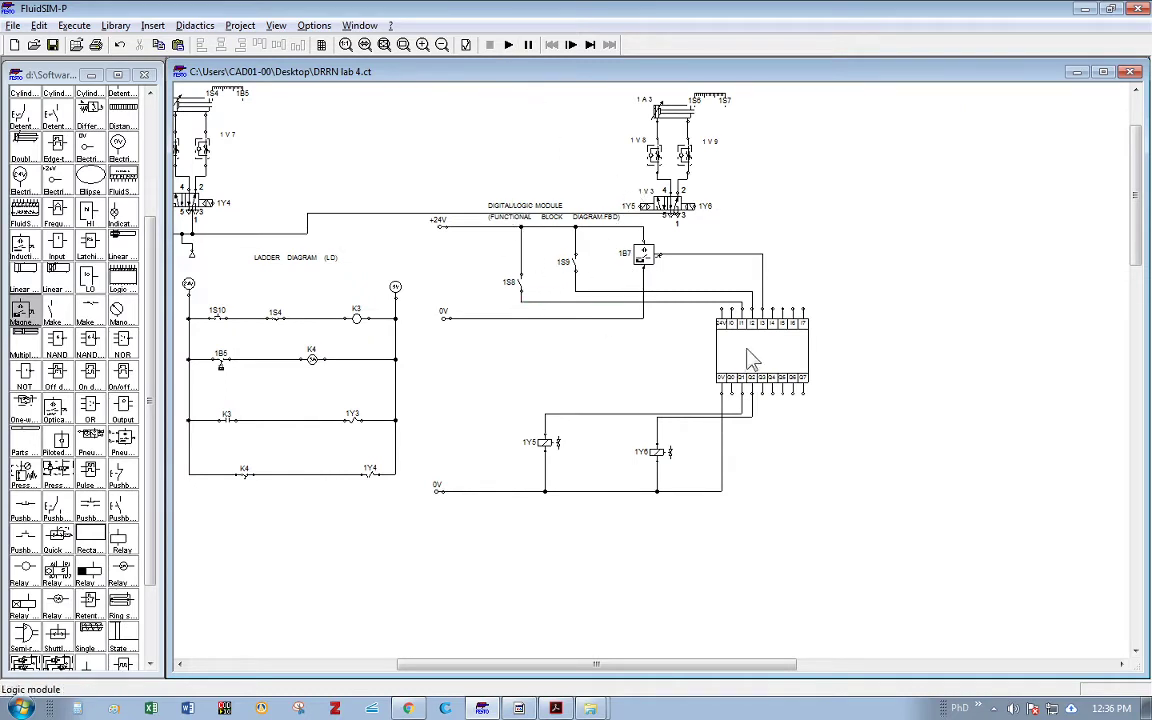
scroll(765, 360, "up", 1)
left_click(849, 476)
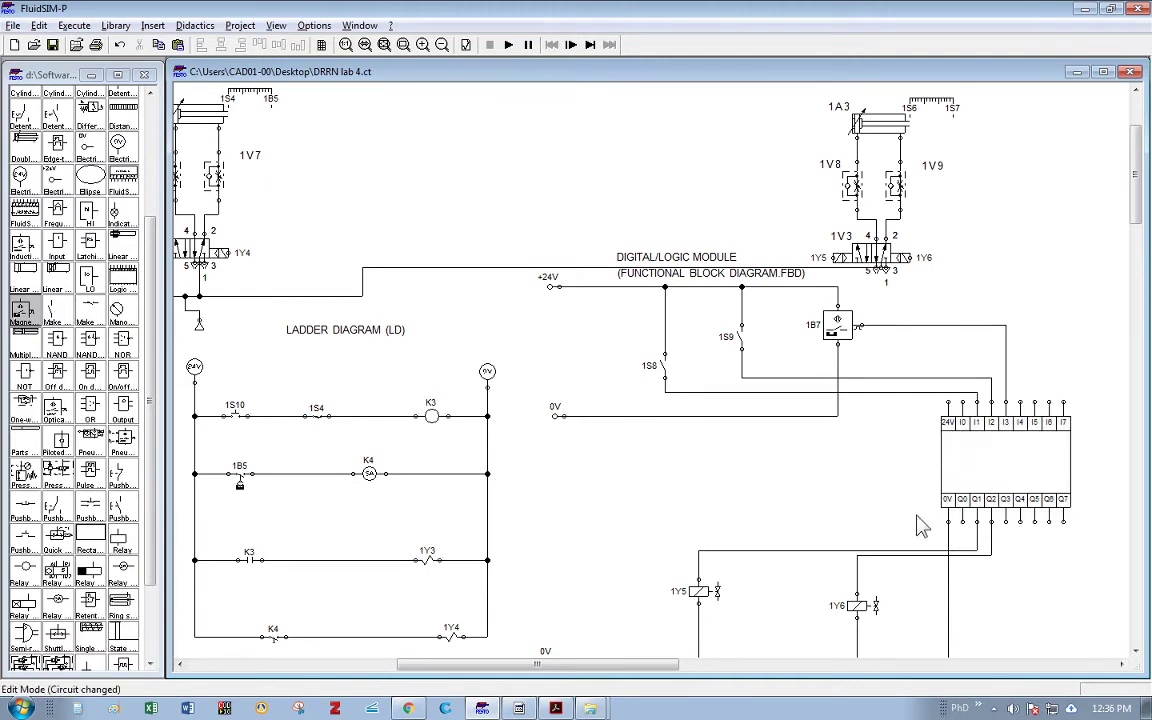
scroll(880, 477, "down", 1)
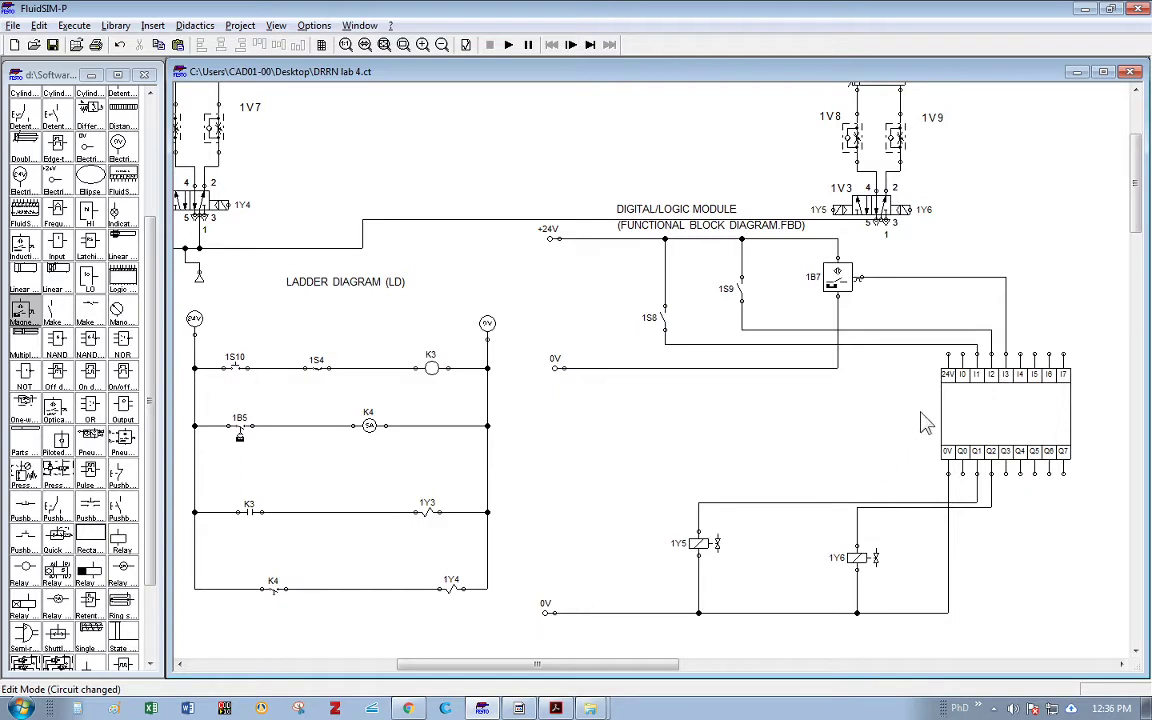
left_click_drag(947, 354, 838, 238)
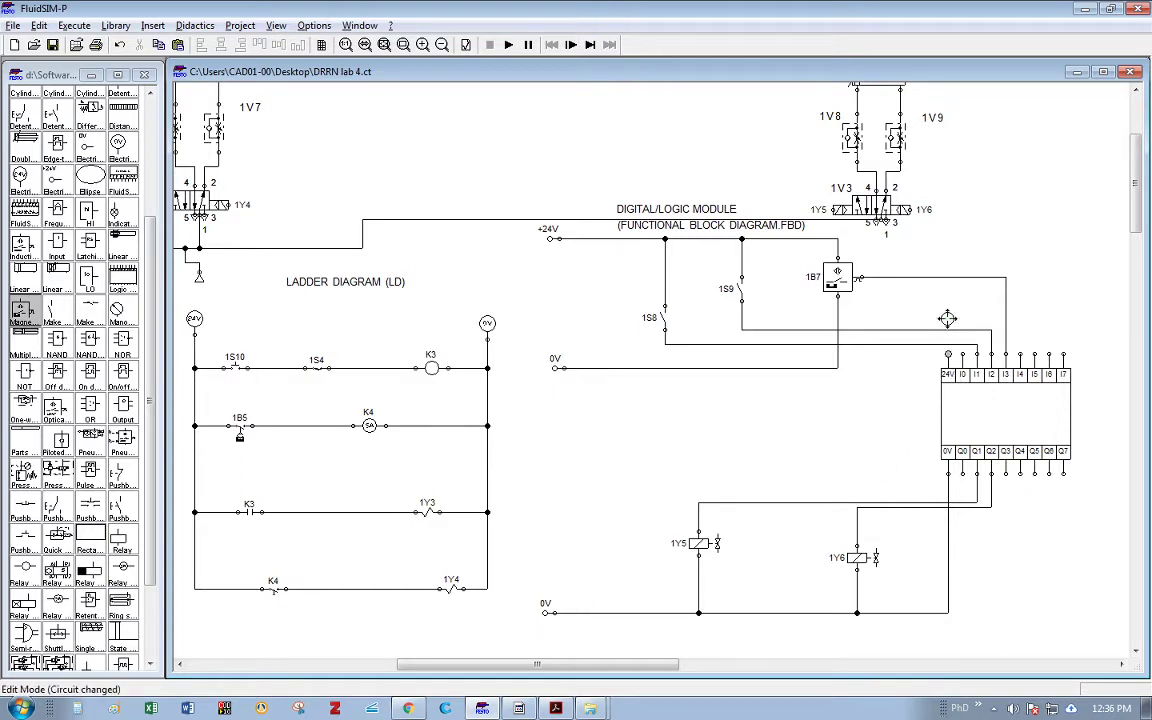
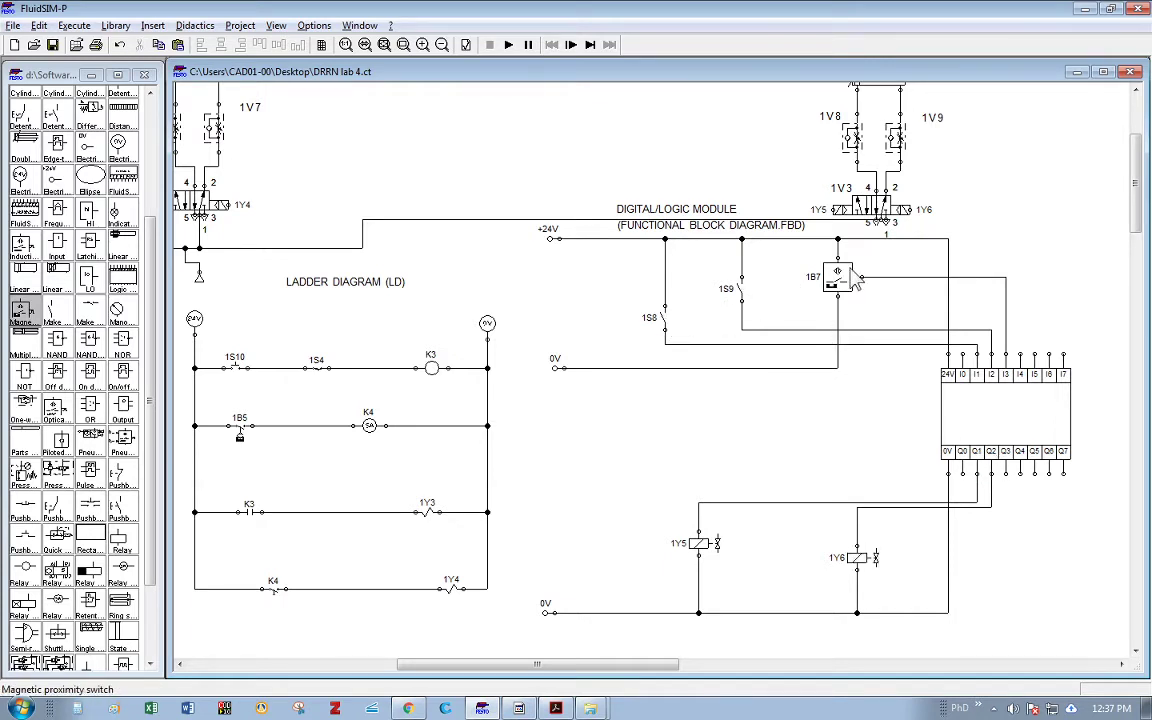
Step: Place a make pushbutton beside make switch 1S8 in the logic module circuit and label it 1S8
left_click_drag(631, 298, 665, 330)
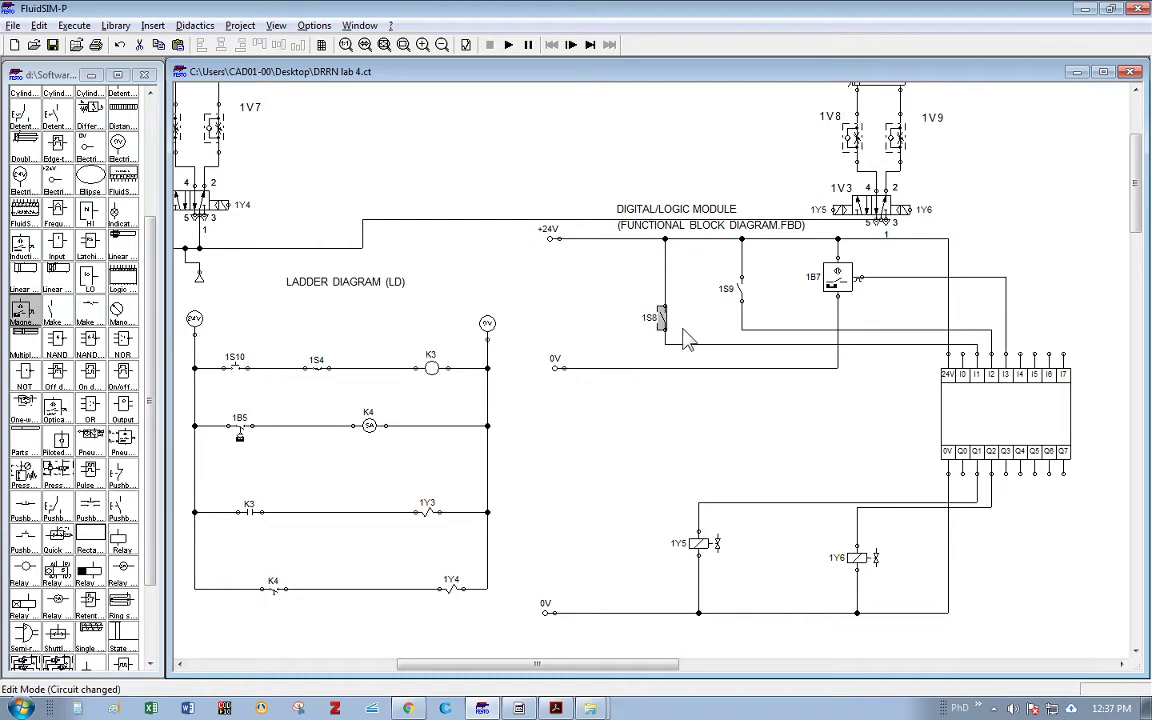
left_click(665, 328)
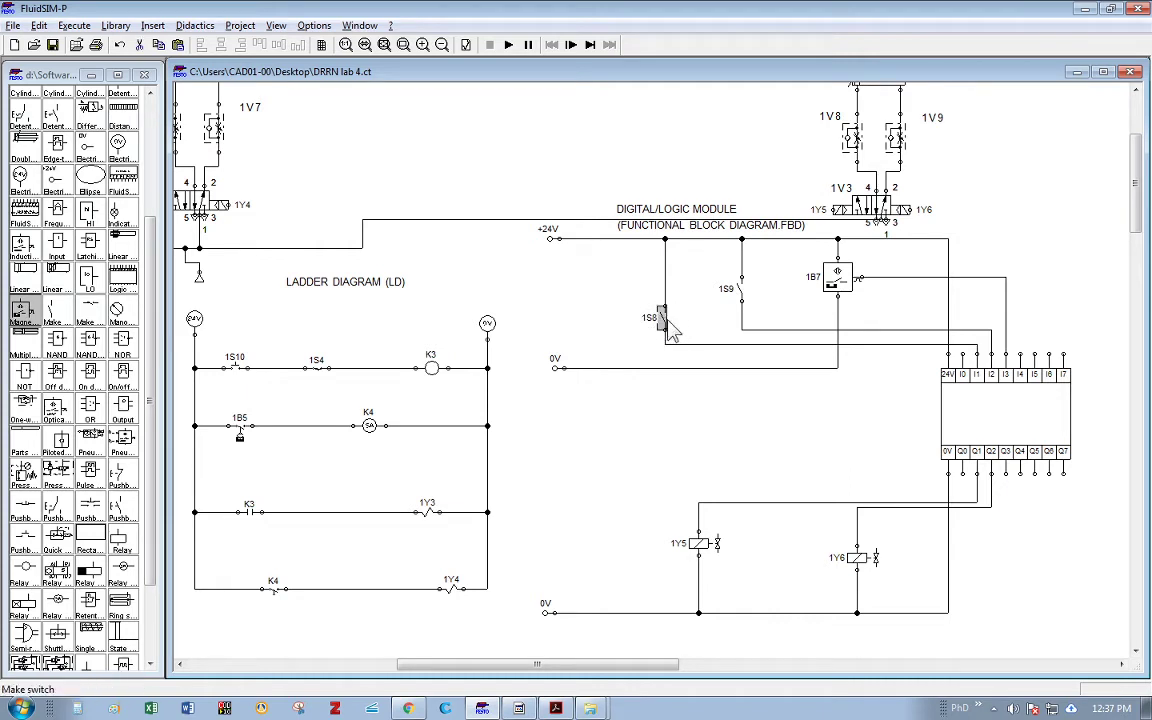
left_click(679, 330)
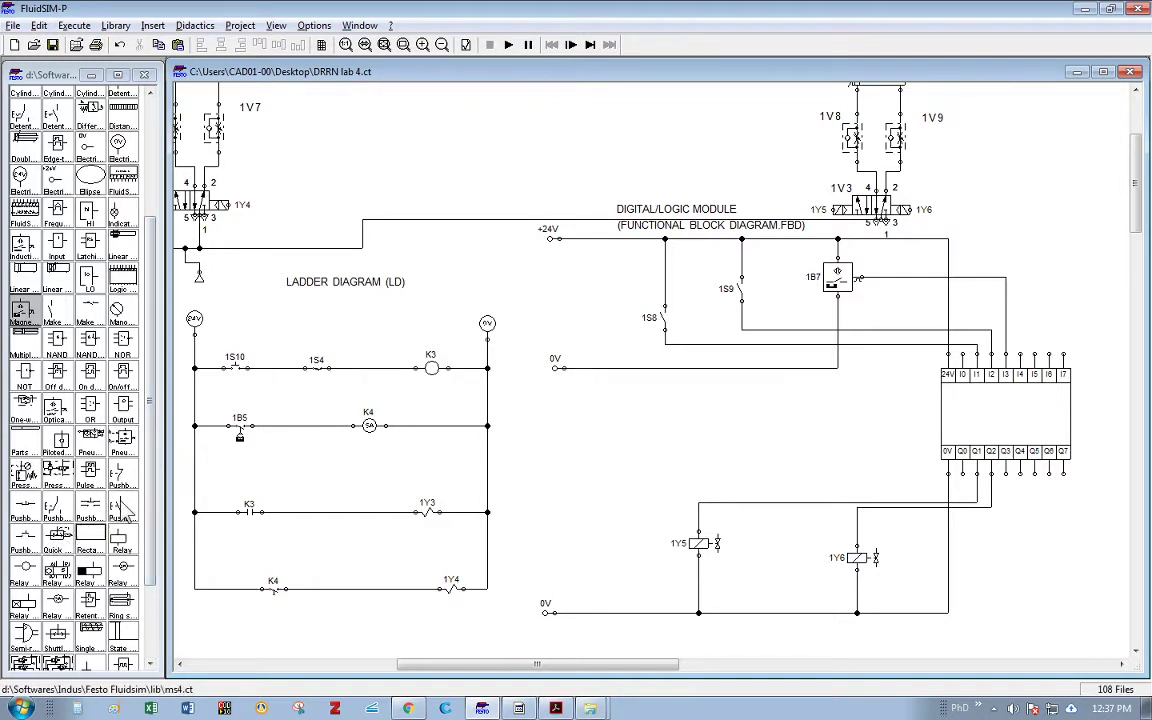
left_click_drag(122, 505, 620, 296)
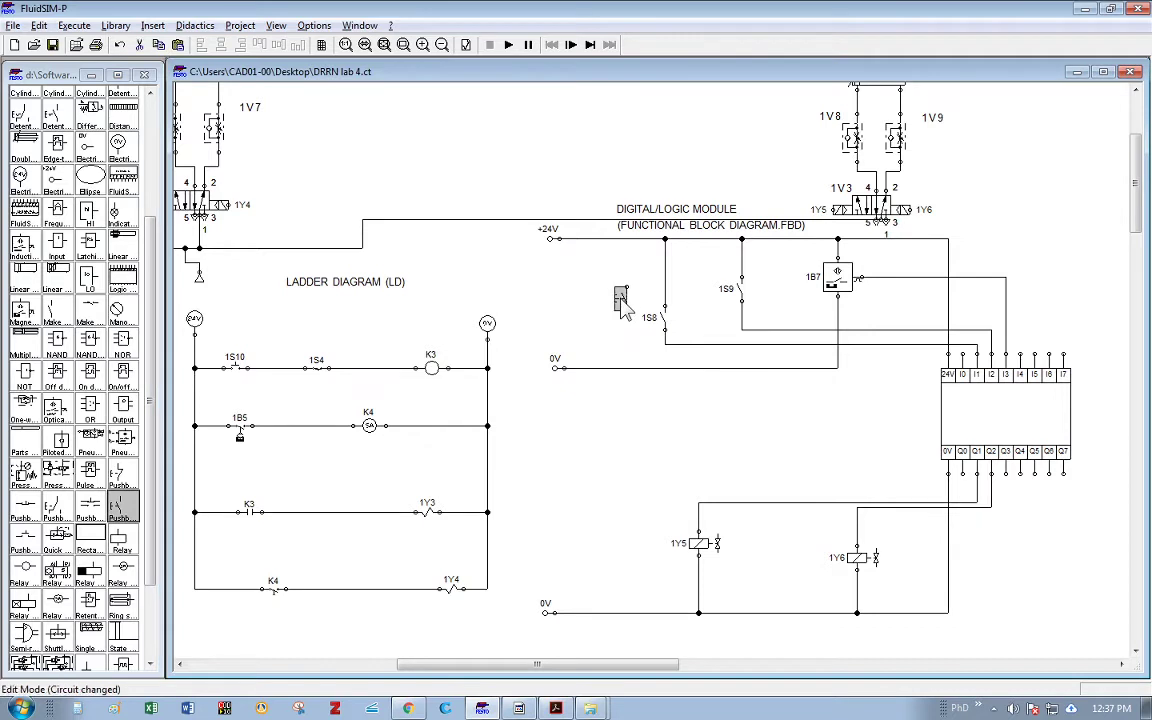
double_click(620, 296)
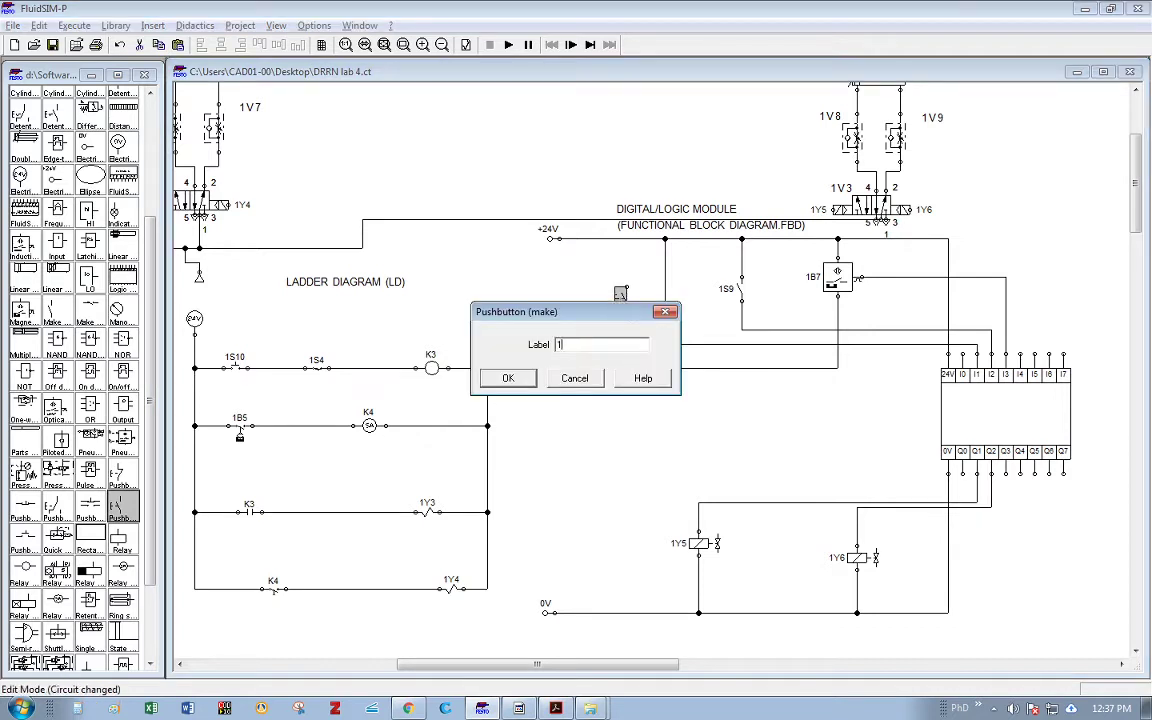
left_click(510, 377)
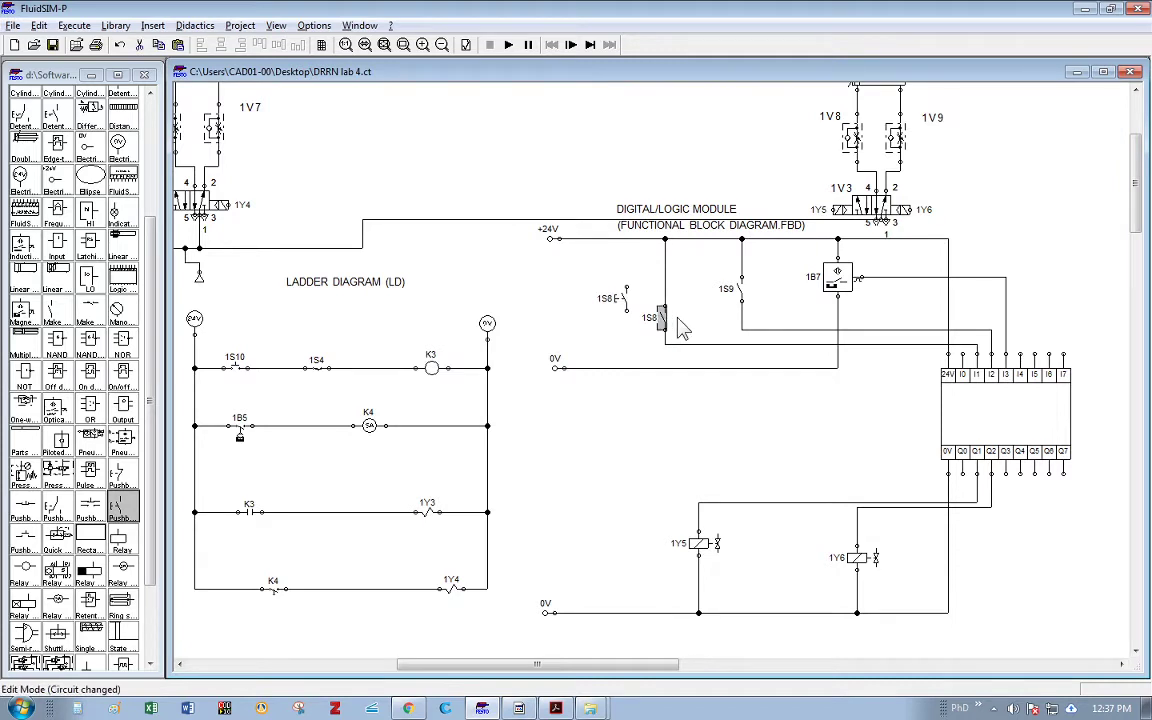
Step: Delete the old 1S8 make switch, attach the 1S8 pushbutton to the +24V line and wire it to input I1
key("Delete")
left_click_drag(609, 303, 664, 239)
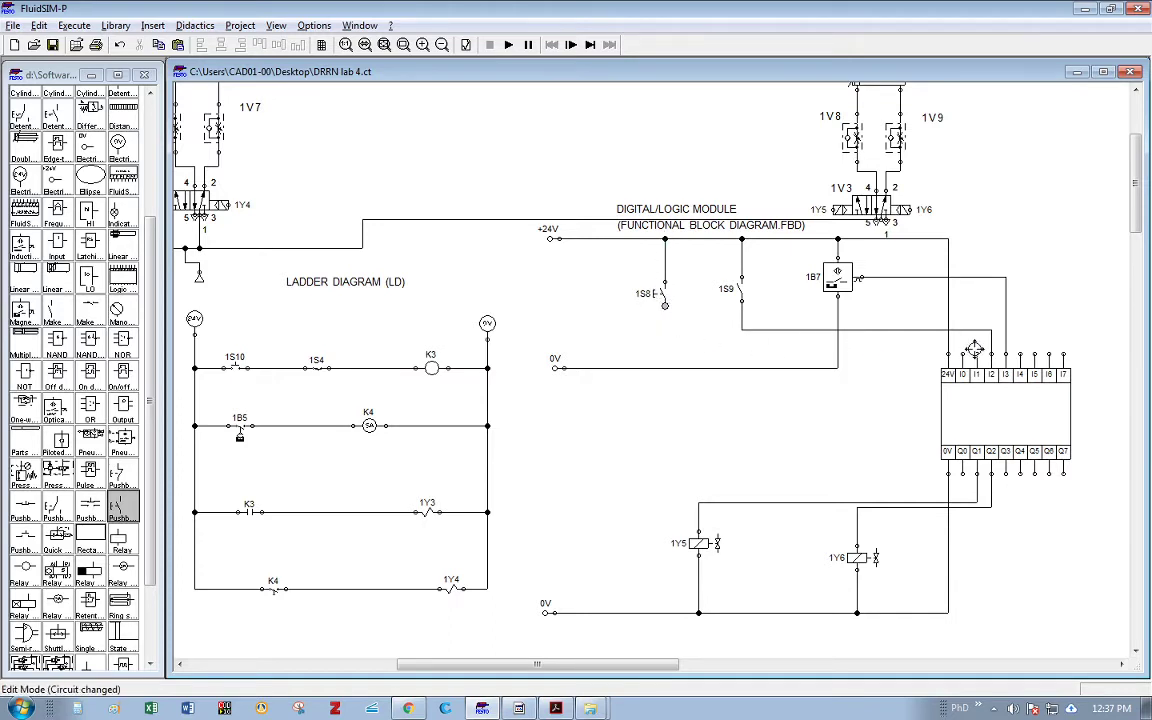
left_click_drag(977, 353, 665, 305)
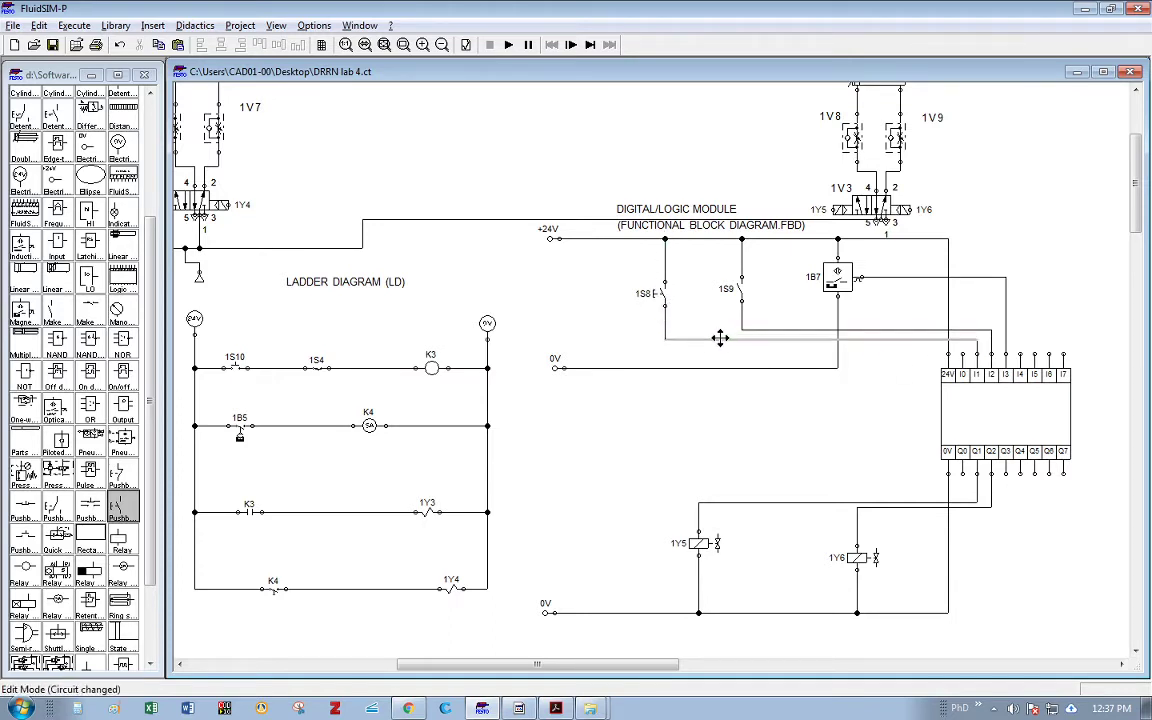
left_click(643, 437)
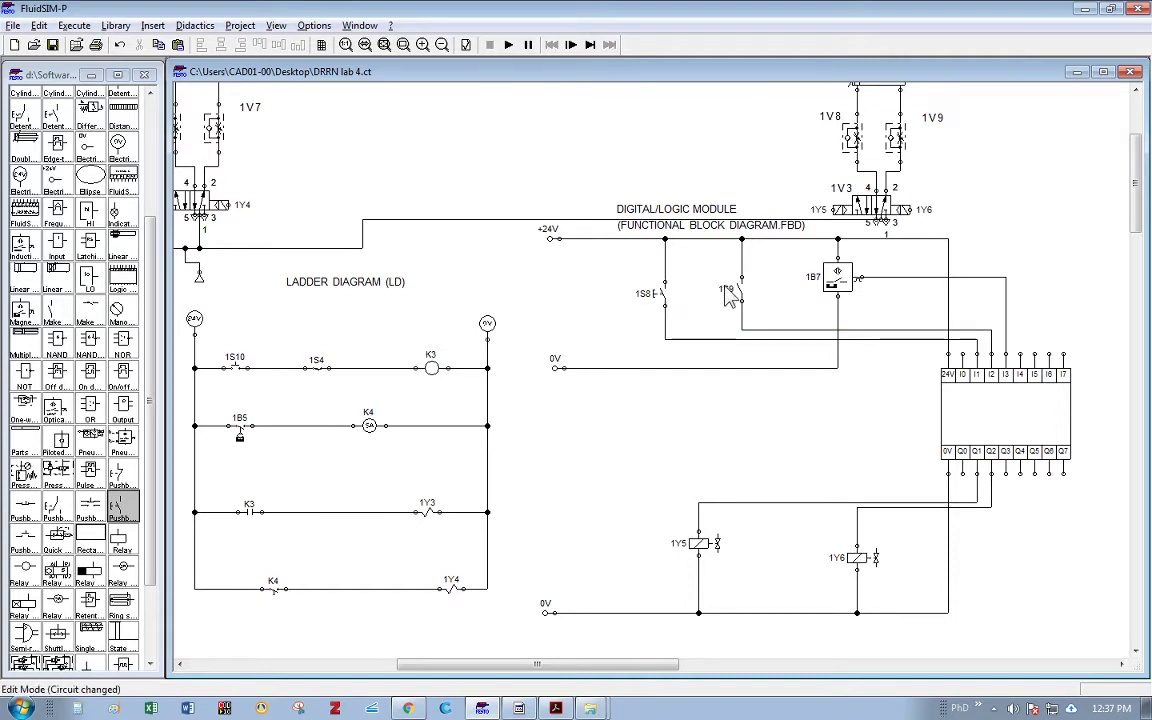
Step: Relabel make switch 1S9 as 1S6 and change label 1S7 on cylinder 1A3's distance rule to 1B7
scroll(830, 200, "up", 1)
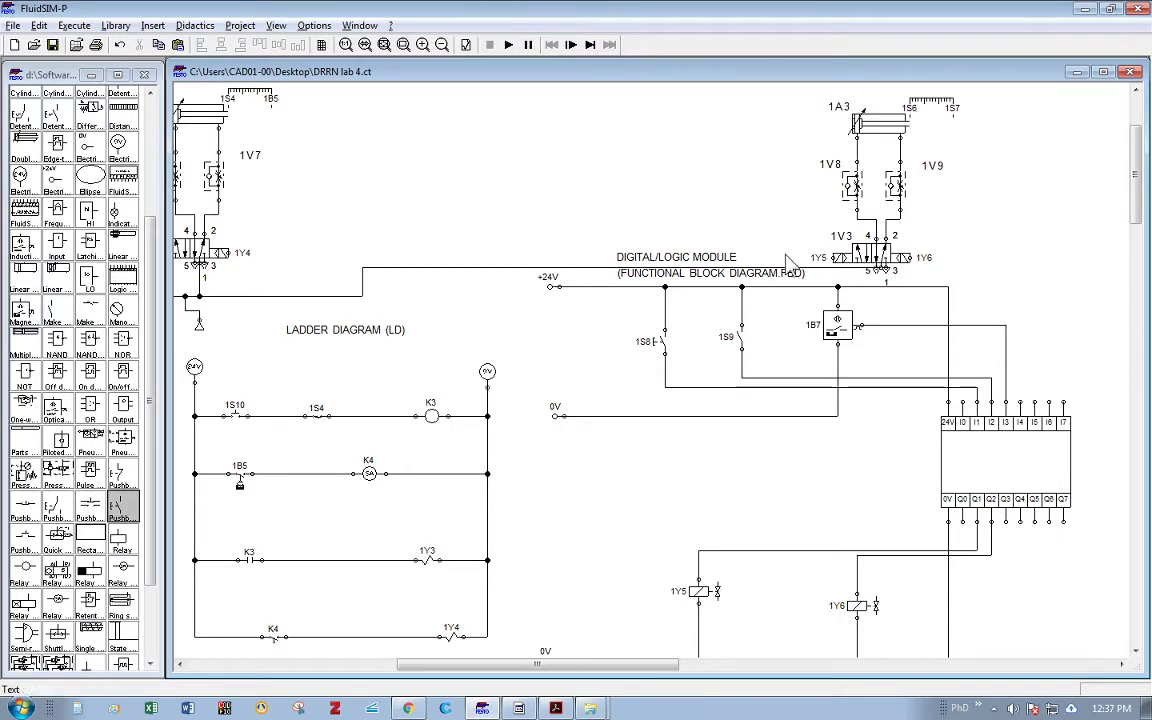
double_click(745, 345)
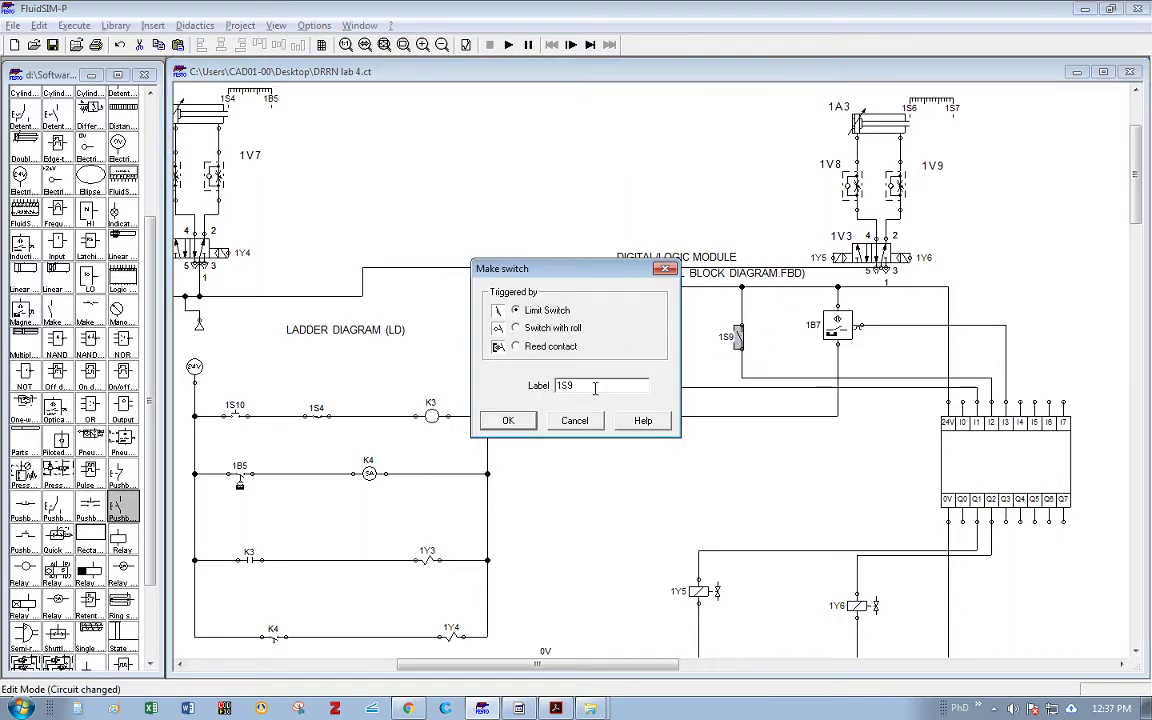
left_click(508, 420)
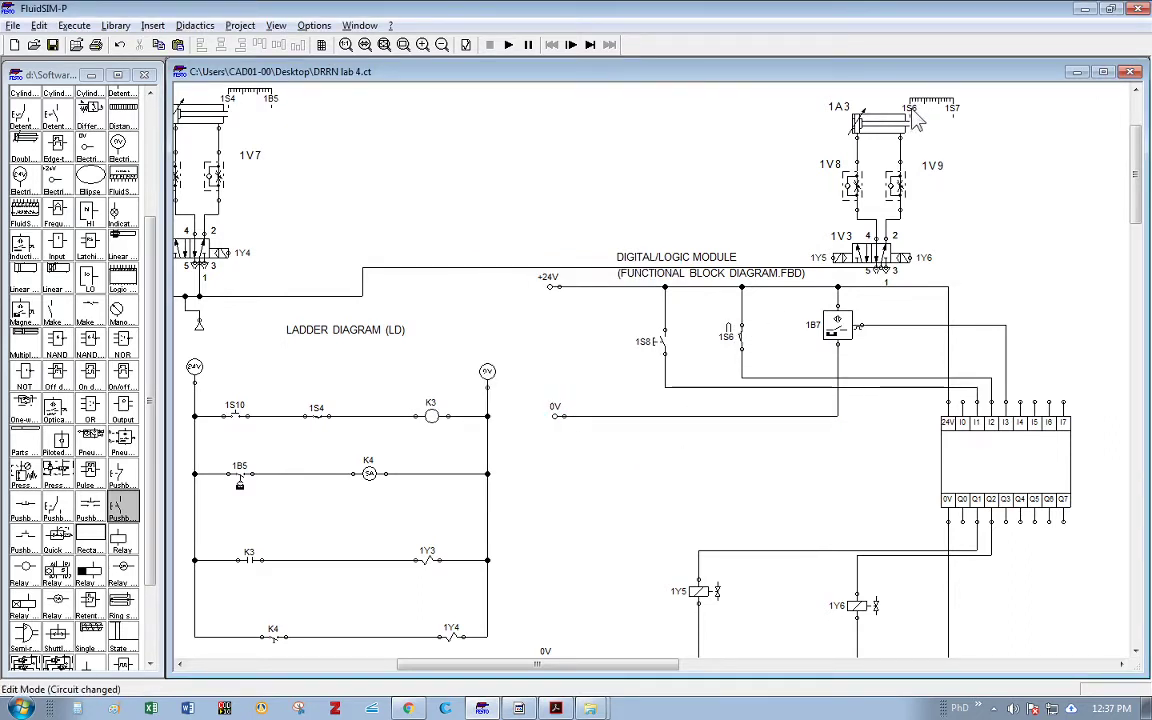
double_click(953, 117)
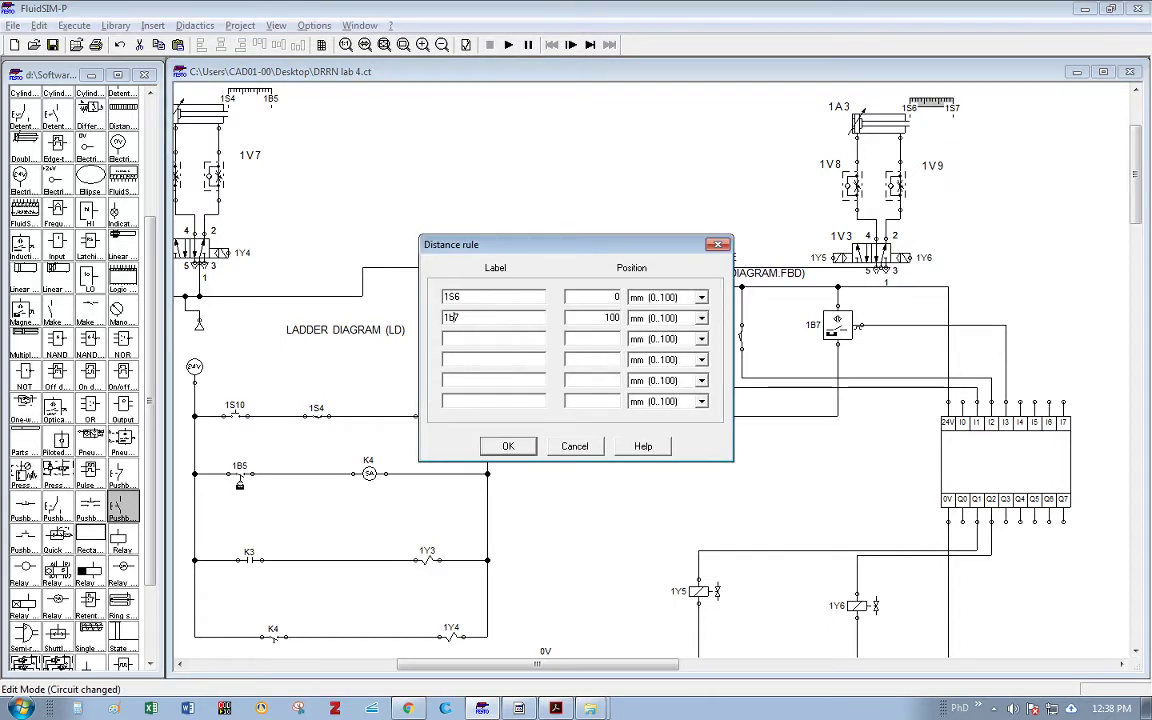
left_click(506, 446)
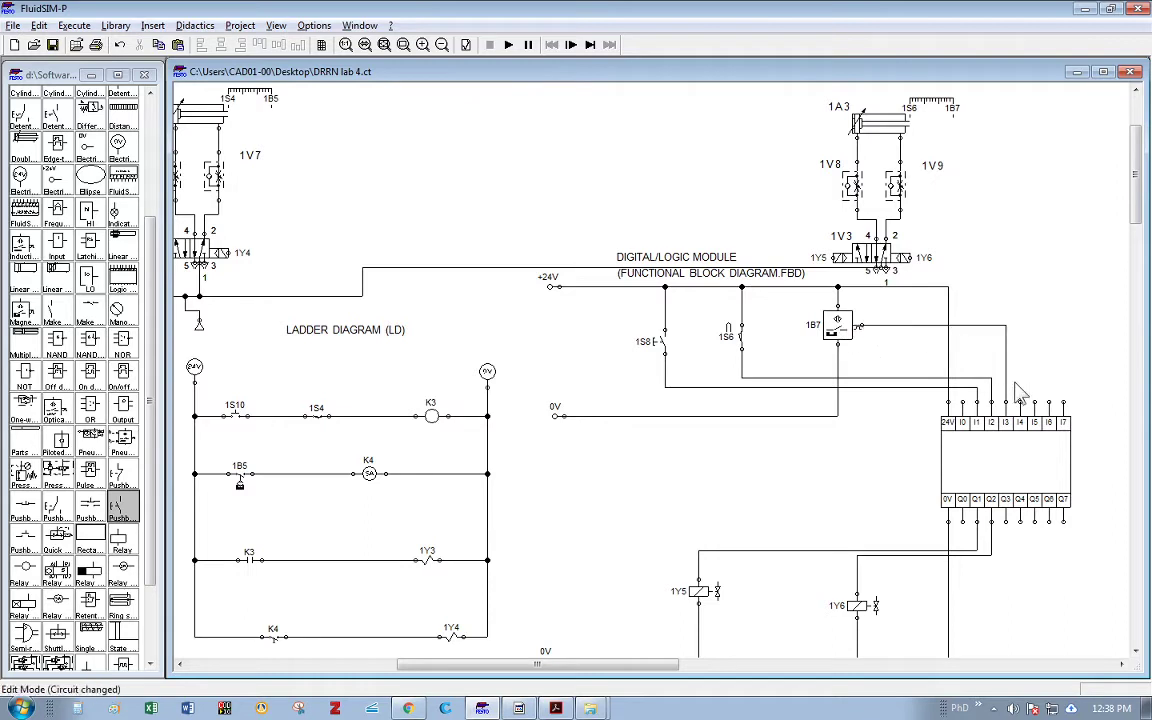
Step: Examine the logic module circuit against the labels of cylinder 1A3 and valve 1V3
scroll(871, 457, "down", 1)
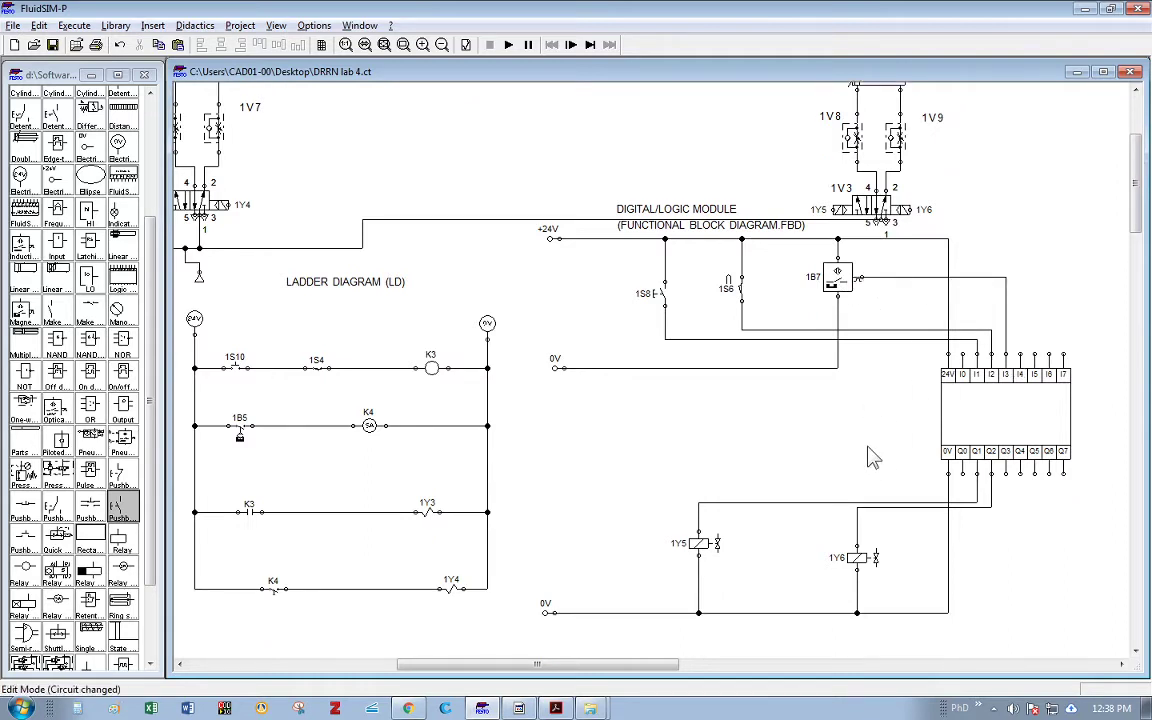
left_click_drag(515, 238, 966, 551)
left_click(1021, 561)
scroll(963, 540, "up", 1)
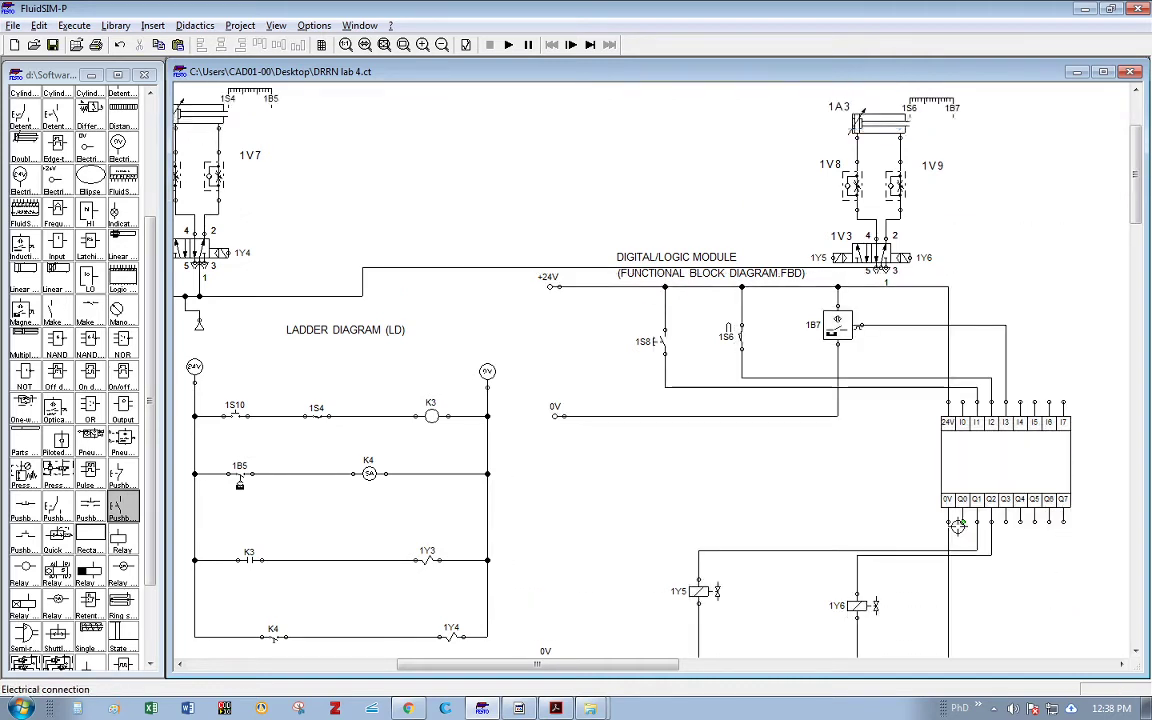
left_click_drag(905, 84, 711, 251)
left_click(763, 205)
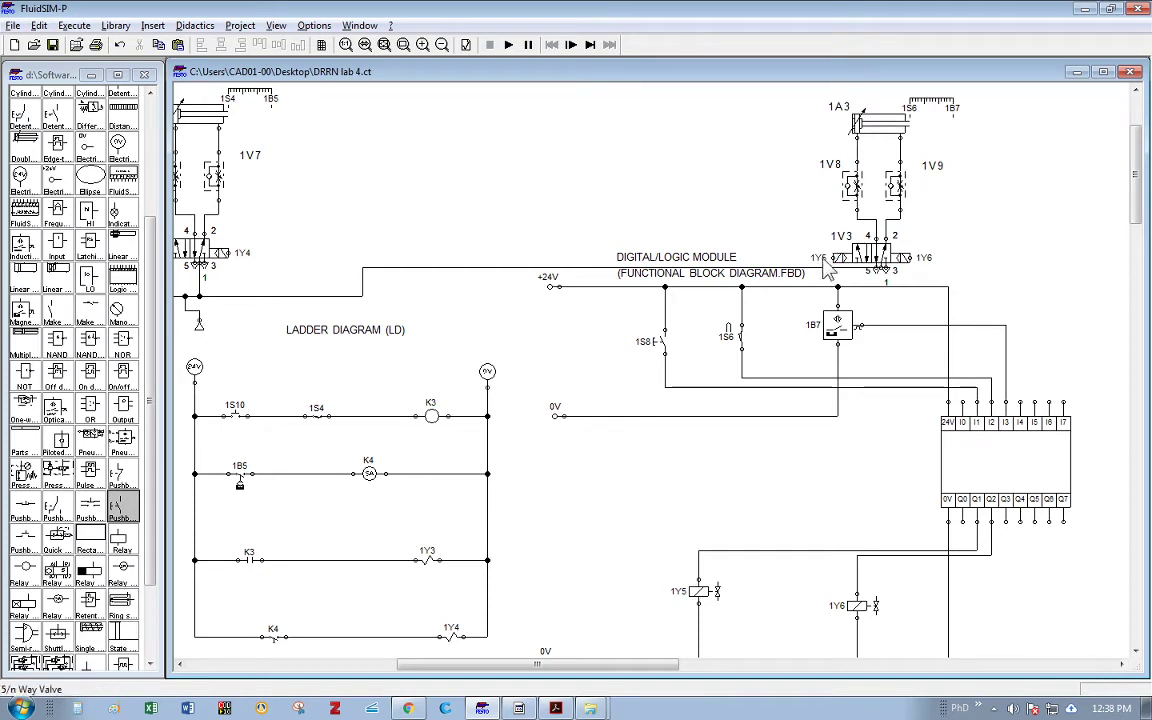
scroll(792, 492, "down", 2)
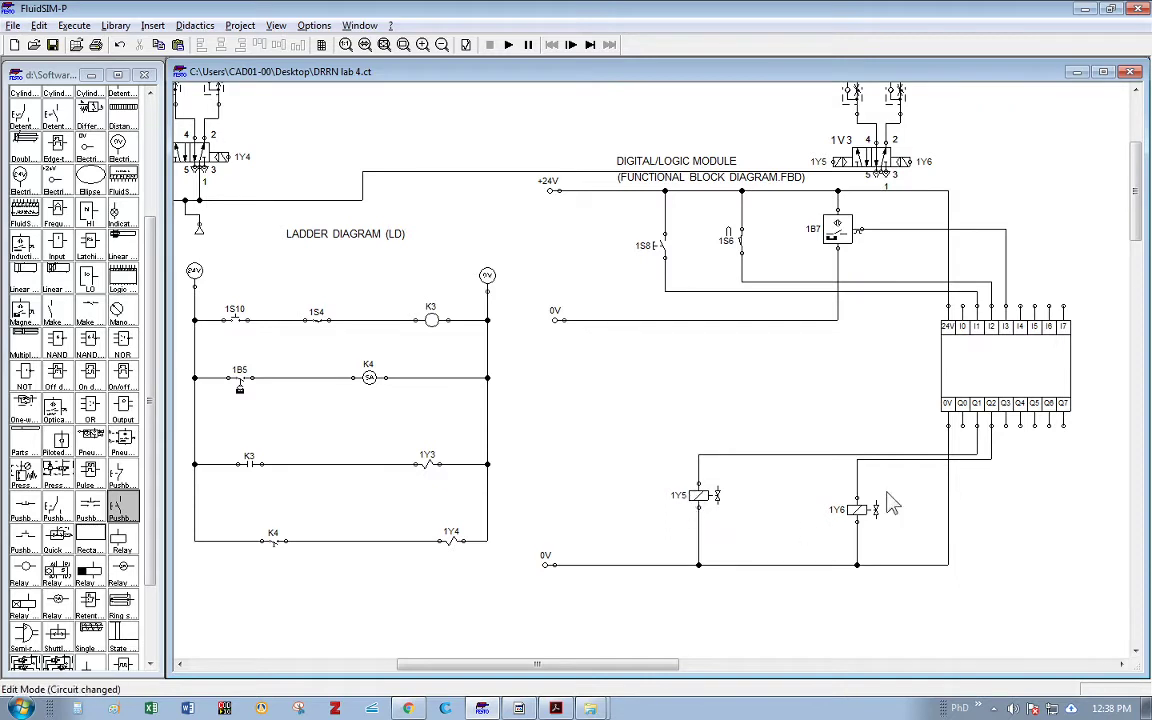
scroll(798, 388, "up", 1)
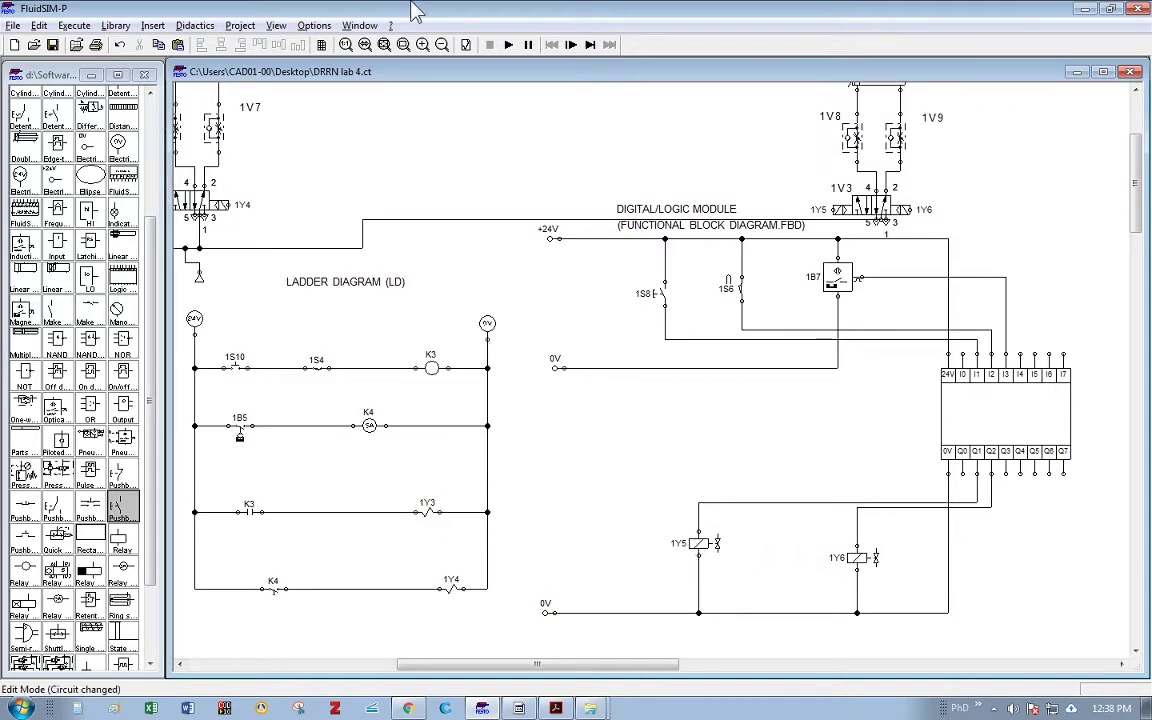
Step: Replace the pneumatic supply line flagged by the simulation check with a new one to valve 1V3's port 1, and briefly test the simulation
left_click(508, 44)
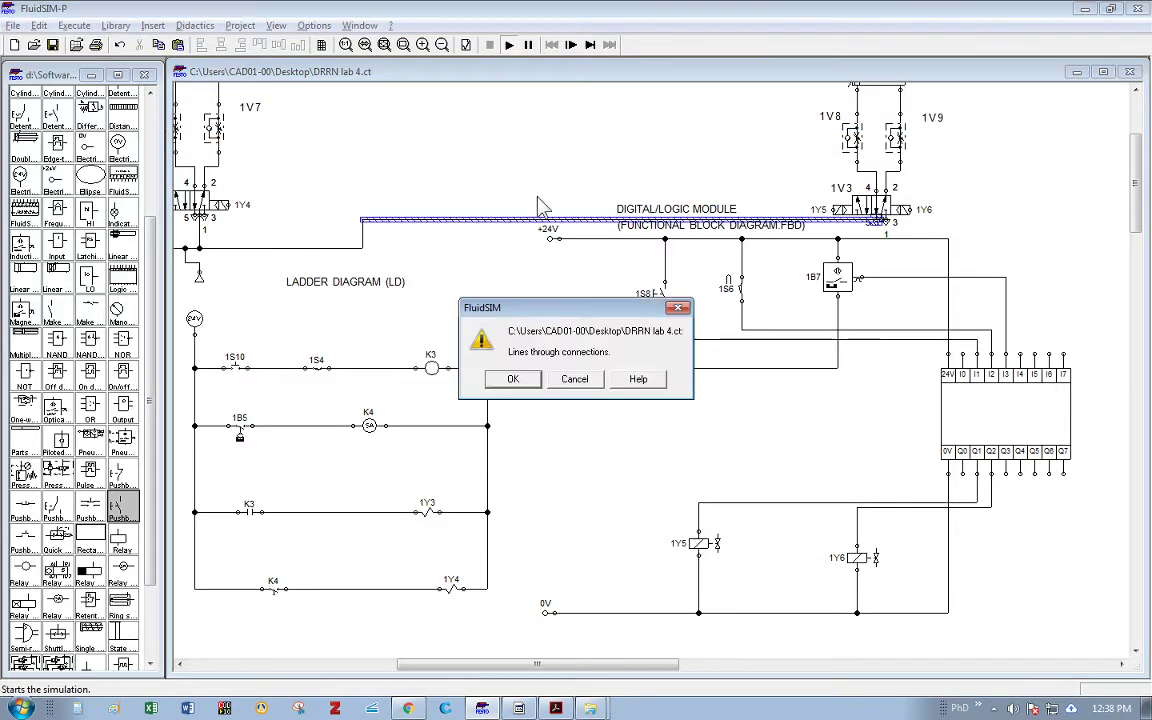
left_click(578, 386)
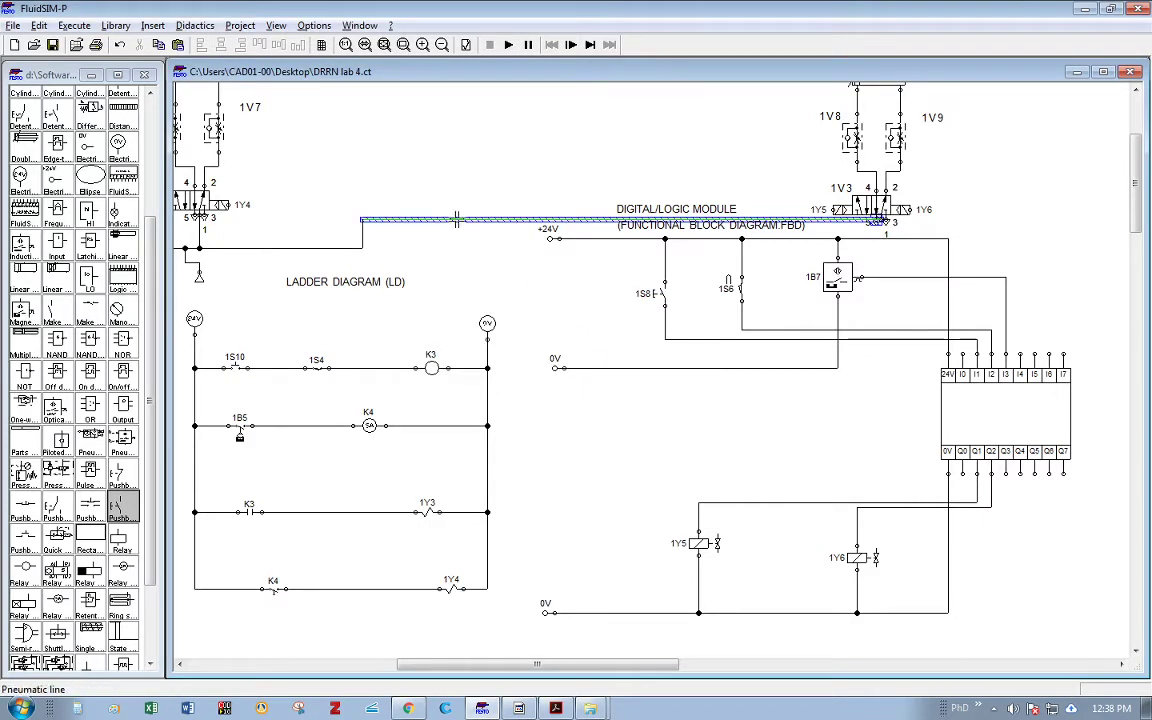
key("Delete")
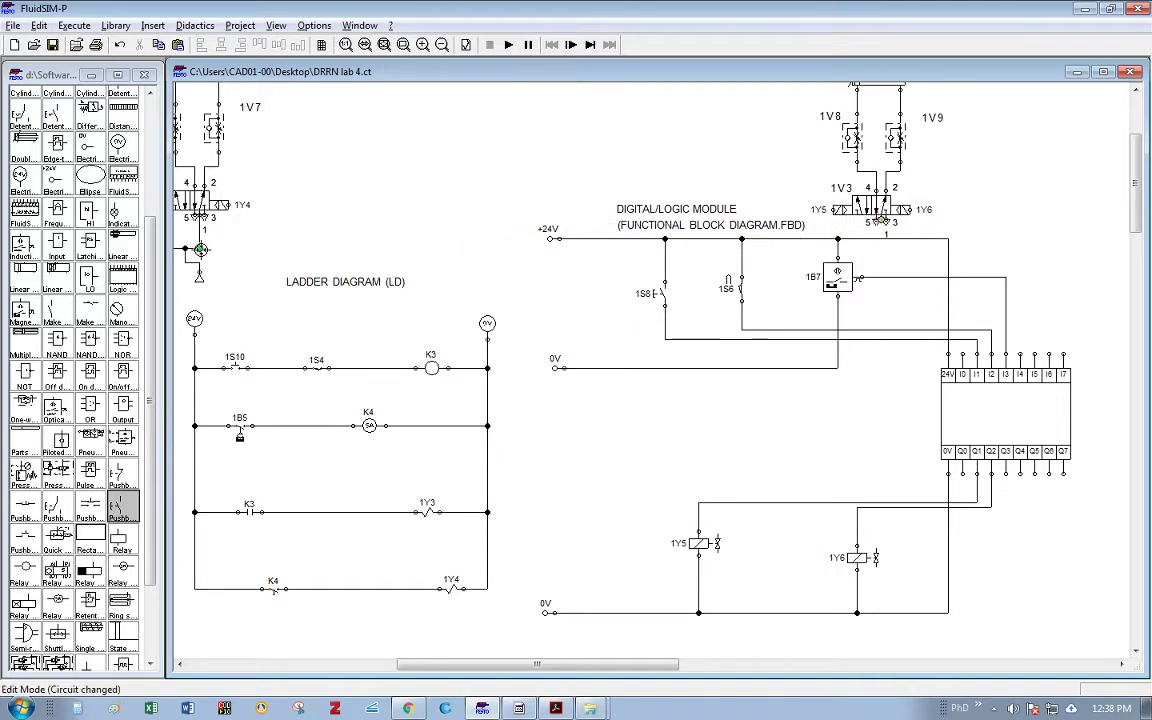
left_click_drag(200, 249, 882, 232)
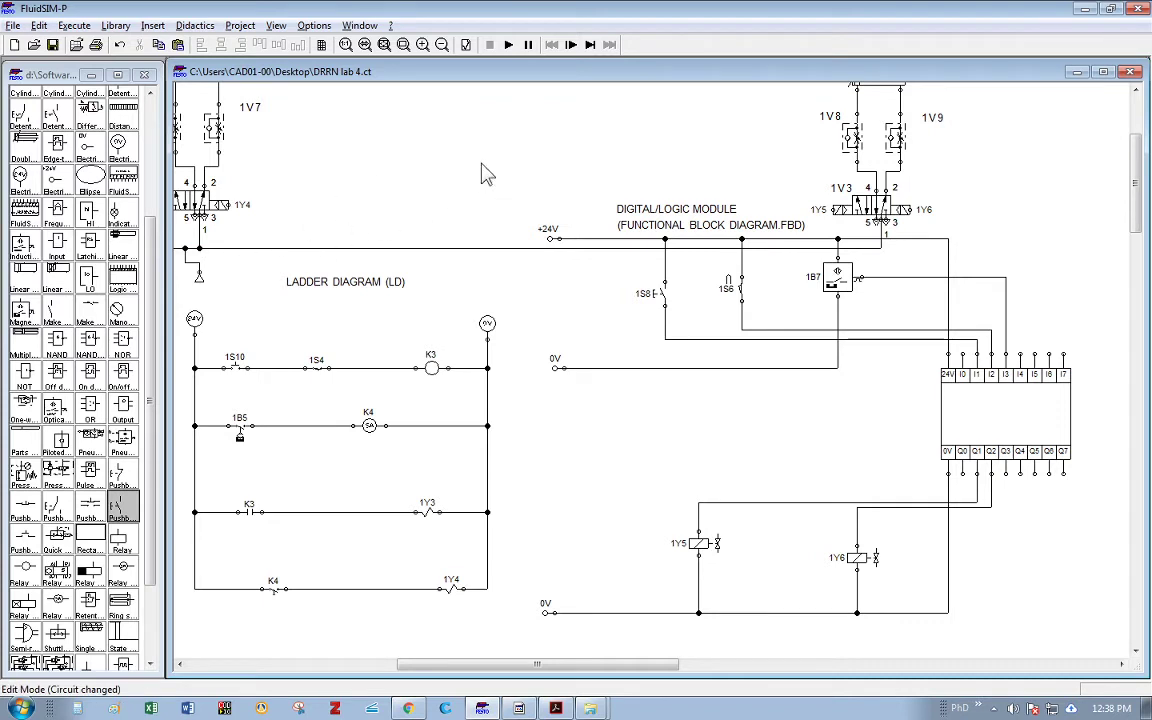
left_click(508, 45)
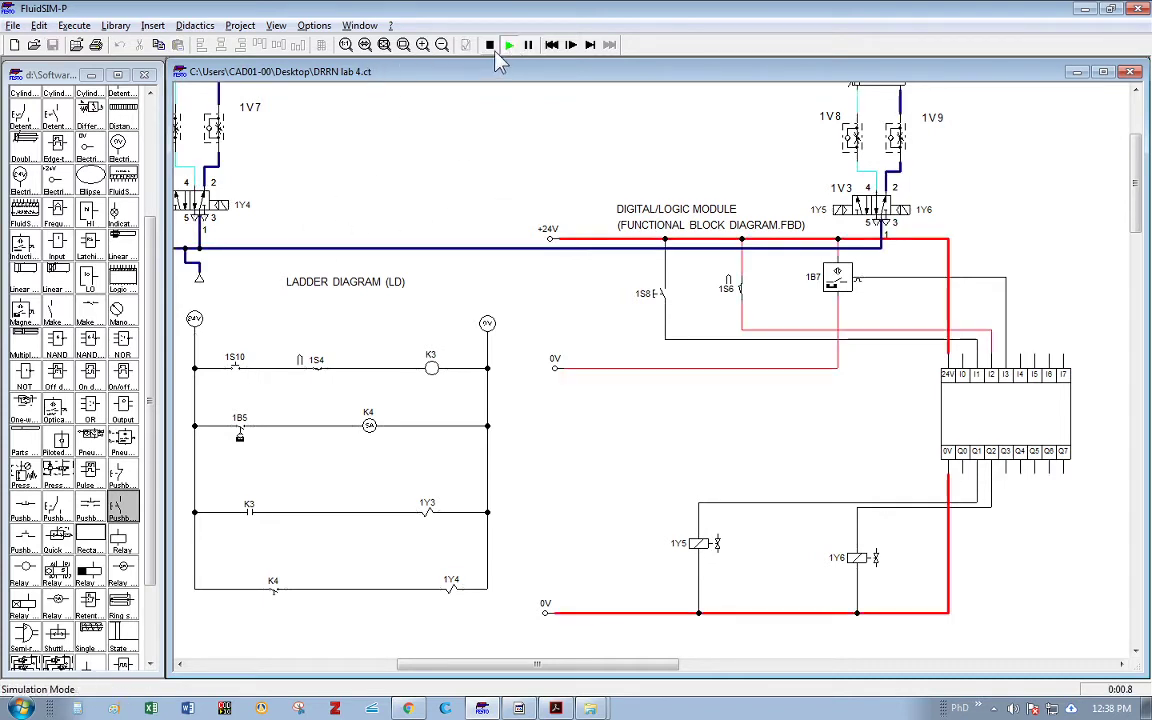
left_click(489, 45)
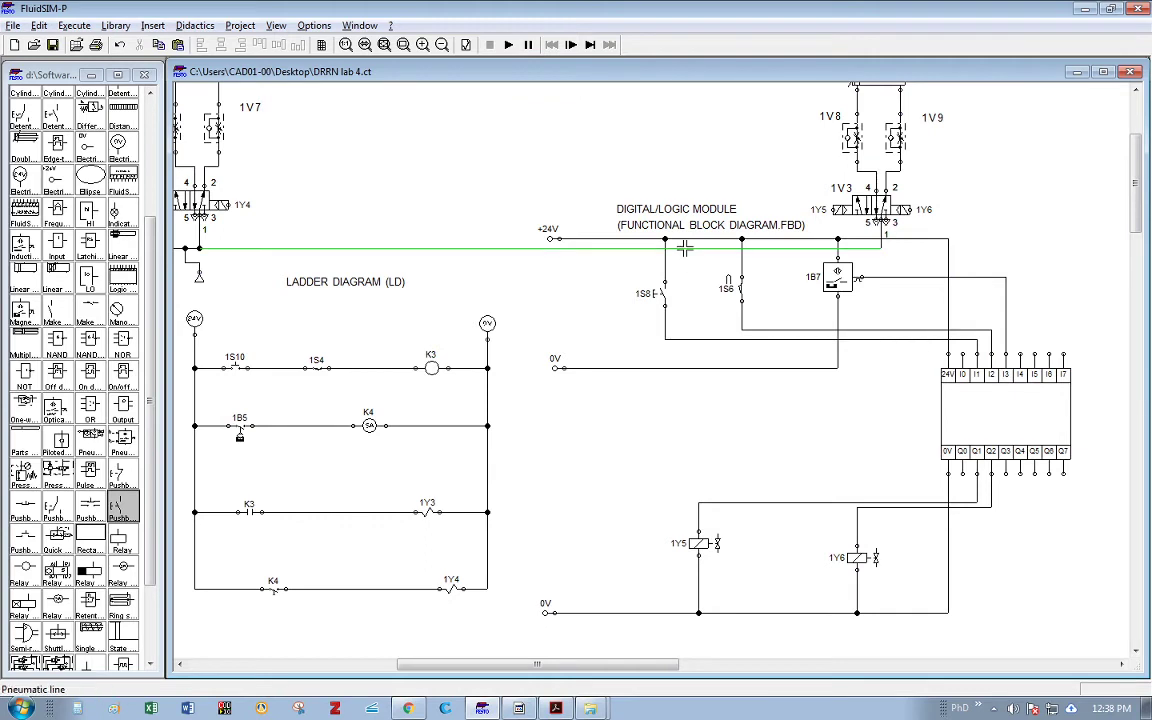
Step: Move the DIGITAL/LOGIC MODULE heading and its FUNCTIONAL BLOCK DIAGRAM subtitle clear of valve 1V3, and shift the pneumatic supply line above the +24V line
left_click_drag(684, 249, 597, 183)
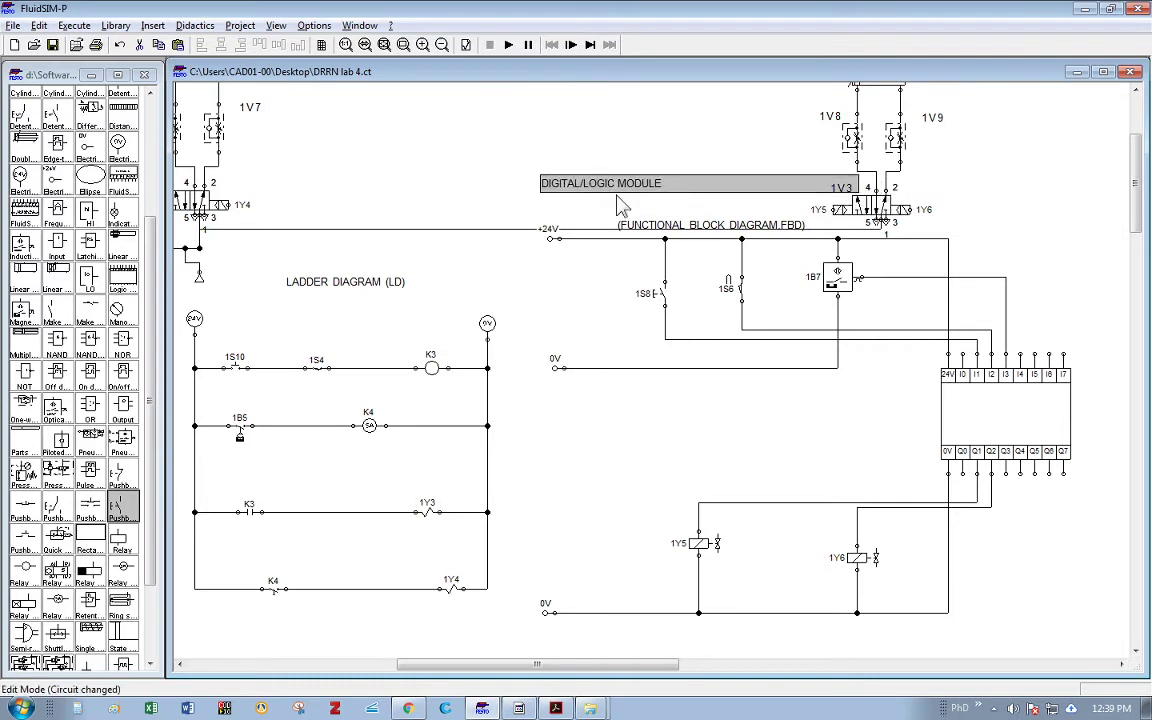
left_click_drag(620, 225, 604, 218)
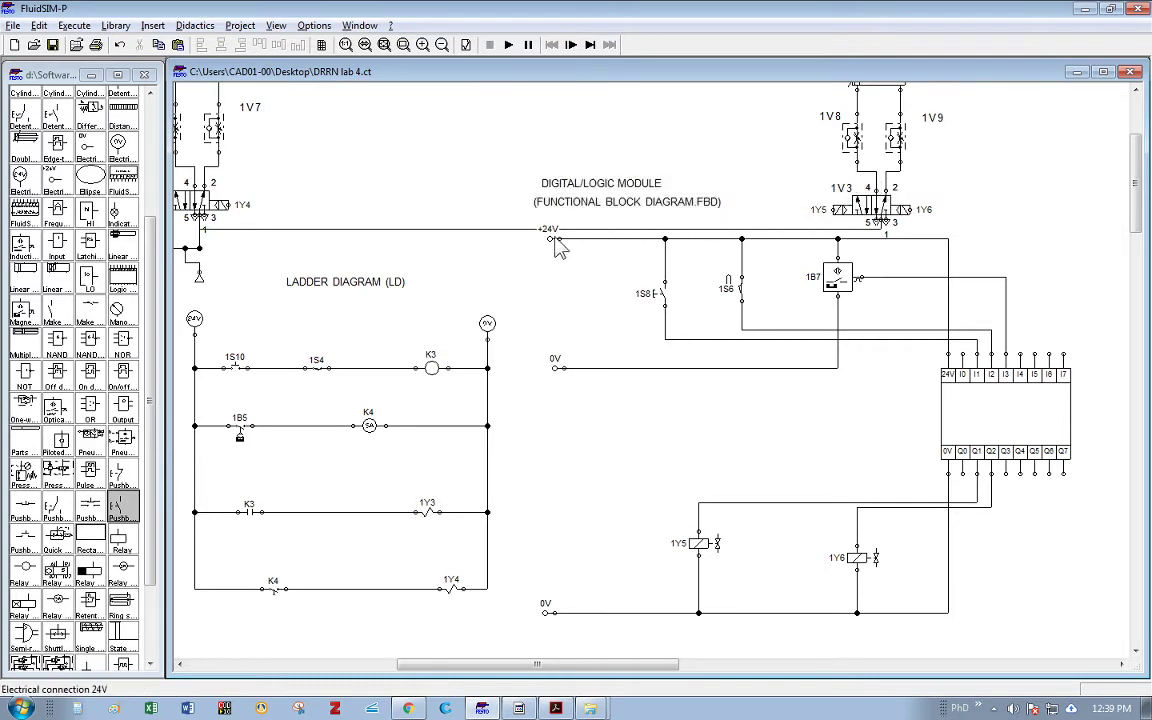
left_click_drag(532, 228, 531, 225)
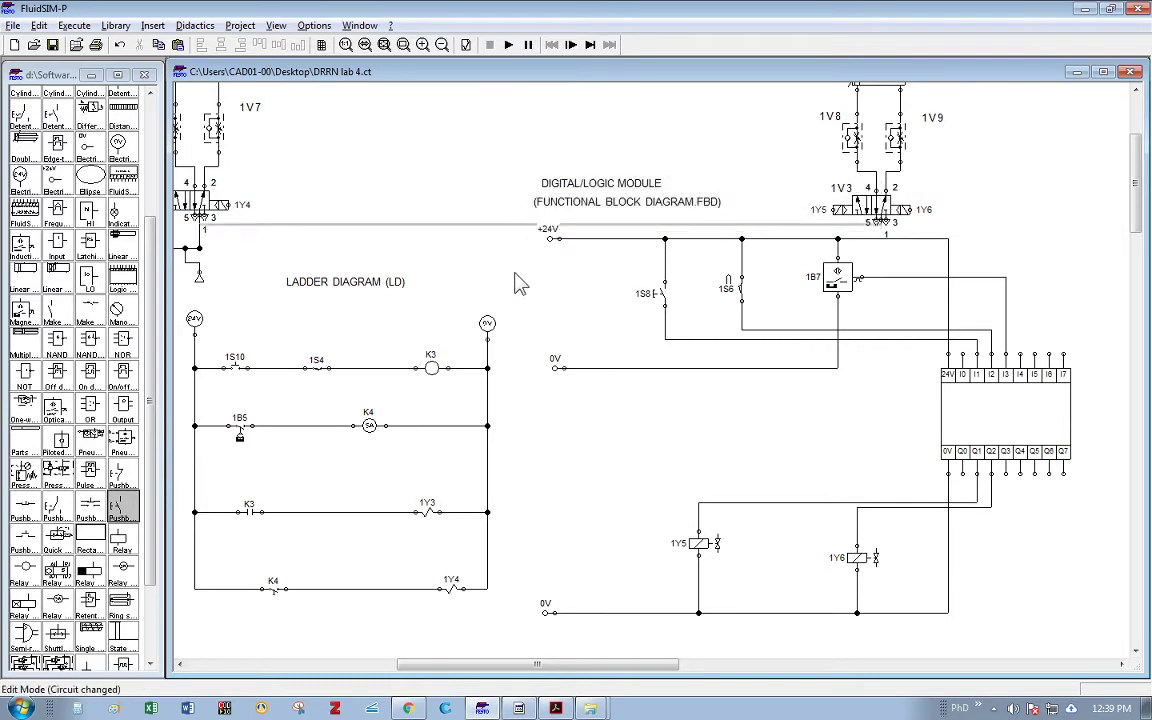
Step: Run the simulation check and reroute the superimposed pneumatic line away from port 1 of the ladder circuit's valve
left_click(509, 45)
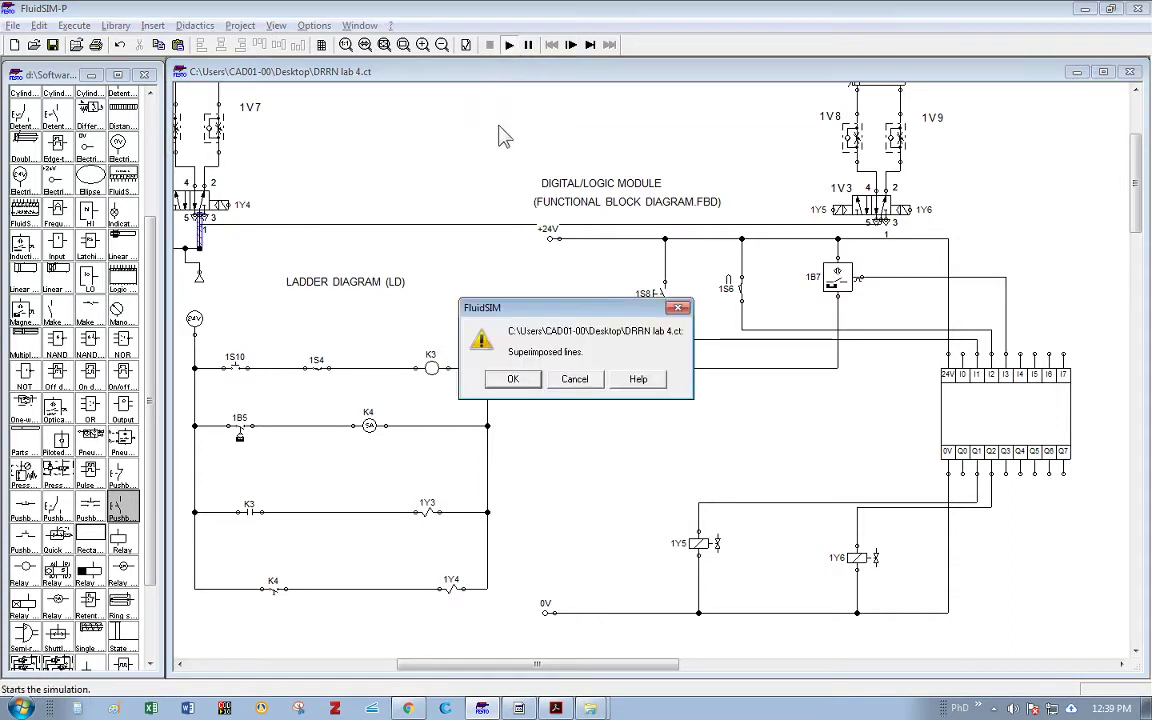
left_click(511, 378)
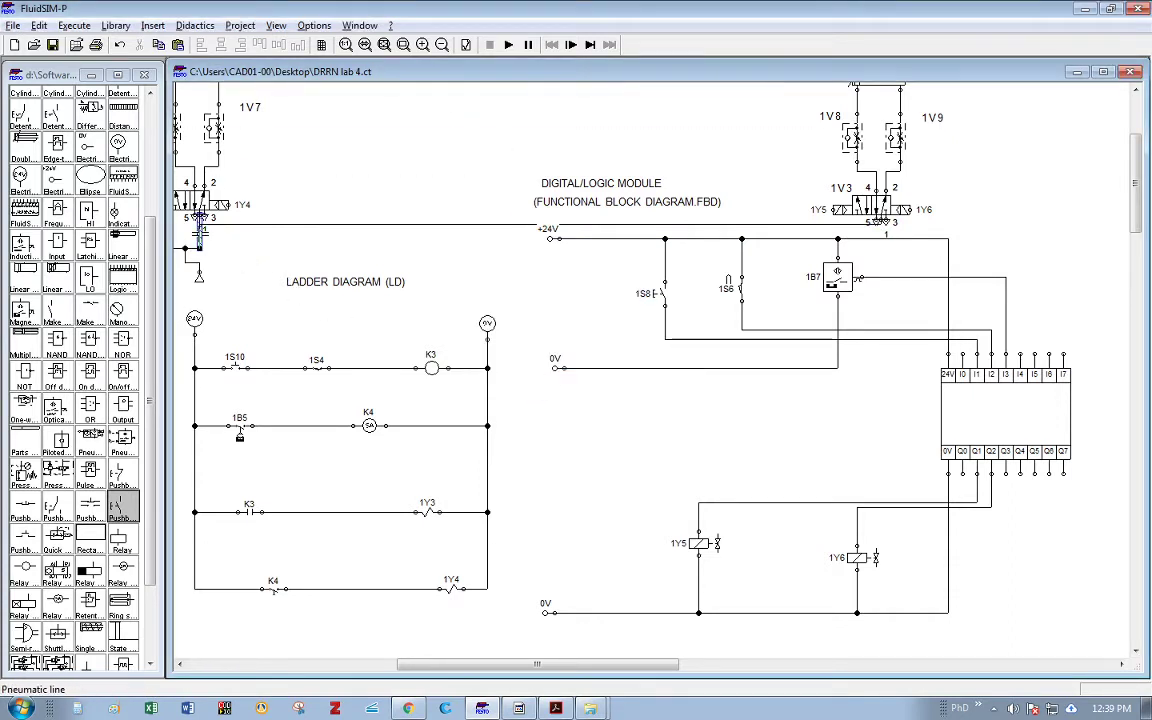
left_click(185, 210)
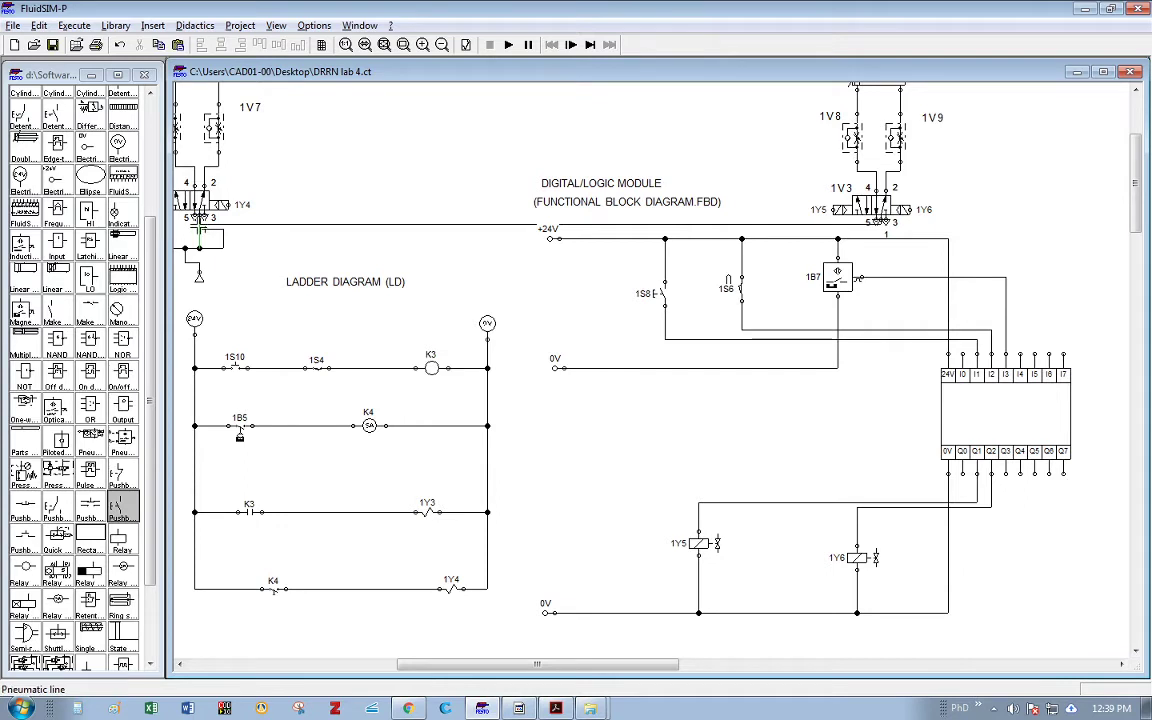
left_click_drag(225, 232, 233, 240)
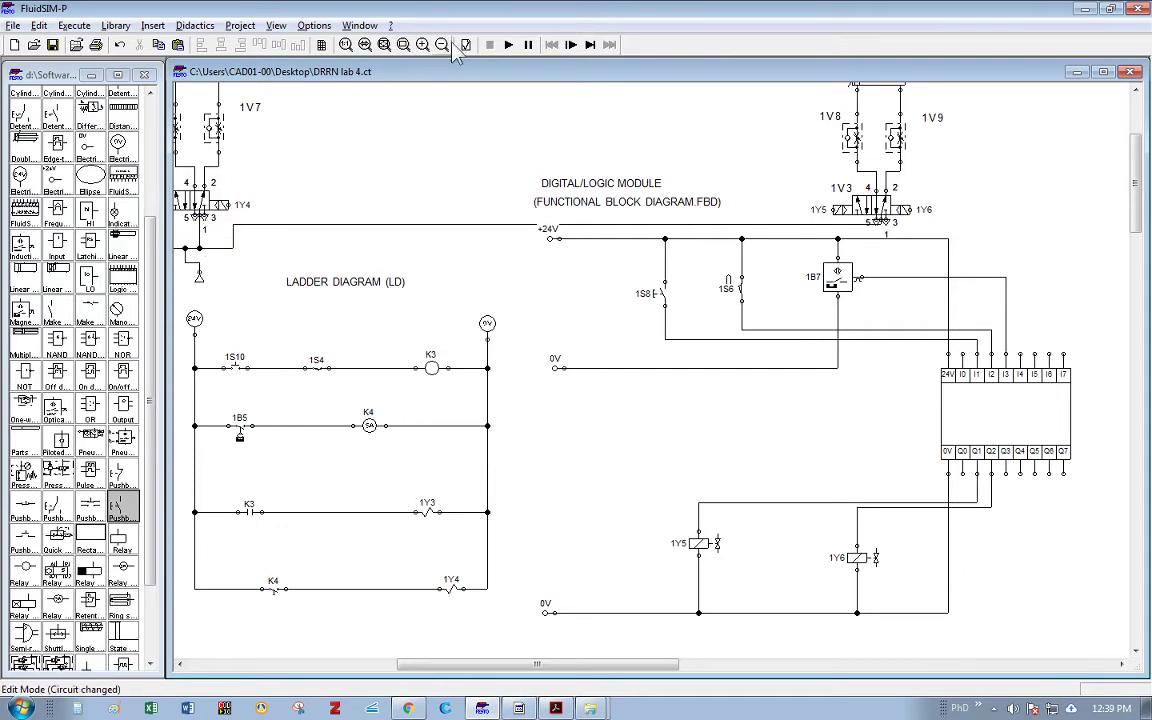
Step: Run the simulation to check the pneumatic supply and logic module circuit, and stop it
left_click(508, 44)
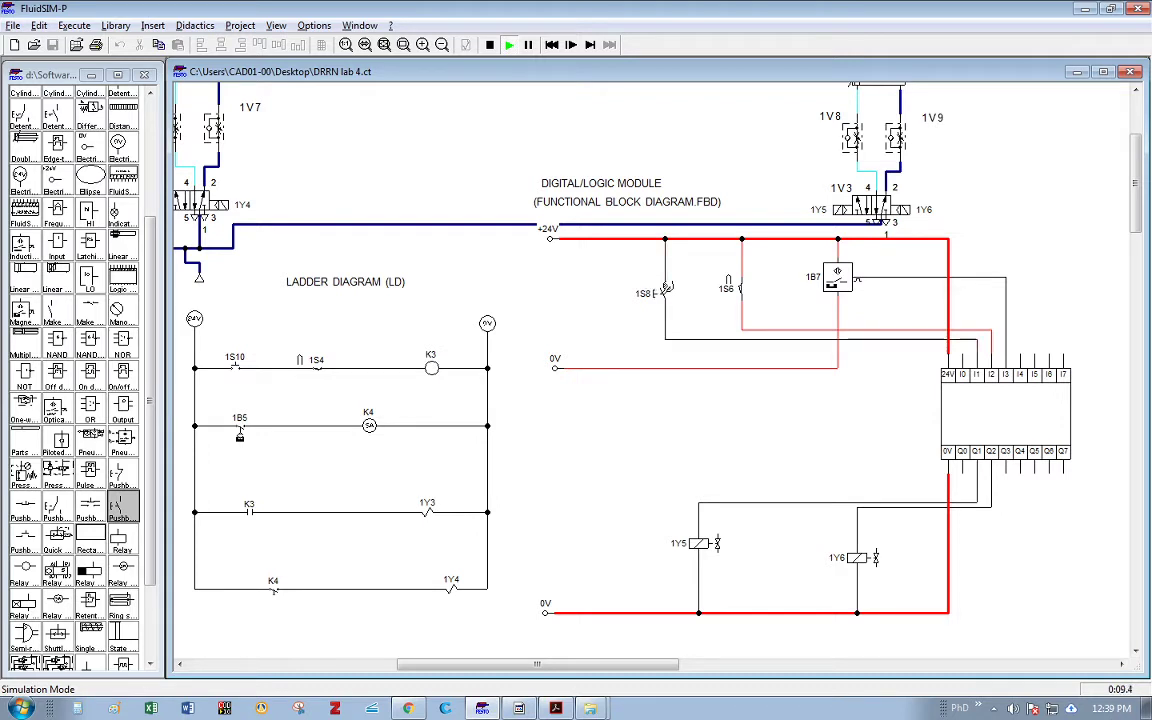
scroll(667, 287, "up", 1)
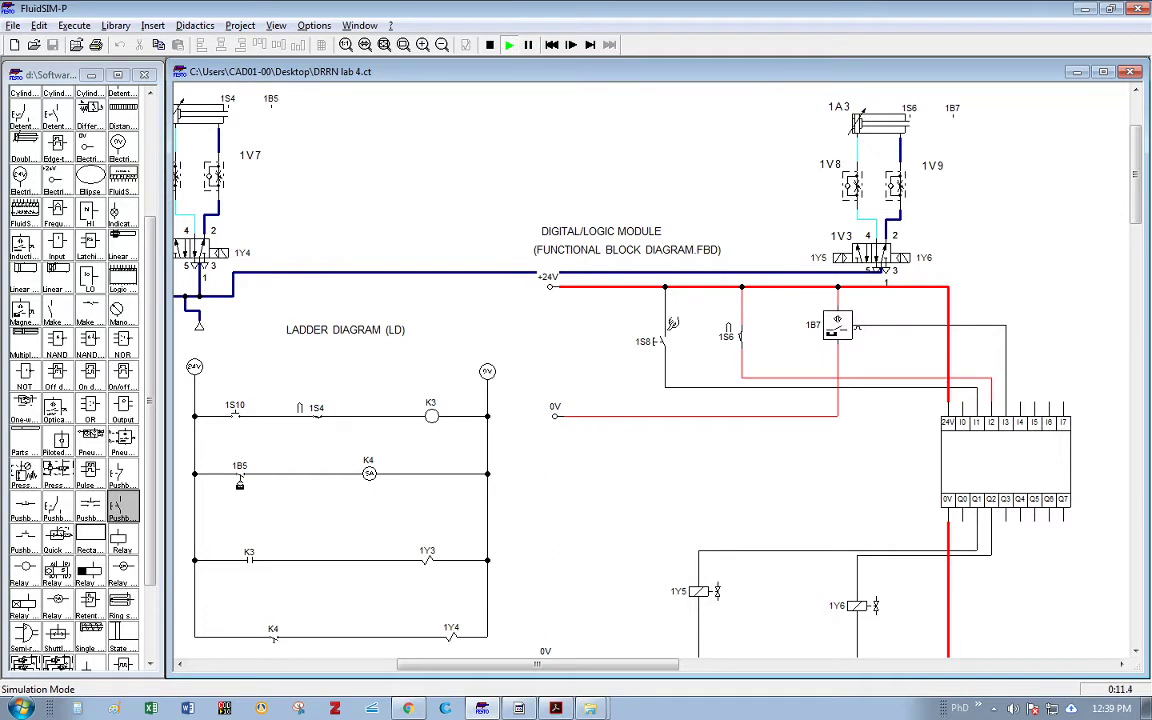
left_click(489, 44)
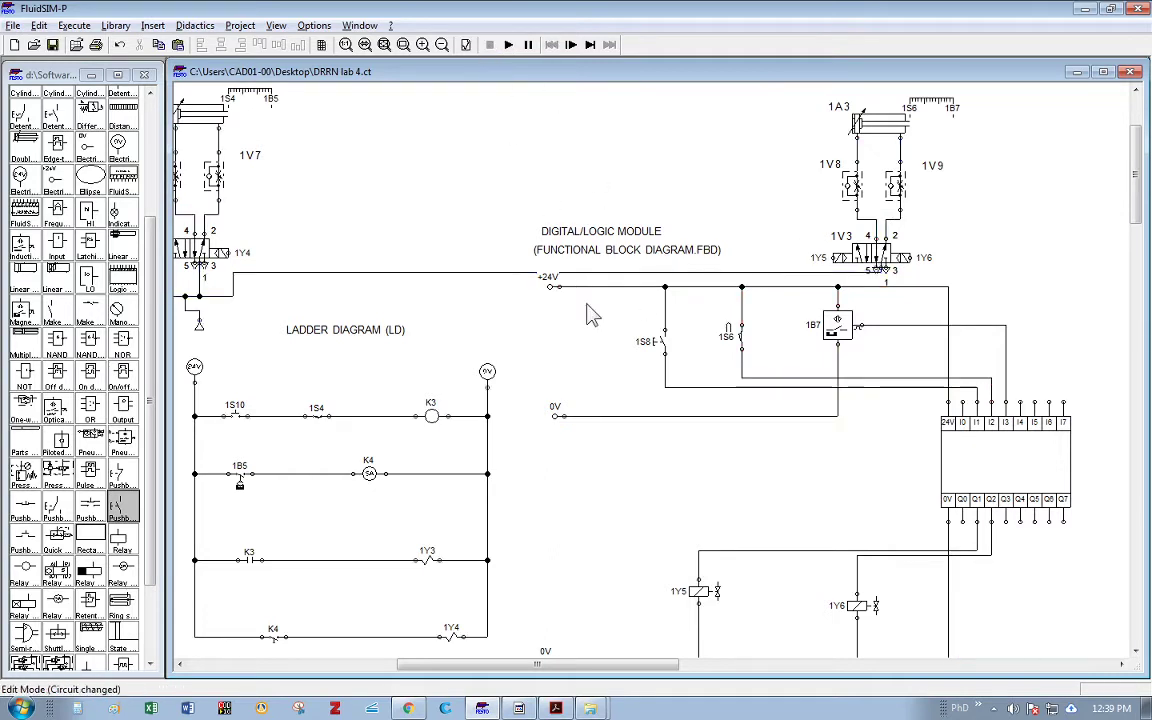
scroll(590, 316, "down", 1)
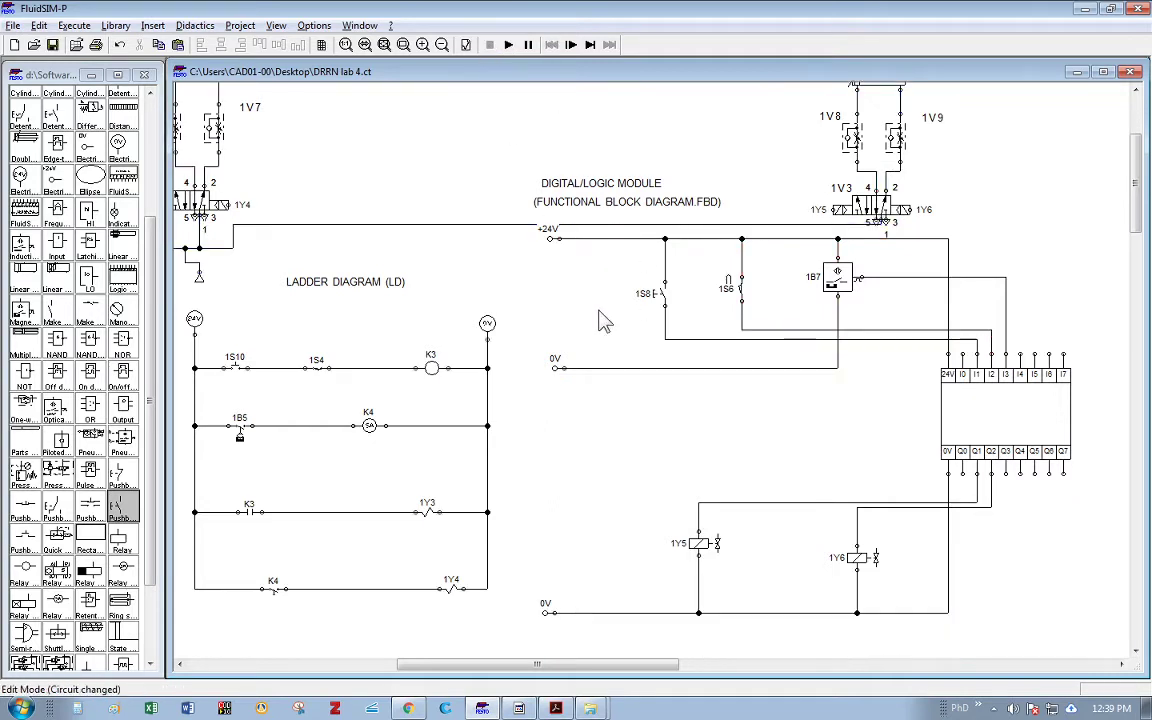
Step: Examine the logic module's internal inputs and outputs, and the 1S8 and 1S6 switches feeding it
double_click(1005, 418)
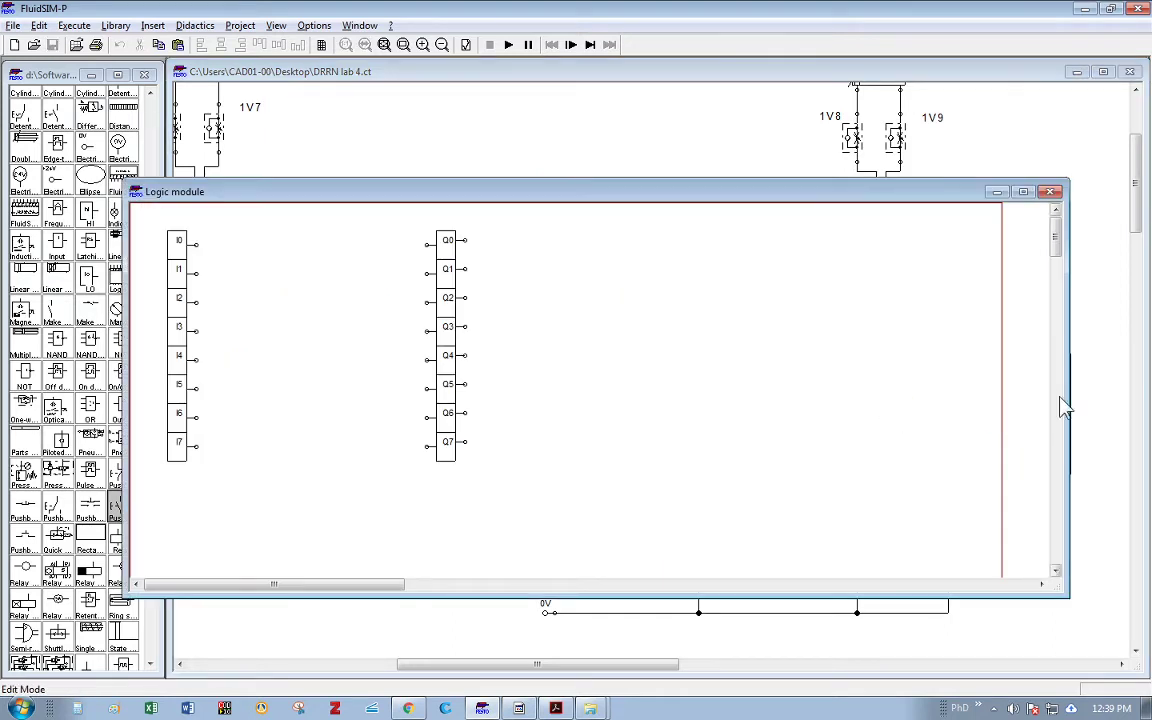
left_click_drag(1067, 396, 636, 345)
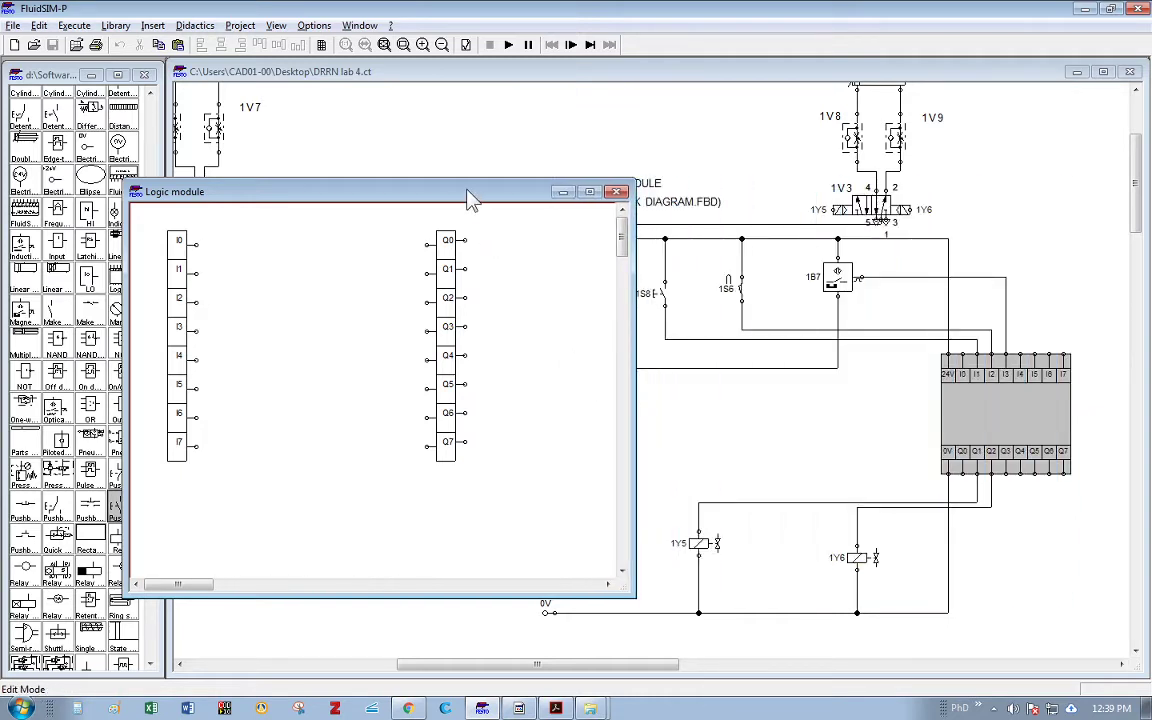
left_click_drag(470, 199, 630, 231)
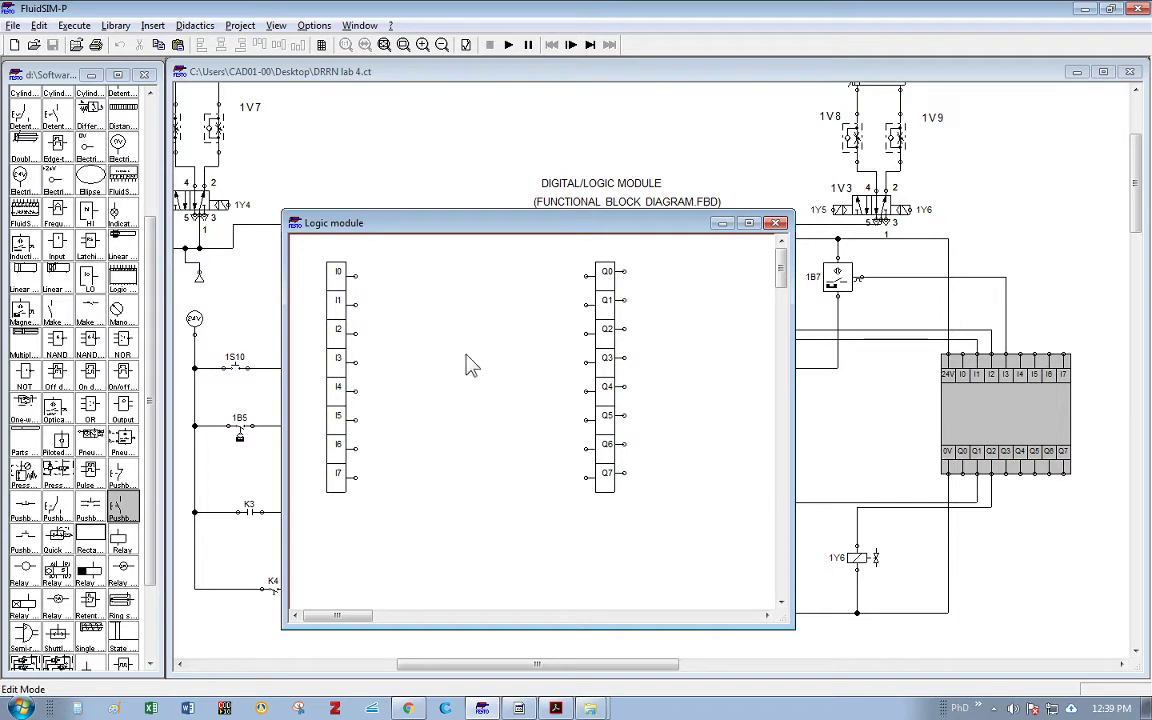
left_click(778, 224)
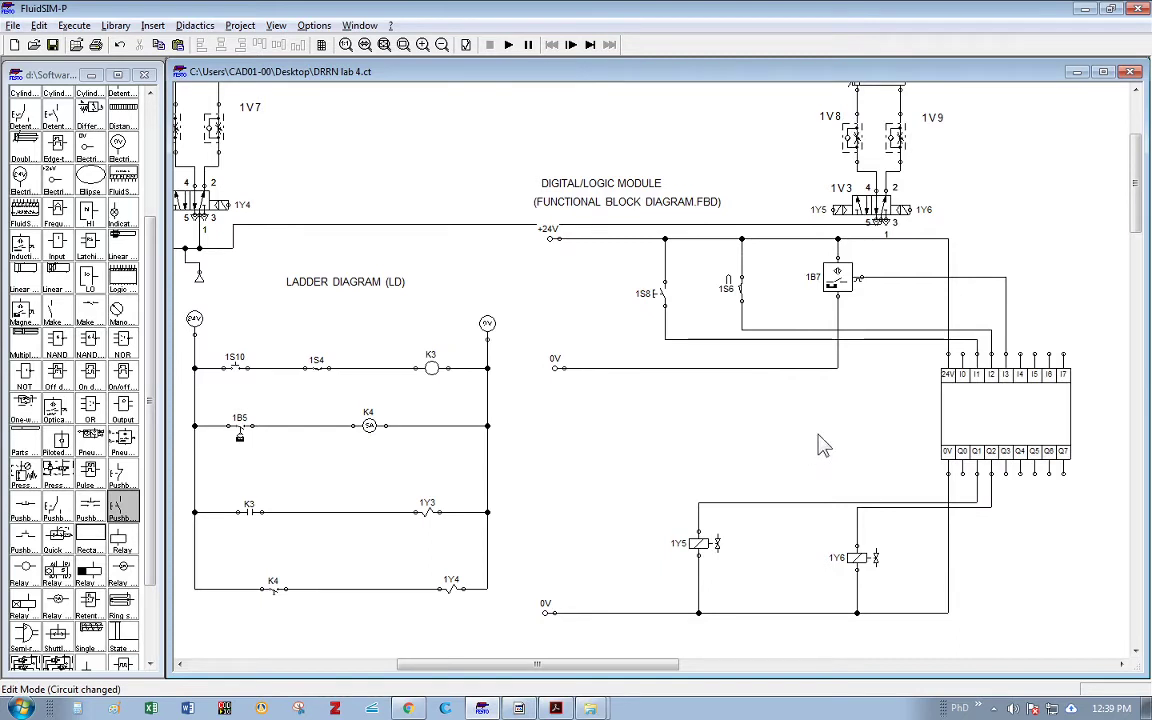
left_click_drag(611, 260, 771, 327)
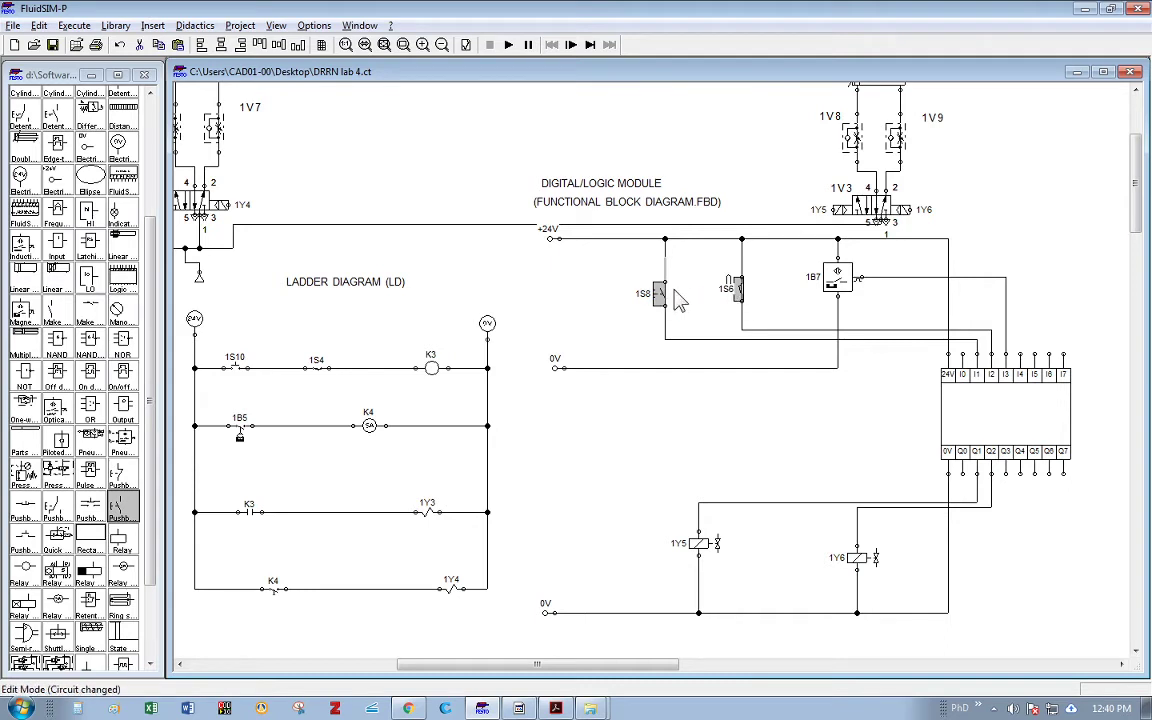
Step: Open the logic module and place an AND gate between its input and output blocks
double_click(975, 425)
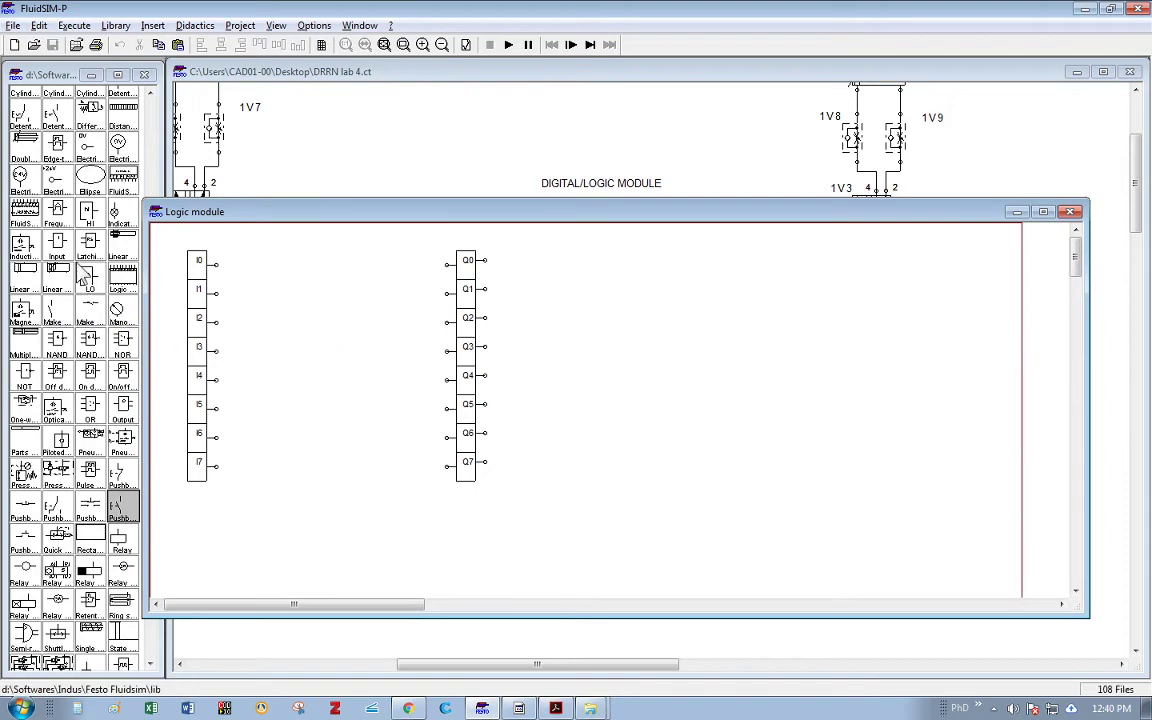
left_click_drag(185, 220, 256, 222)
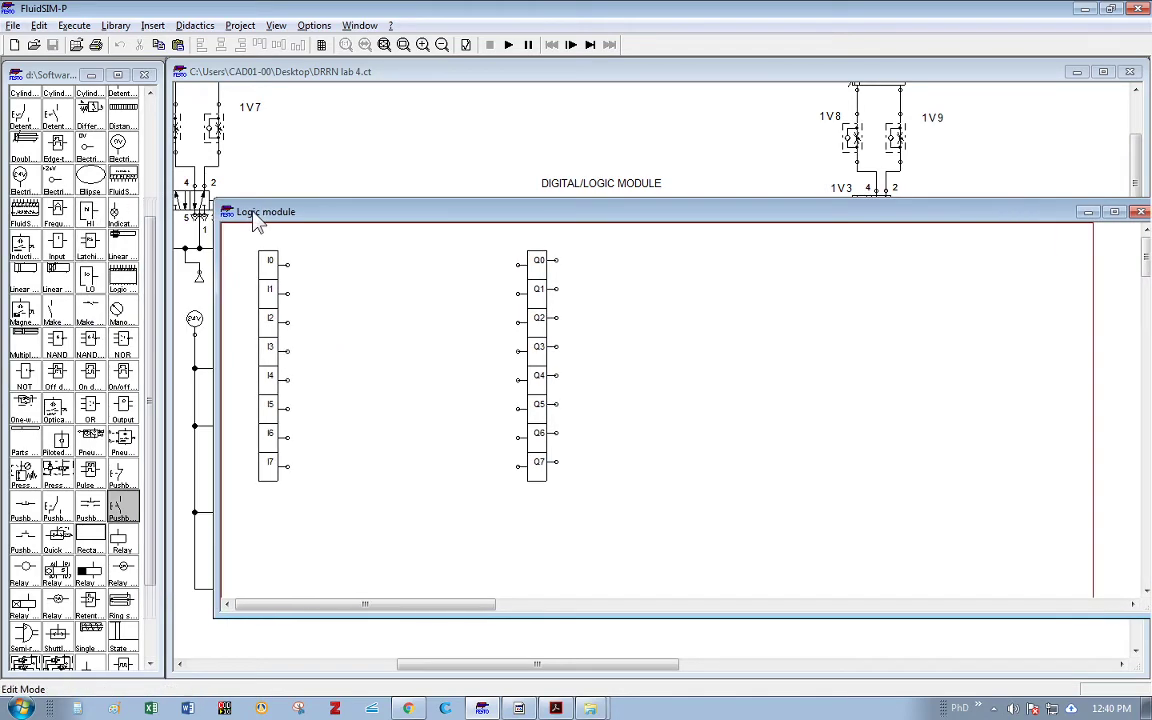
left_click_drag(152, 234, 155, 220)
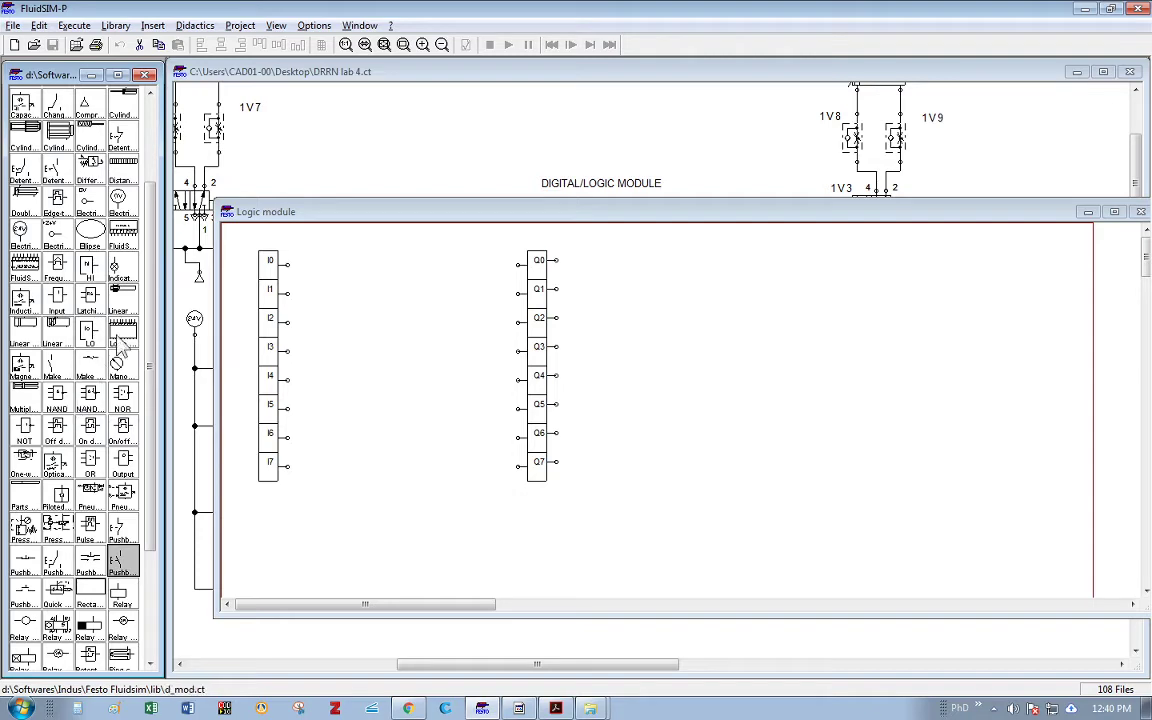
scroll(152, 271, "up", 1)
scroll(155, 283, "up", 4)
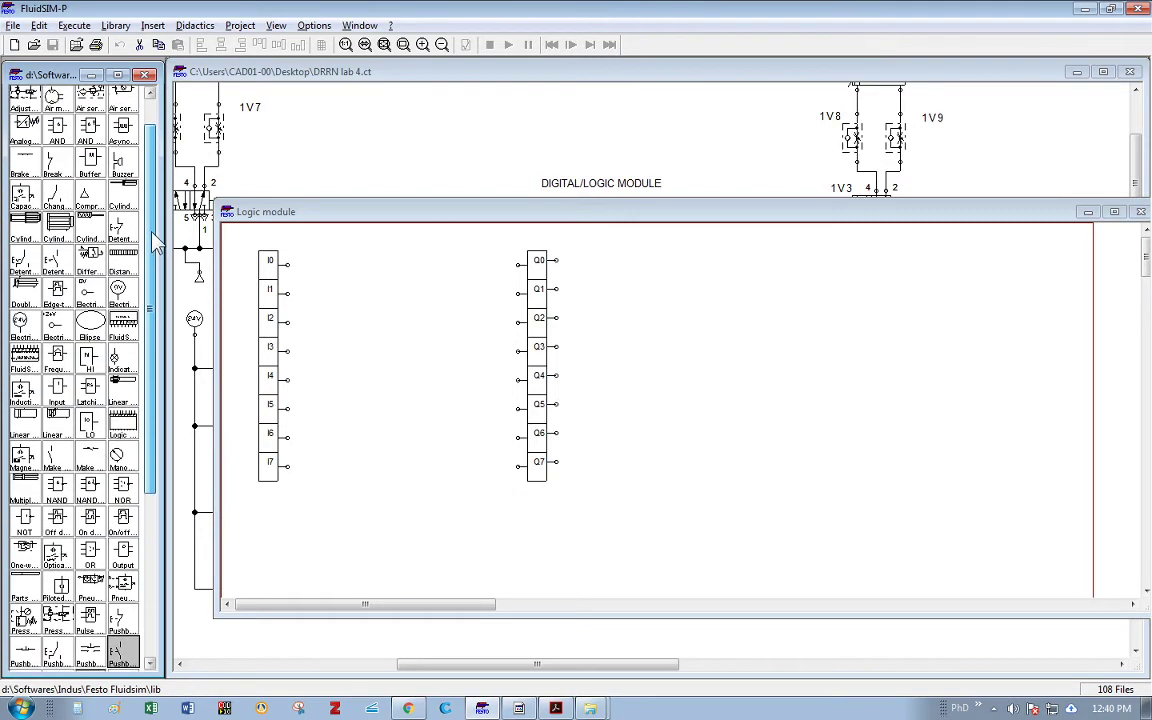
left_click_drag(57, 165, 345, 318)
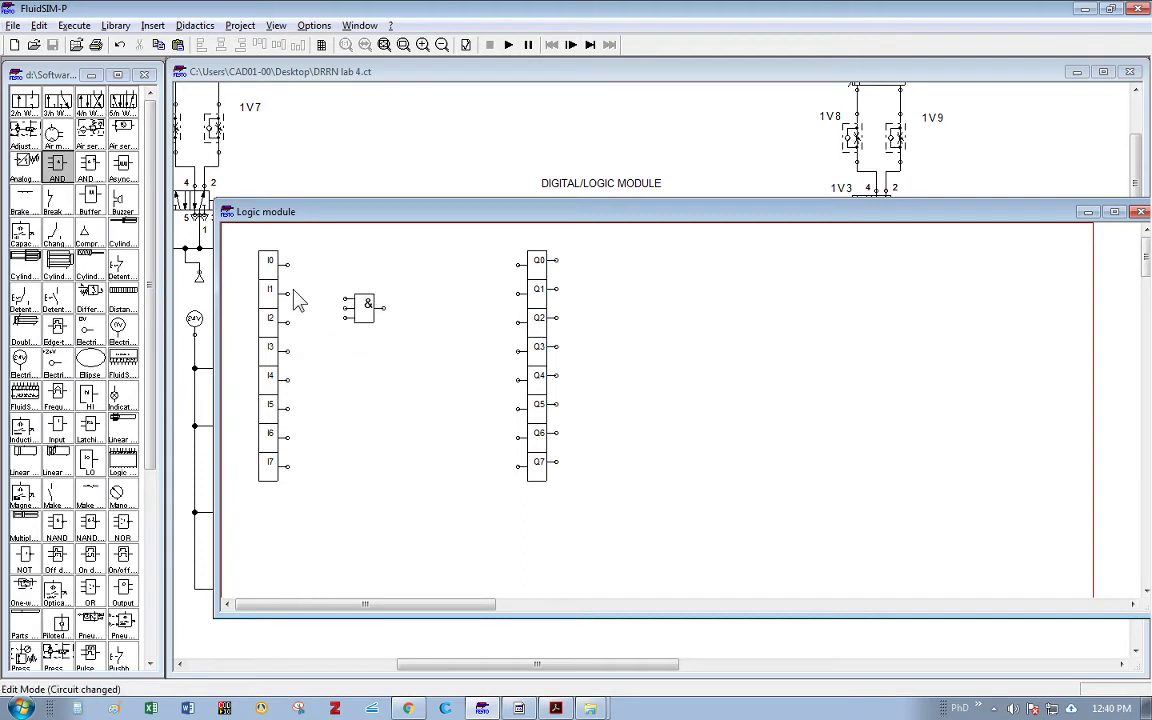
Step: Connect logic module inputs I1 and I2 to the AND gate's first and second inputs
left_click_drag(287, 293, 330, 295)
mouse_move(346, 300)
left_mouse_down()
mouse_move(287, 293)
mouse_move(346, 308)
left_mouse_up()
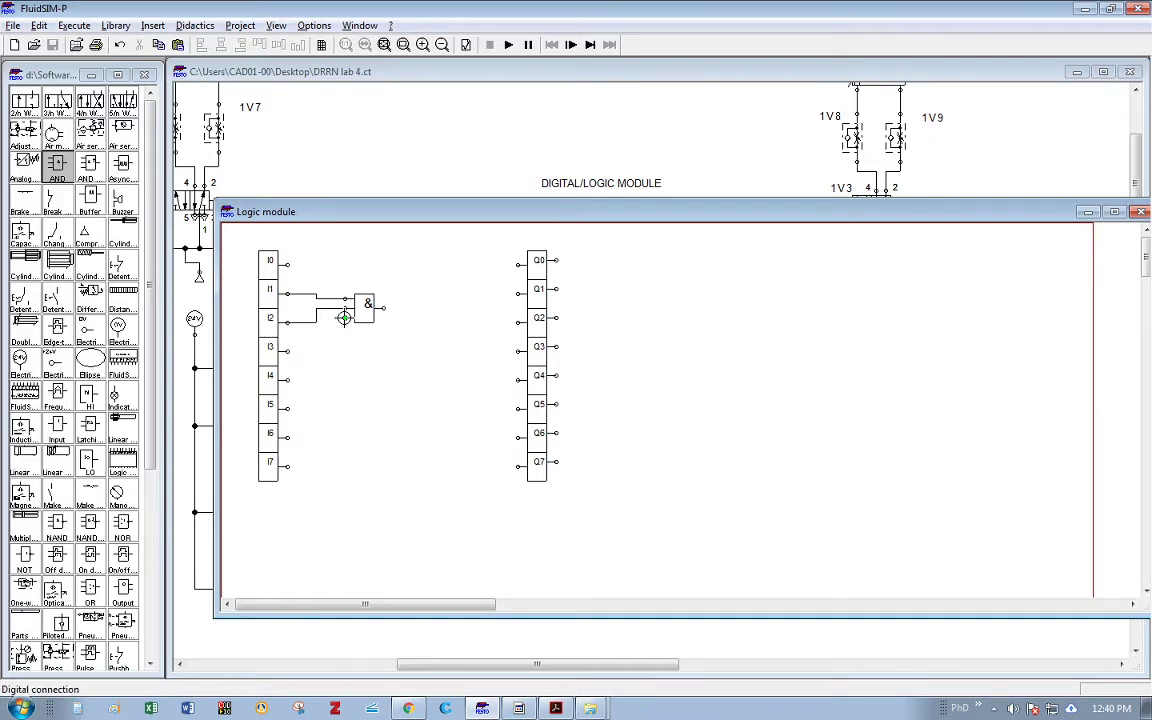
left_click_drag(342, 318, 344, 314)
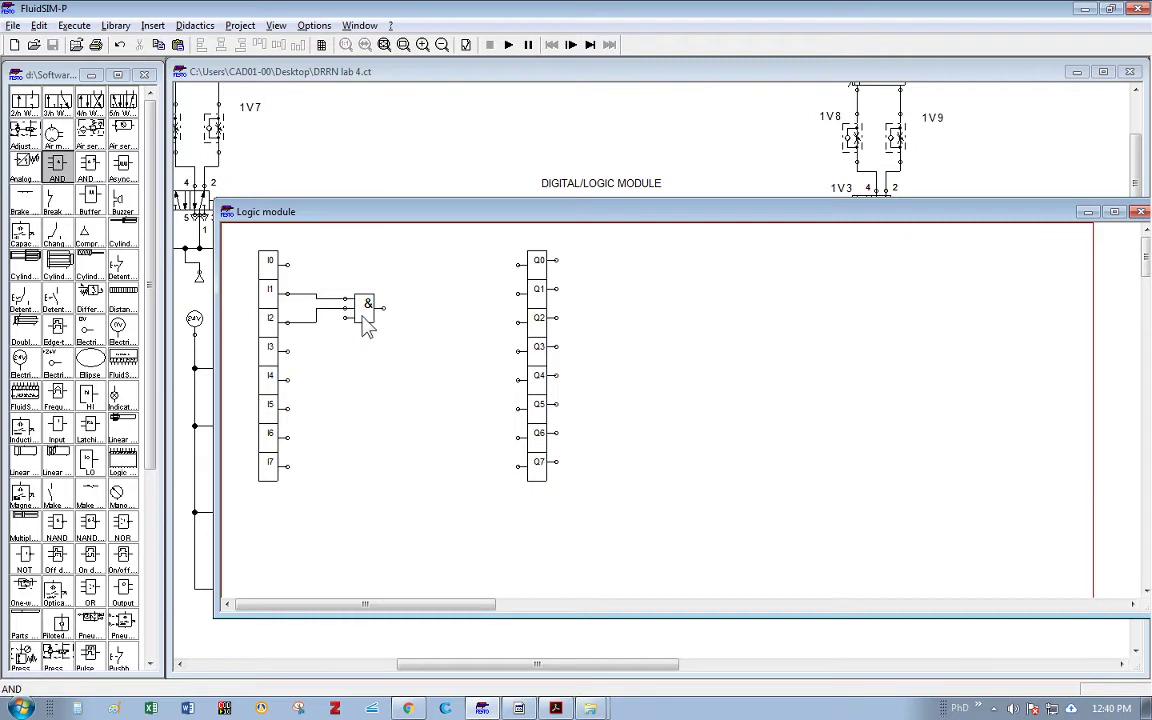
Step: Review the simulation options for how open digital inputs of AND, NAND and NOT gates are handled
left_click(314, 27)
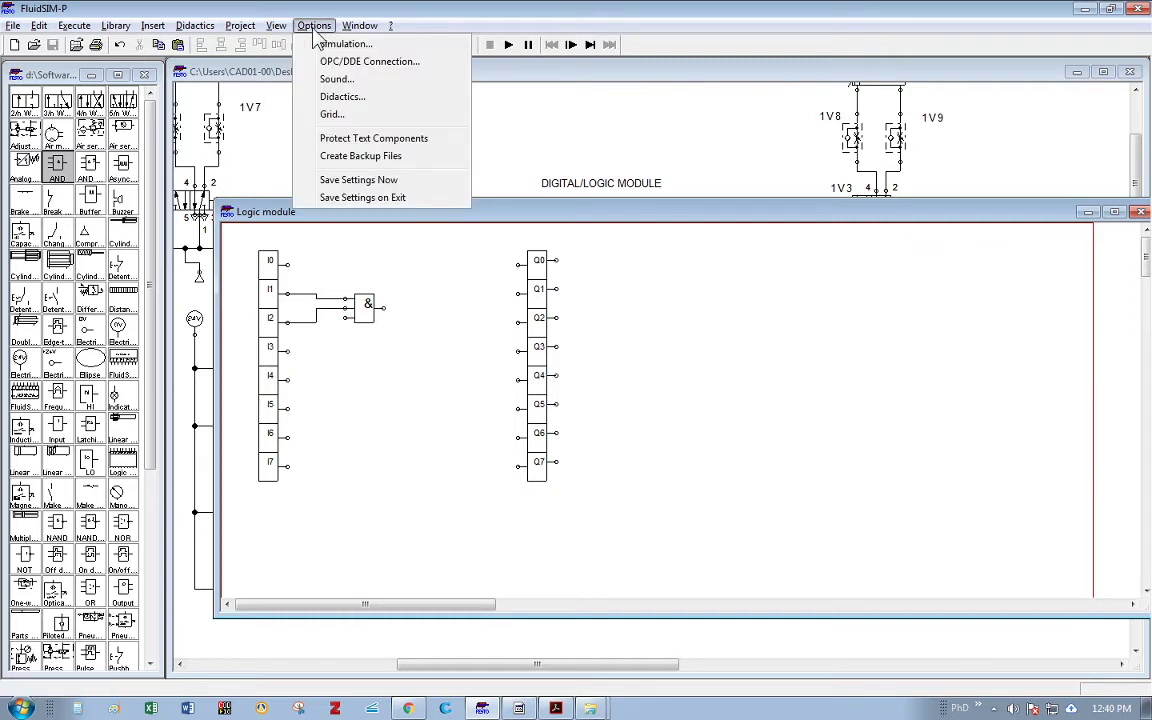
mouse_move(279, 30)
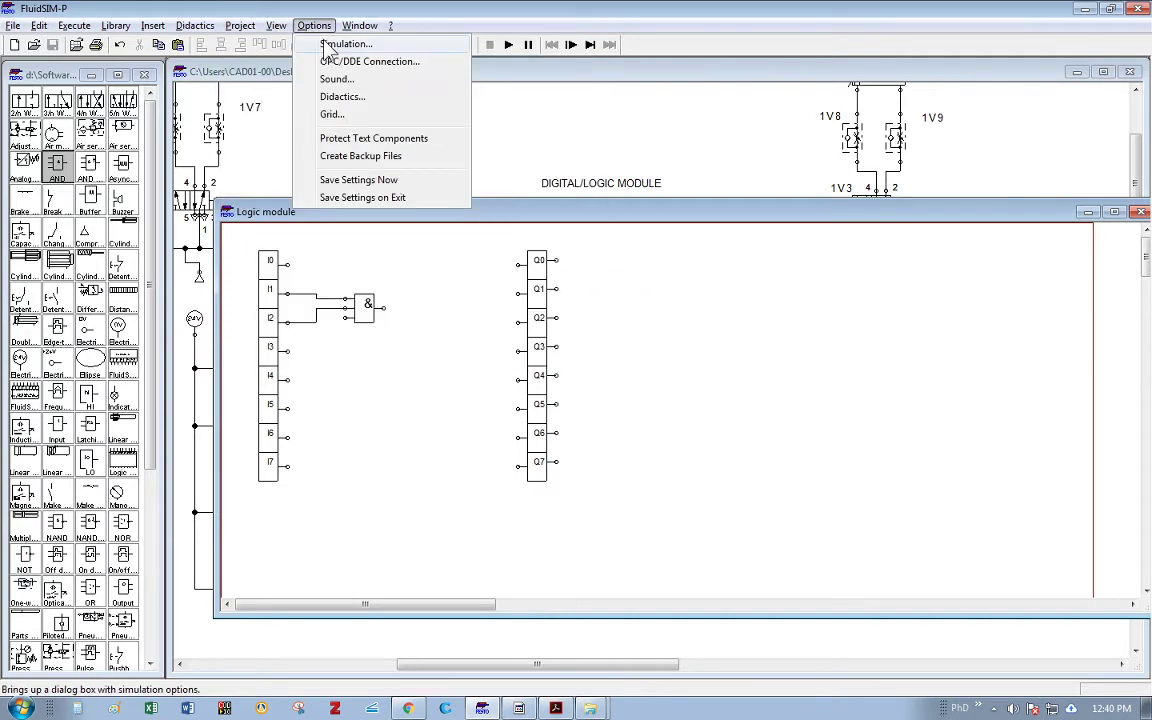
left_click(320, 44)
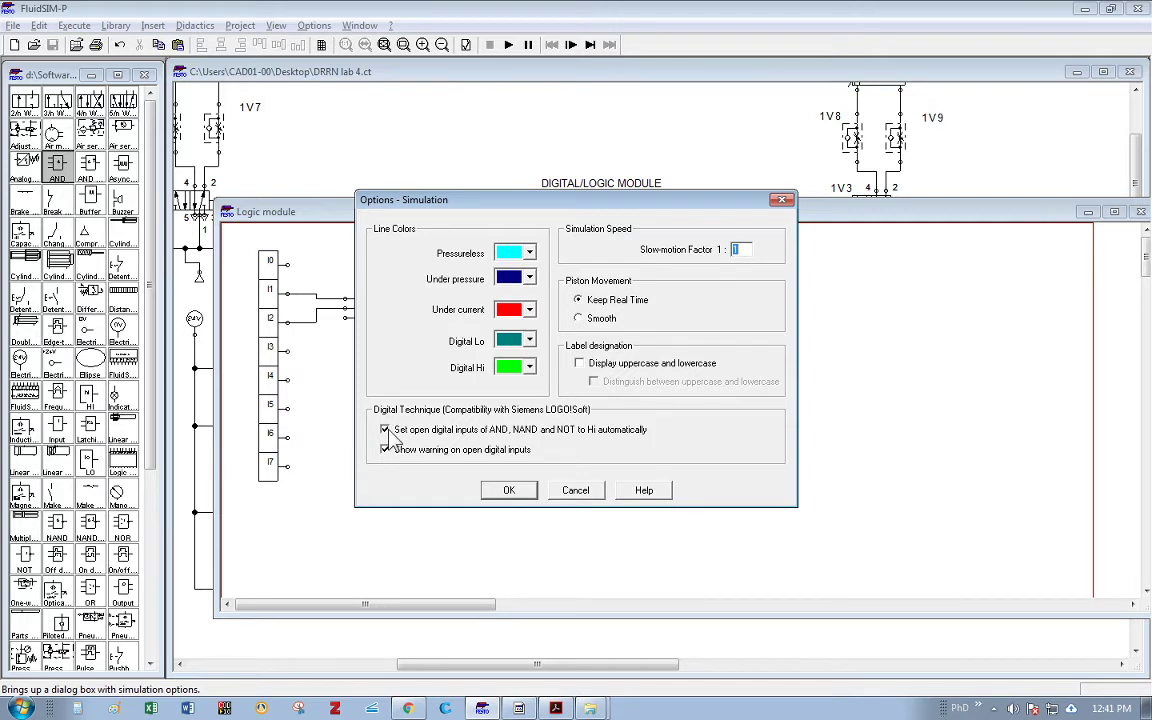
left_click(505, 492)
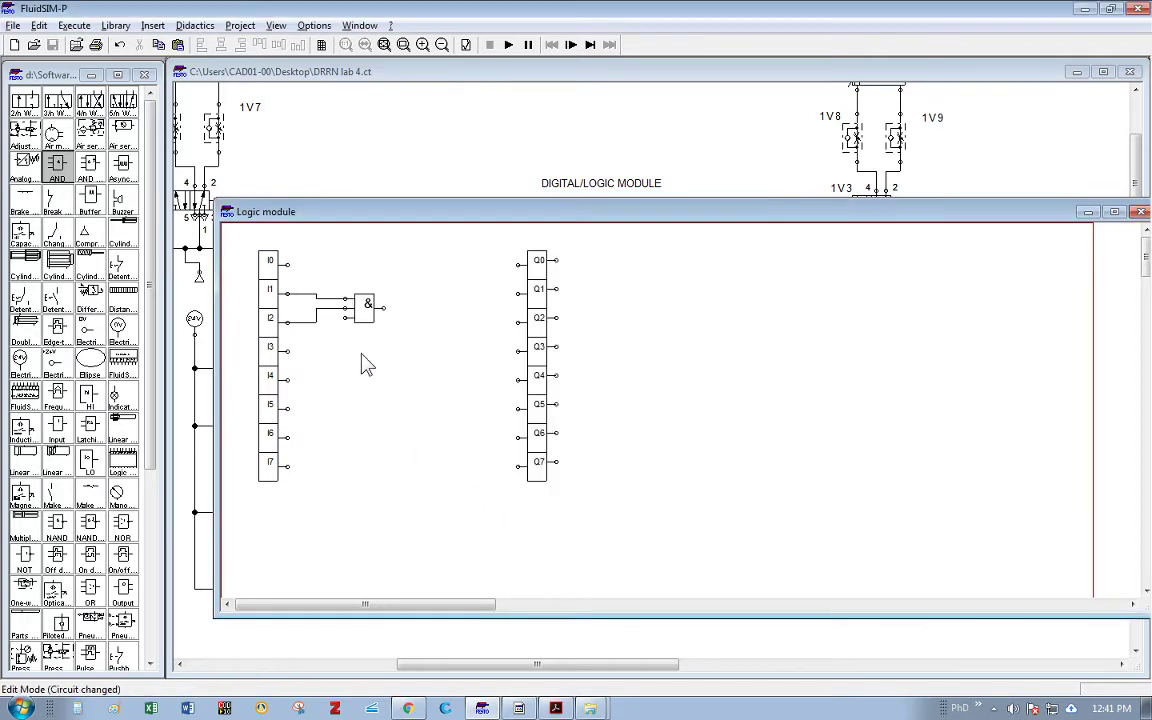
left_click_drag(343, 318, 344, 318)
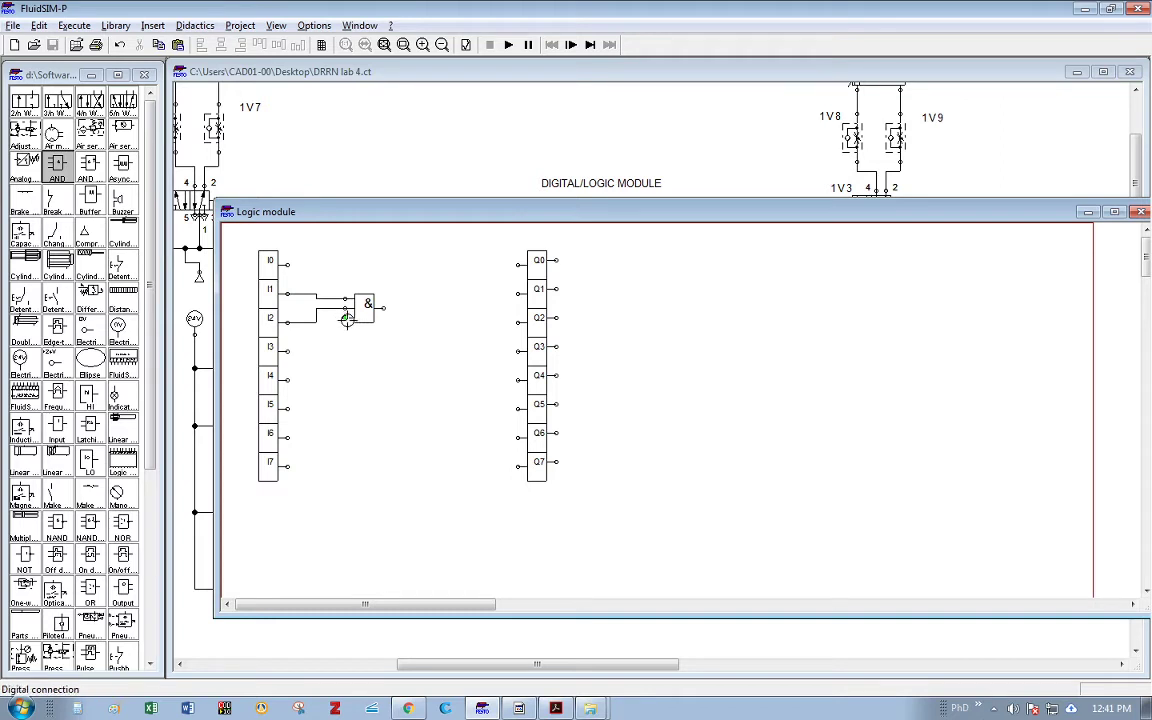
Step: Disable the simulation option that sets open digital inputs of AND, NAND and NOT to Hi automatically
left_click(313, 25)
left_click(330, 45)
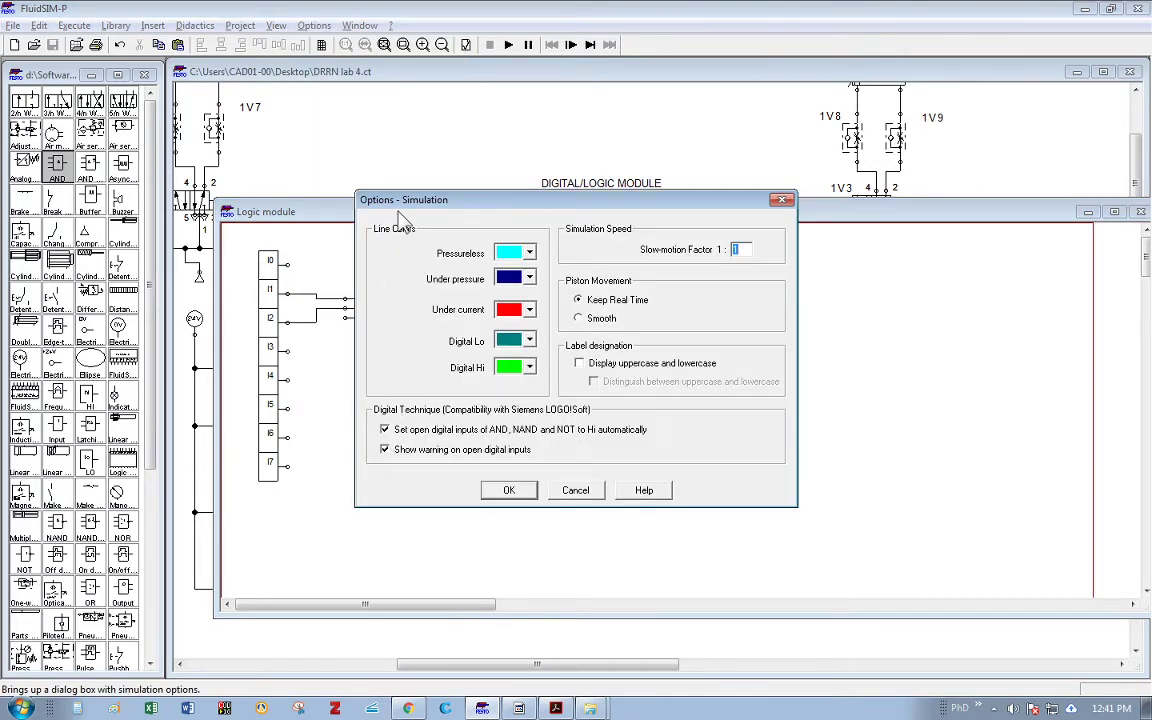
left_click_drag(362, 199, 400, 202)
left_click(422, 432)
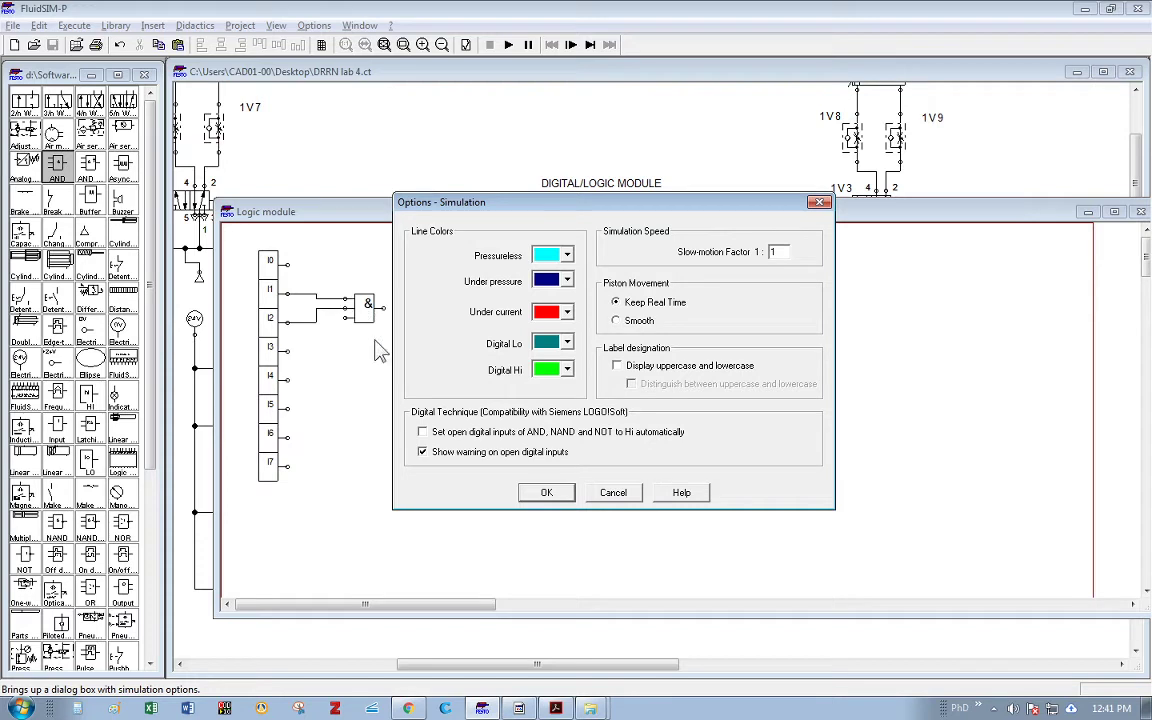
left_click(422, 432)
left_click(547, 492)
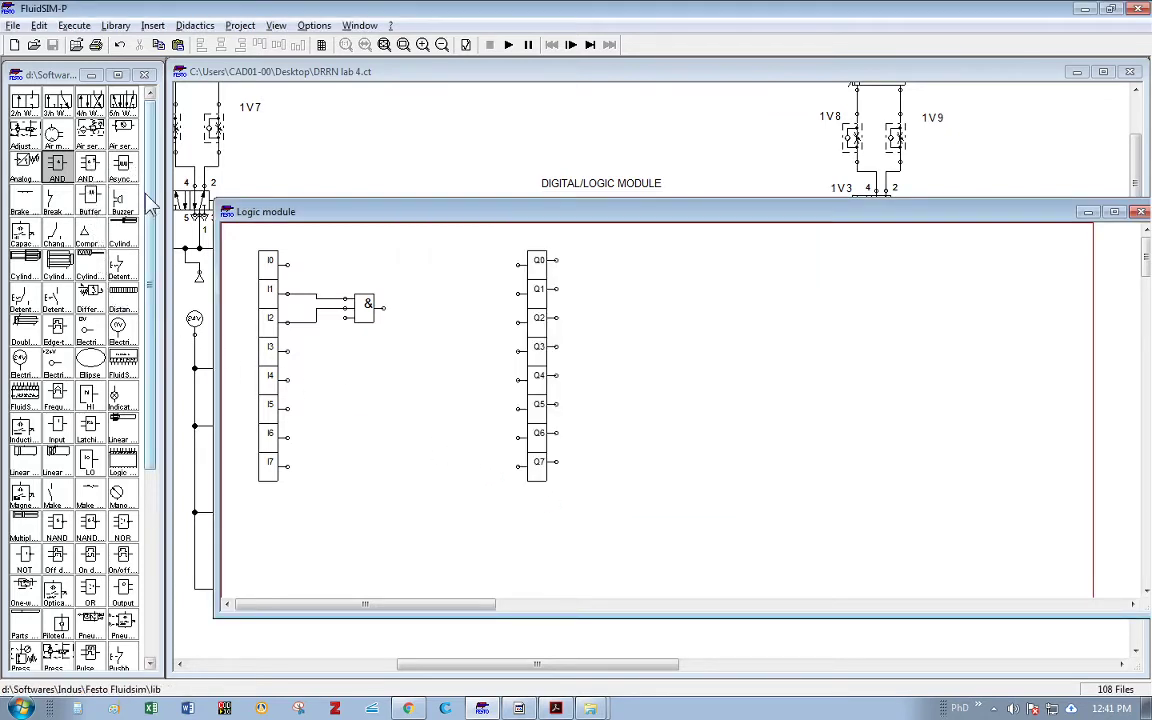
Step: Place a HI block below the AND gate and connect it to the gate's open third input
left_click_drag(90, 398, 316, 375)
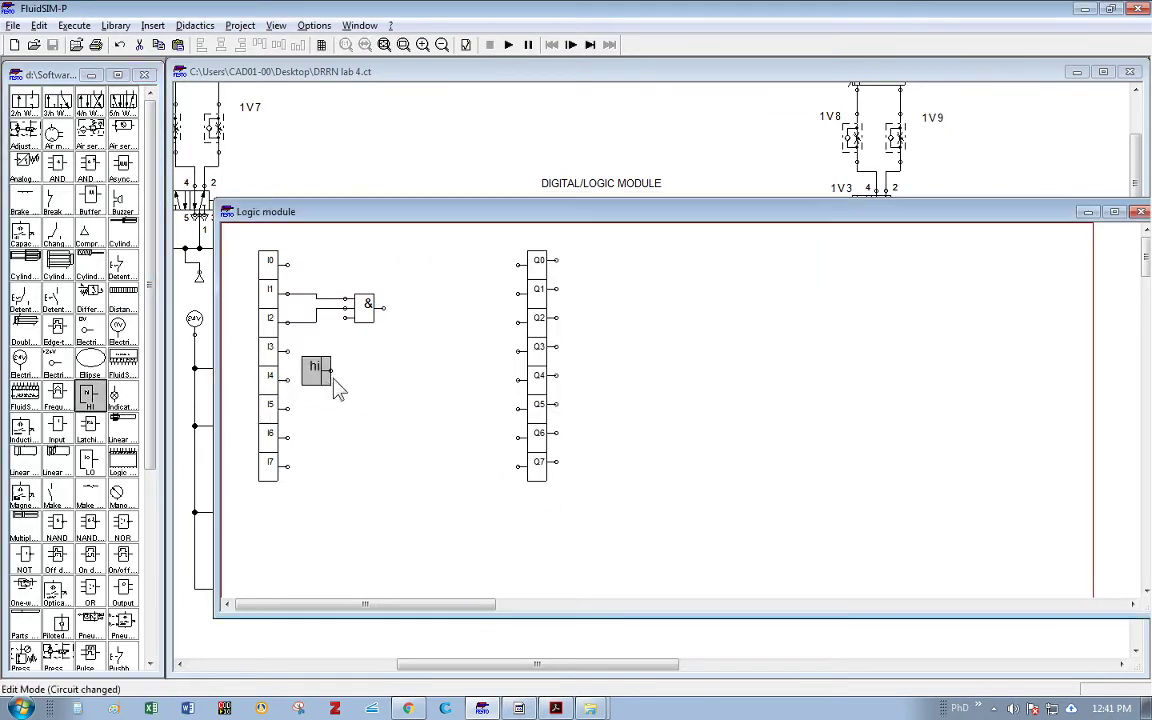
left_click(339, 380)
left_click_drag(339, 318, 331, 370)
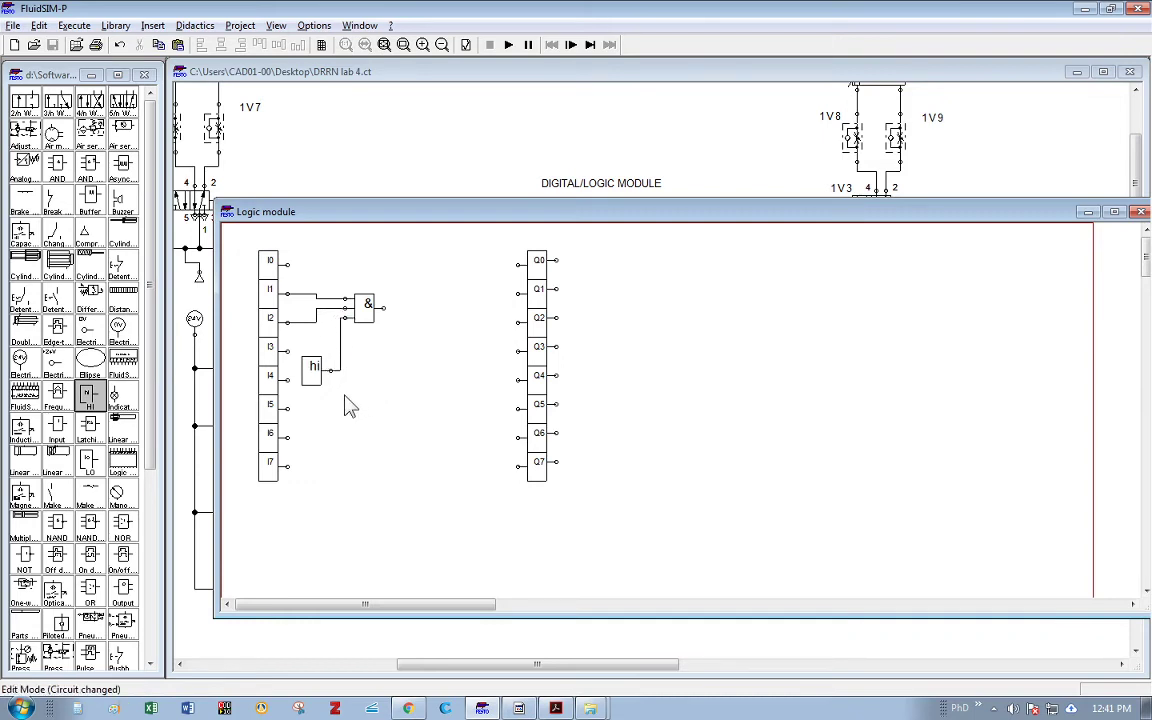
Step: Enable the simulation option that sets open digital inputs of AND, NAND and NOT to Hi automatically
left_click(314, 25)
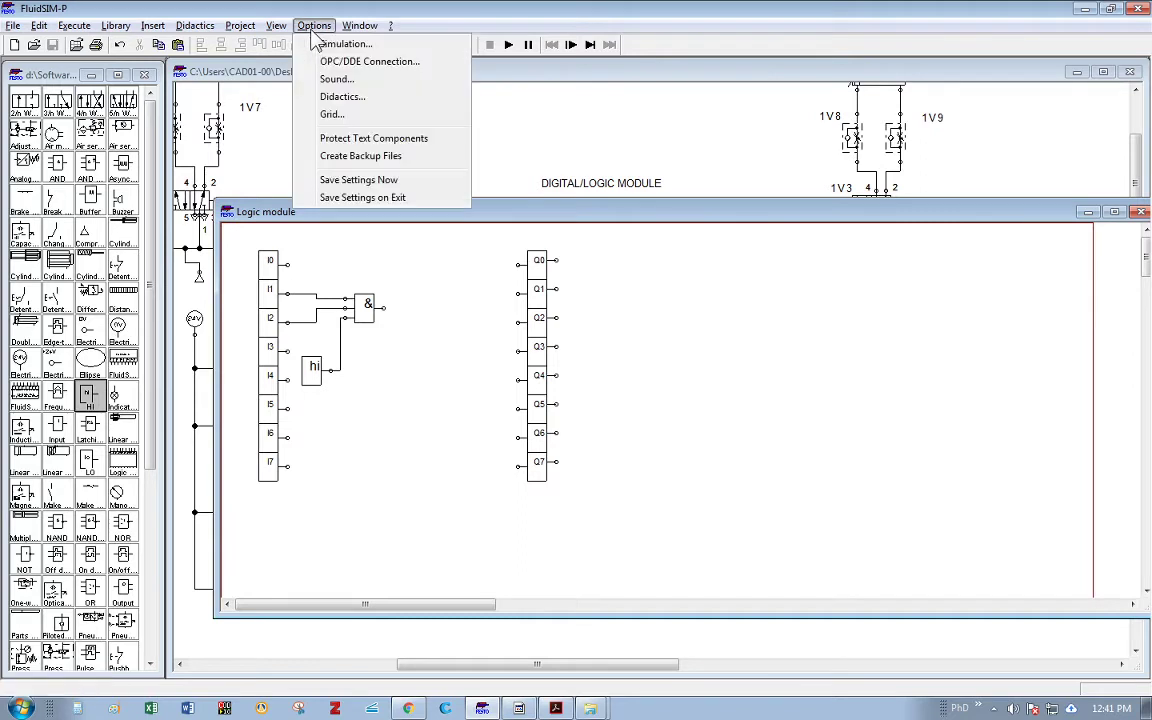
left_click(345, 44)
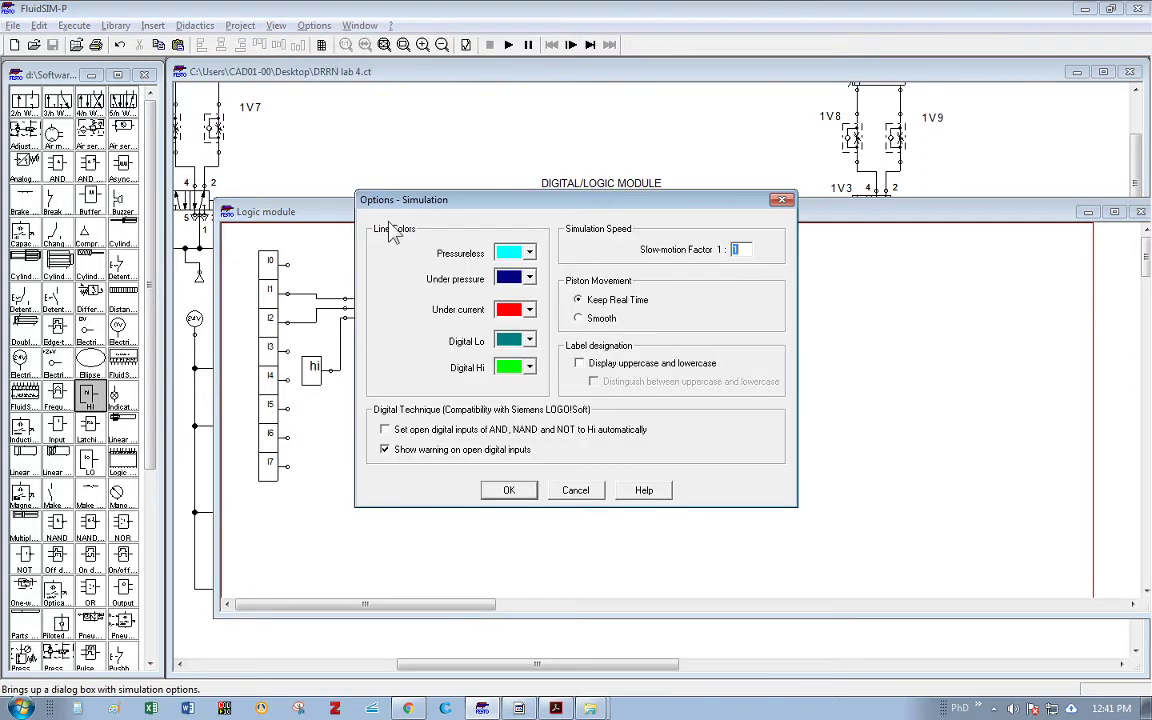
left_click(385, 430)
left_click(501, 489)
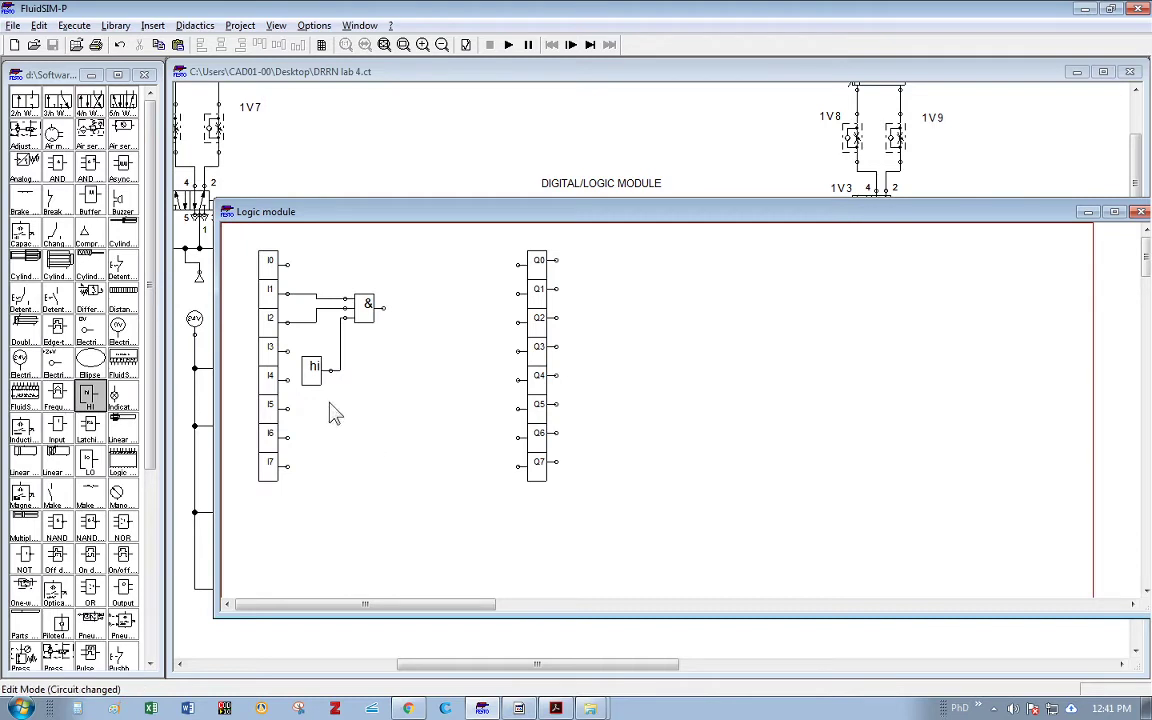
left_click(312, 370)
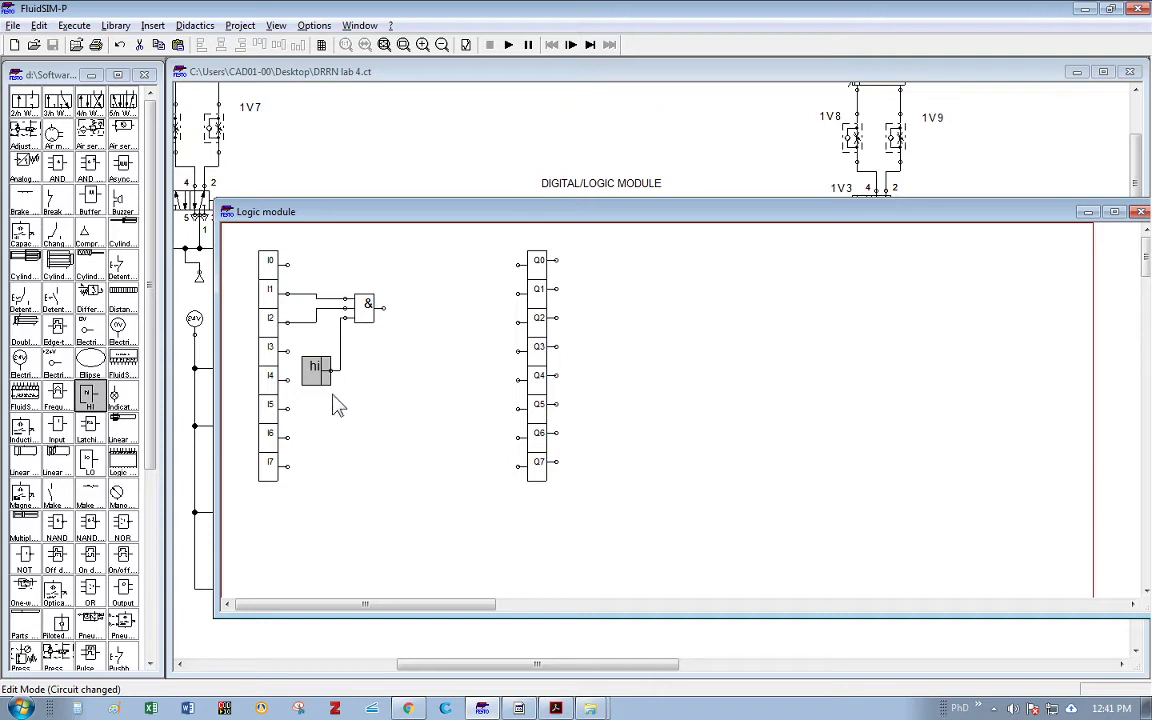
left_click(350, 410)
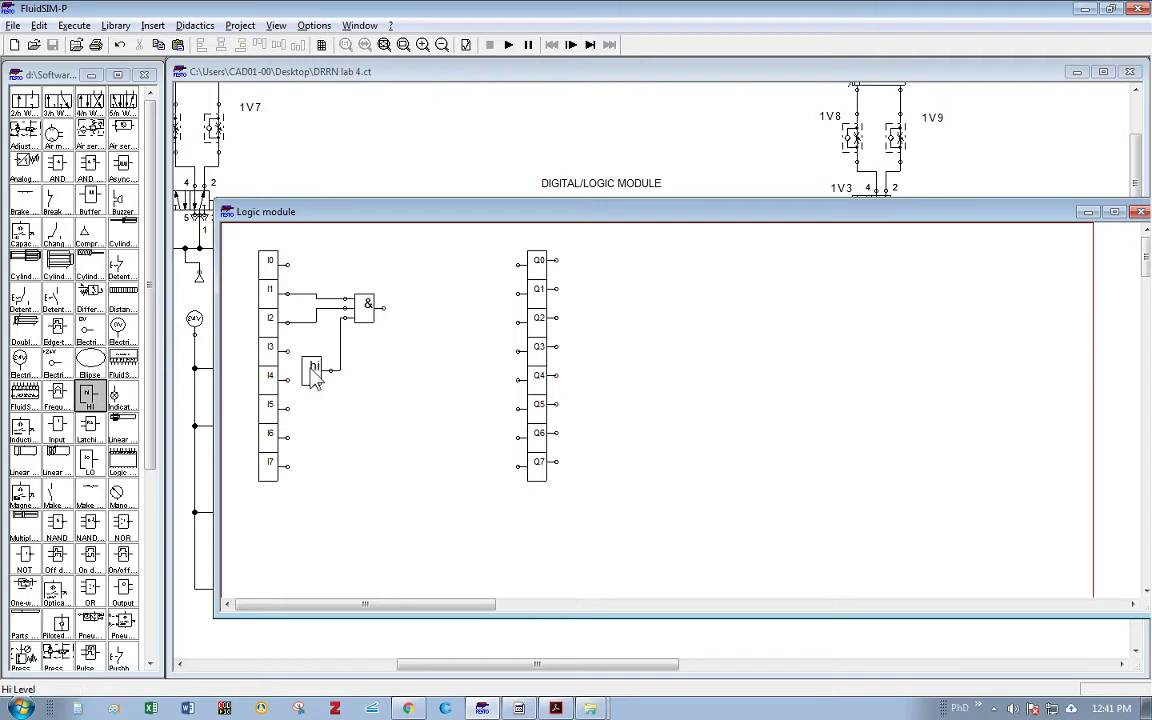
left_click(313, 368)
left_click(326, 395)
left_click_drag(331, 370, 344, 318)
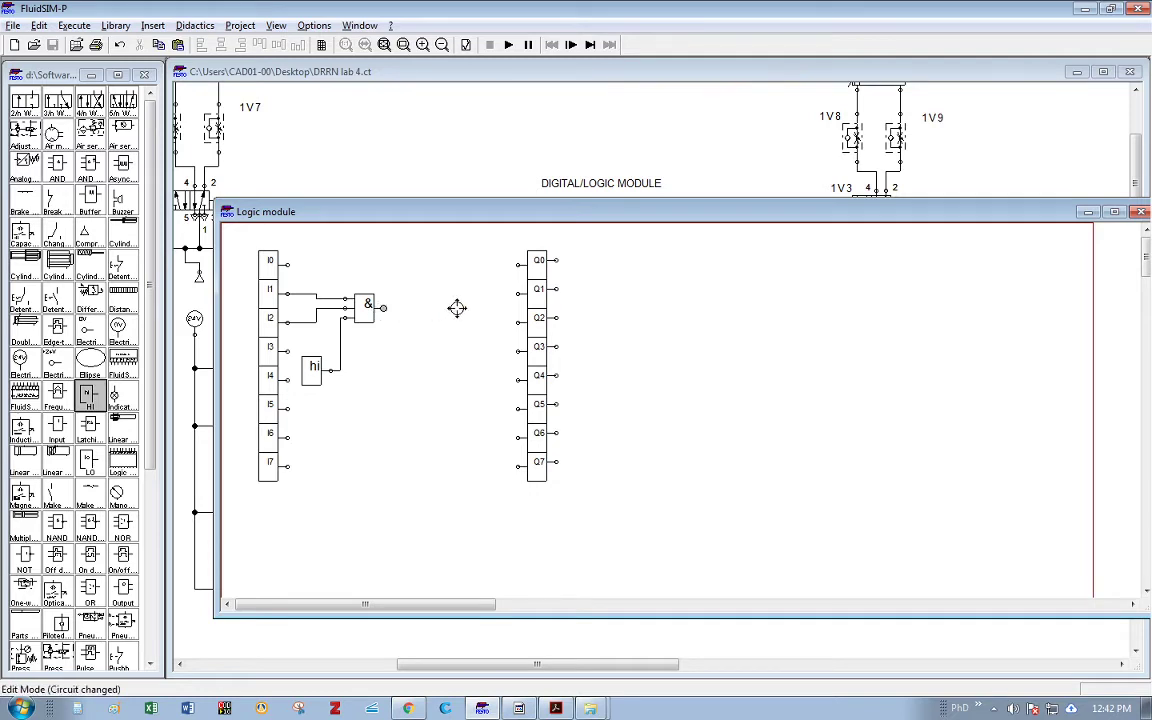
Step: Connect the AND gate's output to Q1 and shift the logic module window to check the main circuit behind it
left_click_drag(516, 294, 384, 307)
left_click(1087, 212)
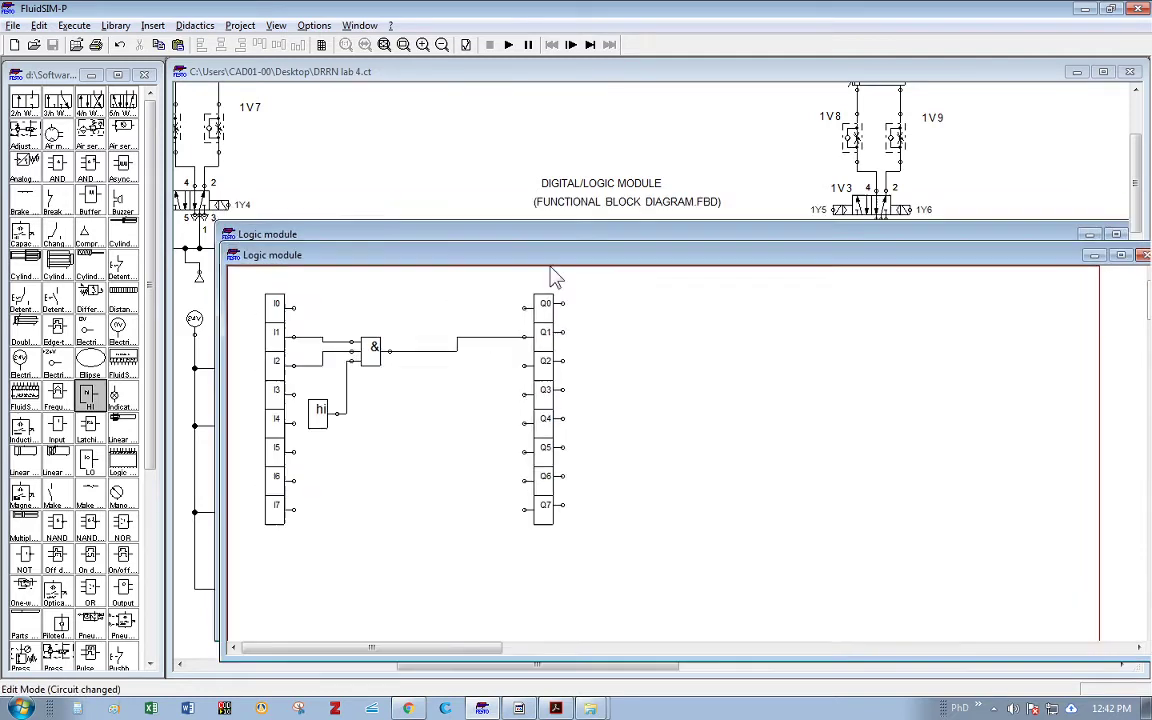
double_click(637, 679)
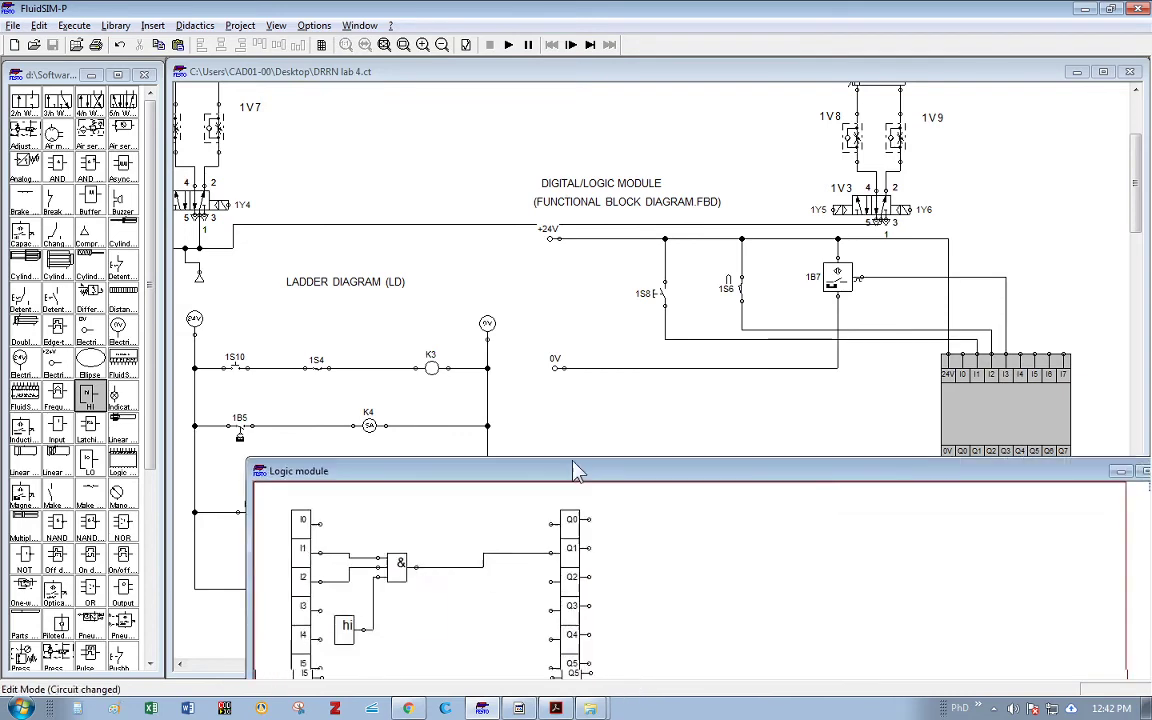
left_click_drag(571, 470, 566, 195)
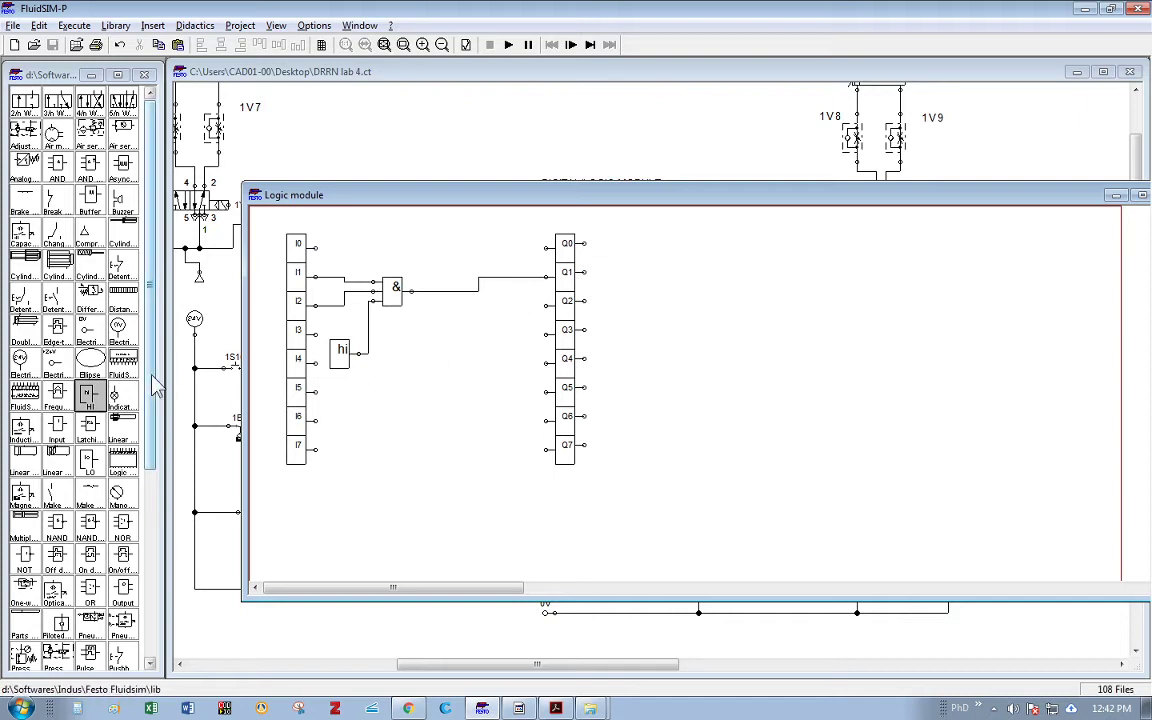
Step: Place an On delay block below the AND gate and inspect its delay time setting
left_click_drag(150, 390, 149, 500)
left_click_drag(90, 387, 437, 432)
double_click(431, 404)
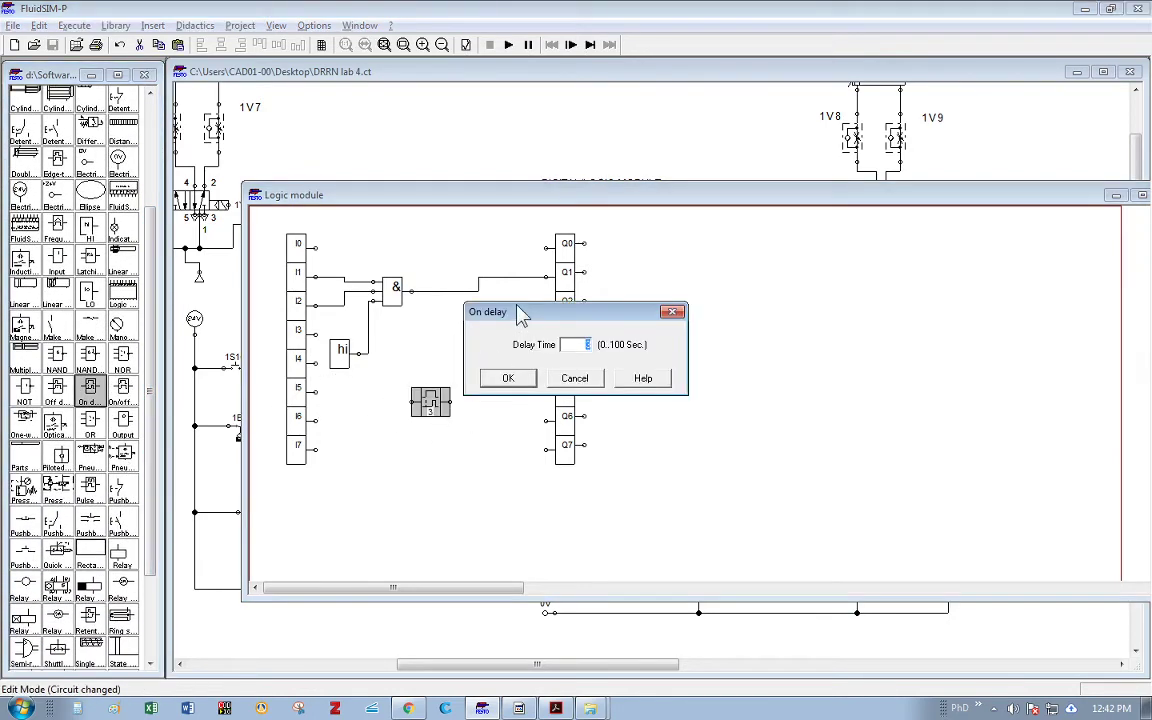
left_click(574, 378)
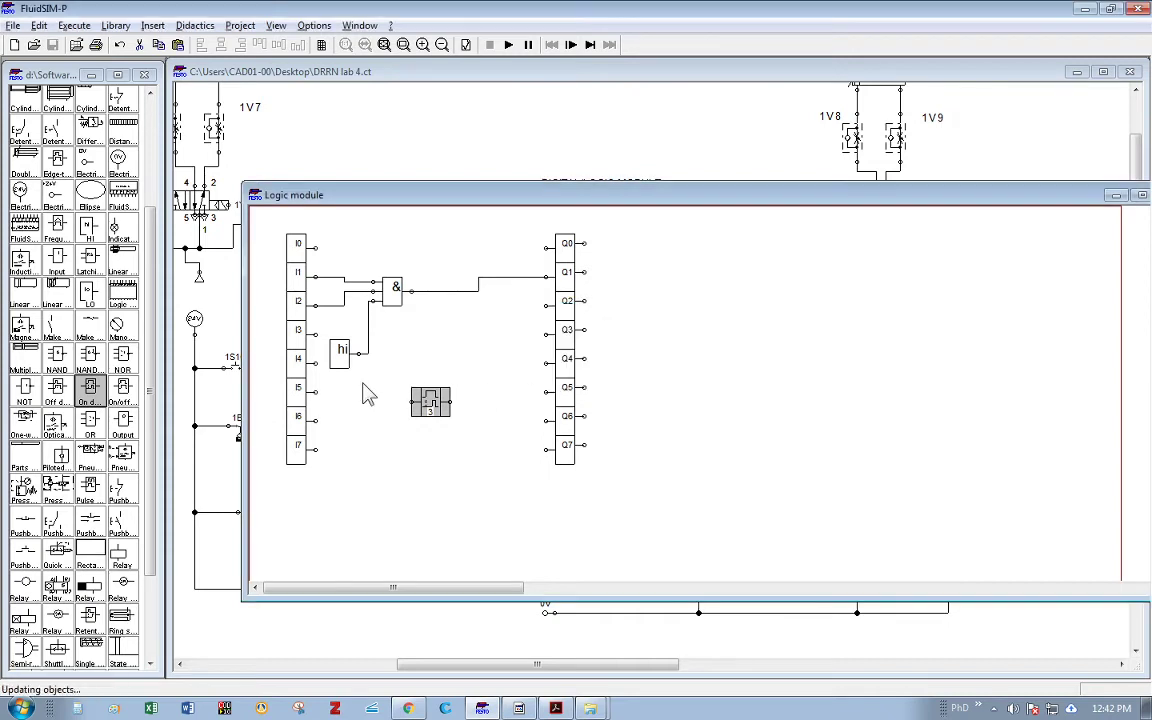
left_click_drag(122, 390, 391, 465)
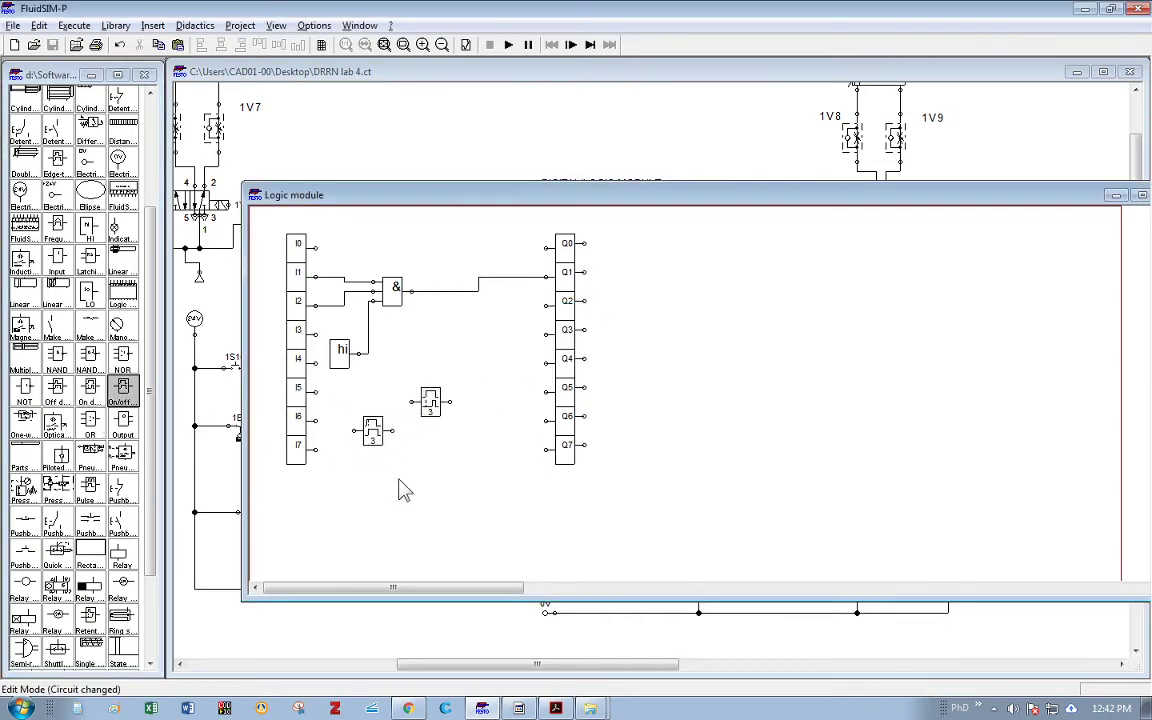
double_click(374, 433)
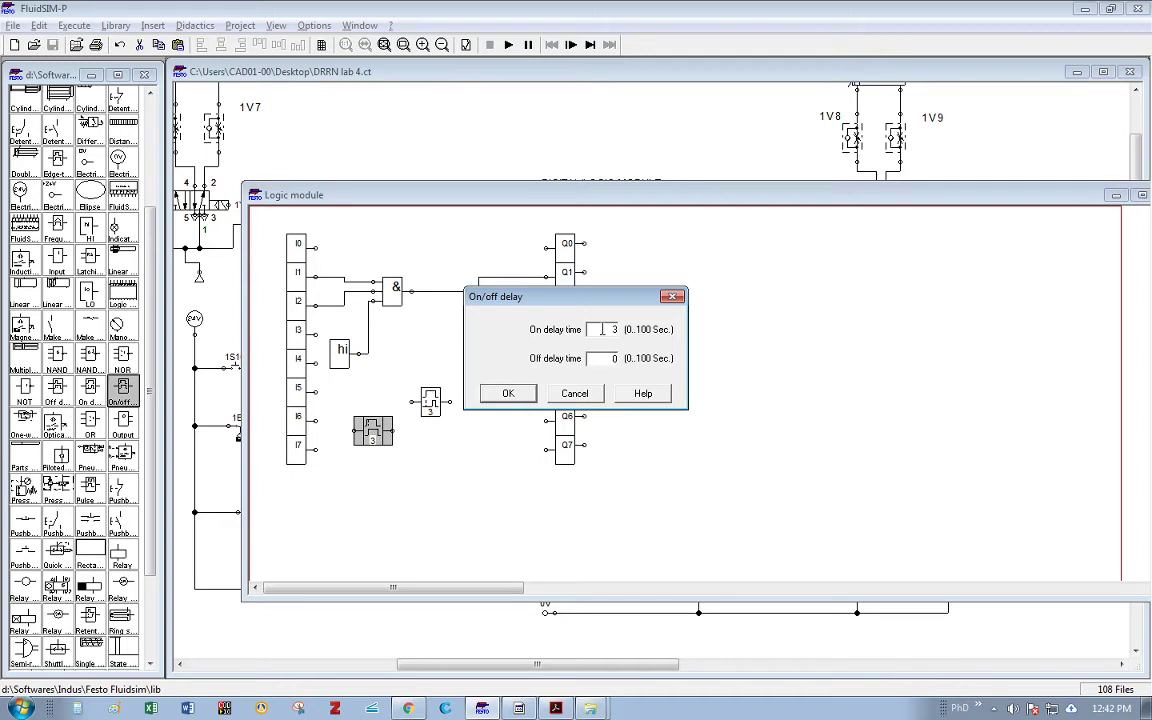
left_click(573, 394)
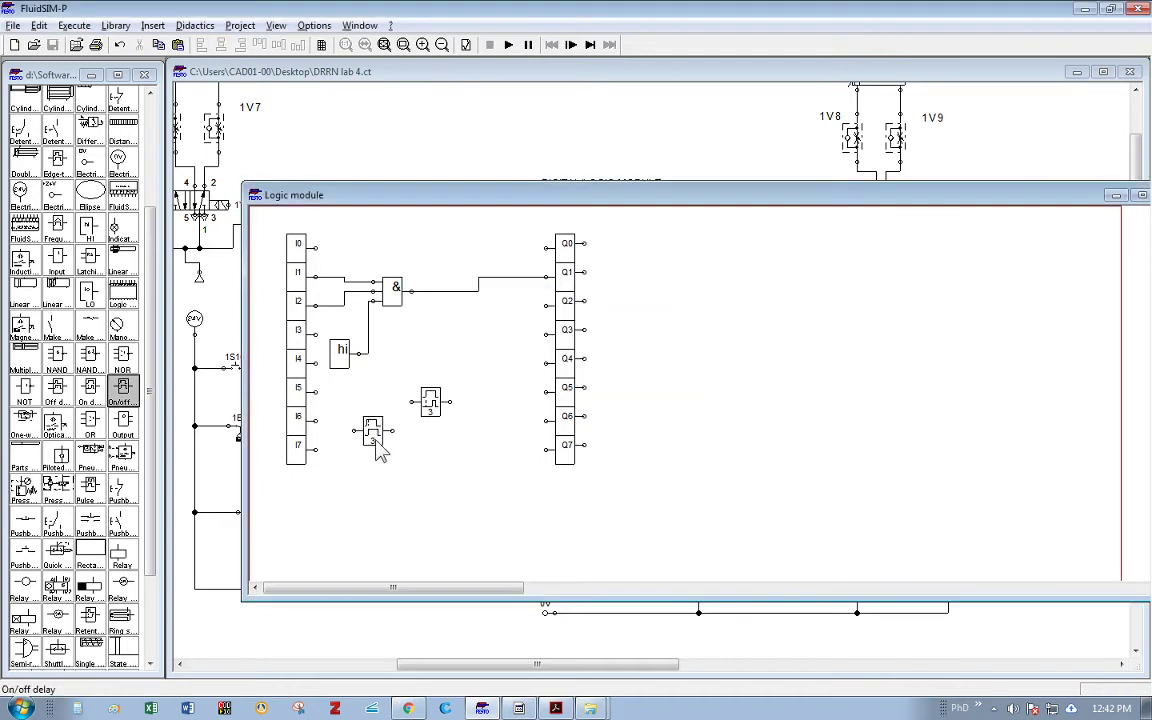
key("Delete")
Step: Set the On delay block's delay time to 2 seconds
double_click(429, 408)
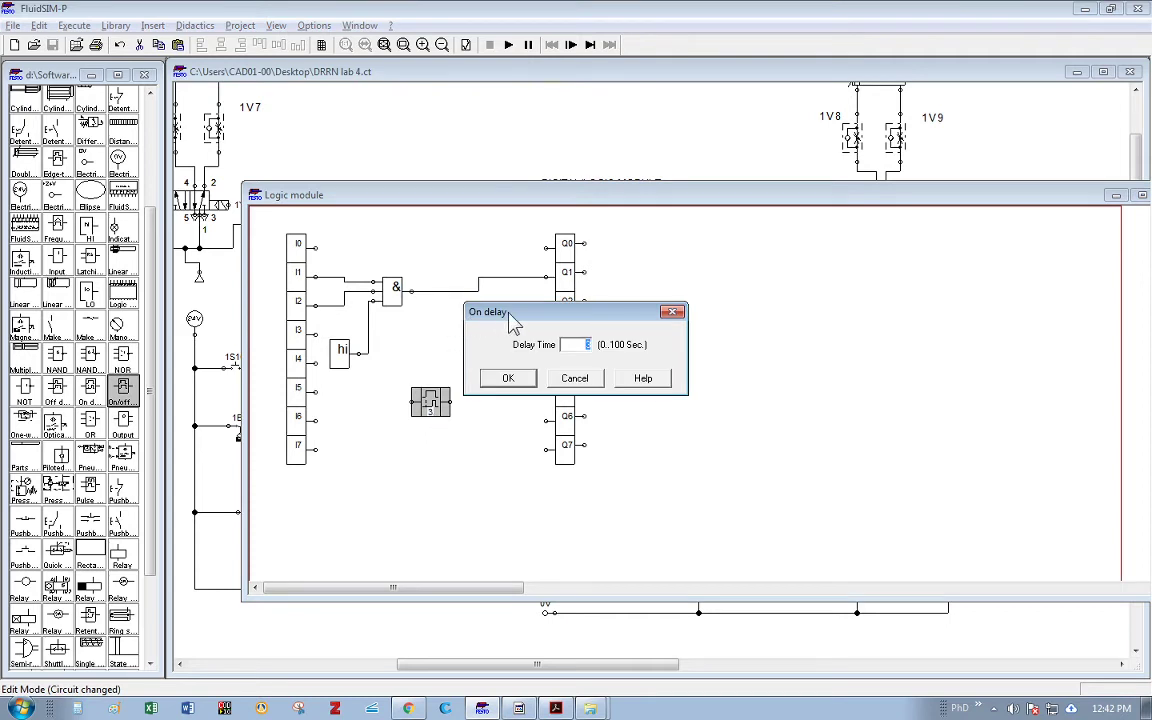
type("2")
left_click(508, 378)
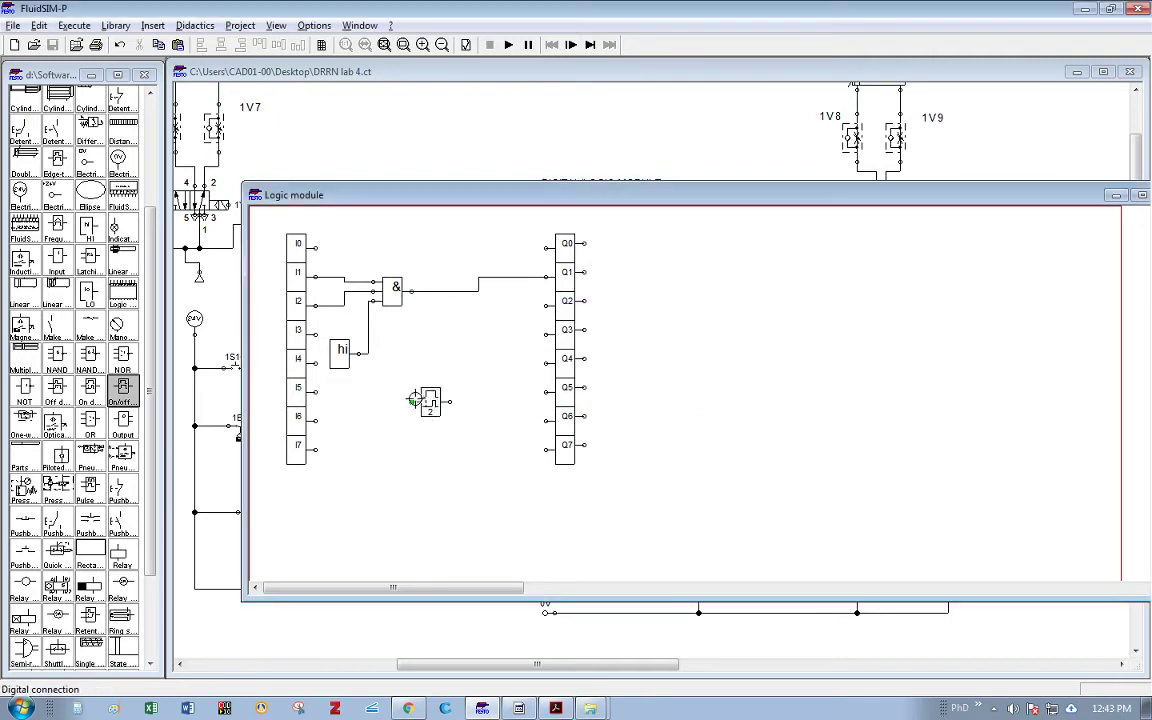
Step: Reposition the On delay and HI blocks to clear space, and connect input I3 to the On delay block's input
left_click_drag(430, 408, 440, 382)
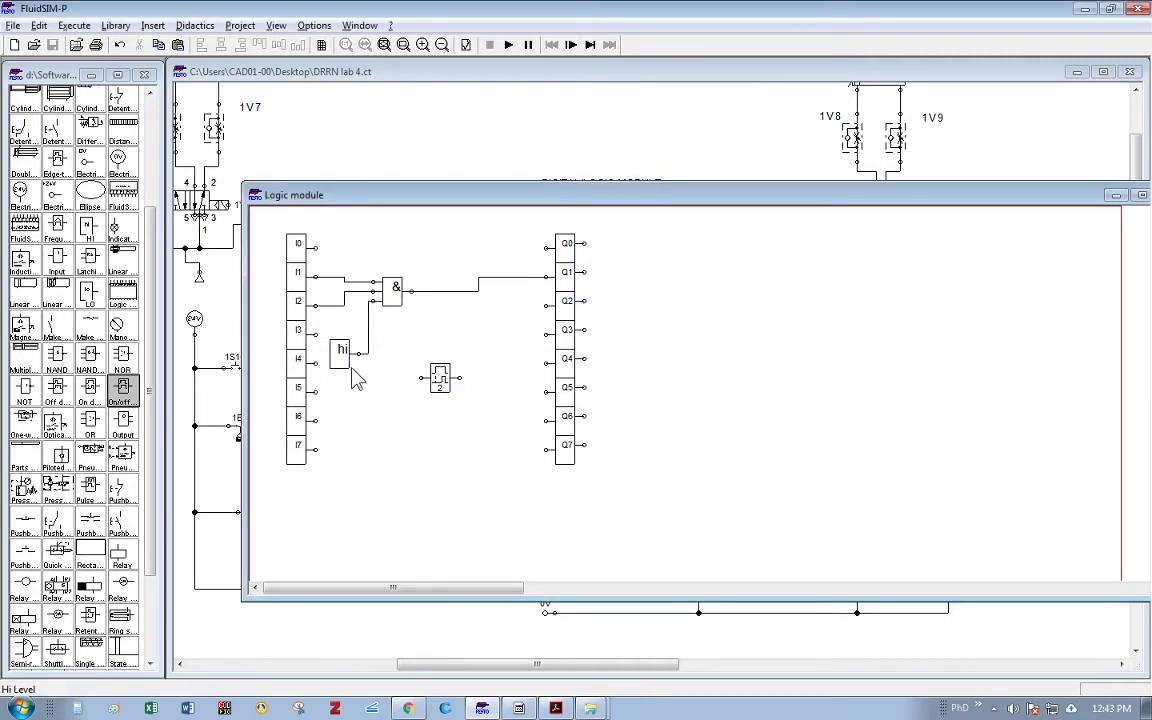
left_click_drag(345, 352, 340, 470)
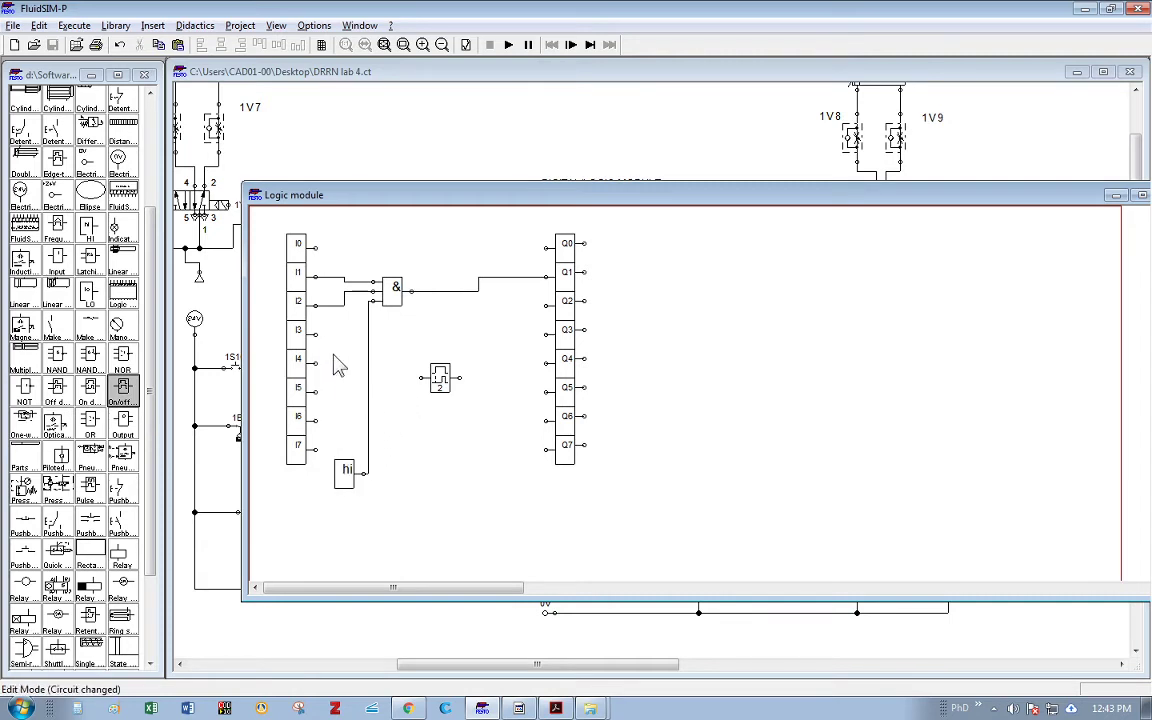
left_click_drag(317, 334, 421, 377)
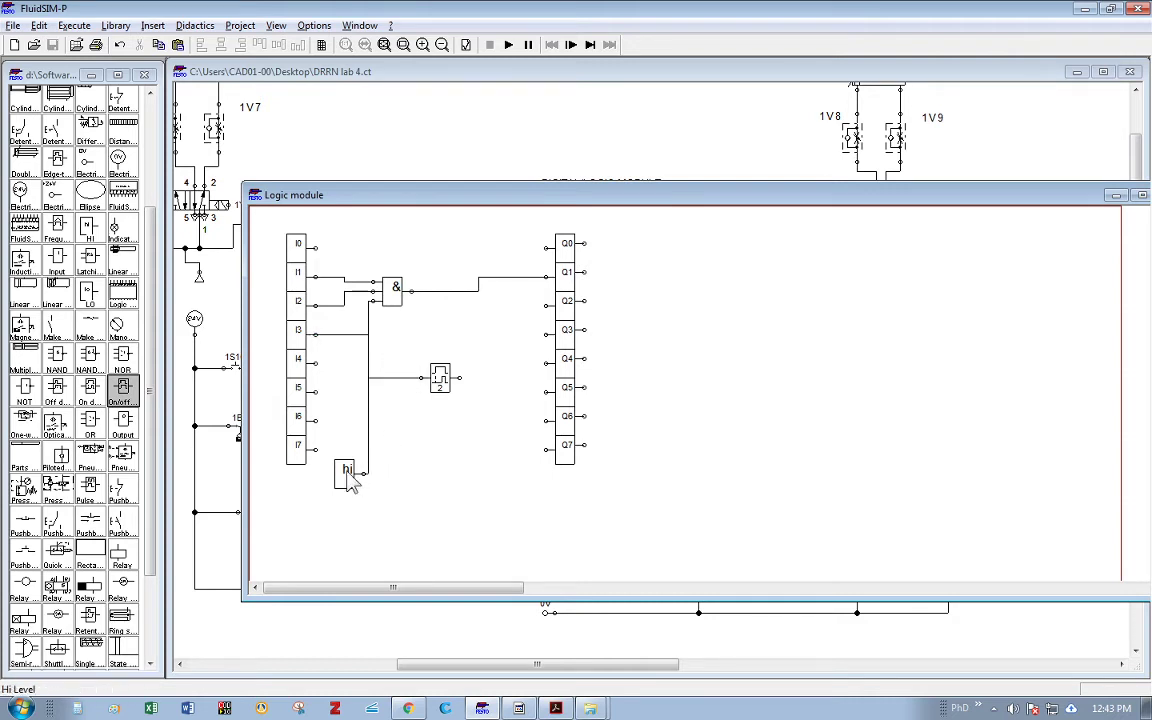
Step: Move the HI block above the AND gate and rewire HI, I1 and I2 to the gate's first, second and third inputs
left_click(368, 436)
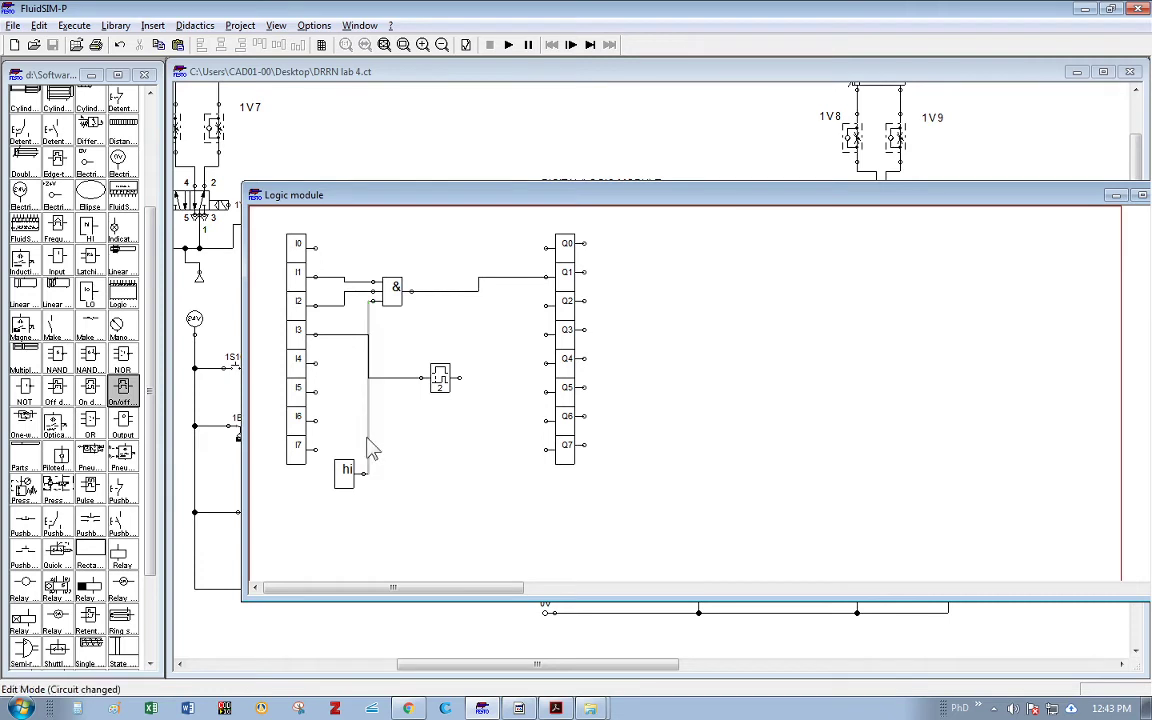
left_click_drag(368, 440, 357, 237)
key("Delete")
left_click(335, 276)
key("Delete")
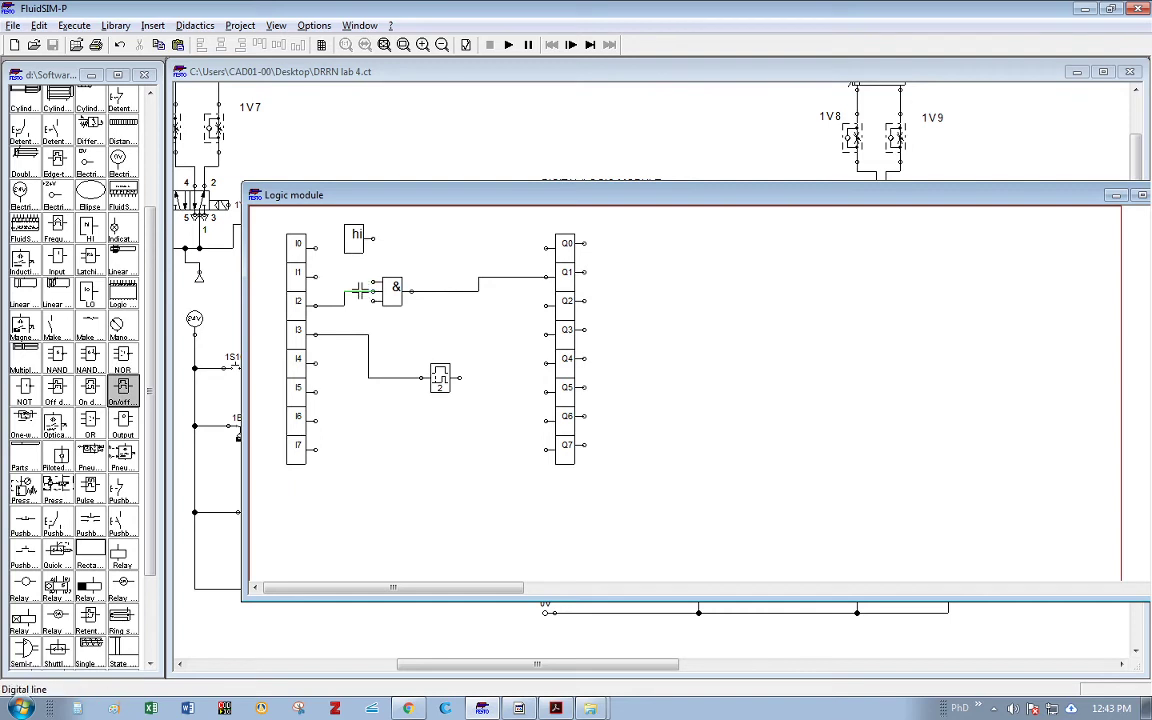
left_click(340, 303)
key("Delete")
mouse_move(315, 304)
left_mouse_down()
mouse_move(369, 299)
mouse_move(340, 276)
mouse_move(316, 277)
left_mouse_up()
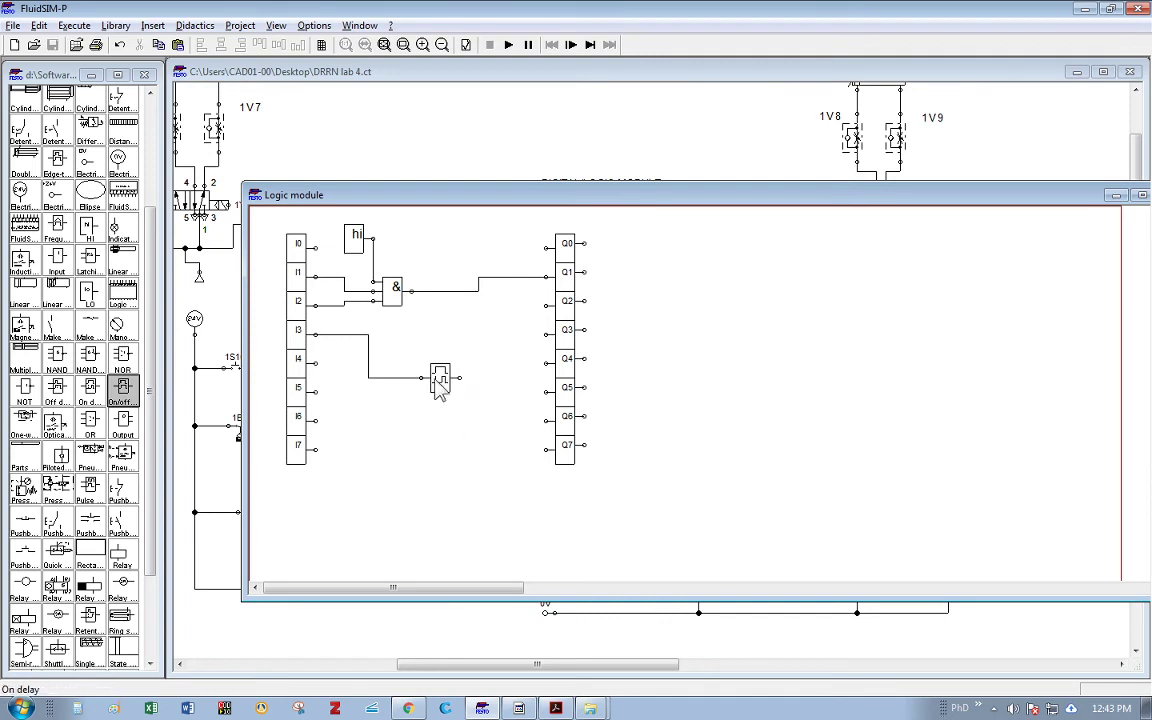
Step: Connect the On delay block's output to Q2 and align the block with input I3
left_click_drag(440, 378, 548, 302)
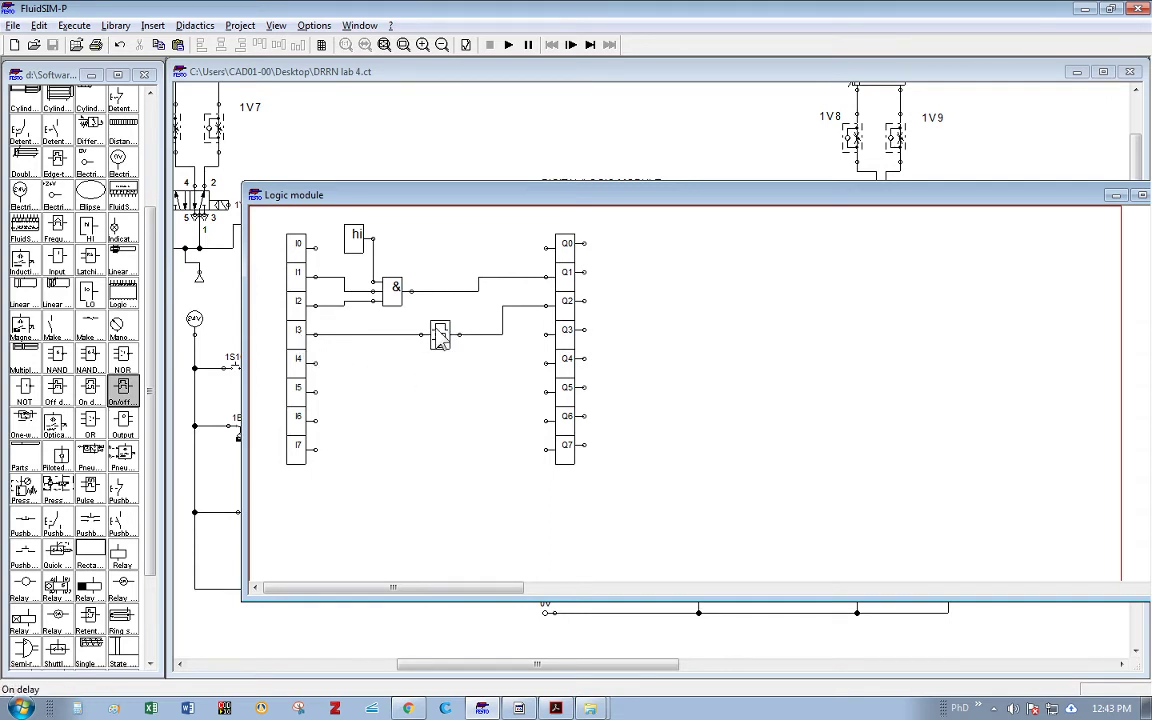
mouse_move(446, 342)
left_click(443, 340)
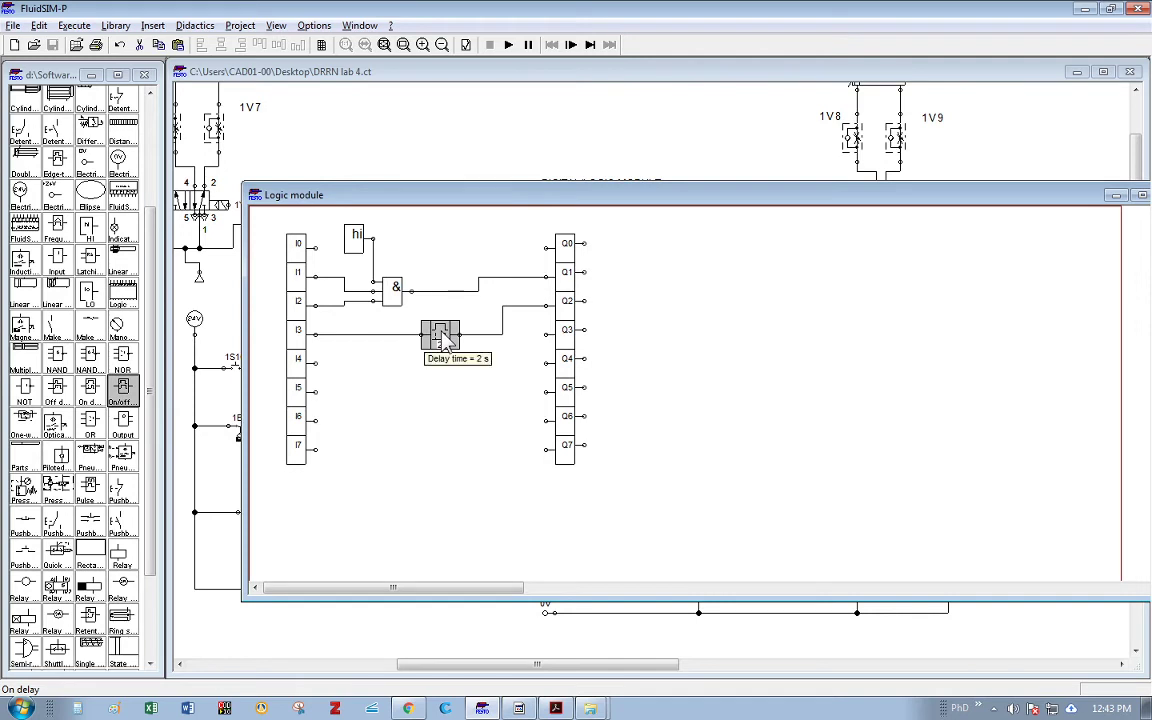
left_click(463, 378)
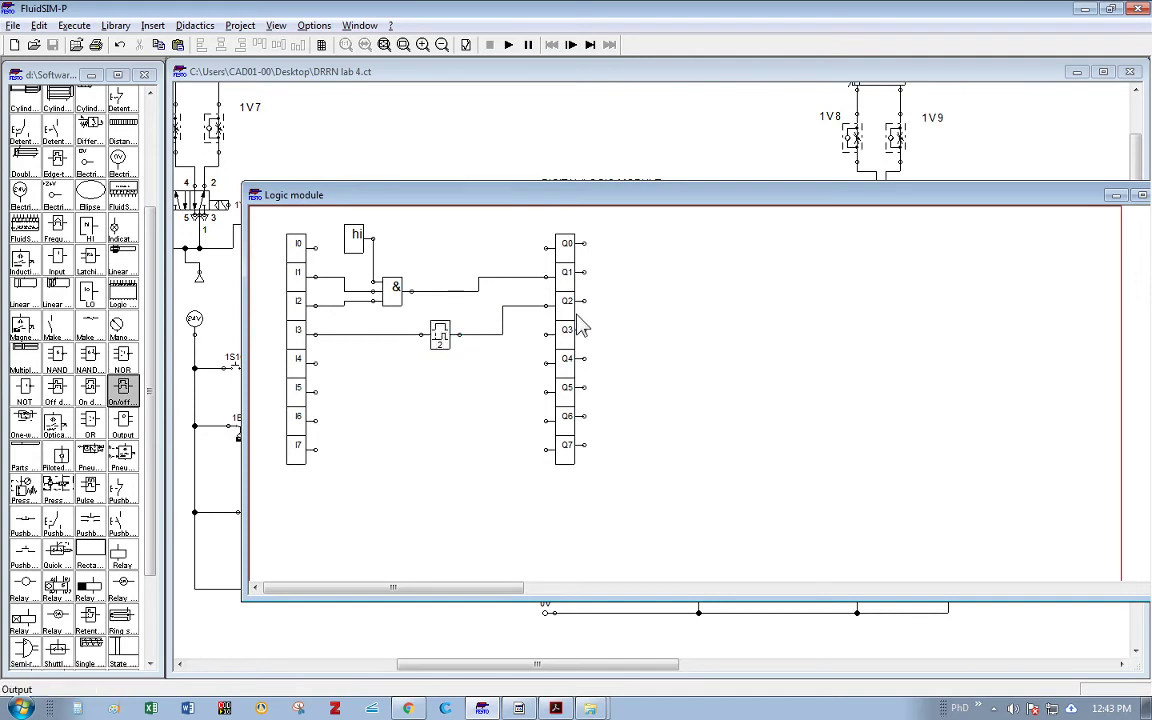
Step: Simulate the main circuit, actuate pushbutton 1S8 to cycle cylinder 1A3, and stop the simulation
left_click(645, 140)
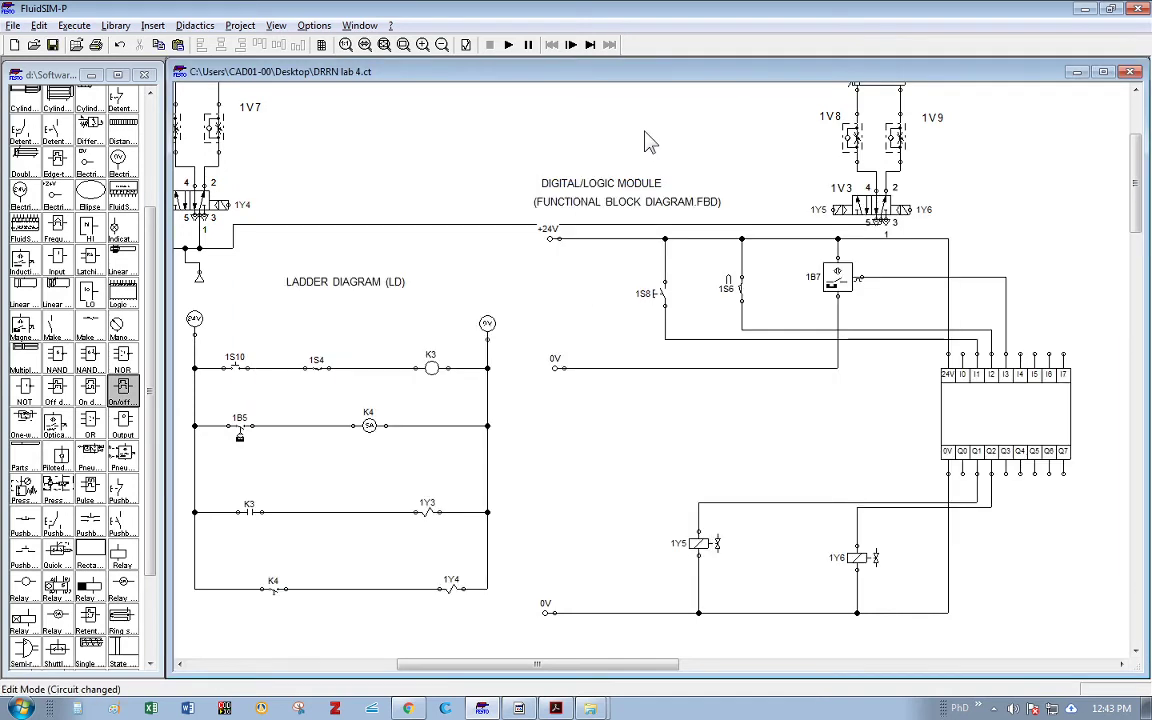
left_click(508, 45)
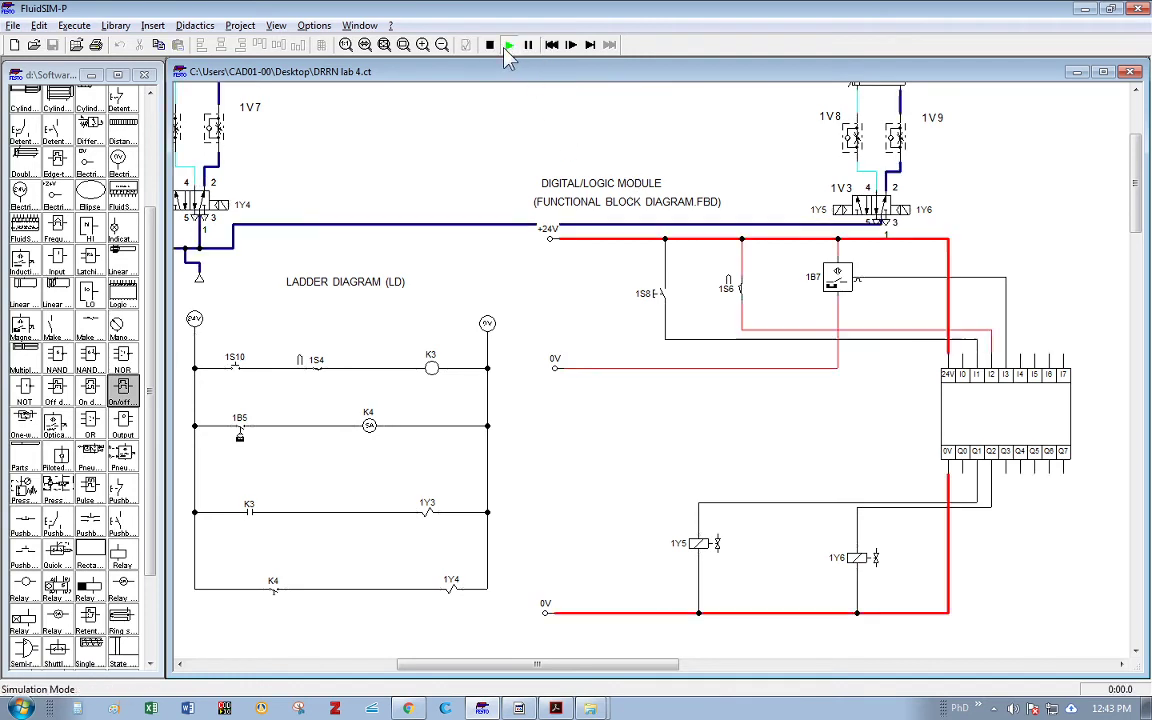
scroll(602, 230, "up", 1)
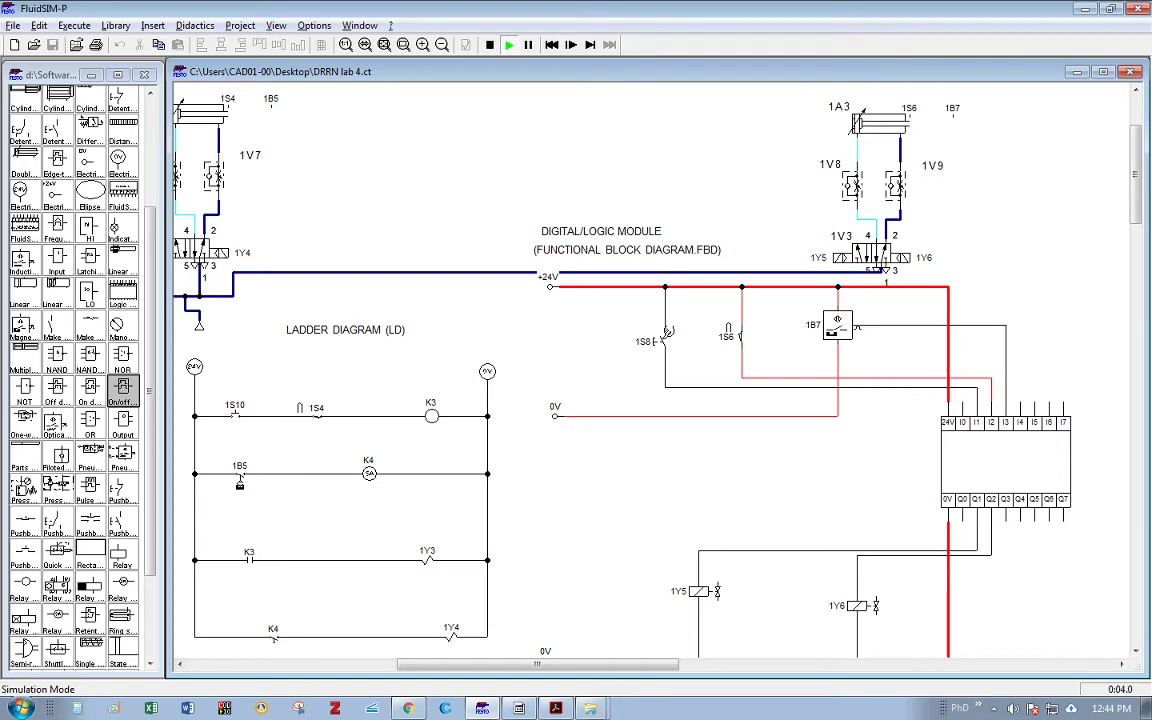
left_click(668, 333)
left_click(668, 333)
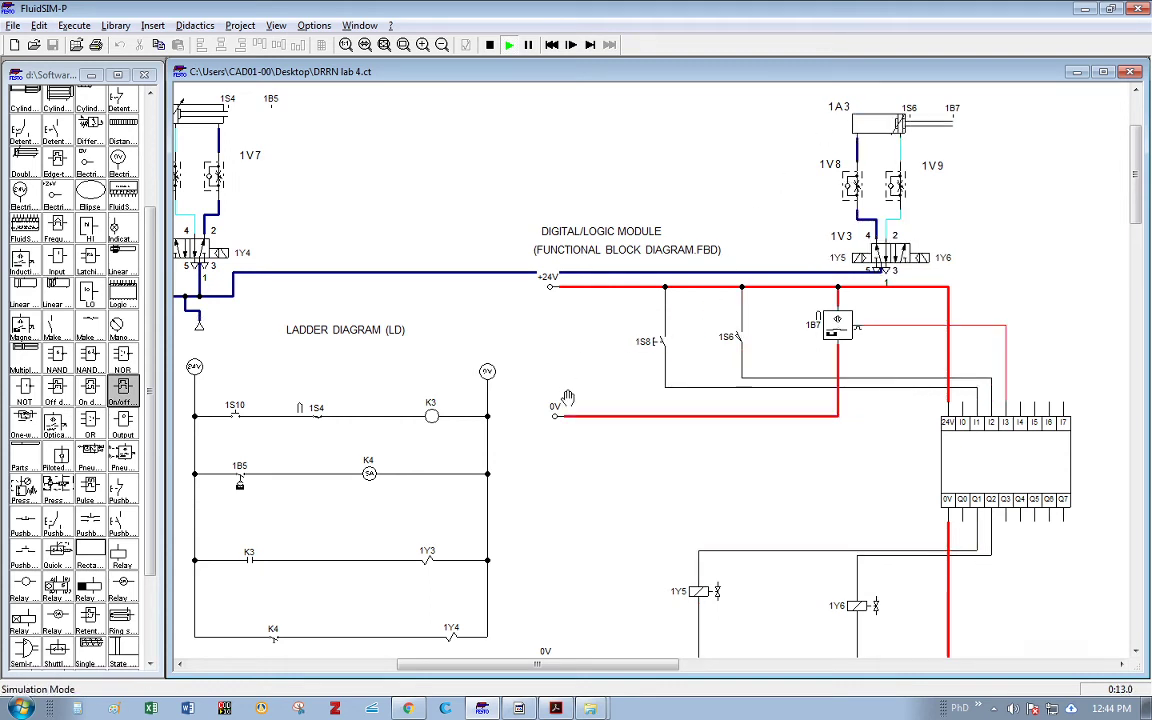
scroll(561, 457, "down", 1)
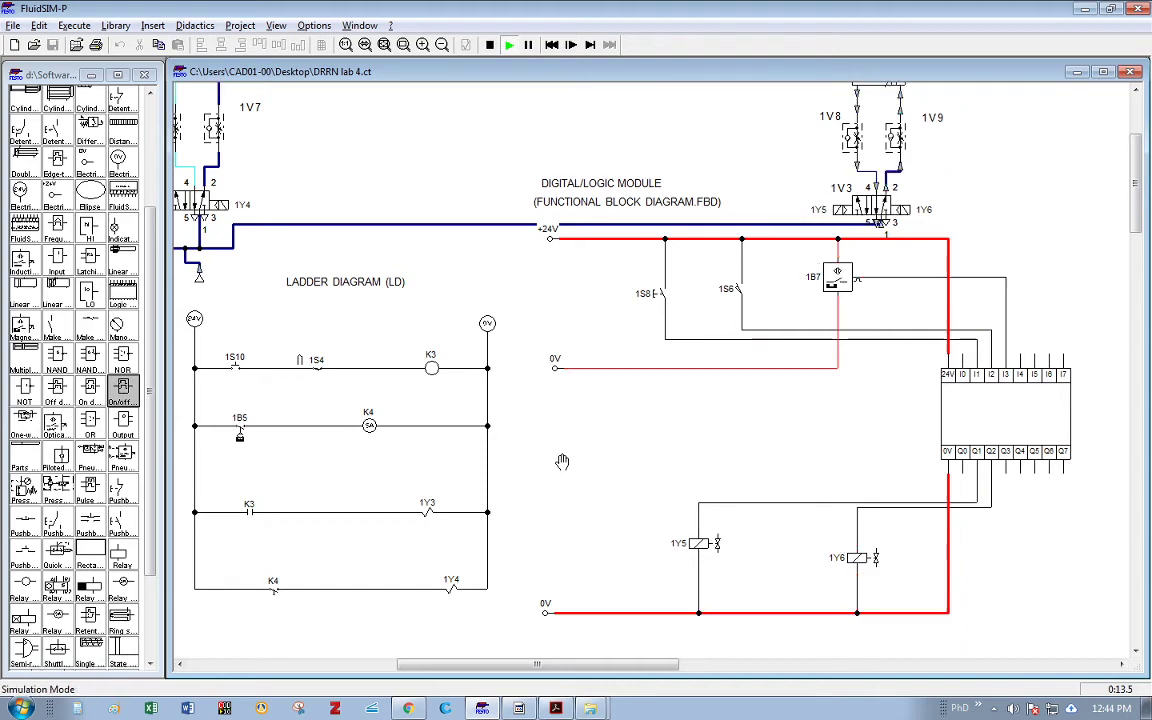
left_click(489, 44)
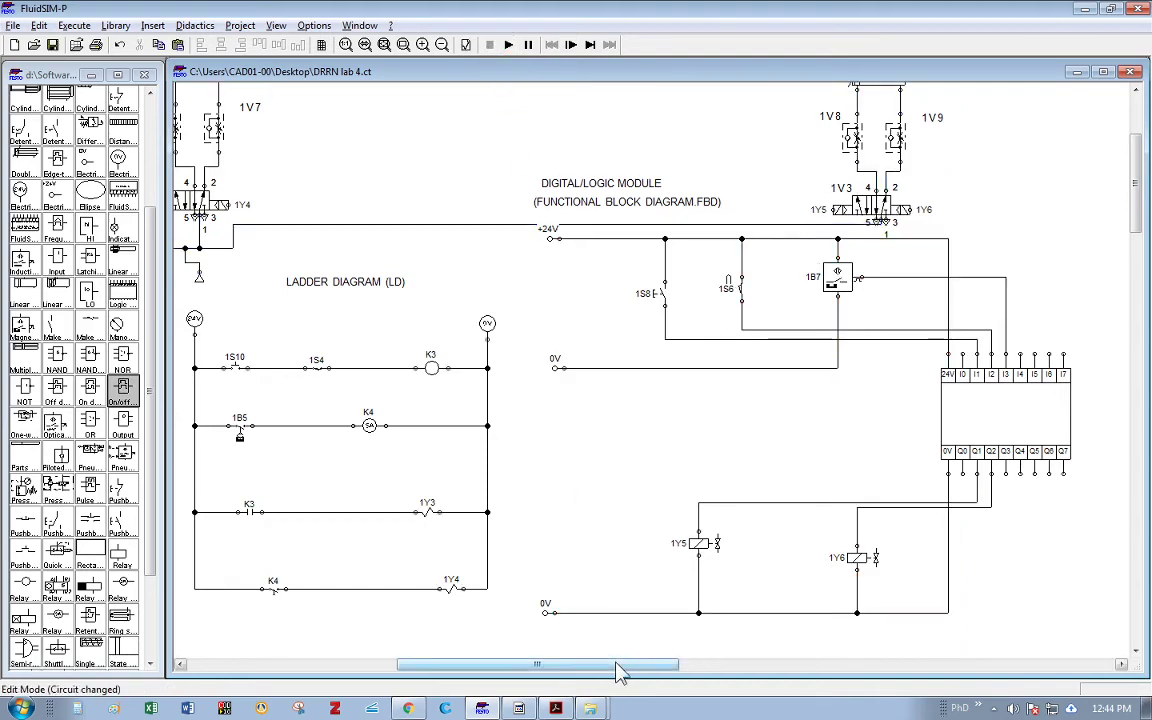
Step: Review the pneumatic, electric and ladder circuits, and switch to Adobe Acrobat to view the pneumatic circuit question in FS Lab 3.pdf
left_click_drag(617, 671, 563, 678)
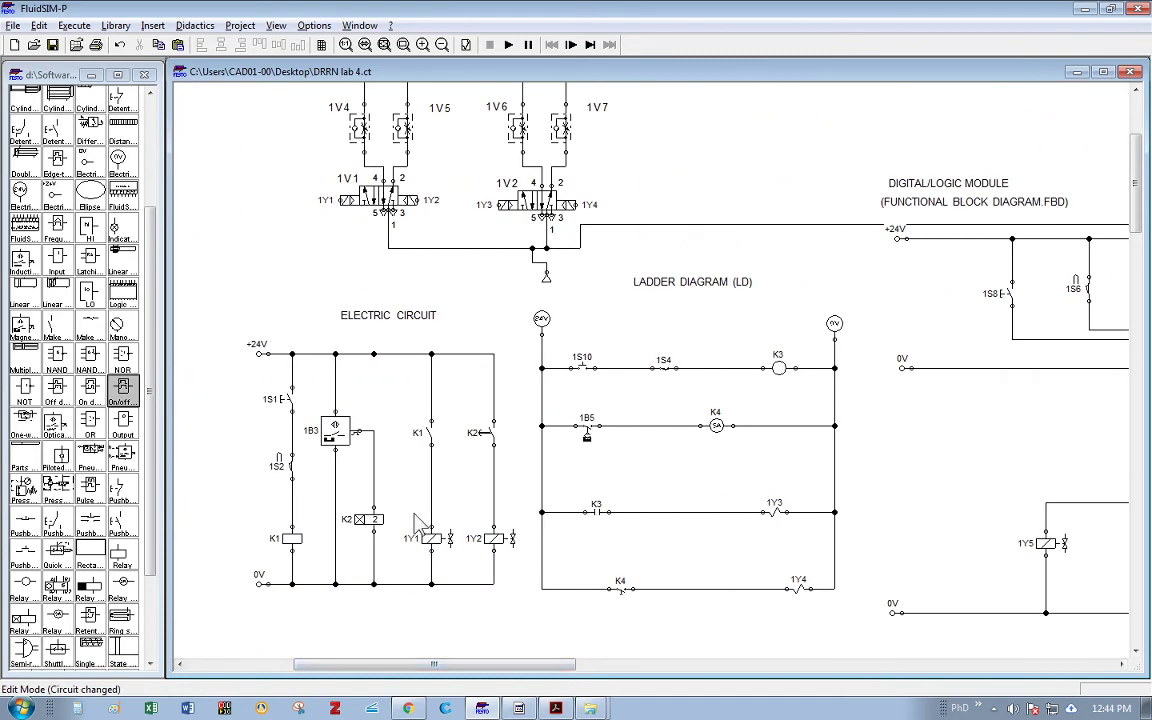
scroll(527, 442, "up", 5)
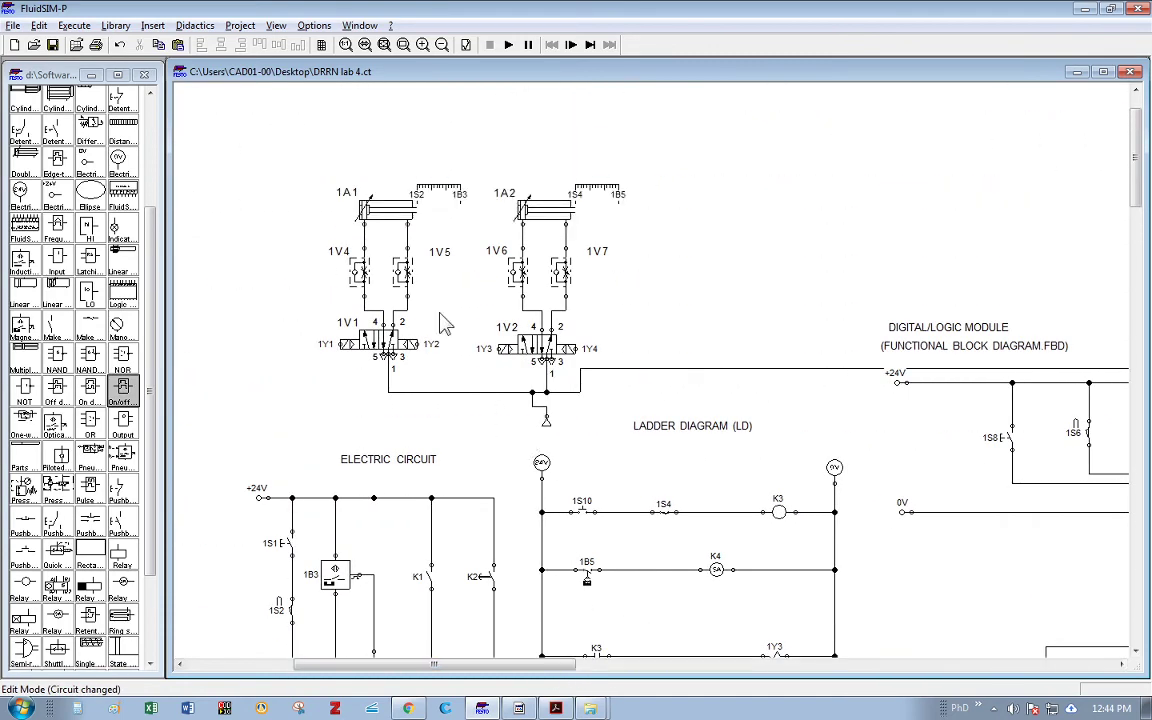
left_click_drag(298, 154, 609, 391)
left_click(605, 393)
scroll(540, 420, "down", 6)
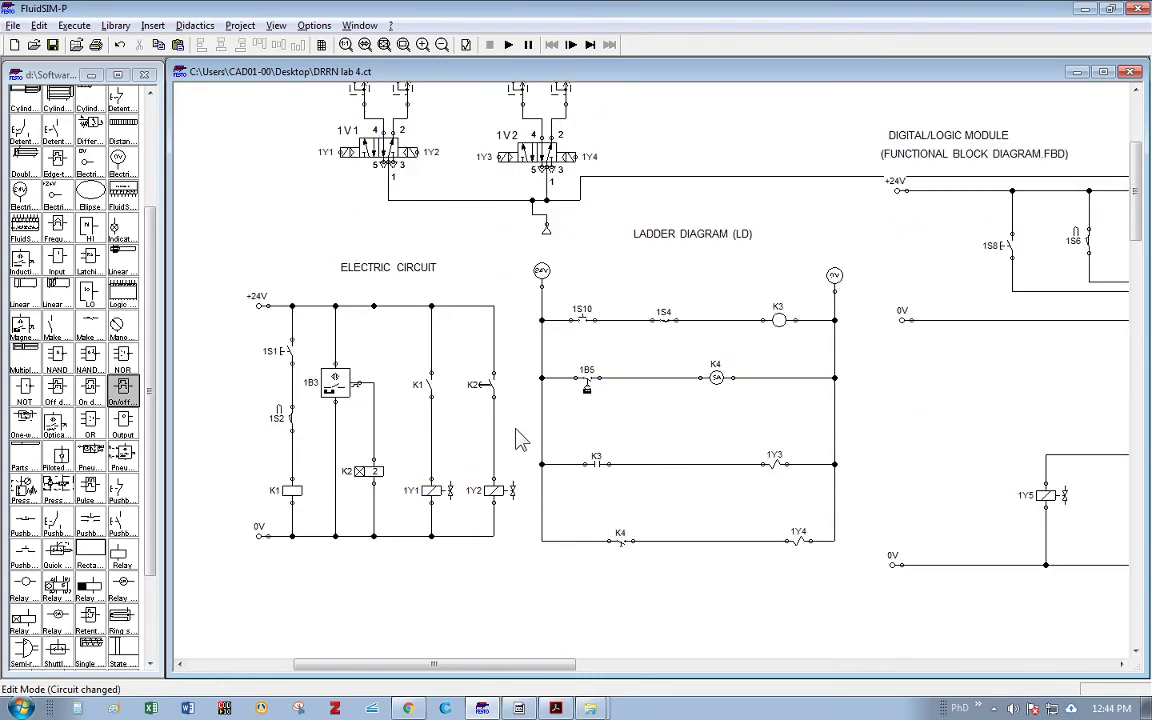
left_click(556, 709)
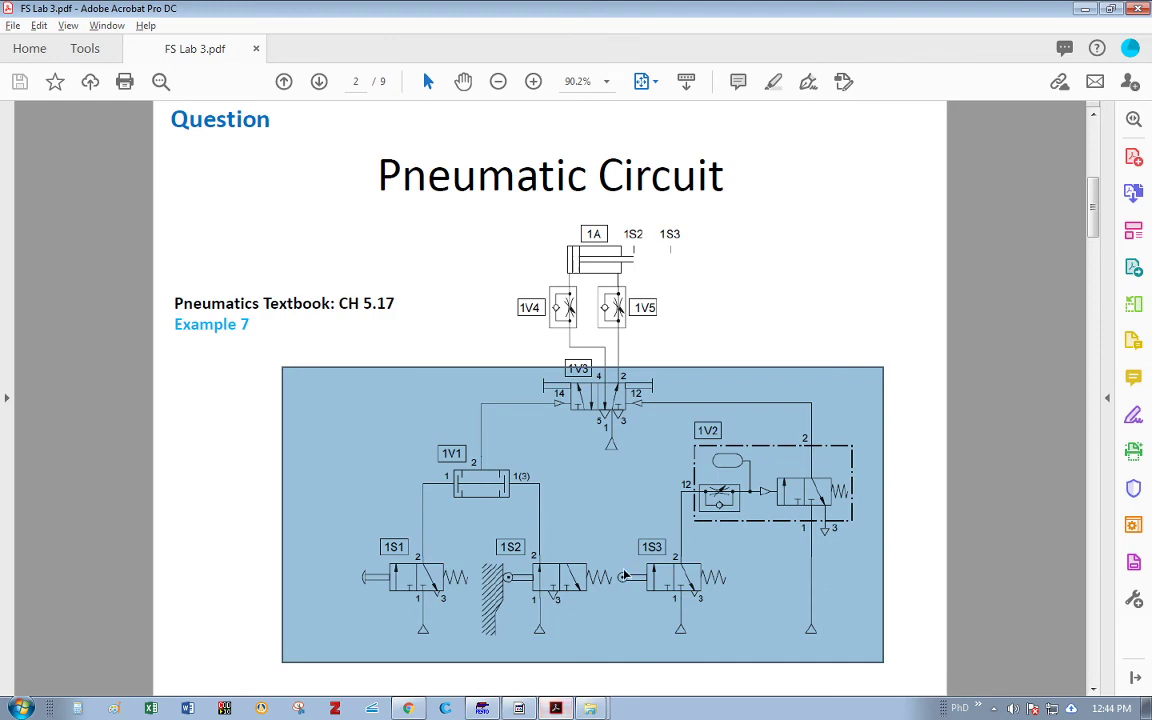
Step: Switch back to FluidSIM-P and review the electric, ladder and logic module circuits in DRRN lab 4.ct
key("alt+Tab")
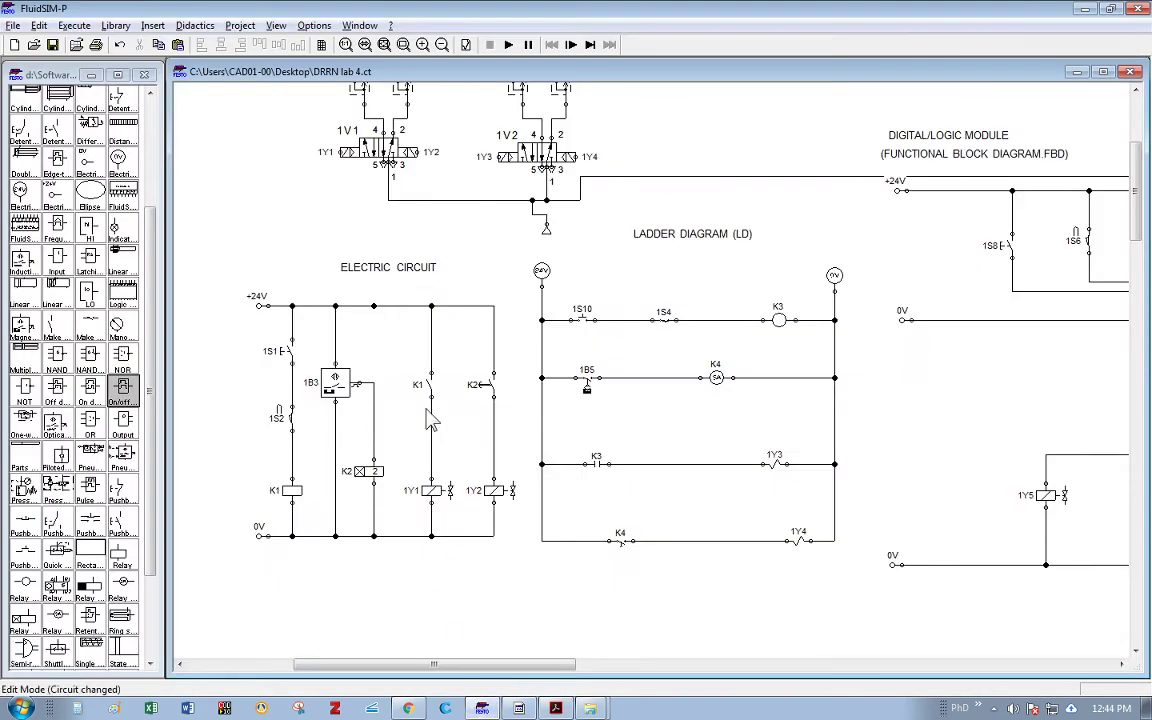
left_click_drag(517, 664, 552, 664)
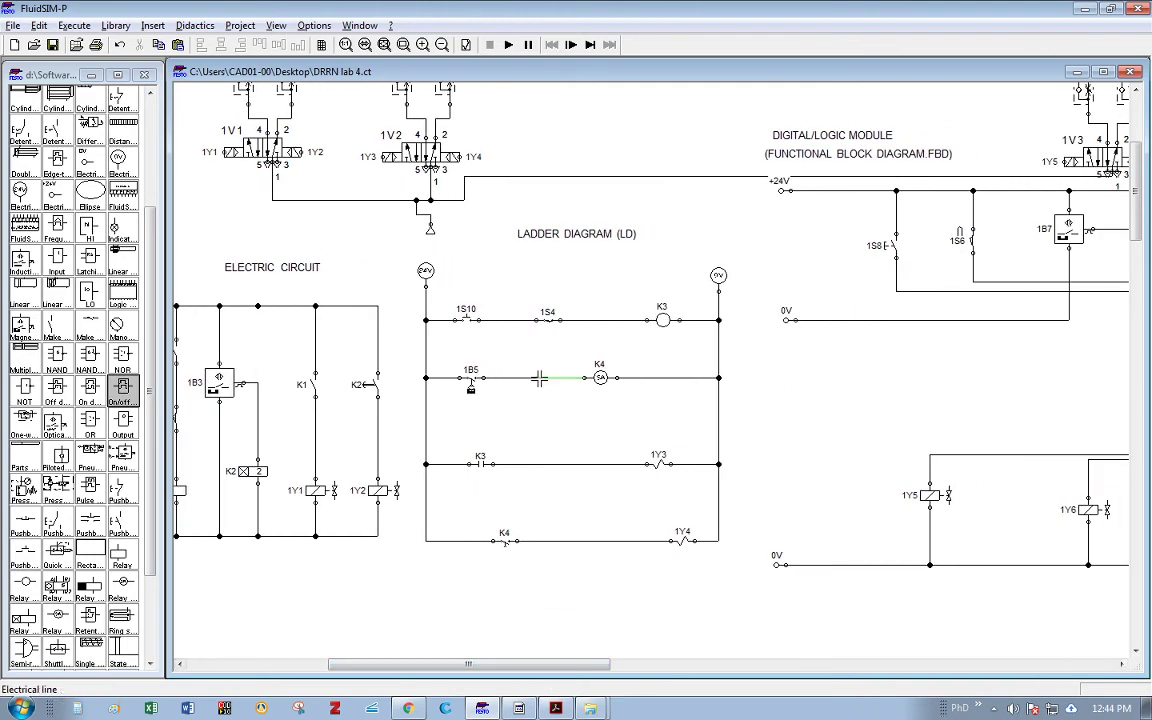
left_click_drag(540, 378, 486, 378)
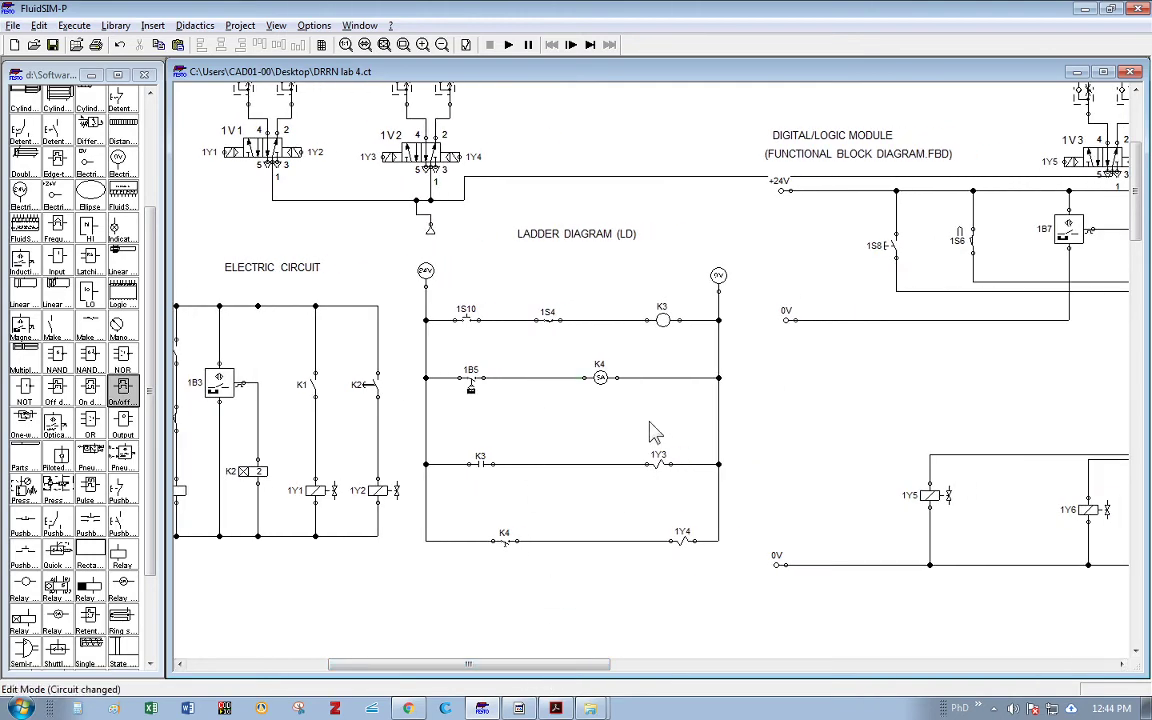
left_click_drag(548, 664, 680, 676)
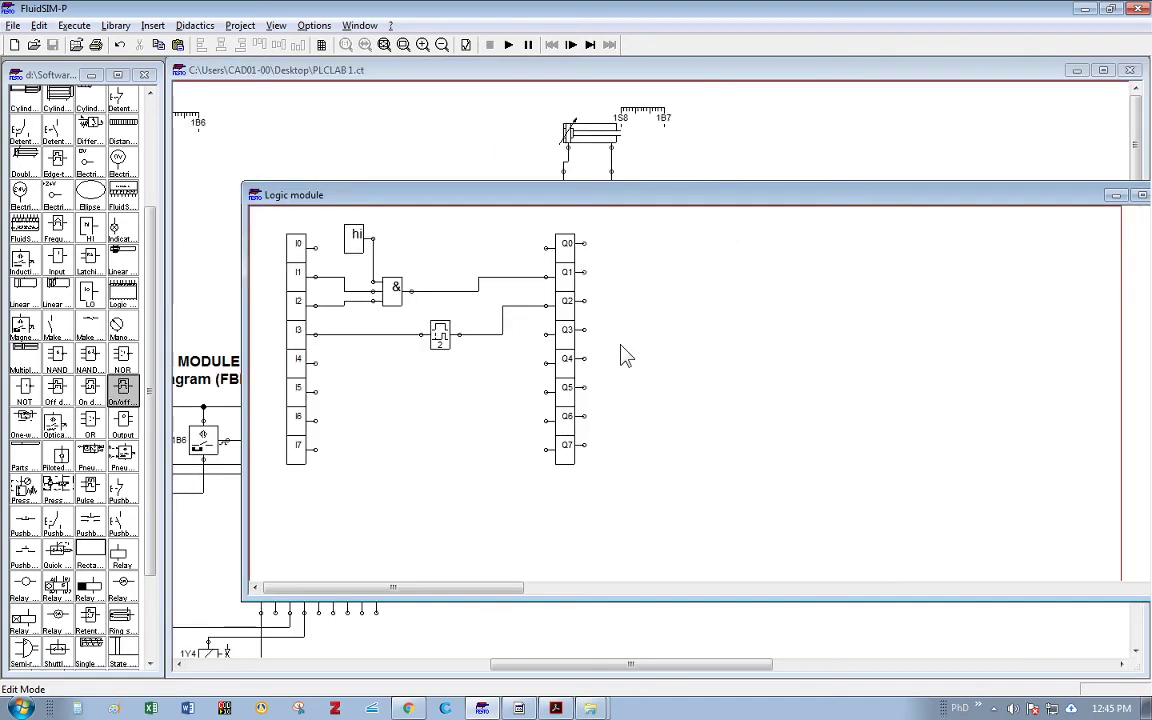
Step: Close the logic module and PLCLAB 1.ct windows and bring the Logic Module circuit of Ex 7.ct into view
key("ctrl+F4")
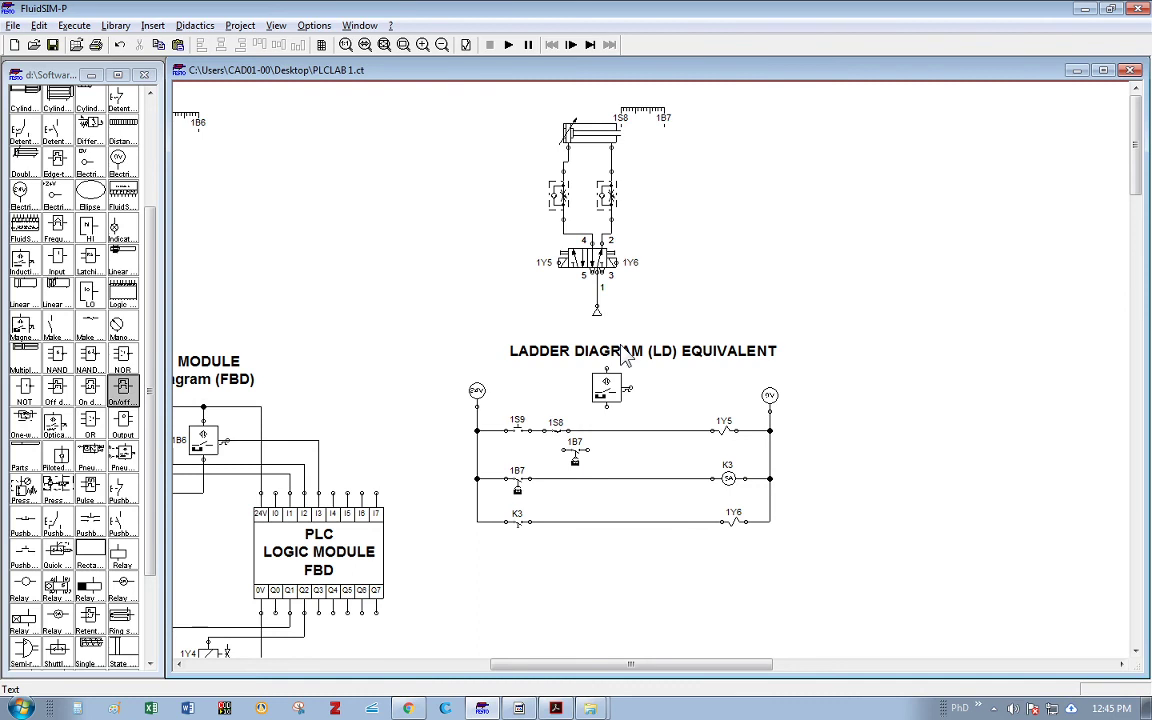
key("ctrl+F4")
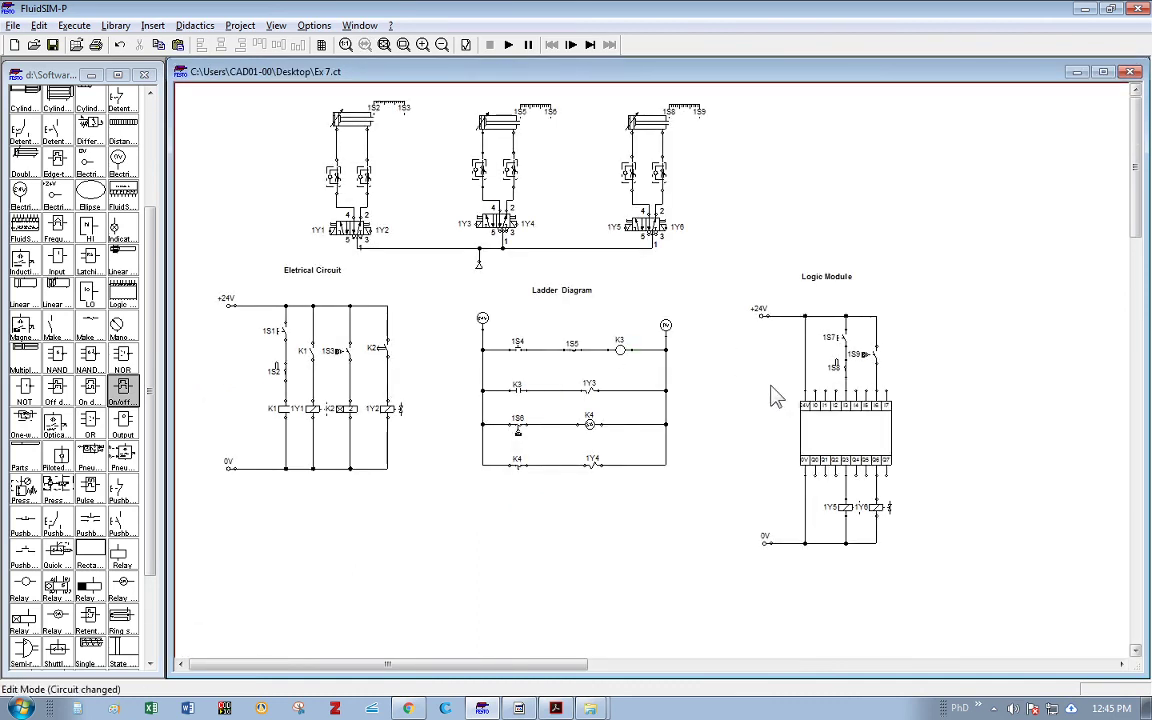
key("ctrl+plus")
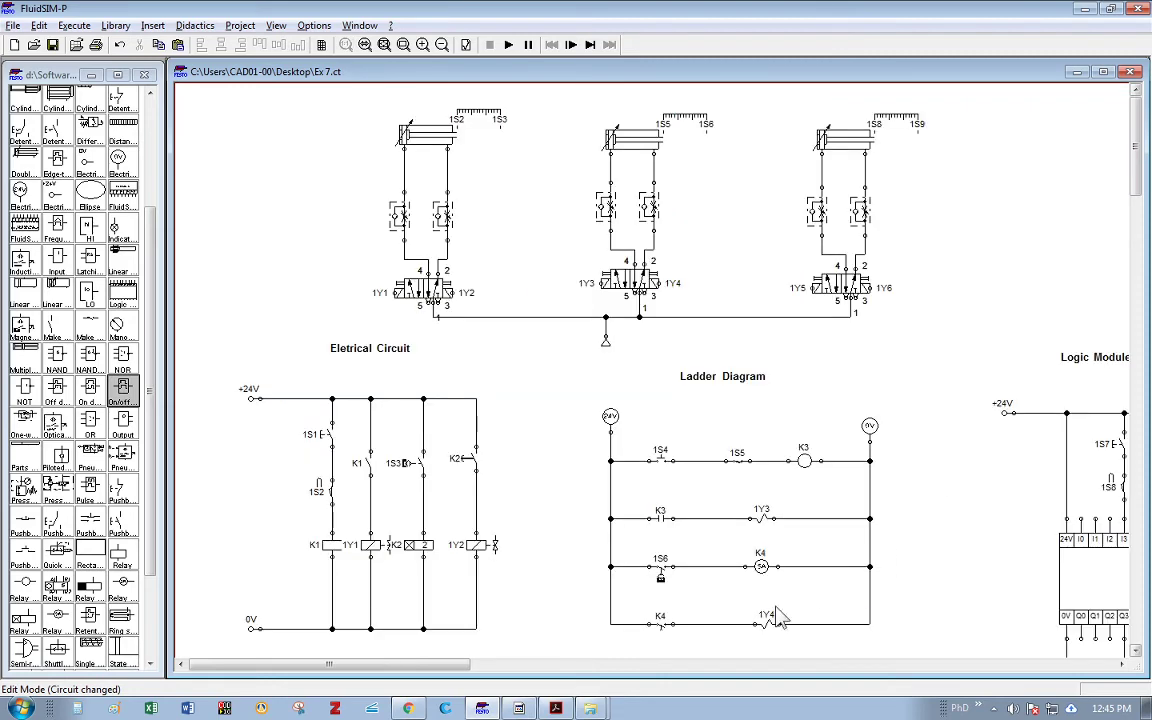
left_click_drag(450, 666, 598, 666)
scroll(614, 607, "down", 5)
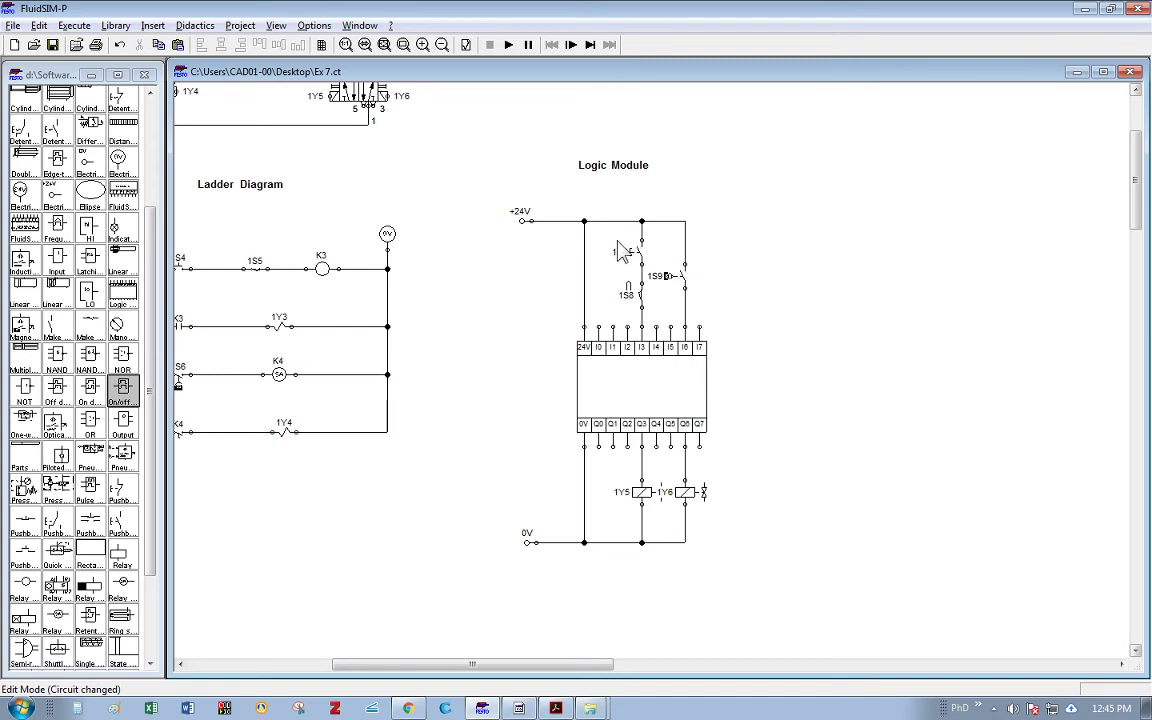
Step: Check the trigger type and label of make switch 1S9 above the logic module, keeping its settings
left_click(668, 276)
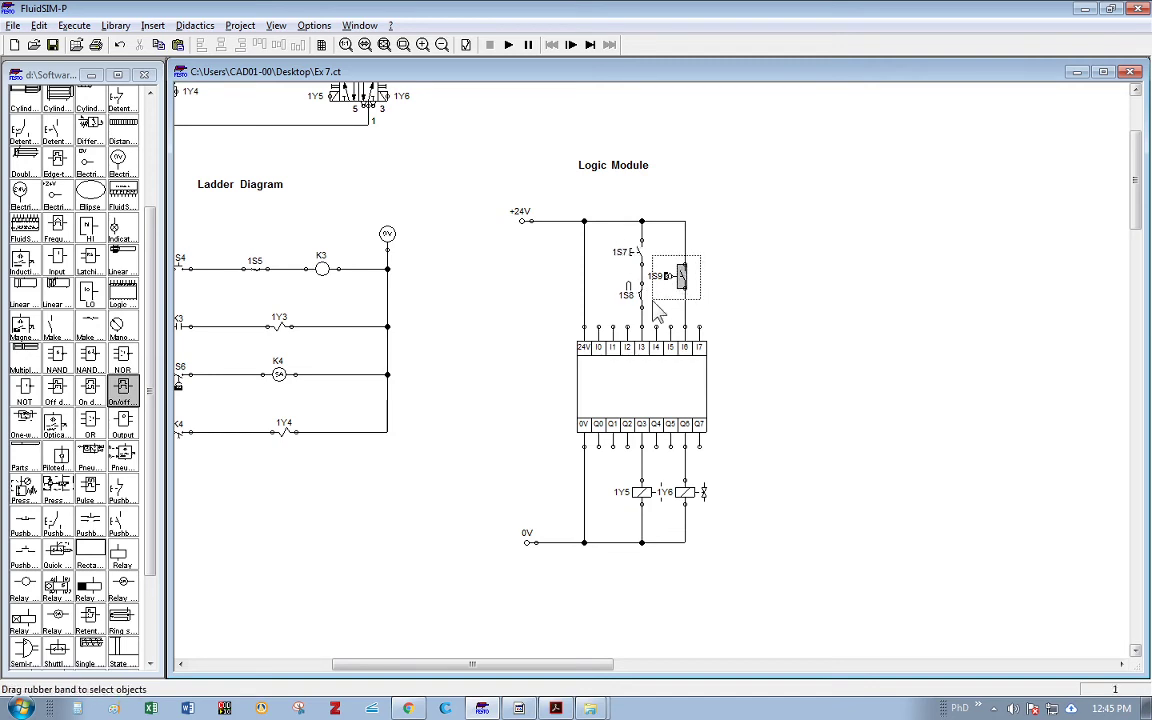
key("Delete")
double_click(684, 277)
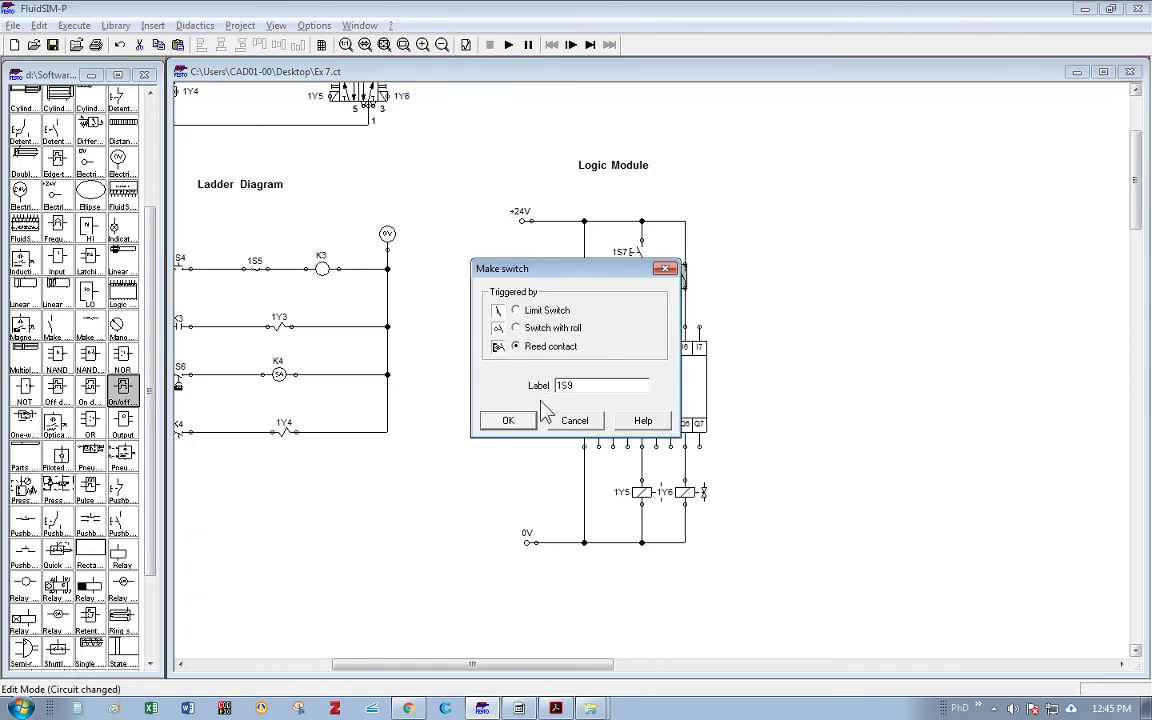
left_click(508, 420)
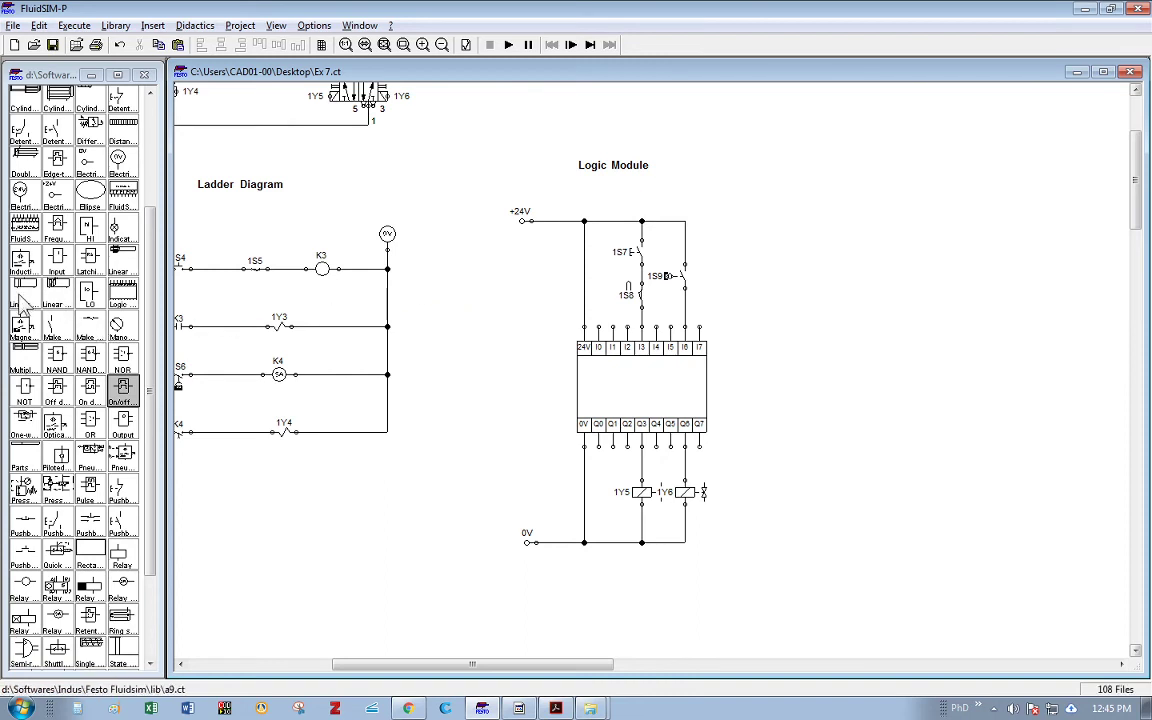
Step: Try a magnetic proximity switch beside make switch 1S9 and delete it
left_click_drag(24, 322, 715, 277)
left_click(728, 311)
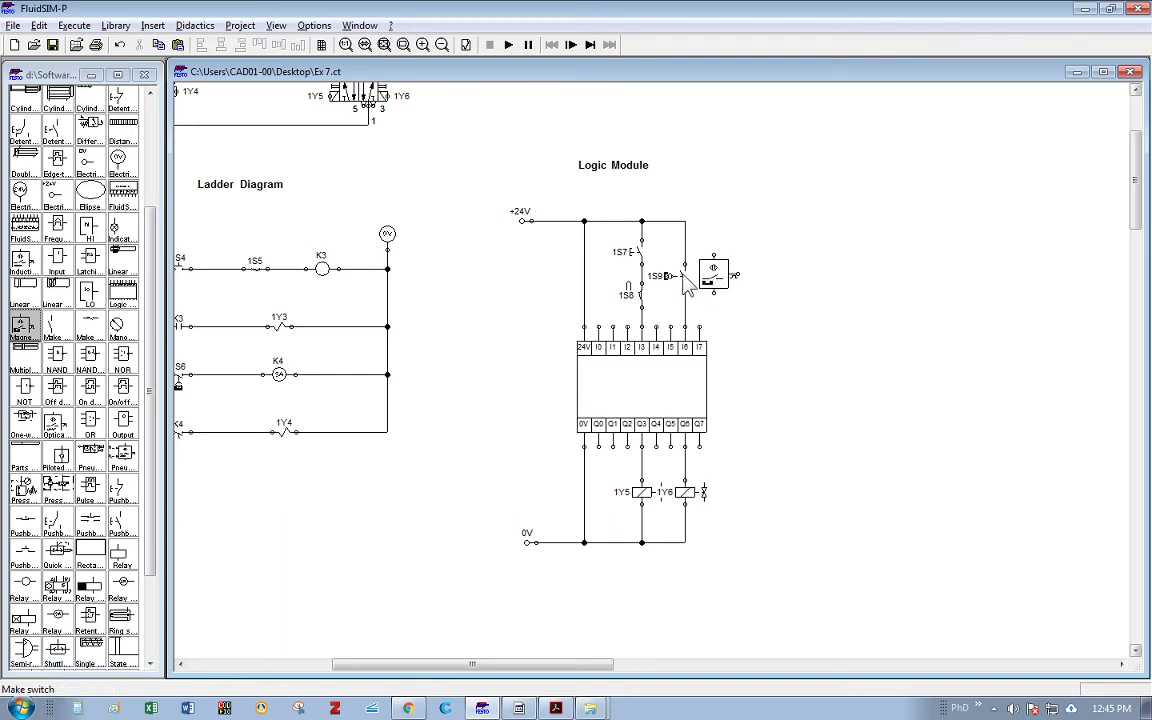
left_click(714, 280)
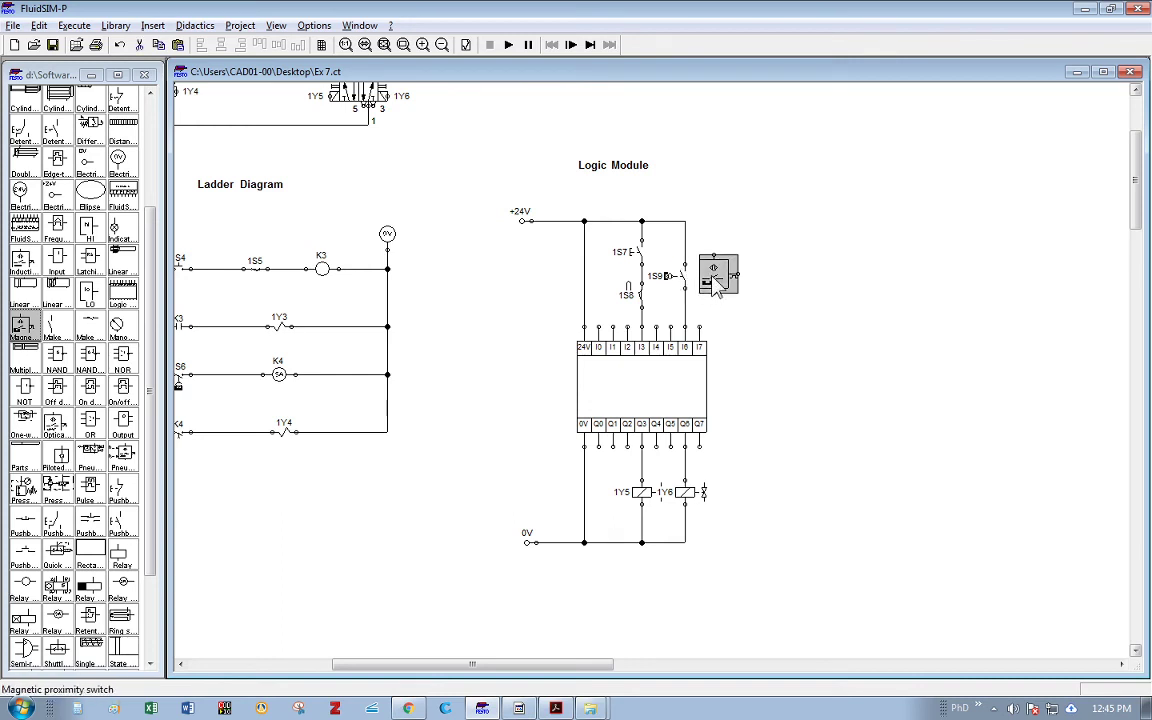
key("Delete")
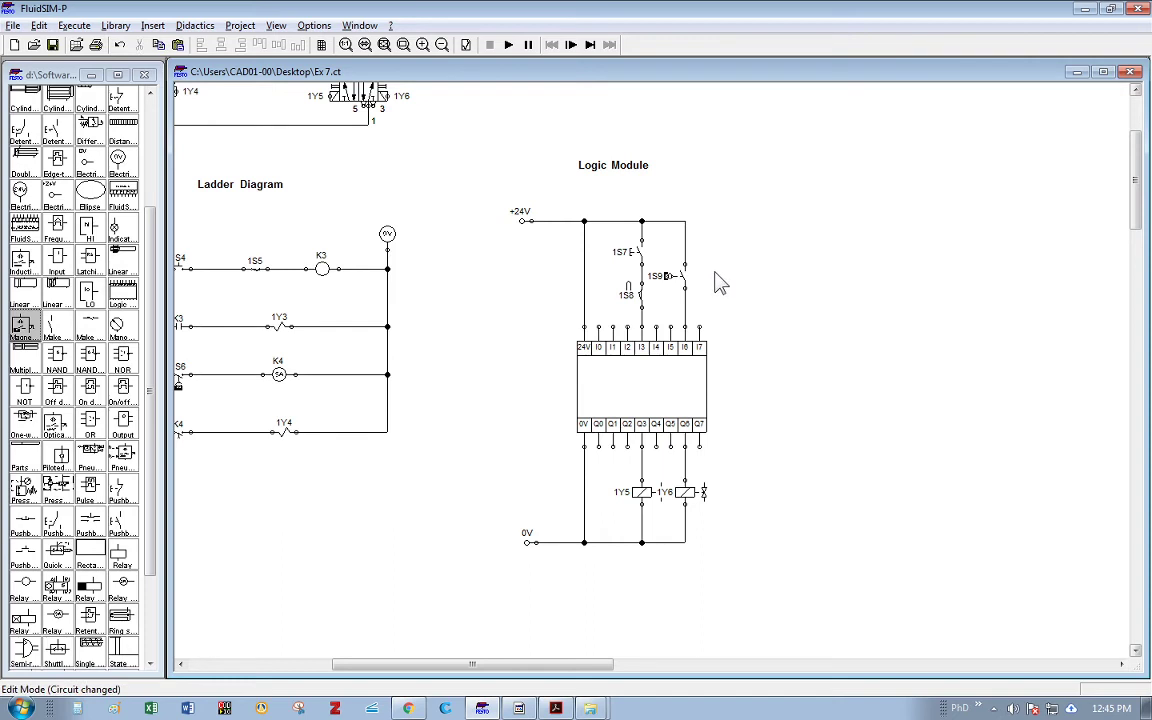
Step: Open the logic module's internal program in Ex 7.ct and move its window clear of the module's external wiring
scroll(440, 278, "up", 5)
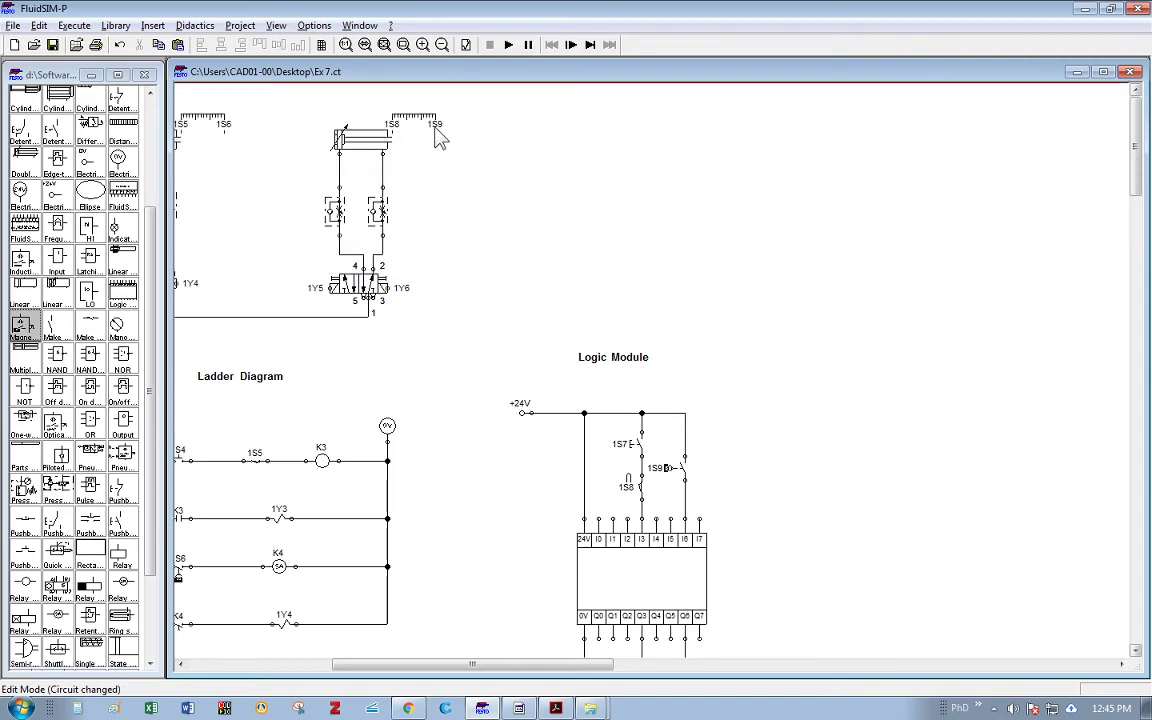
scroll(635, 472, "down", 2)
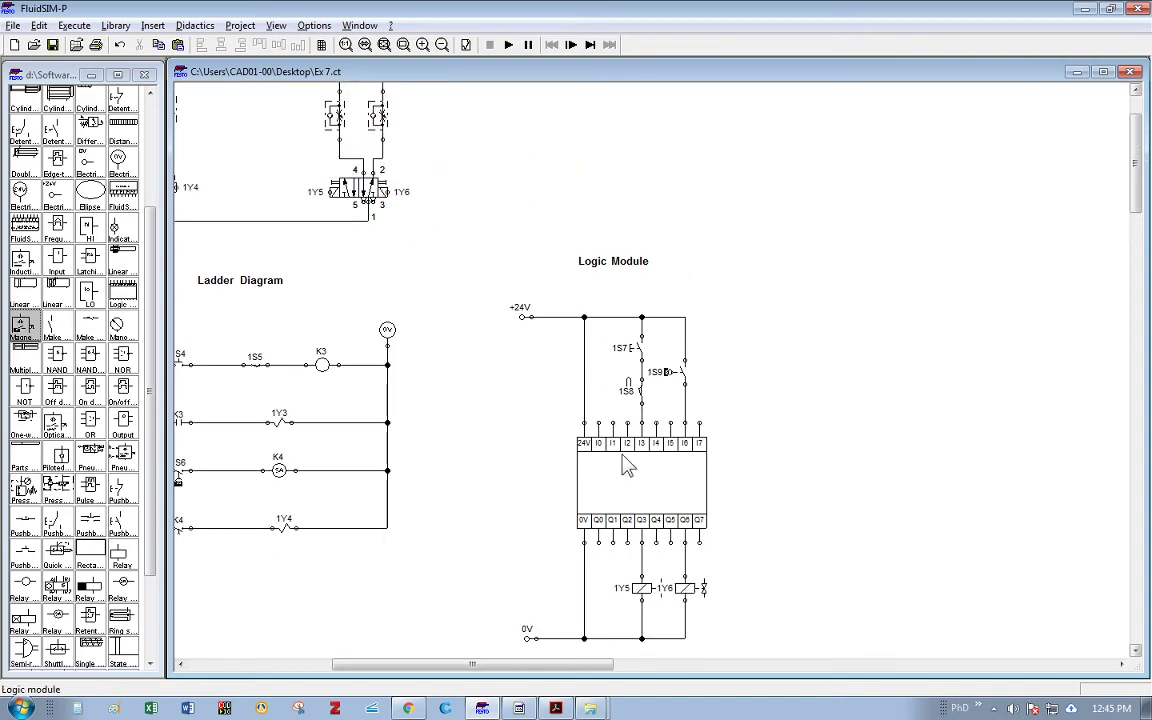
double_click(643, 501)
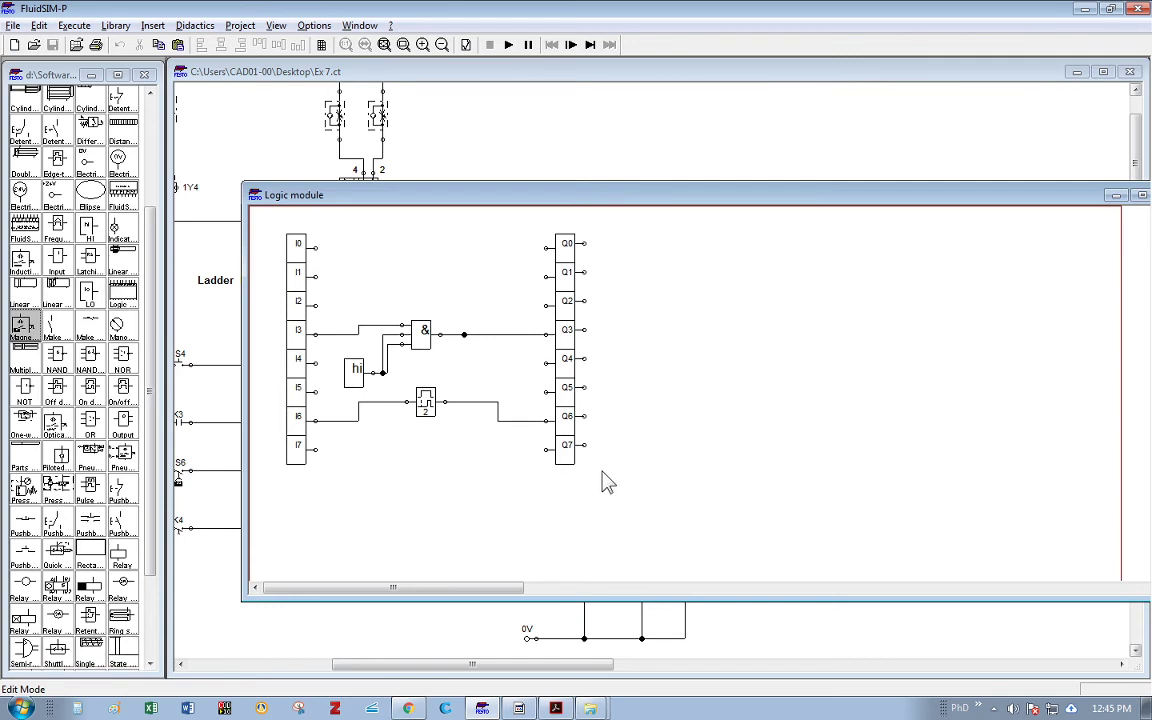
left_click_drag(440, 195, 926, 175)
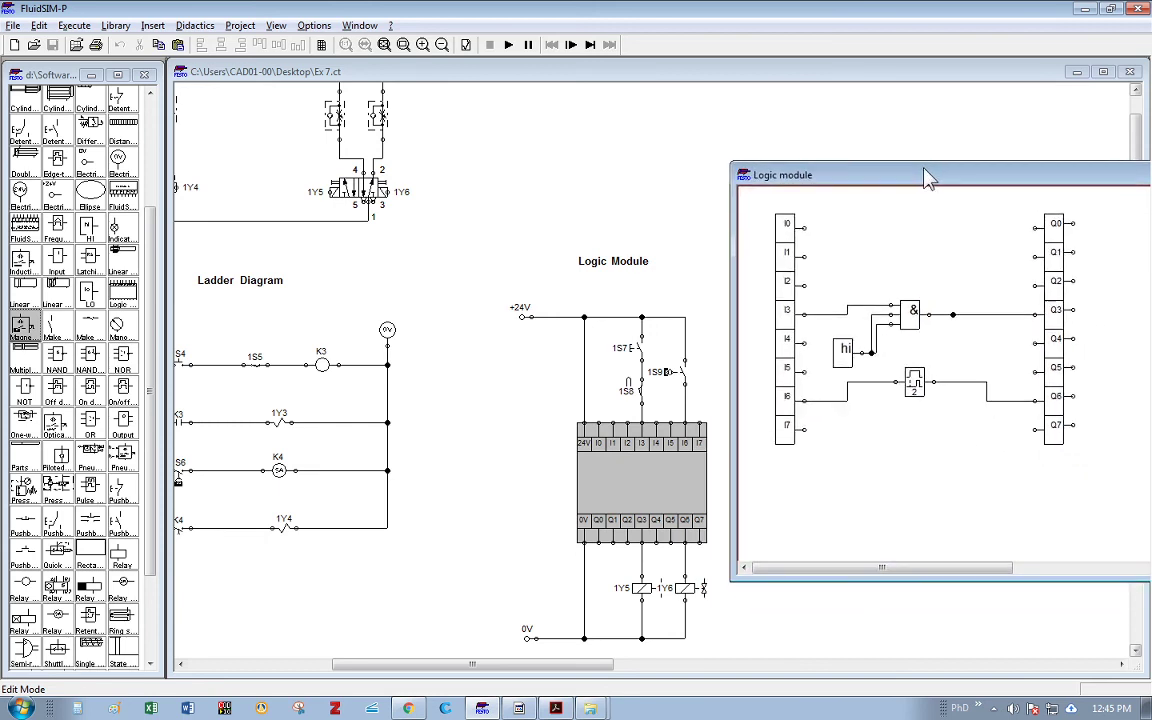
left_click(917, 323)
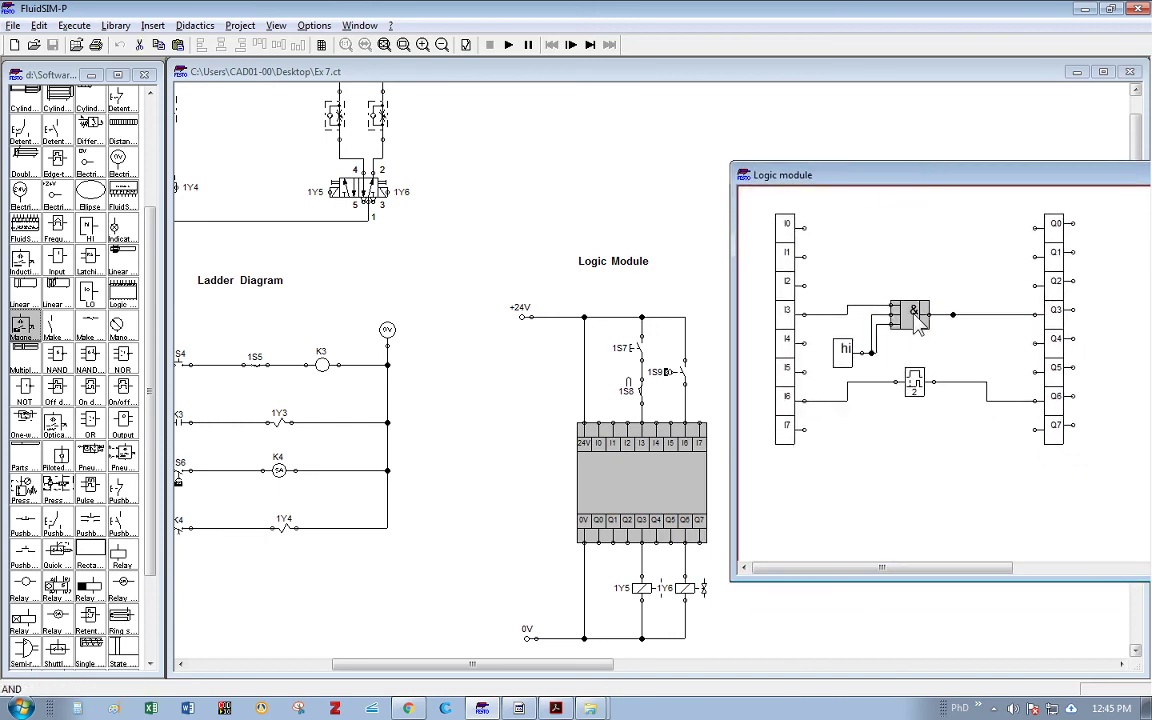
left_click(956, 357)
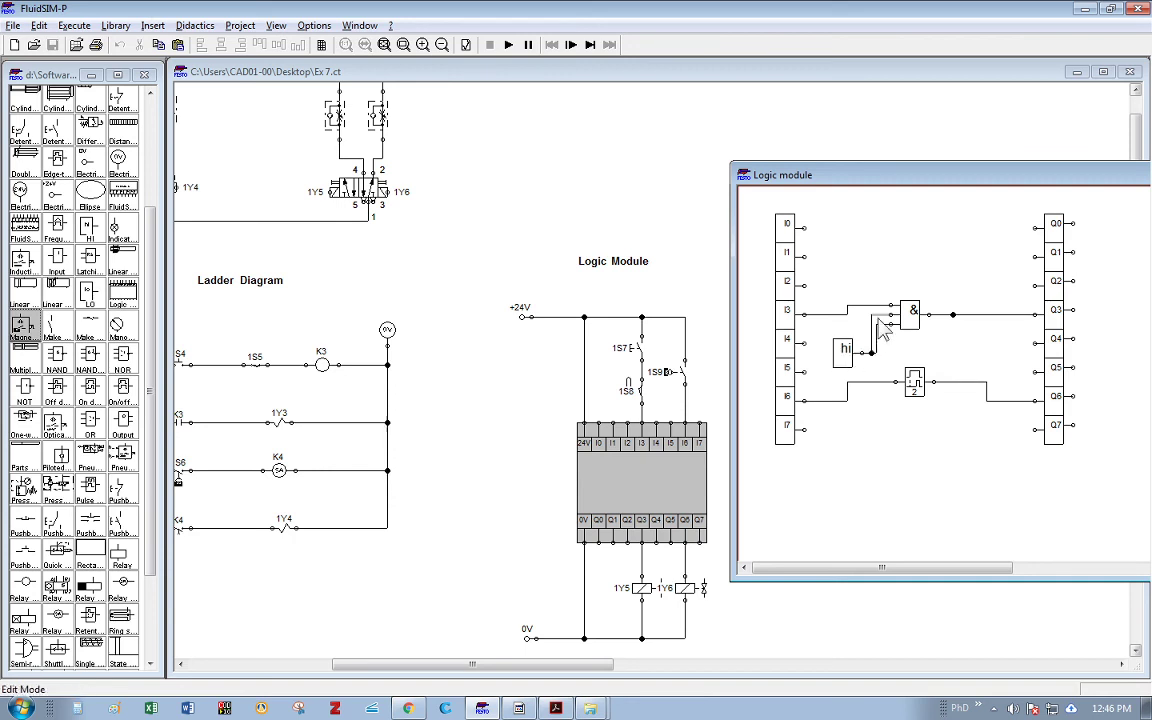
Step: Remove the HI block's branched wiring, reconnect HI only to the AND gate's third input, and return to the main circuit
key("Delete")
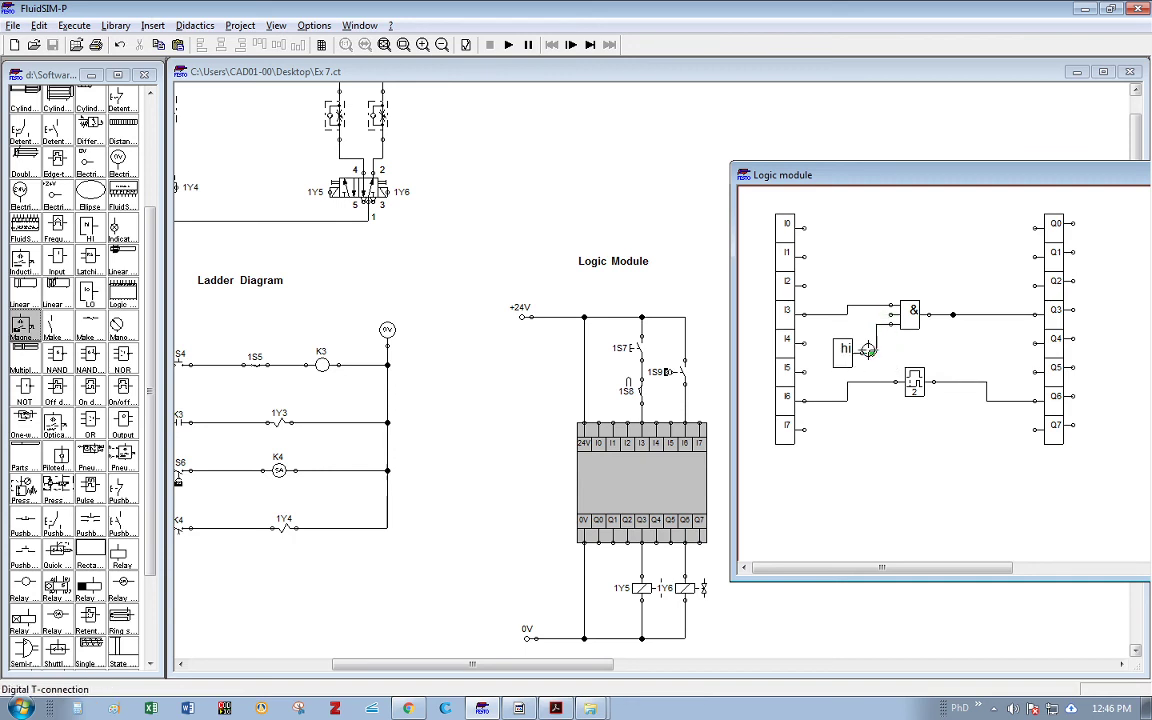
left_click(858, 352)
left_click(882, 366)
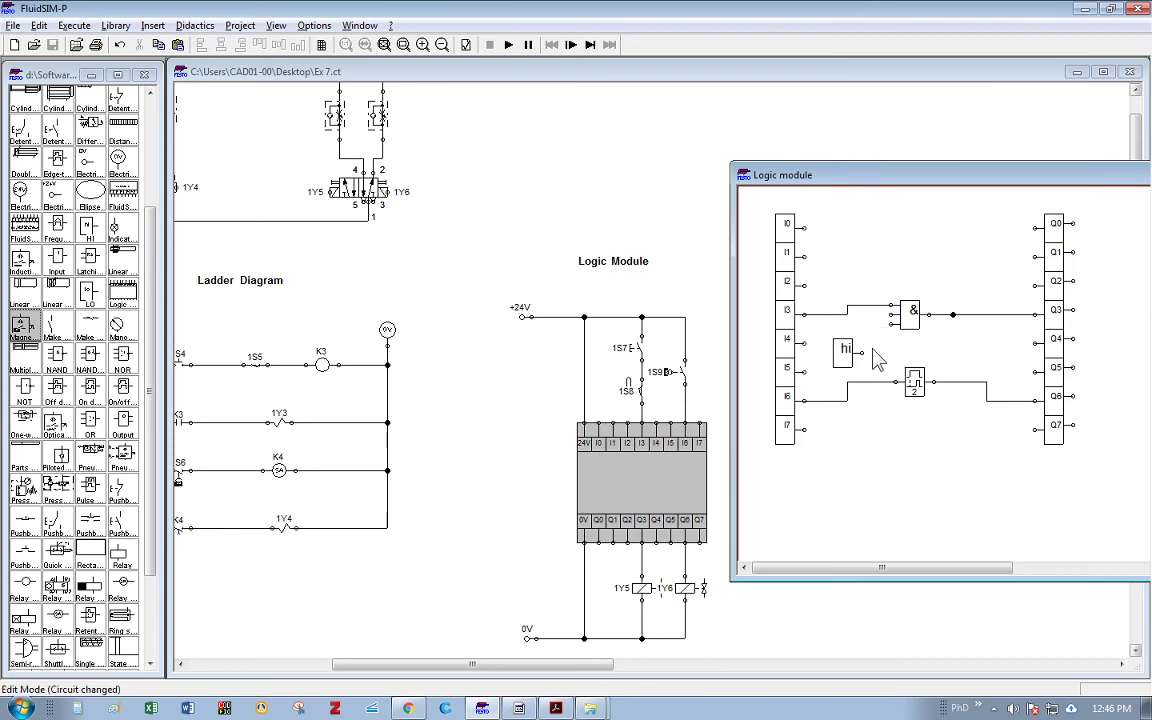
left_click_drag(889, 328, 861, 352)
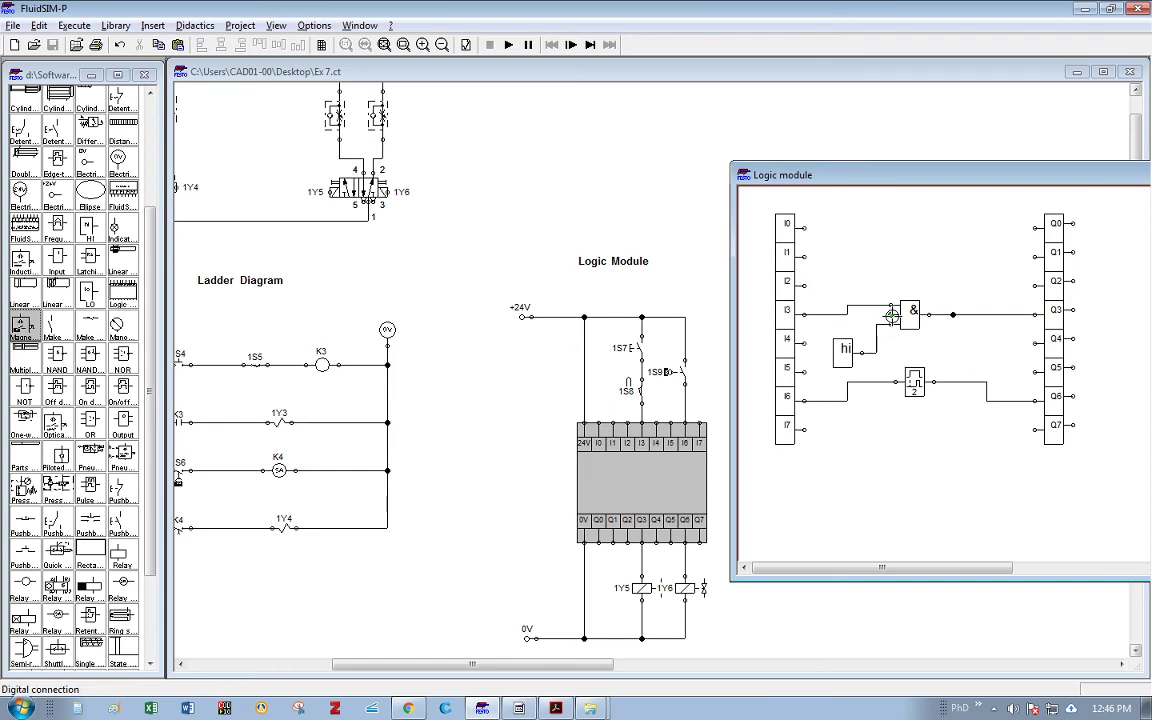
left_click(660, 330)
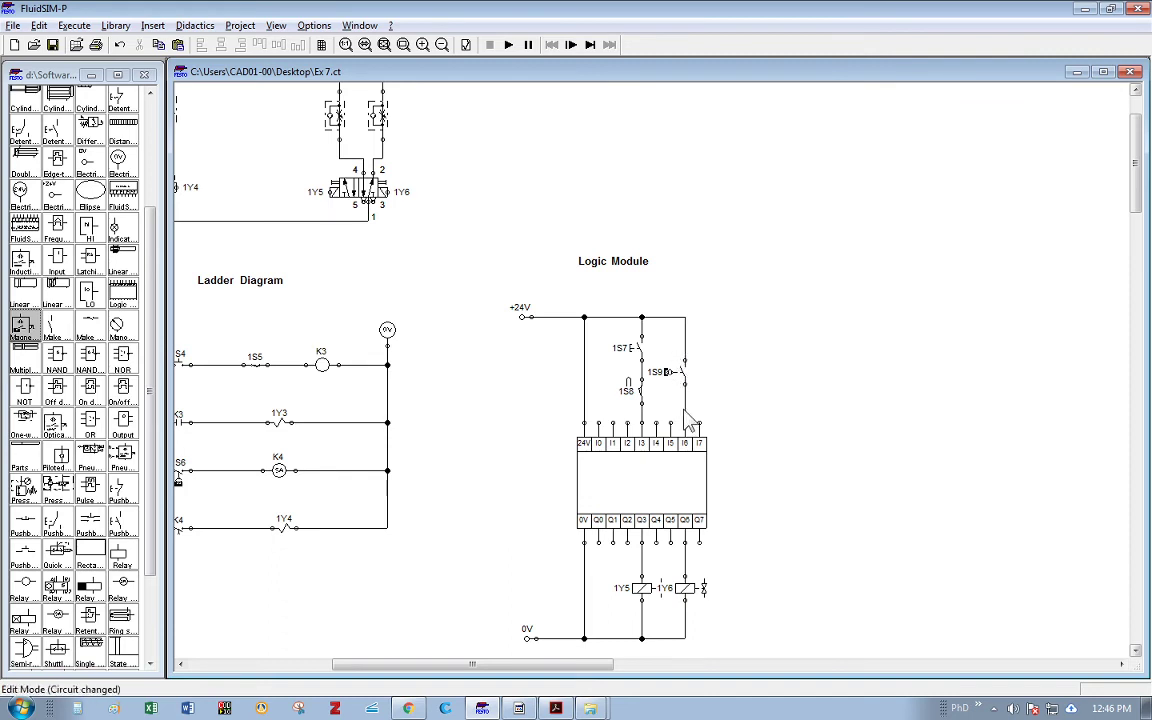
Step: Move pushbutton 1S7 to its own branch from +24V to input I1, and connect switch 1S8 directly between +24V and I3
double_click(681, 481)
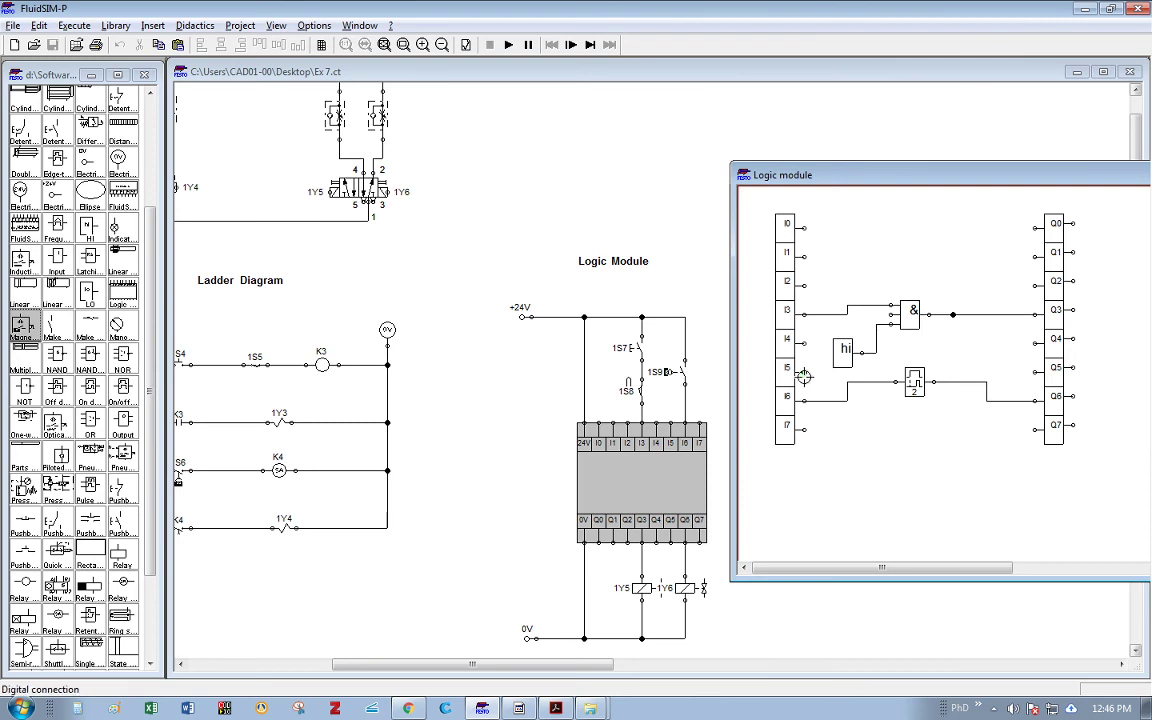
left_click(715, 393)
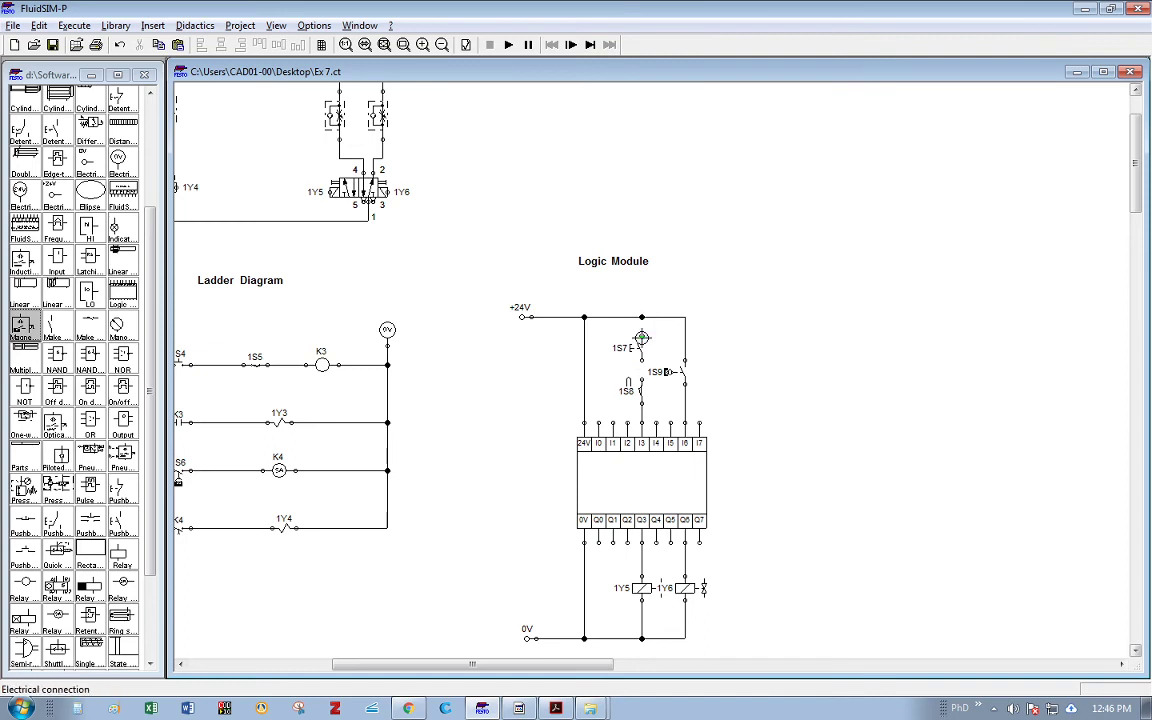
left_click_drag(643, 350, 606, 348)
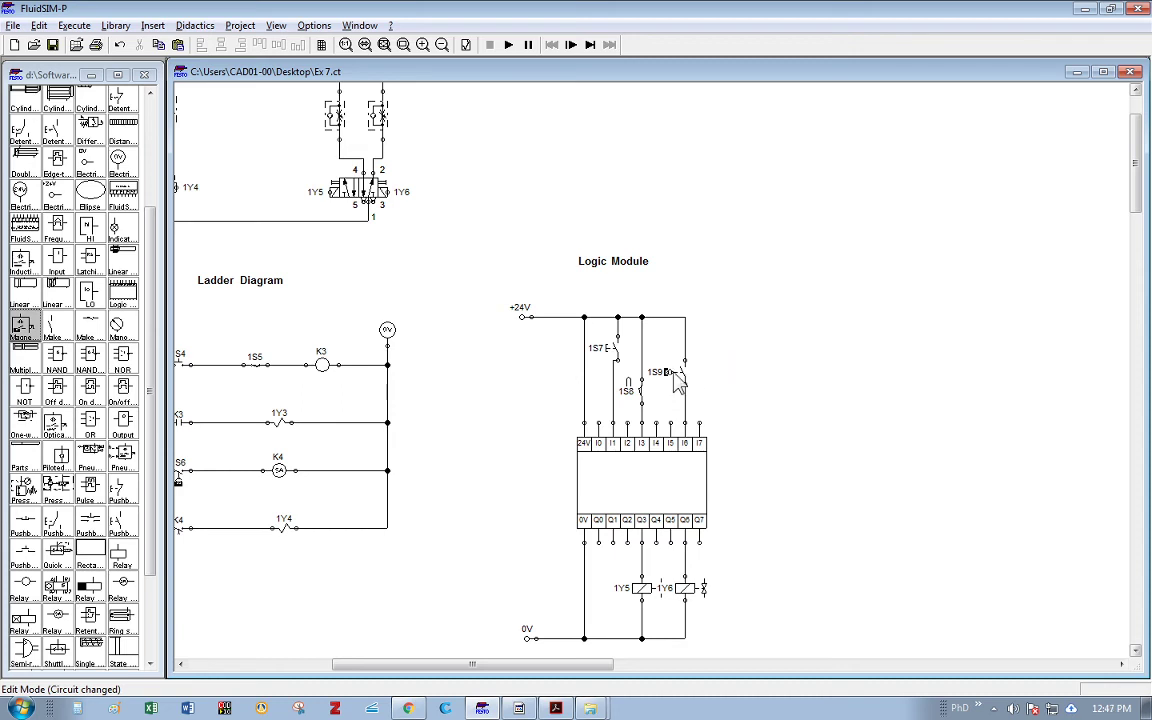
left_click(612, 348)
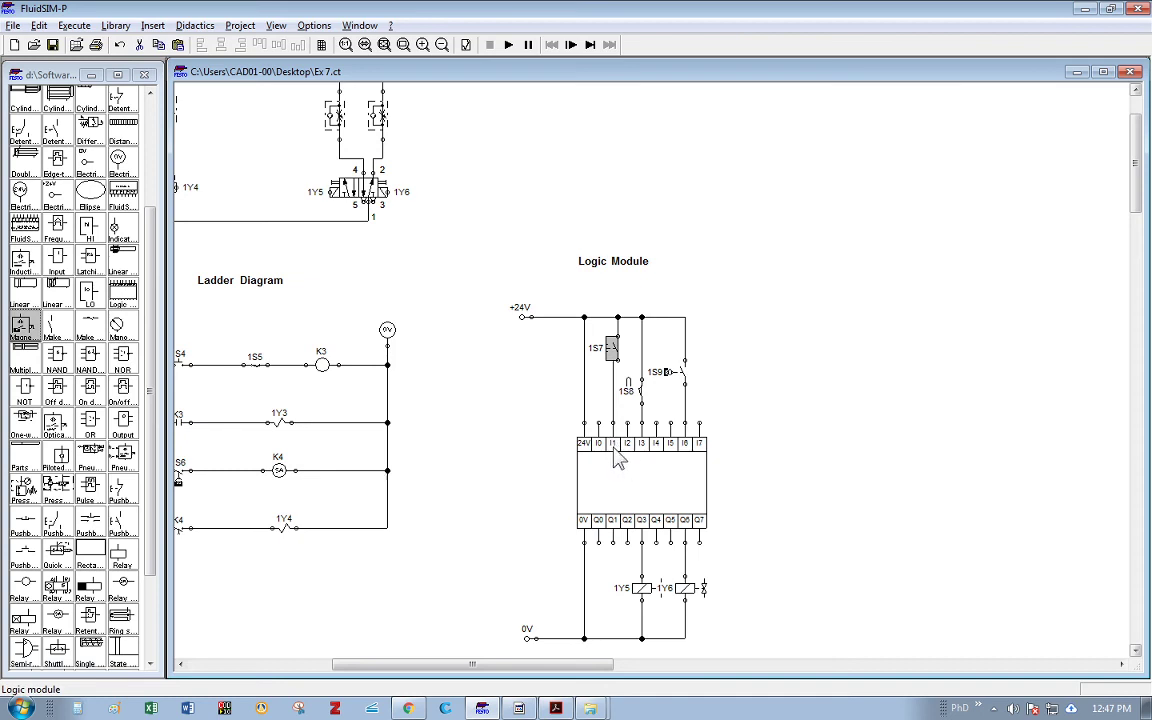
left_click(638, 391)
Step: In the logic module's program, rewire I1 to the AND gate's first input and I3 to its second input
double_click(668, 478)
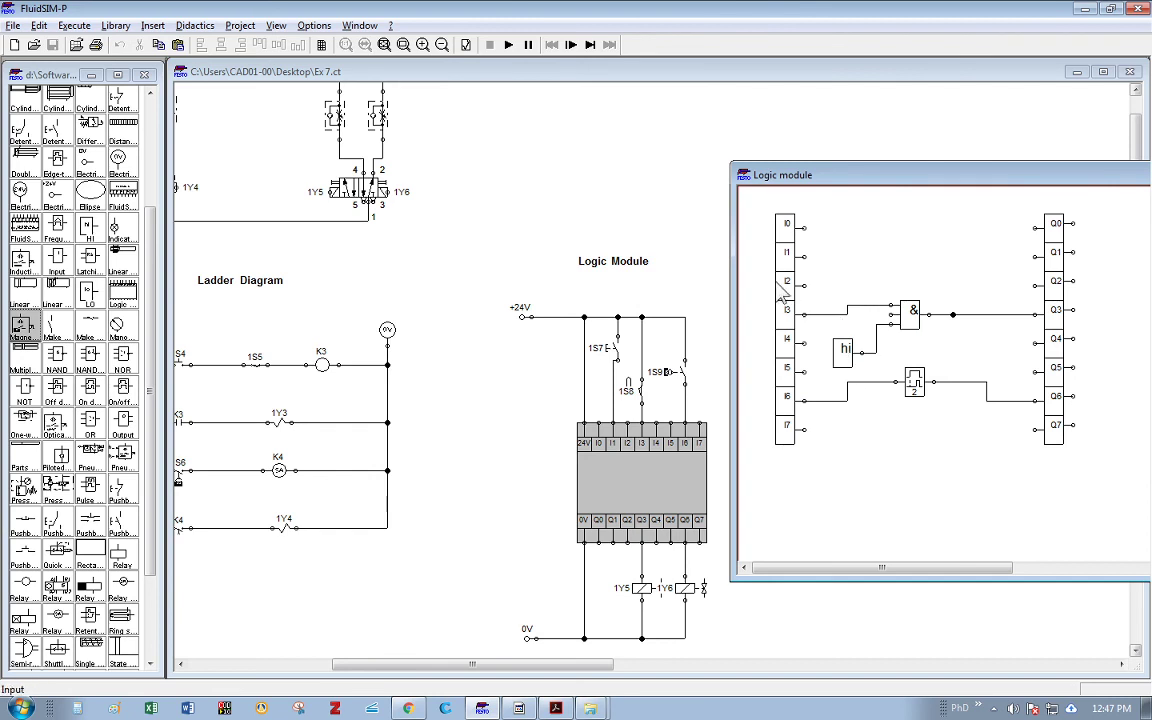
left_click(868, 306)
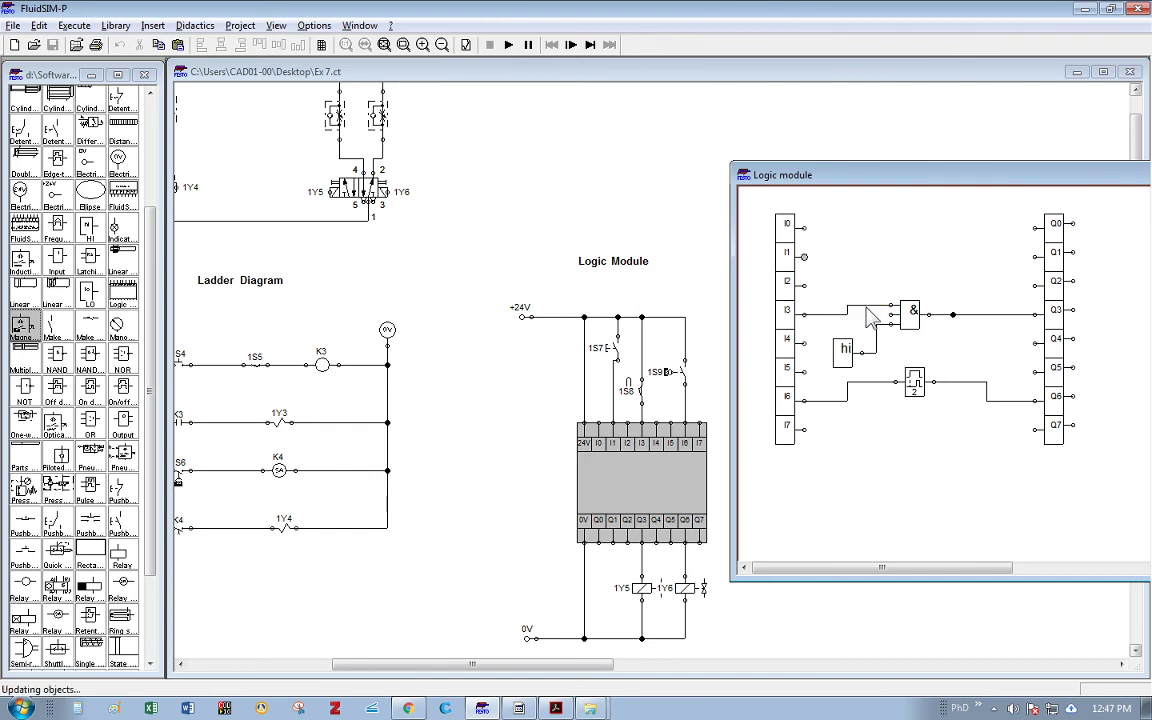
key("Delete")
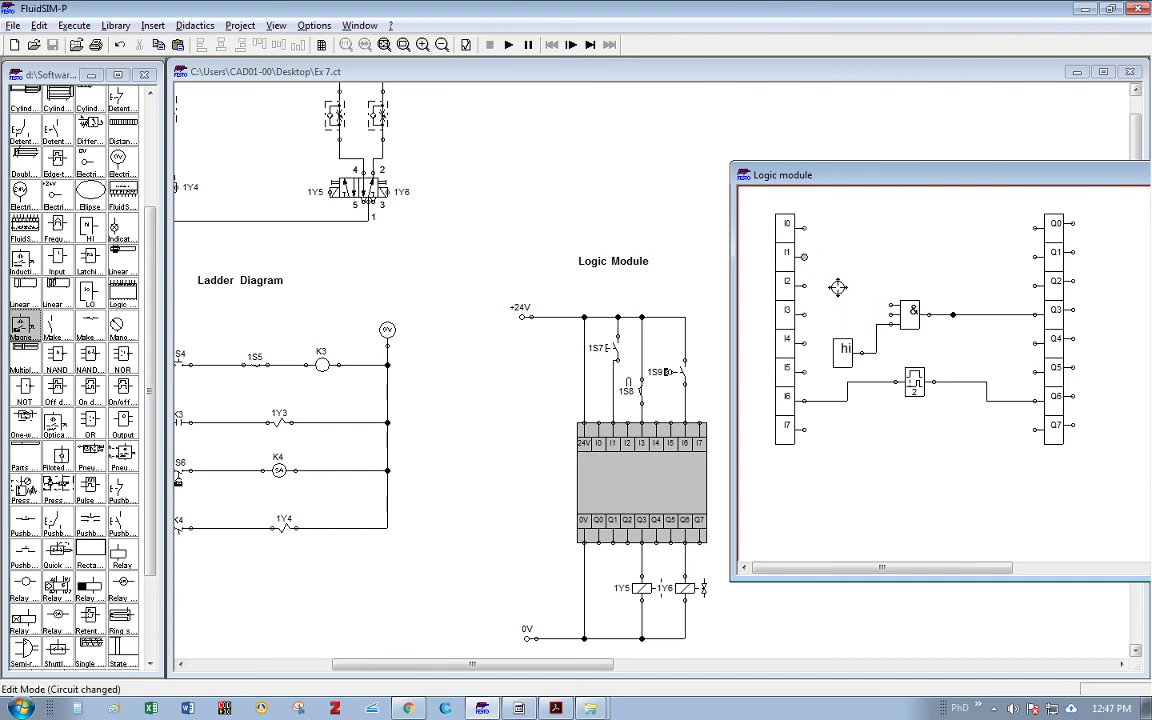
left_click_drag(803, 256, 890, 306)
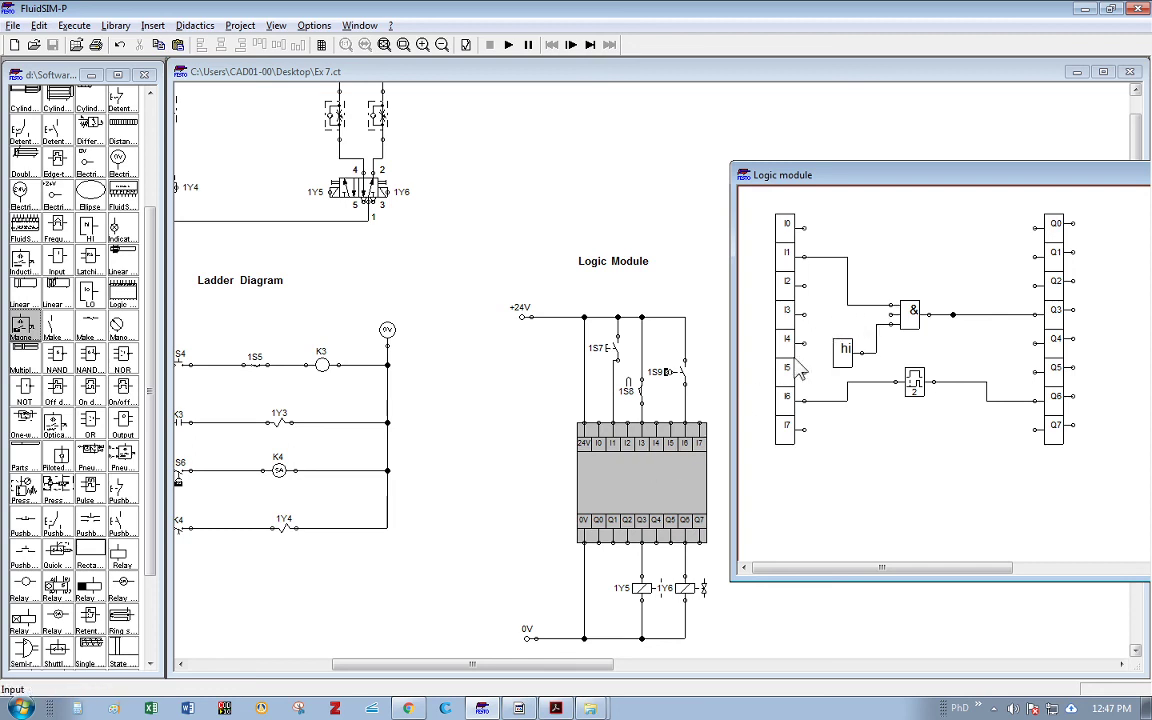
left_click_drag(803, 314, 889, 316)
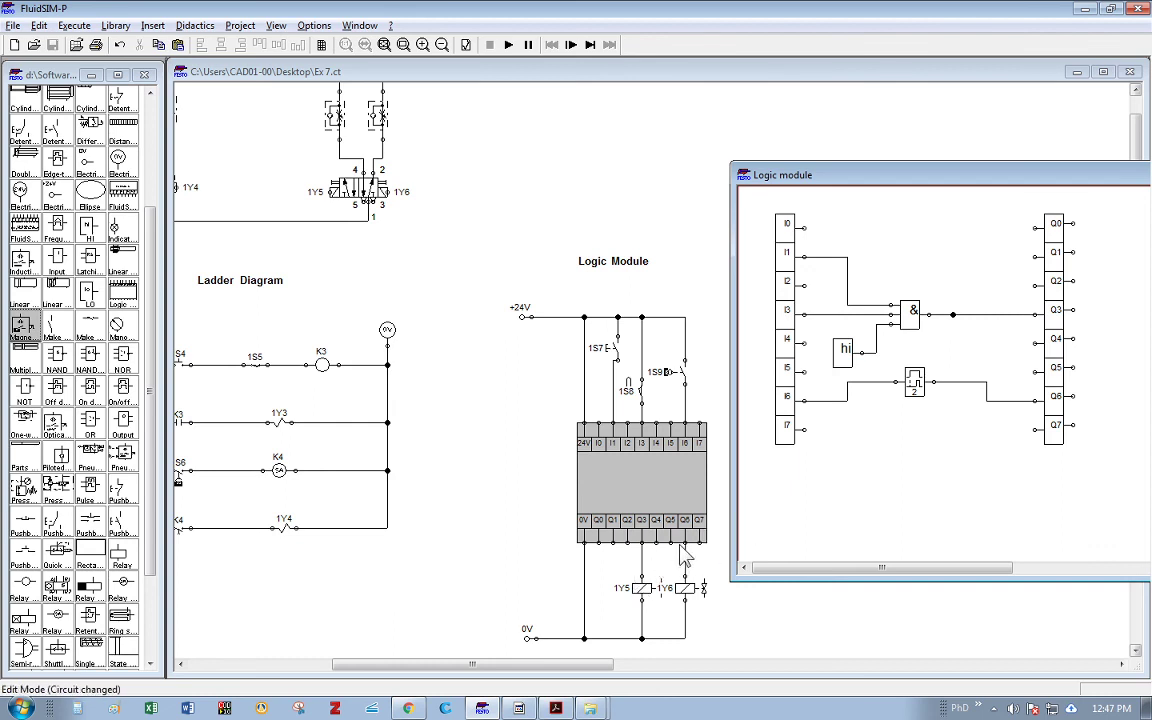
Step: Return to the main circuit, simulate it with 1S7 and 1S8 on separate inputs, actuate pushbutton 1S7, and stop the simulation
left_click(678, 270)
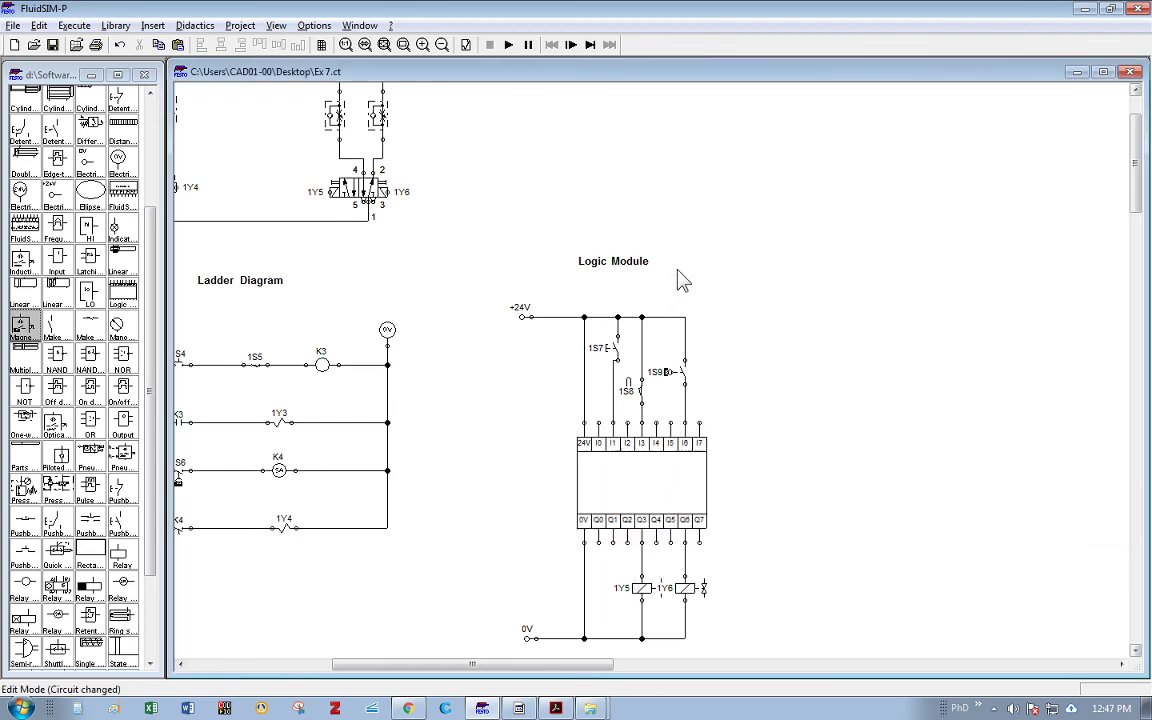
left_click(509, 45)
scroll(445, 305, "up", 3)
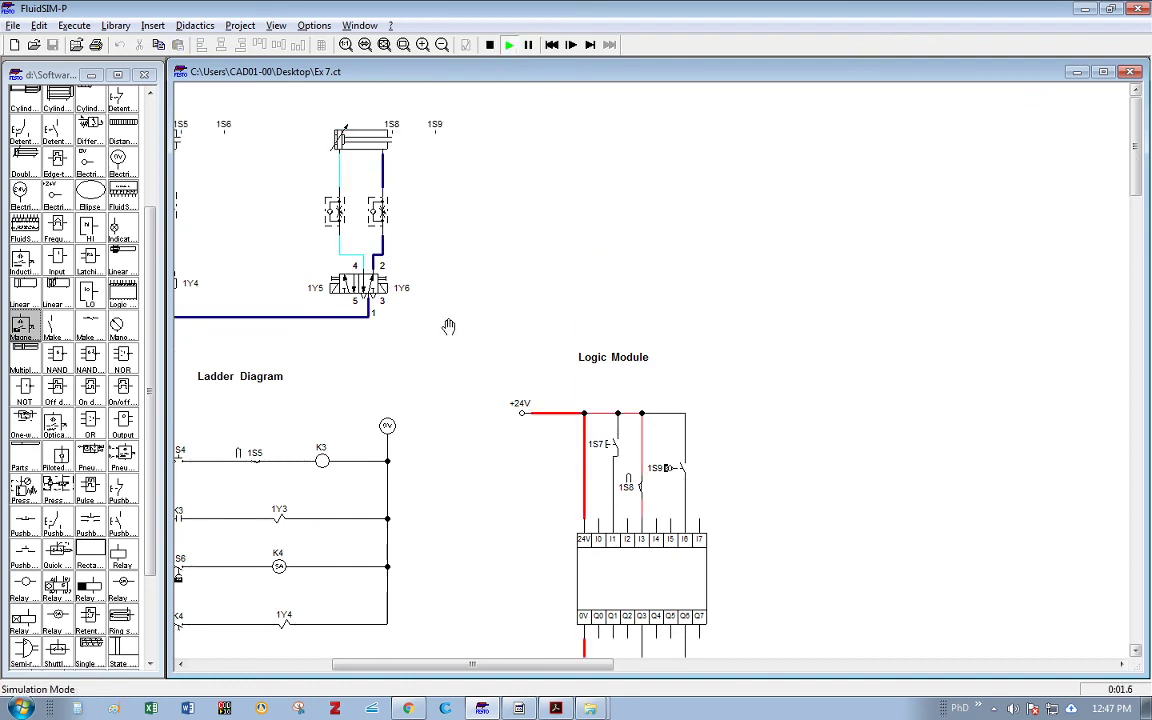
left_click(620, 437)
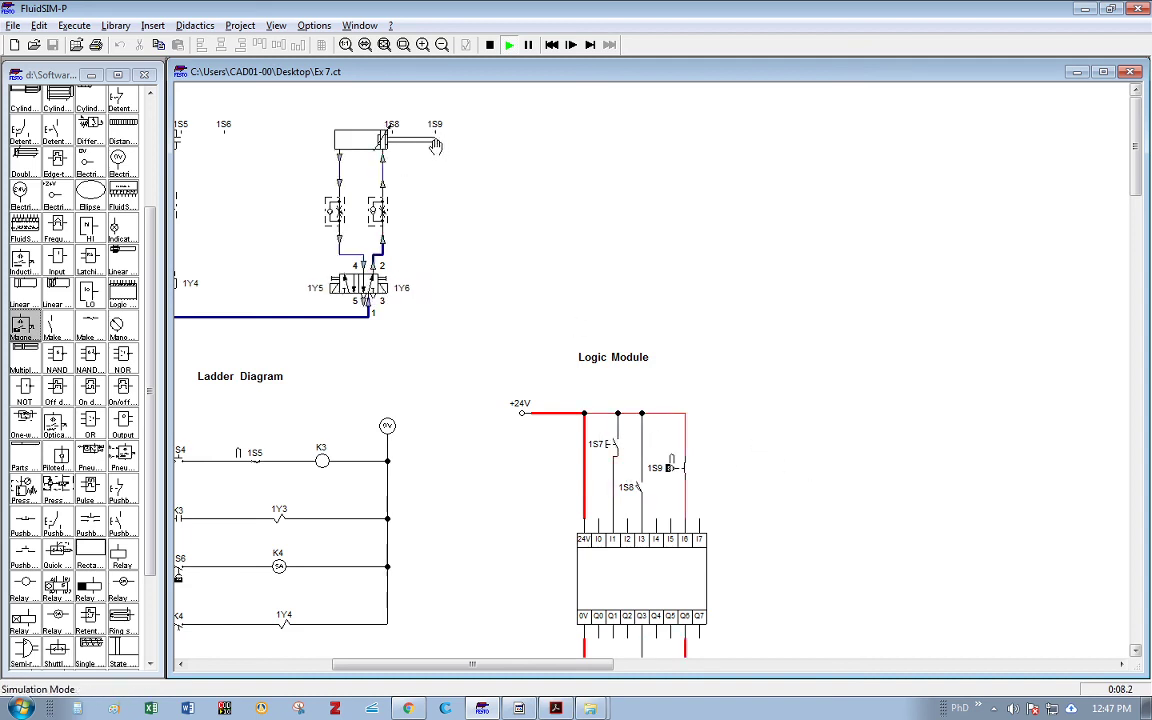
left_click(490, 45)
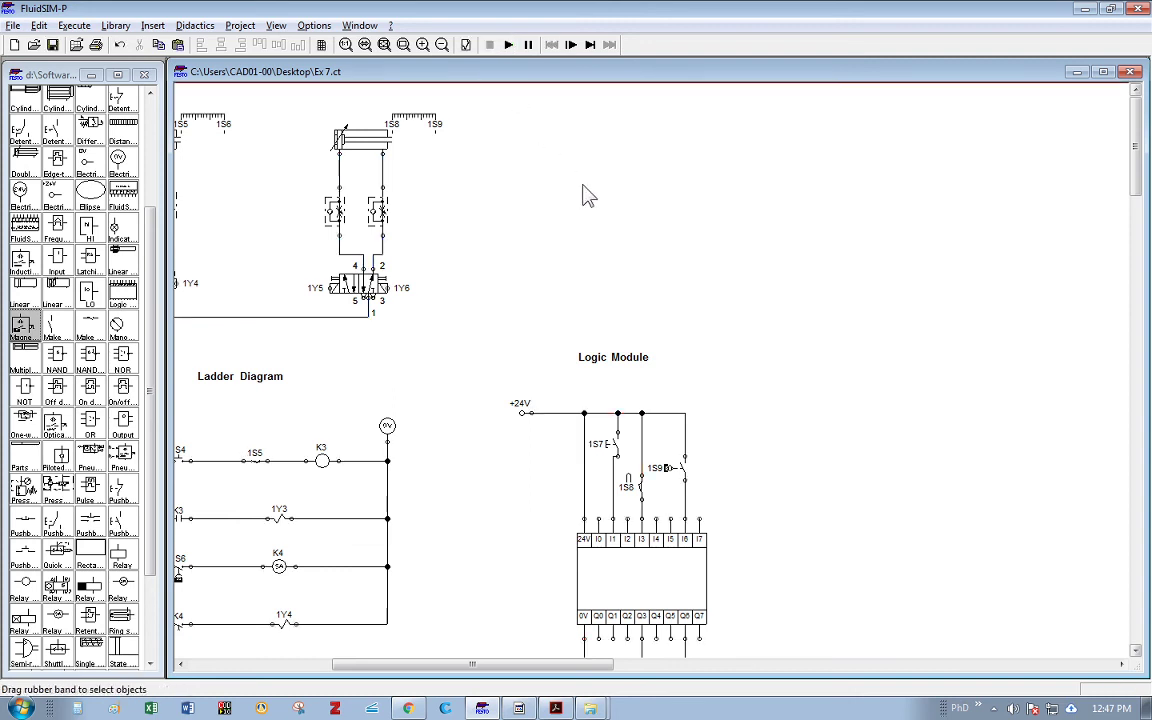
Step: Undo the separate-input rewiring so 1S7 and 1S8 are again wired in series from +24V to the logic module's input I3
scroll(581, 193, "down", 3)
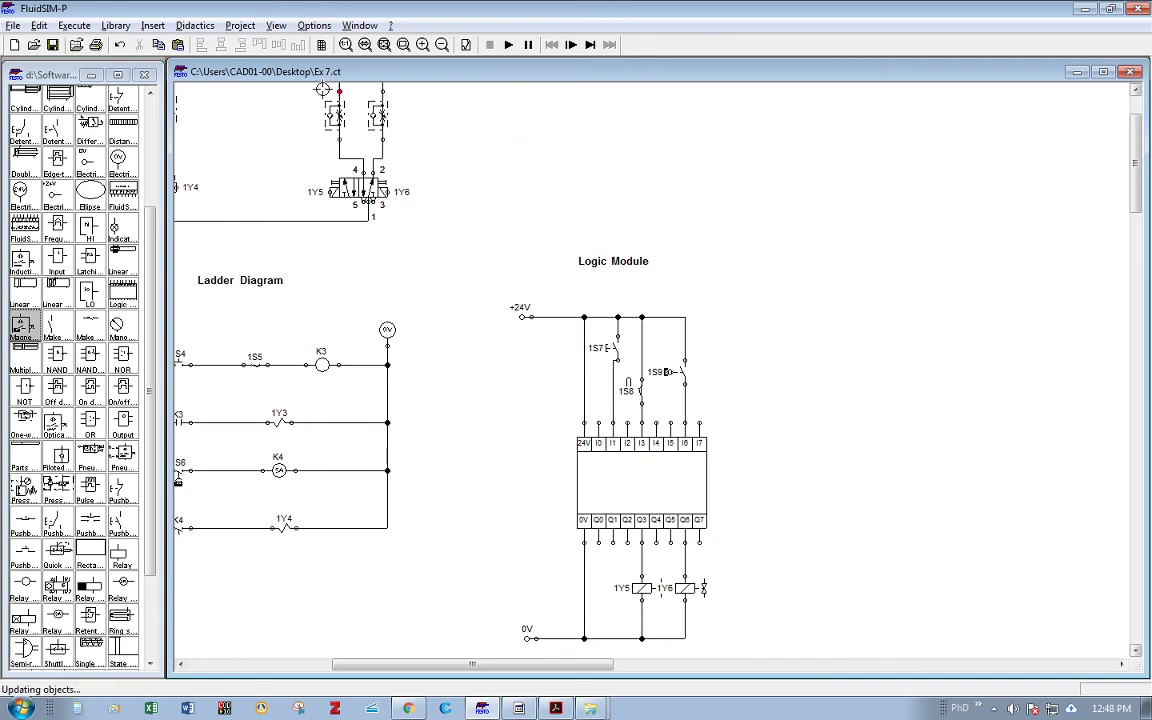
left_click(119, 46)
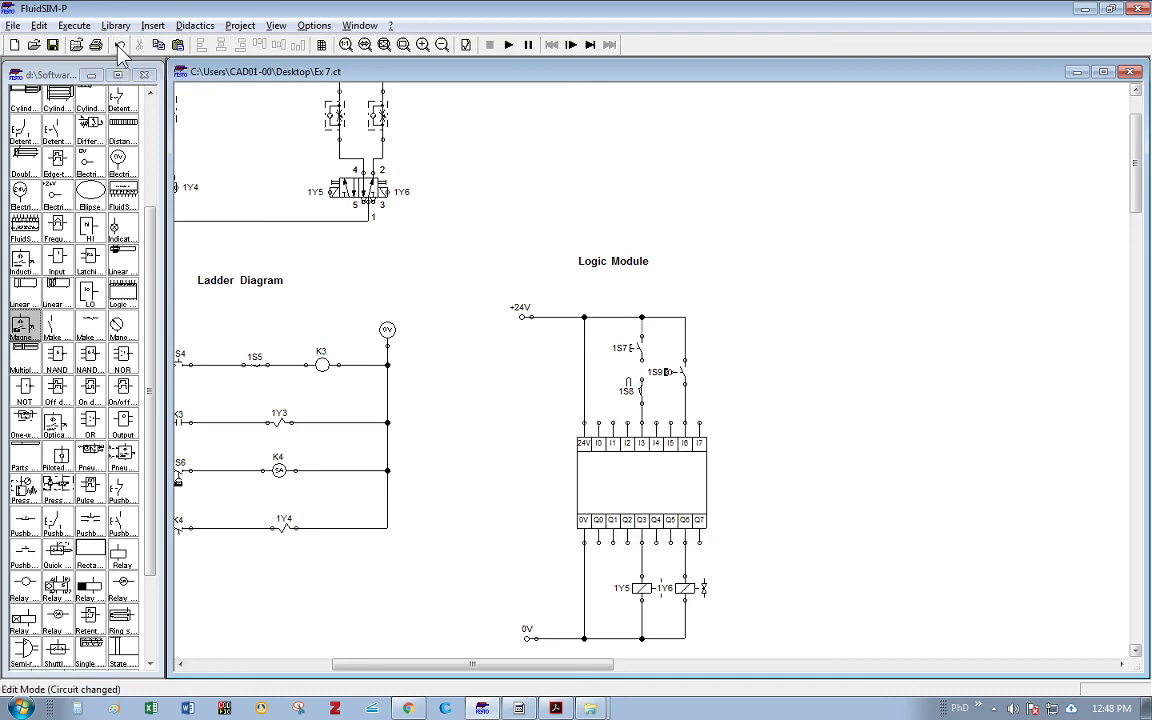
left_click(118, 46)
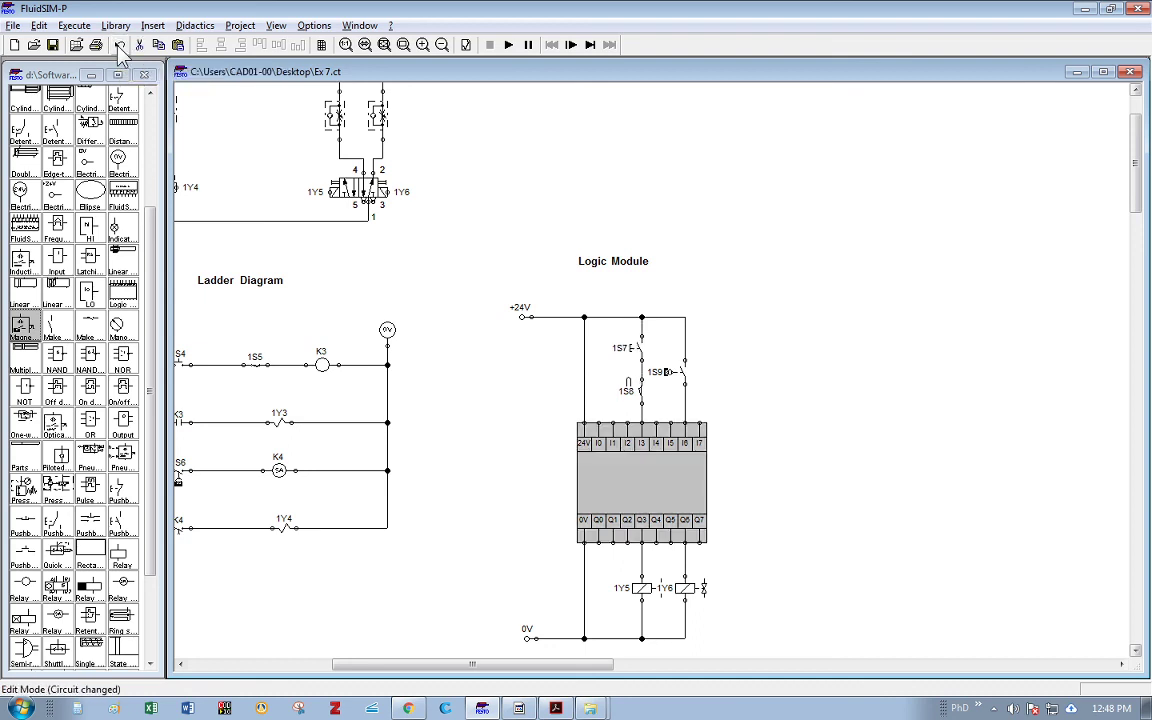
Step: Check the logic module's internal program, return to the main circuit, and run and stop a simulation with 1S7 and 1S8 in series
double_click(643, 500)
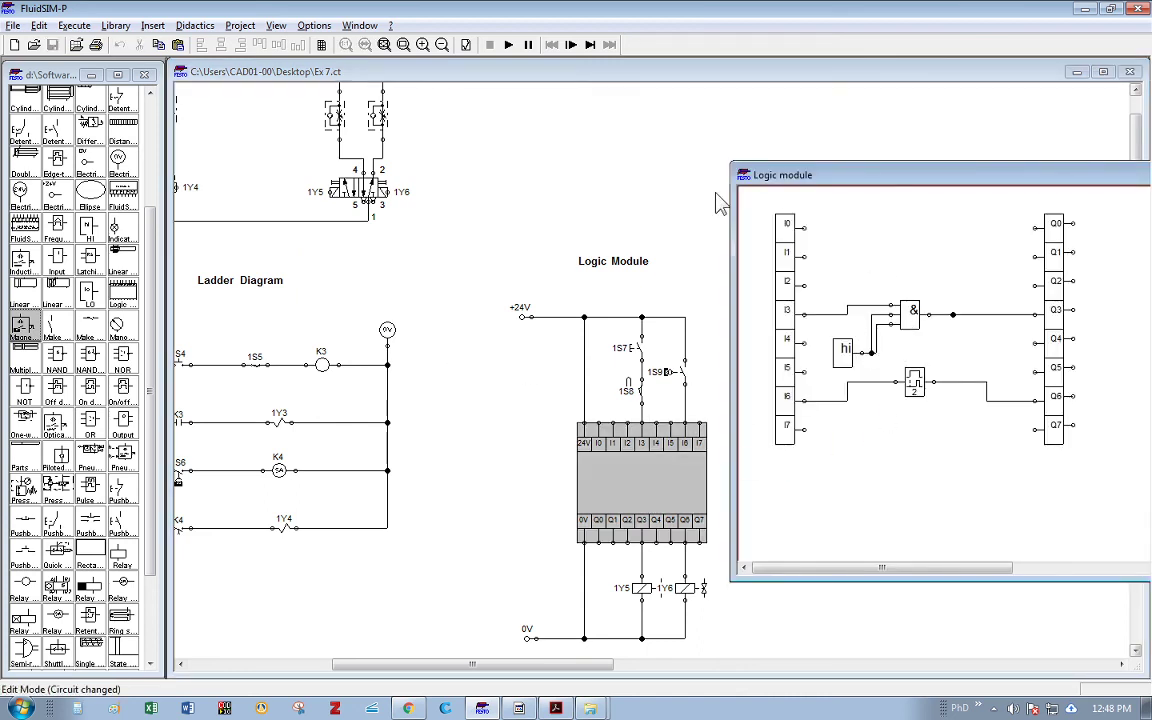
left_click(644, 173)
left_click(509, 45)
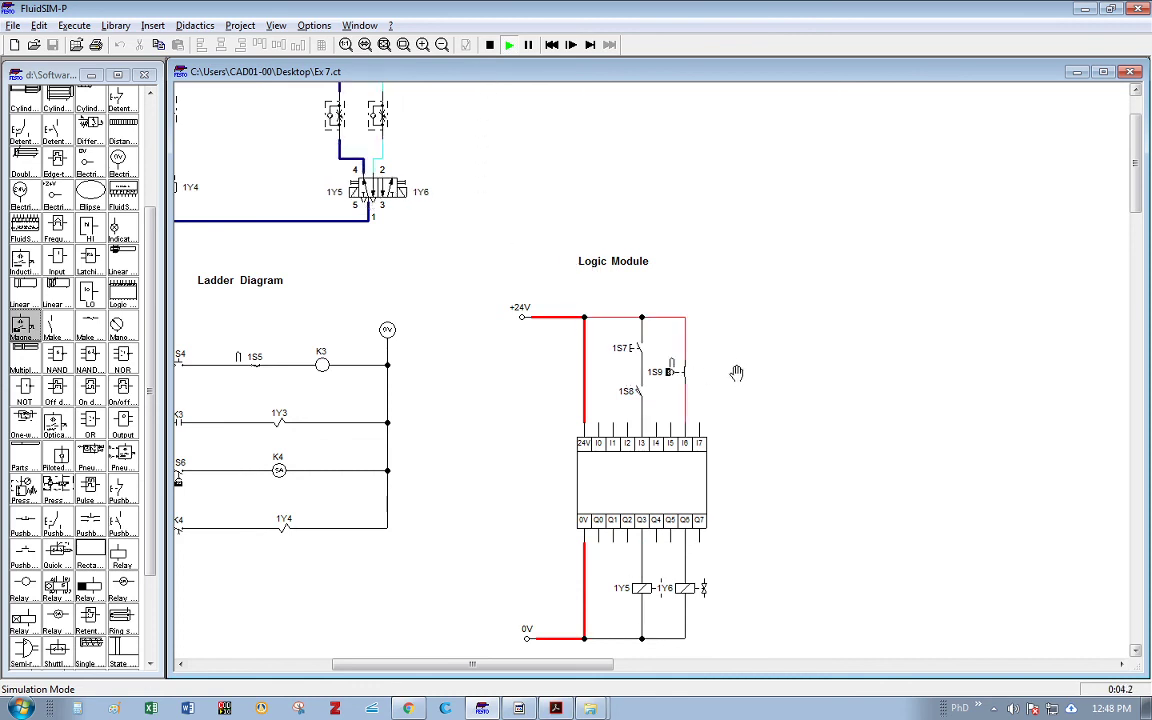
left_click(491, 46)
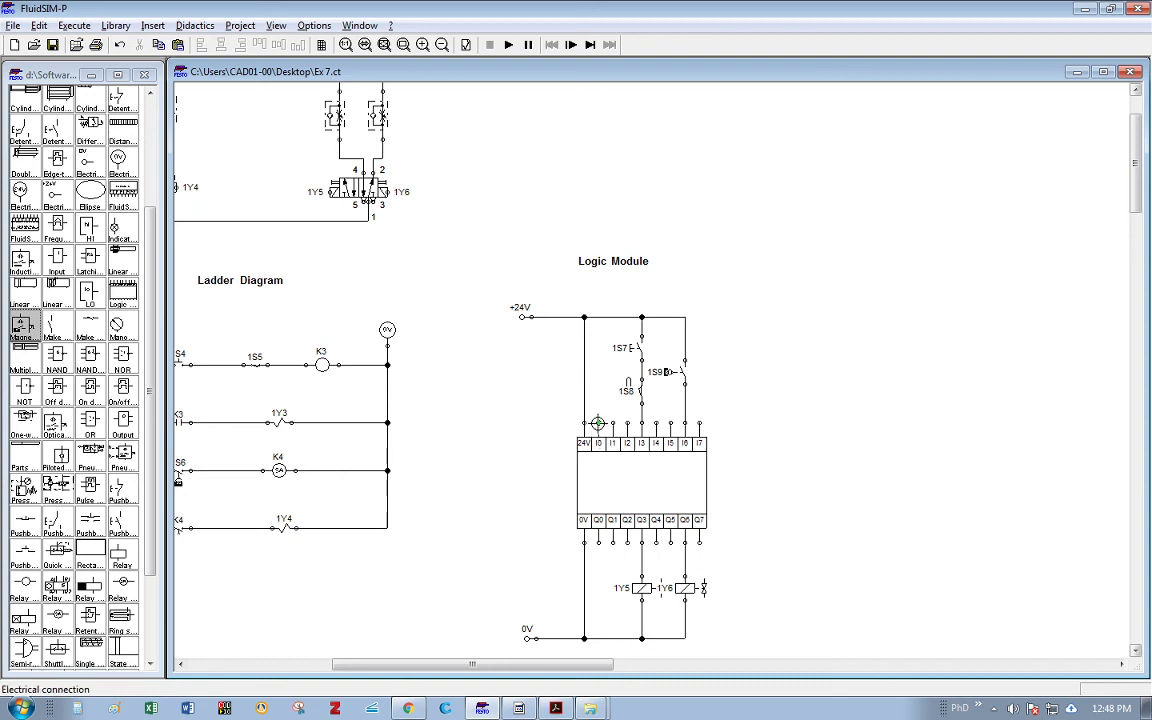
left_click(640, 392)
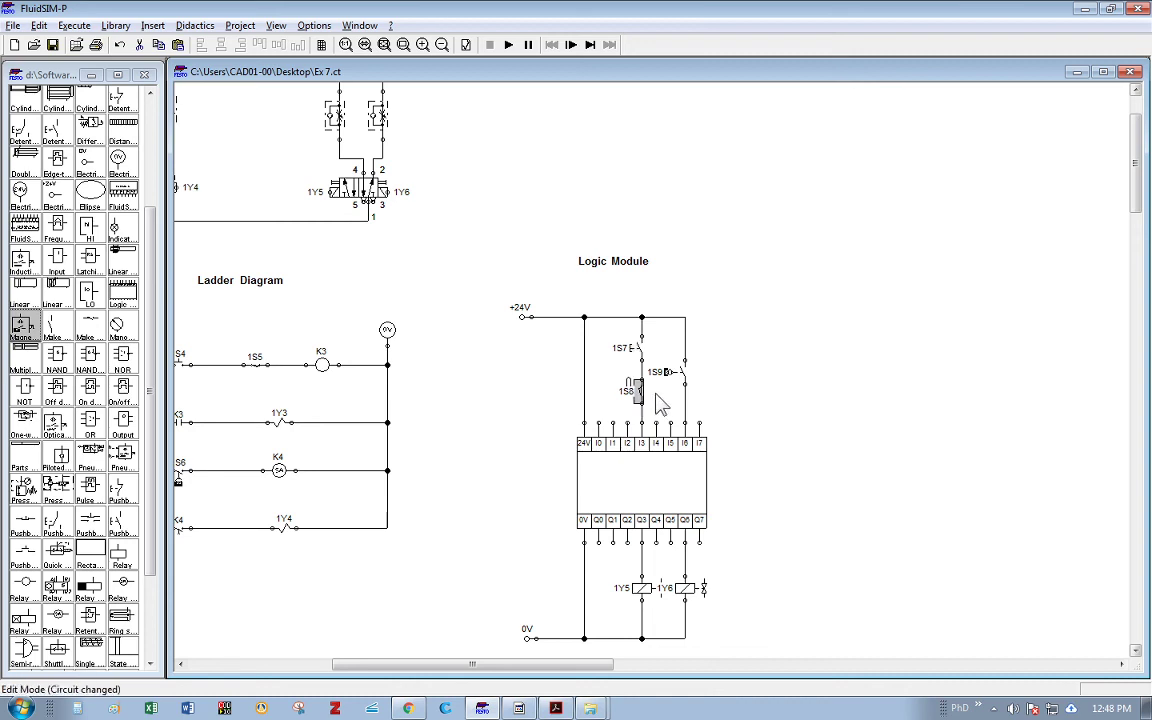
left_click_drag(604, 342, 732, 397)
left_click(732, 397)
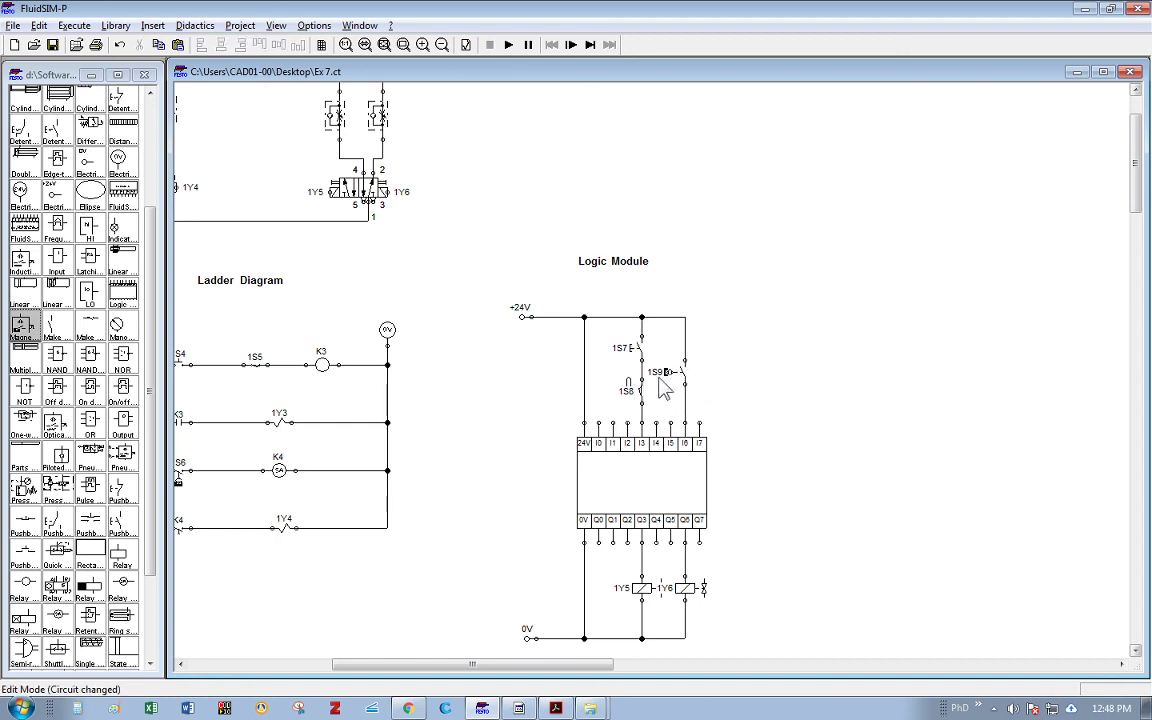
left_click(638, 350)
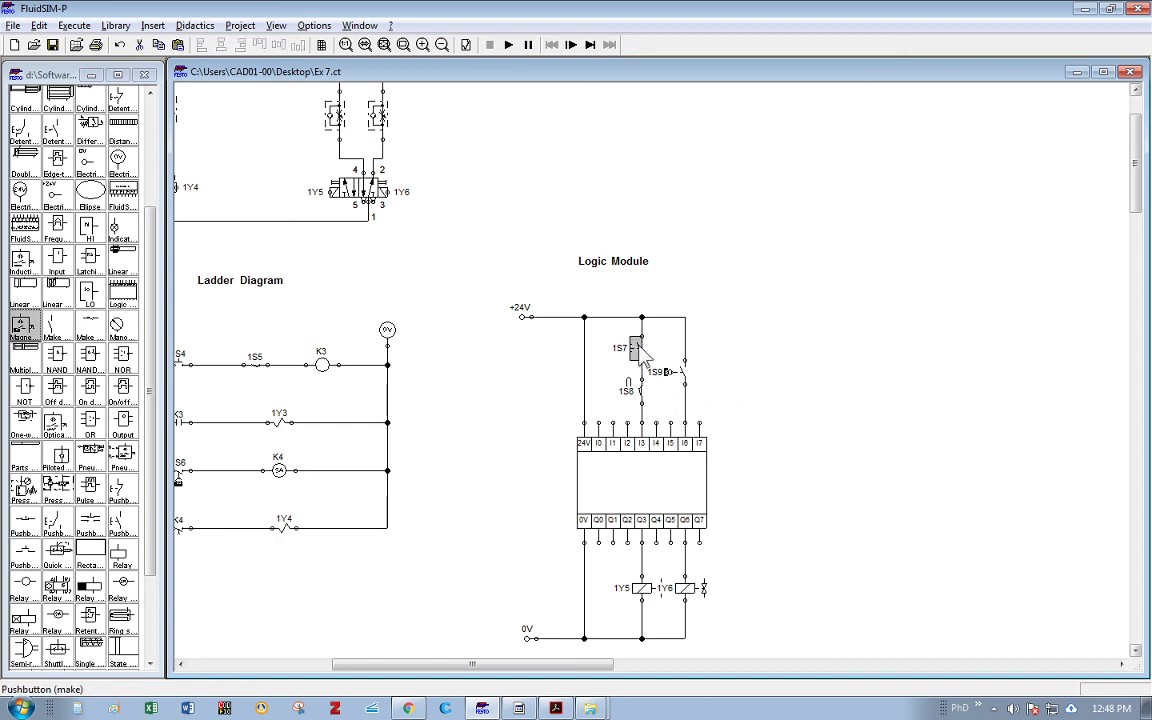
Step: In the logic module's program, delete the AND gate and the HI block, leaving I3 connected directly to Q3, and return to the main circuit
double_click(630, 482)
left_click(917, 327)
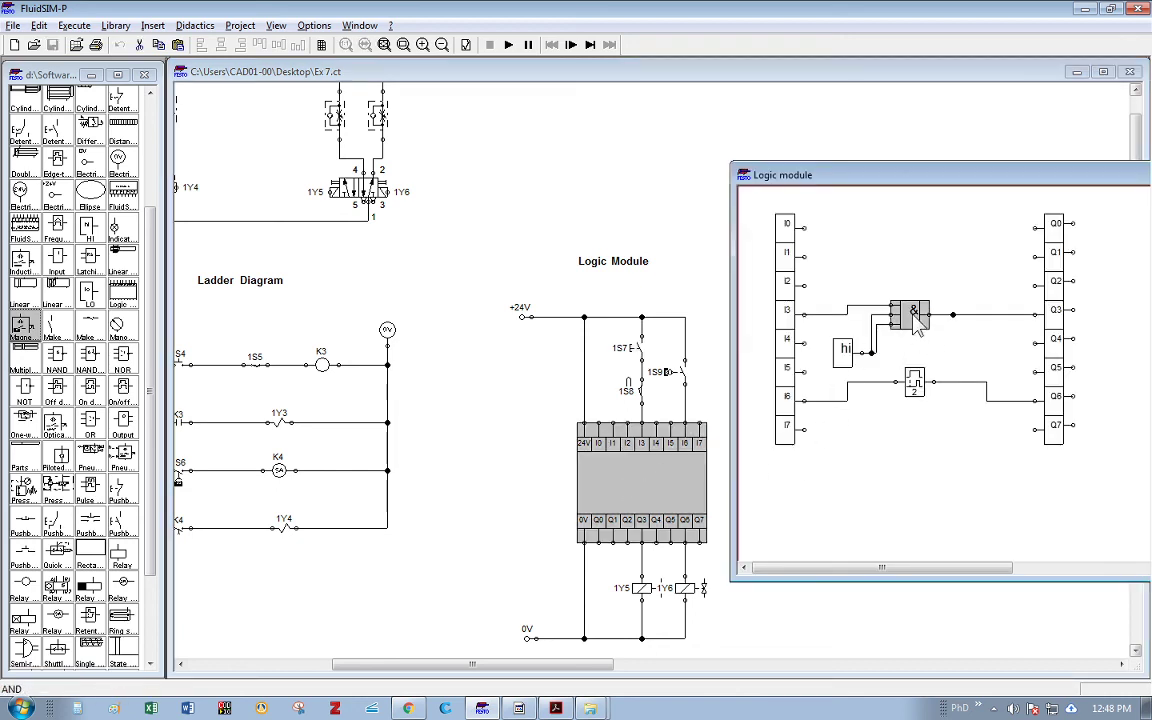
key("Delete")
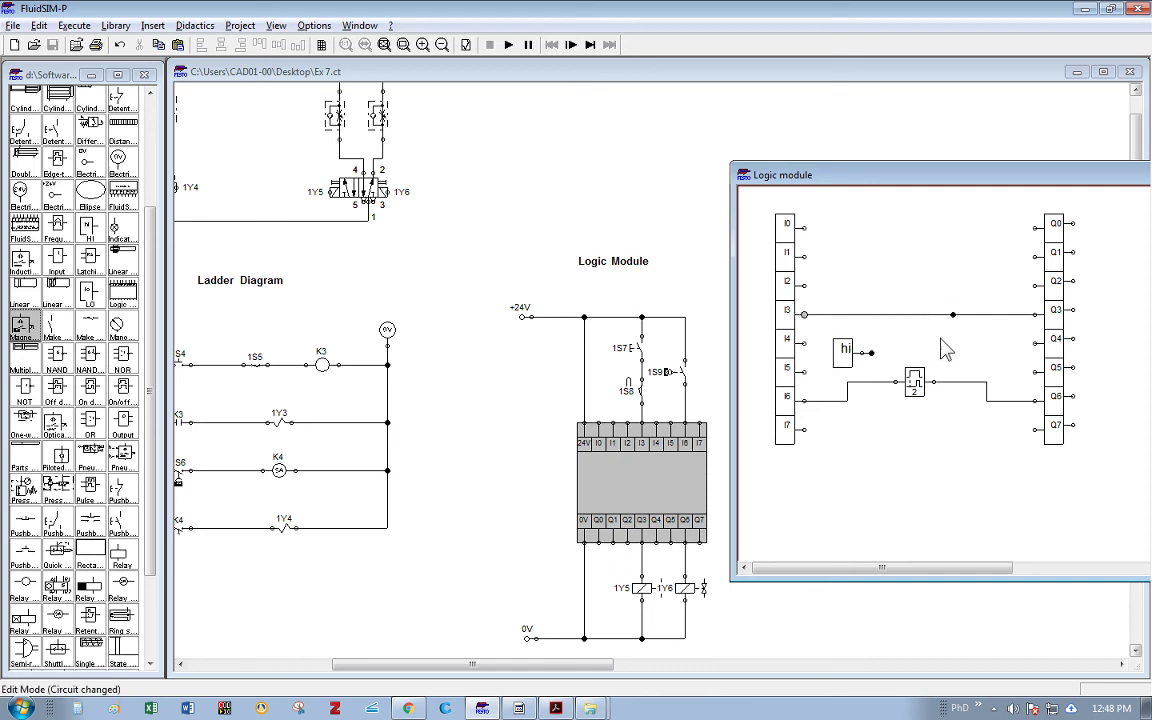
left_click(843, 350)
key("Delete")
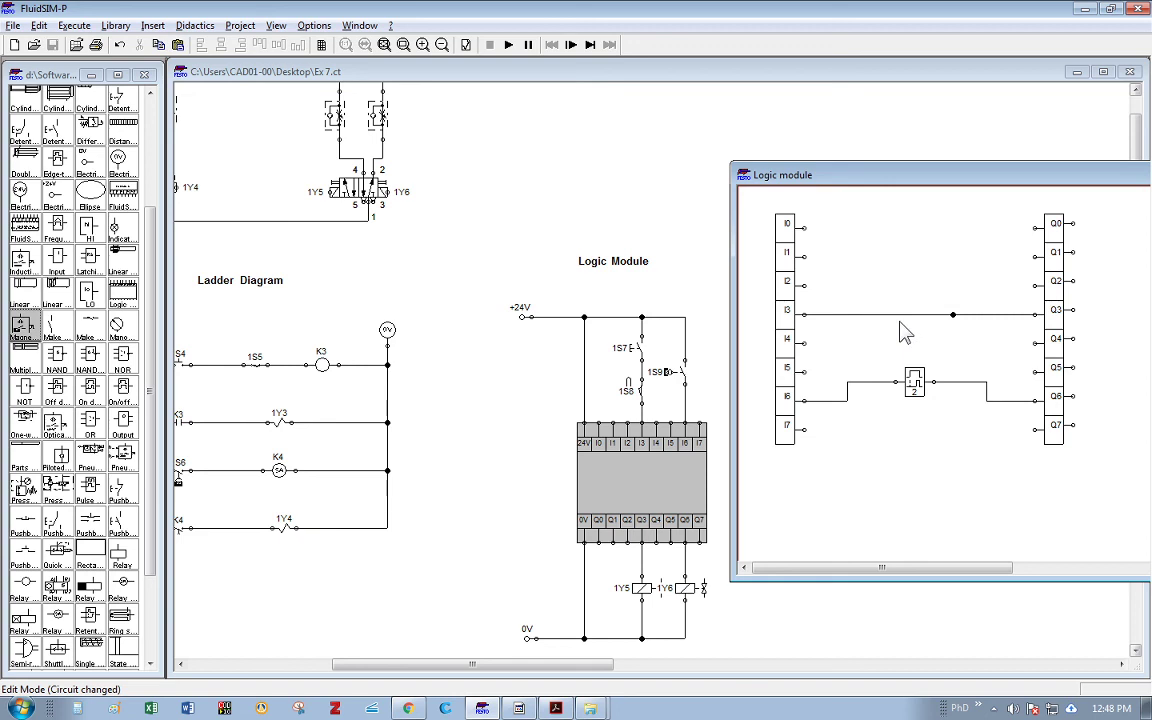
left_click(665, 265)
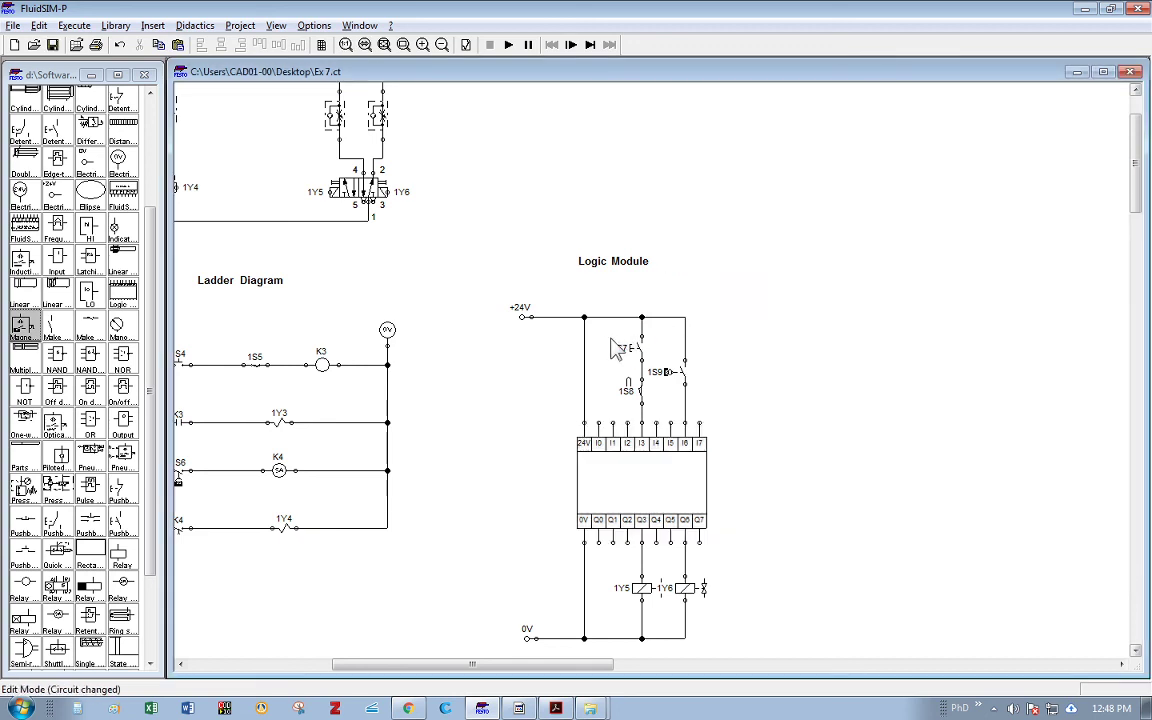
Step: Examine the series branch of 1S7 and 1S8 and the logic module's direct connection from I3 to Q3
left_click_drag(600, 330, 653, 403)
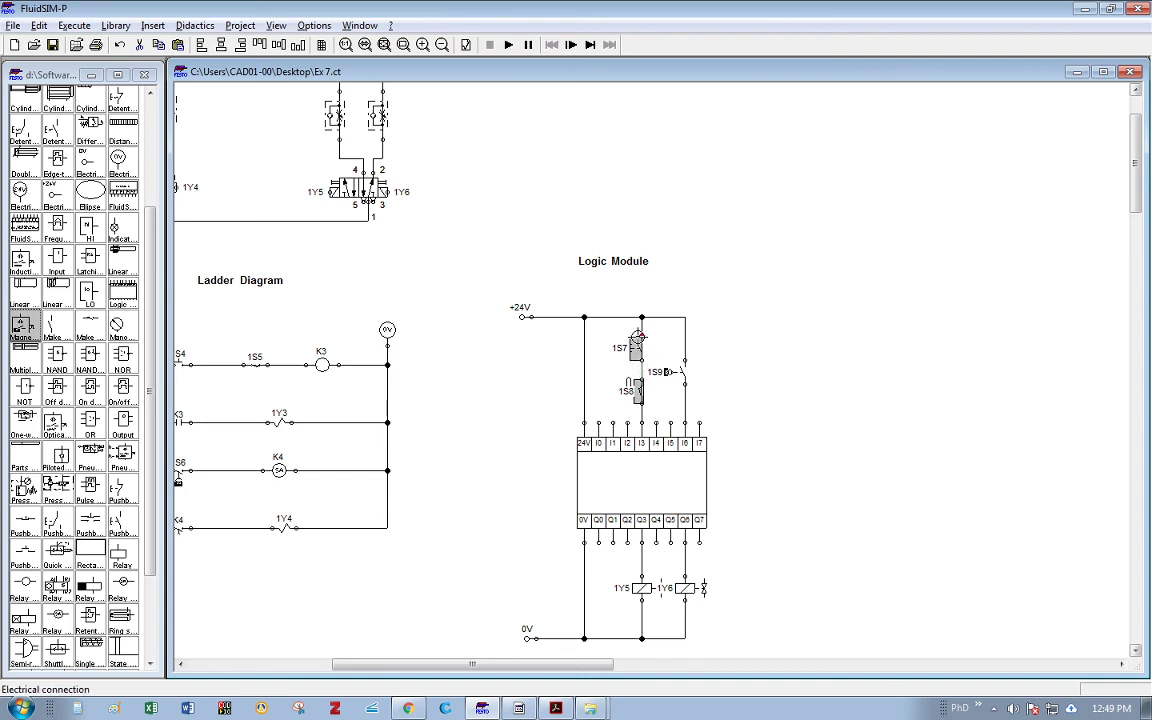
double_click(671, 470)
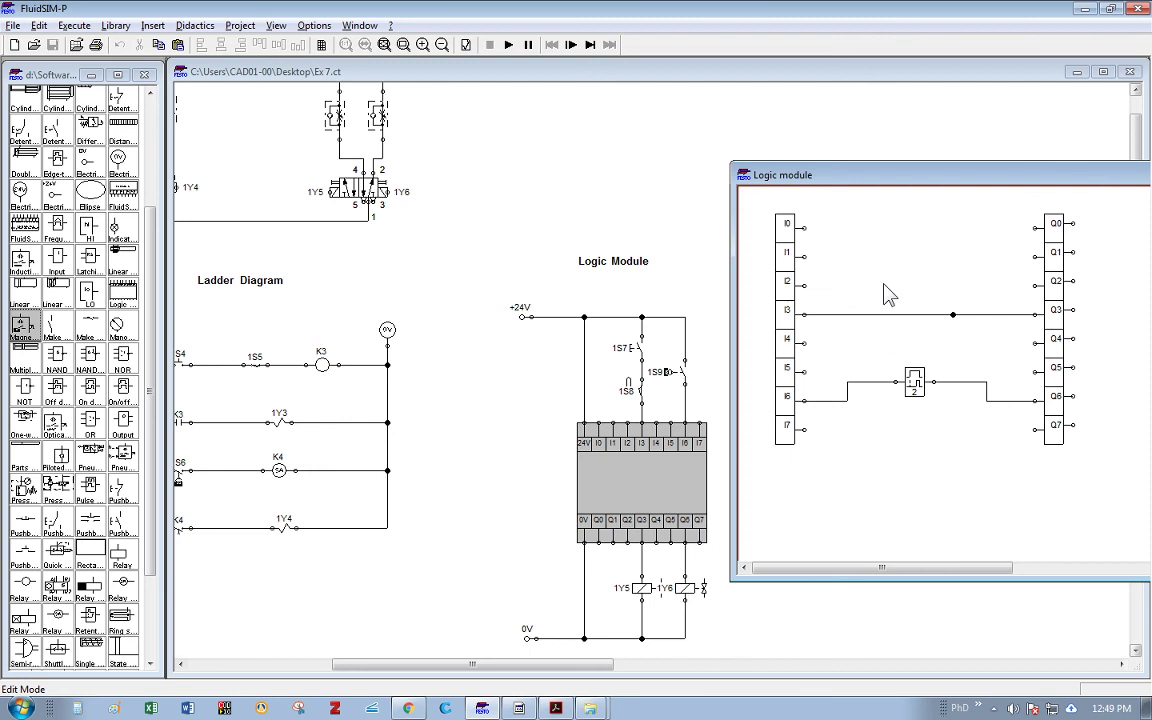
left_click(722, 287)
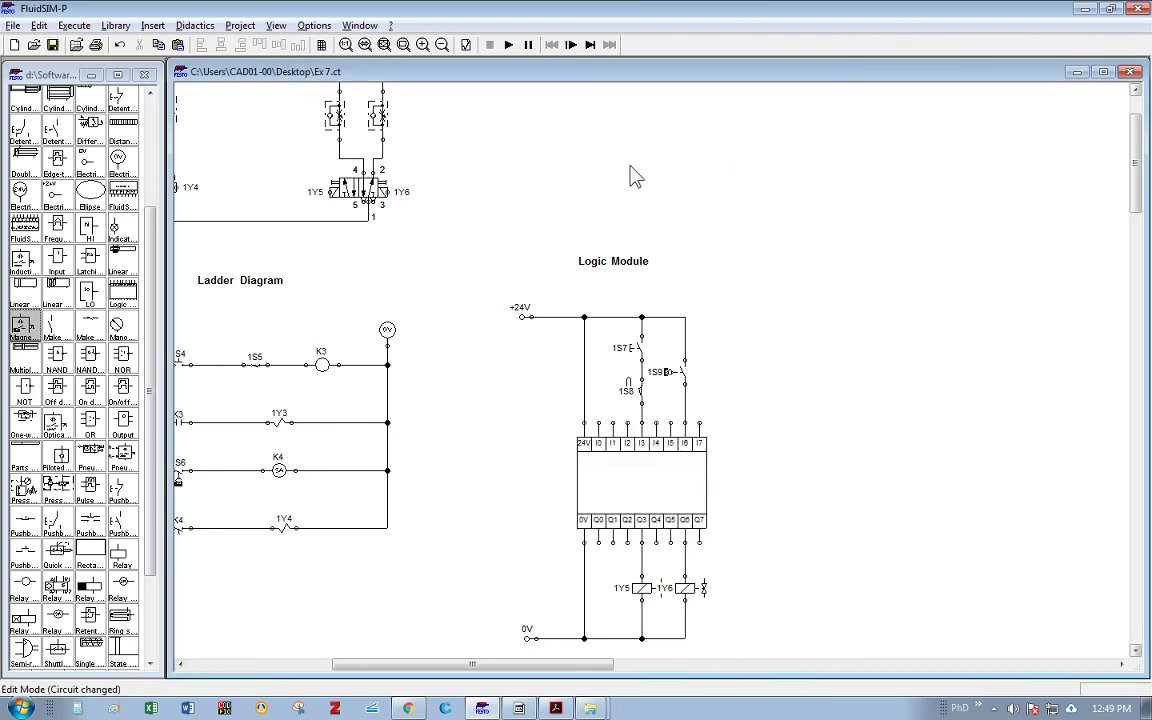
Step: Simulate the circuit with the simplified logic program, actuate pushbutton 1S7, and stop the simulation
left_click(507, 46)
left_click(647, 337)
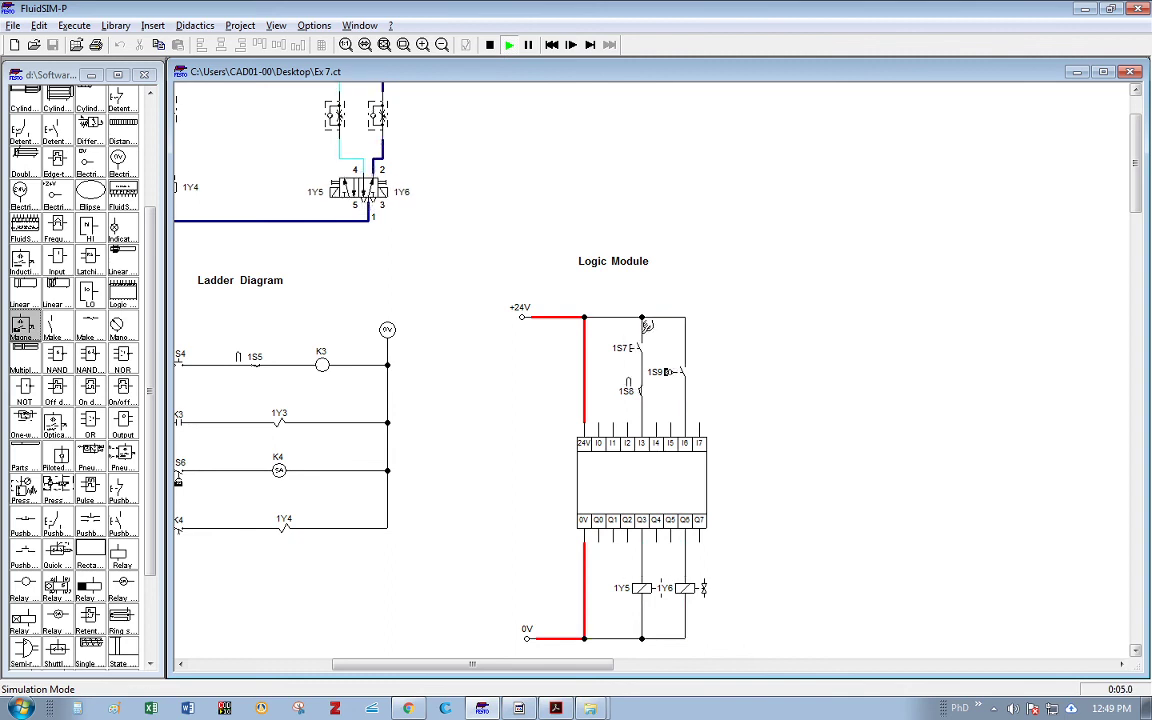
left_click(489, 44)
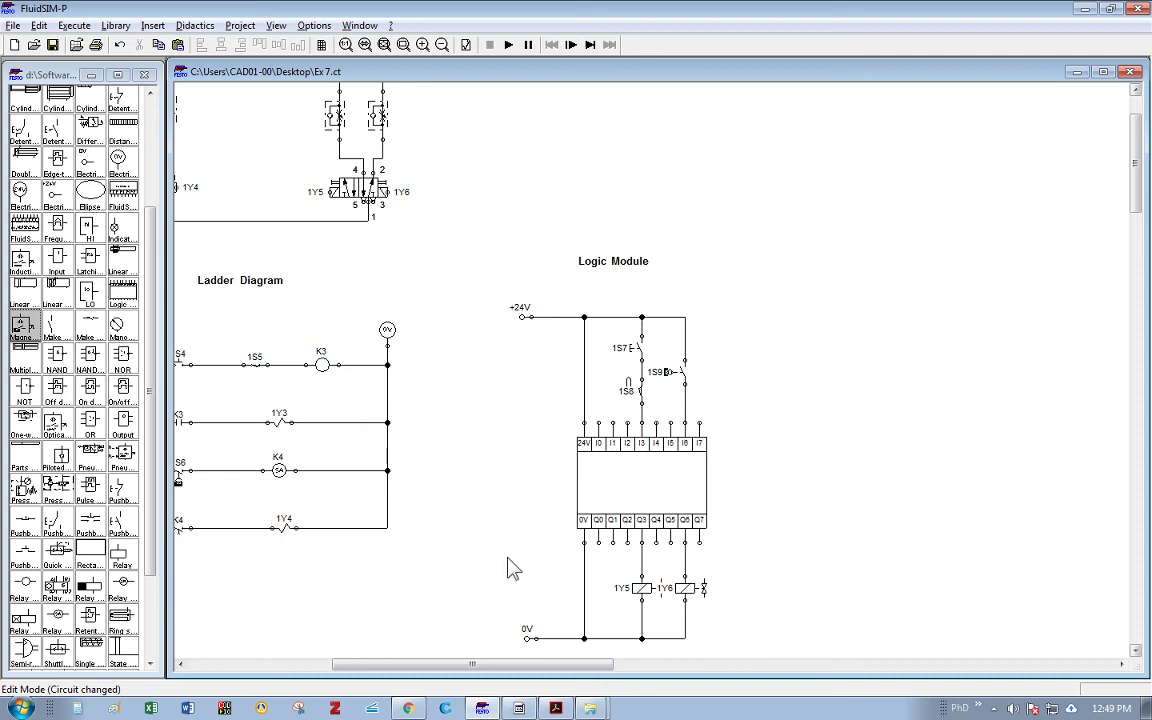
left_click(518, 710)
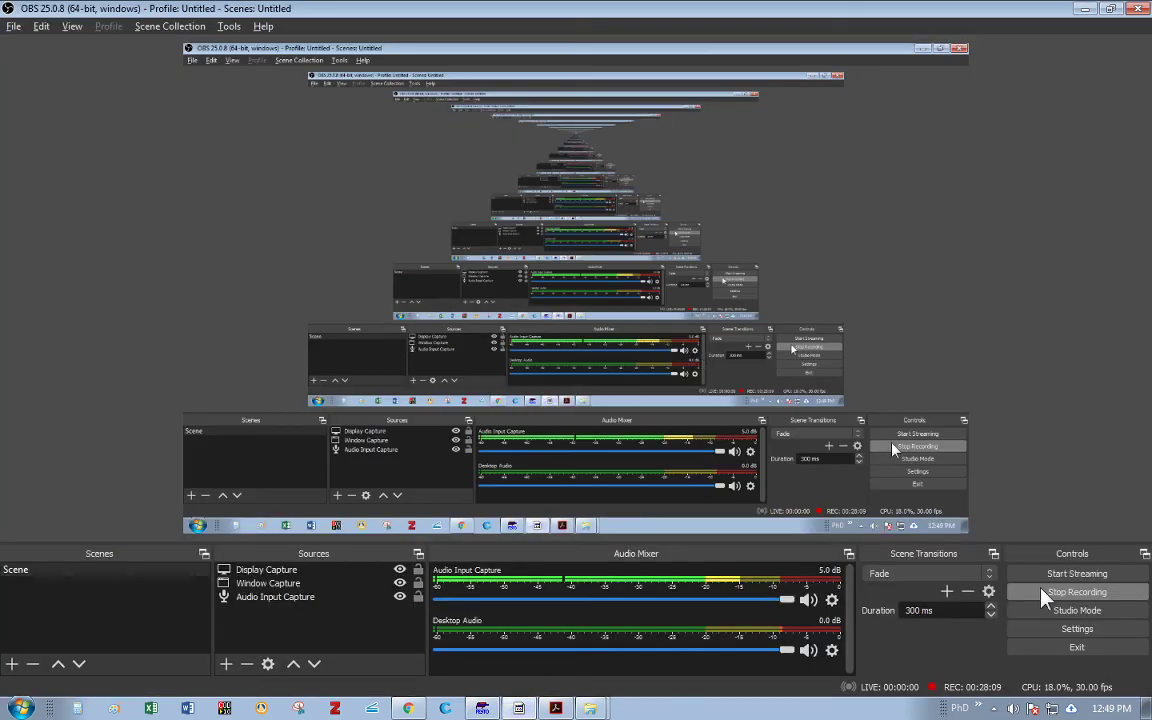